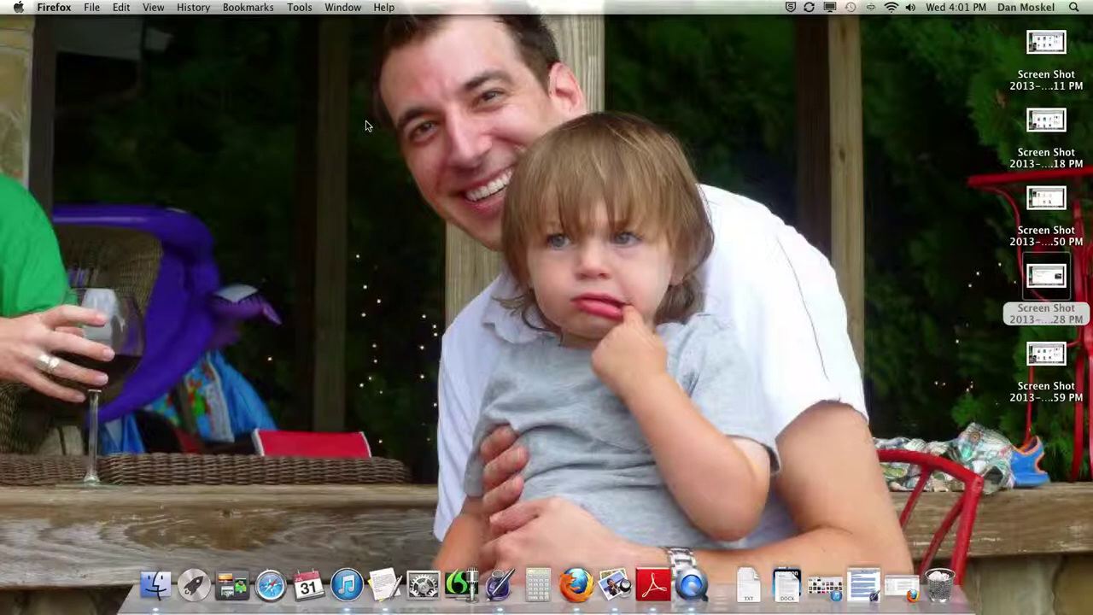
- Switch to the browser and look over the Credit Help home page and the article The Path to Good Credit.docx
{"action": "left_click", "coordinate": [907, 581]}
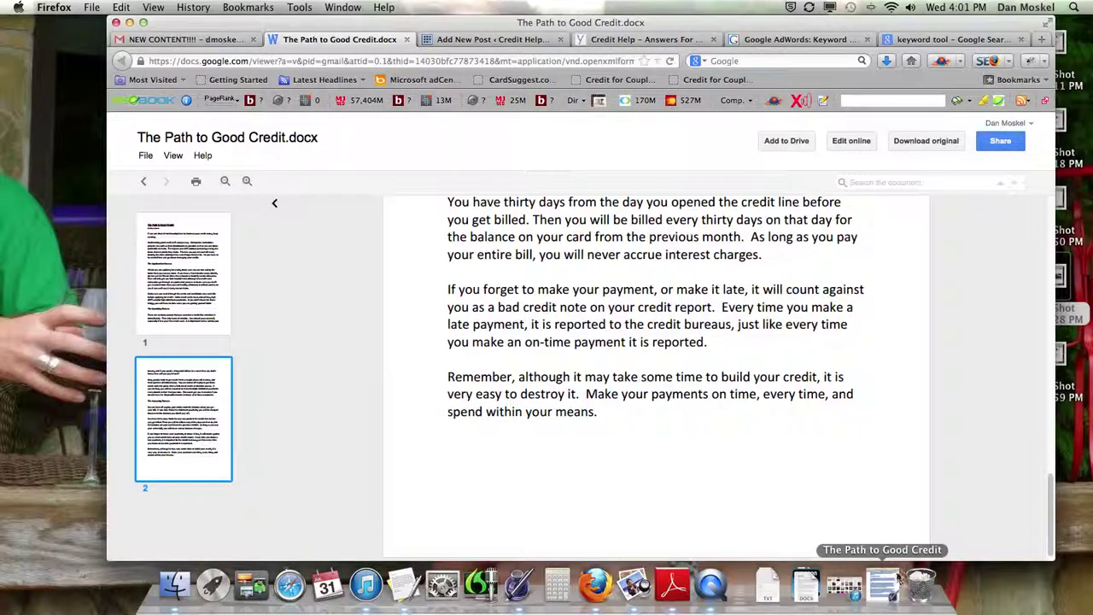
{"action": "left_click", "coordinate": [628, 39]}
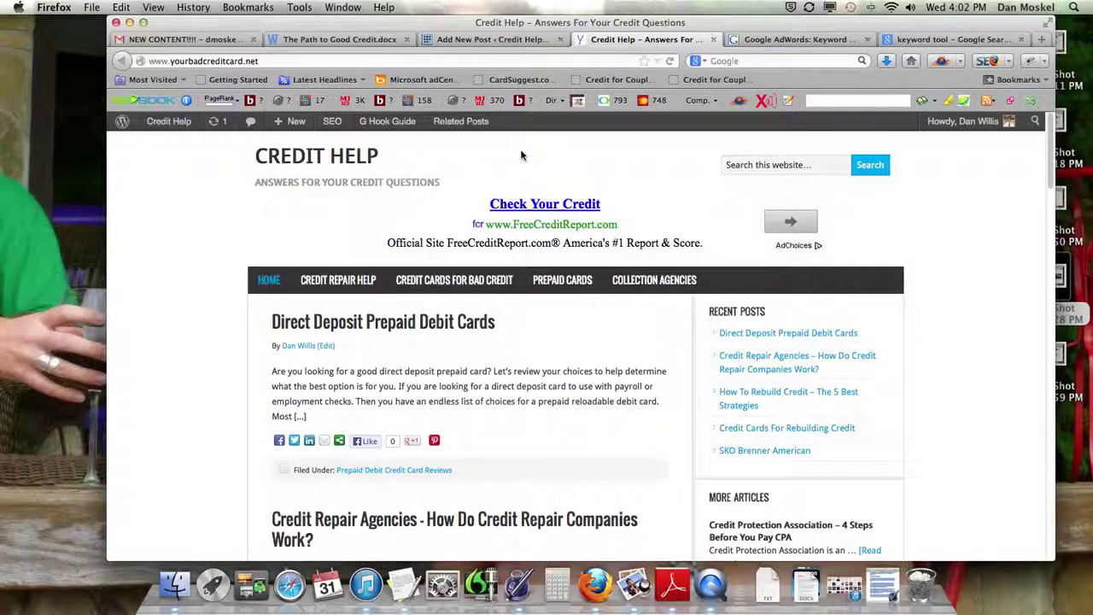
{"action": "scroll", "coordinate": [500, 159], "scroll_direction": "down", "scroll_amount": 5}
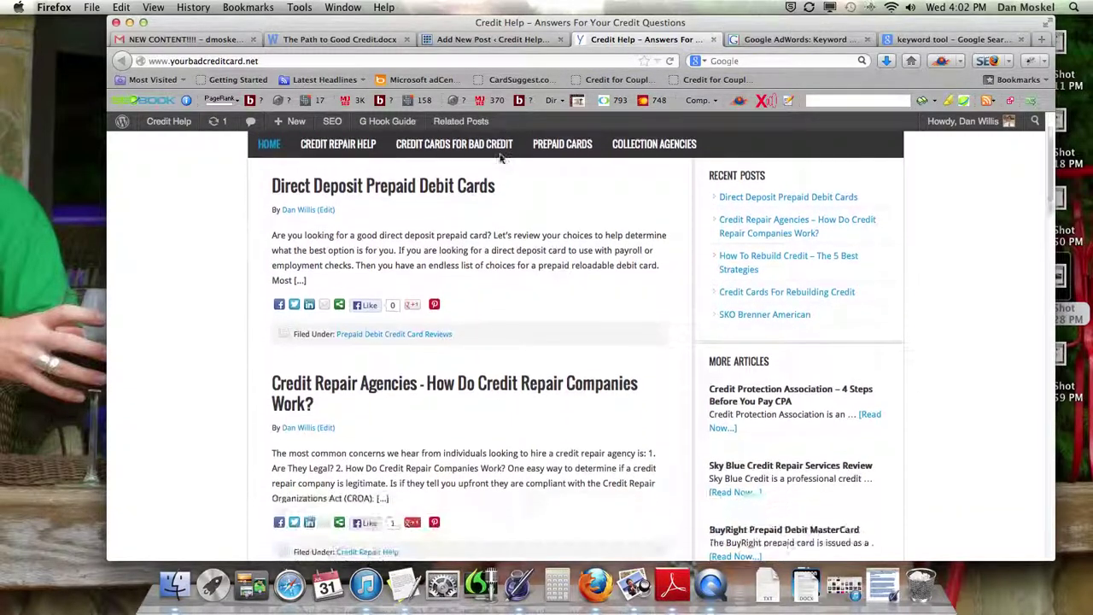
{"action": "scroll", "coordinate": [500, 159], "scroll_direction": "down", "scroll_amount": 2}
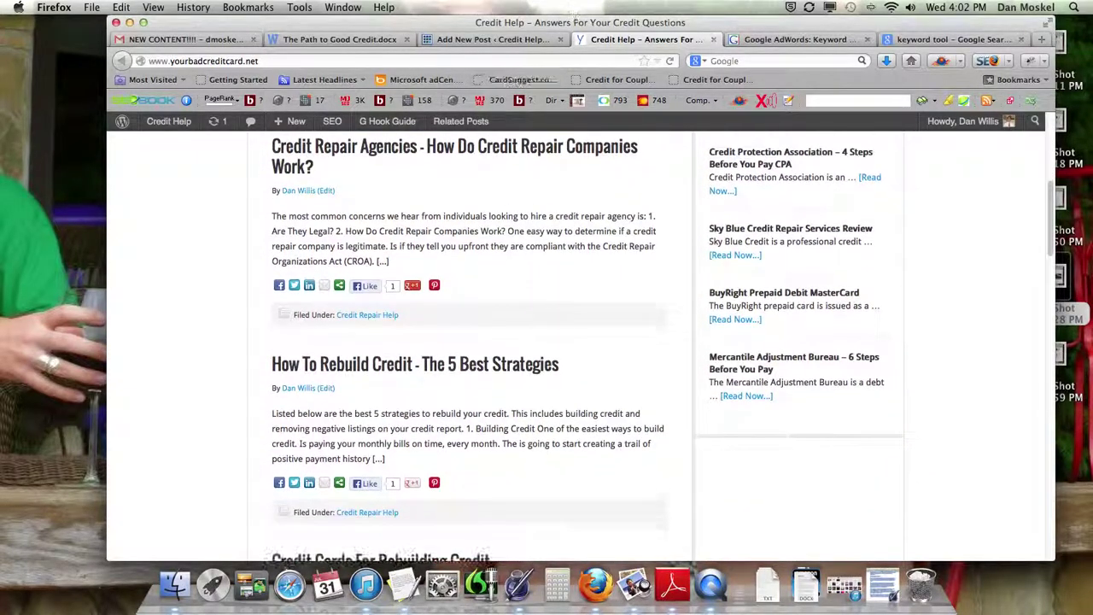
{"action": "left_click", "coordinate": [314, 42]}
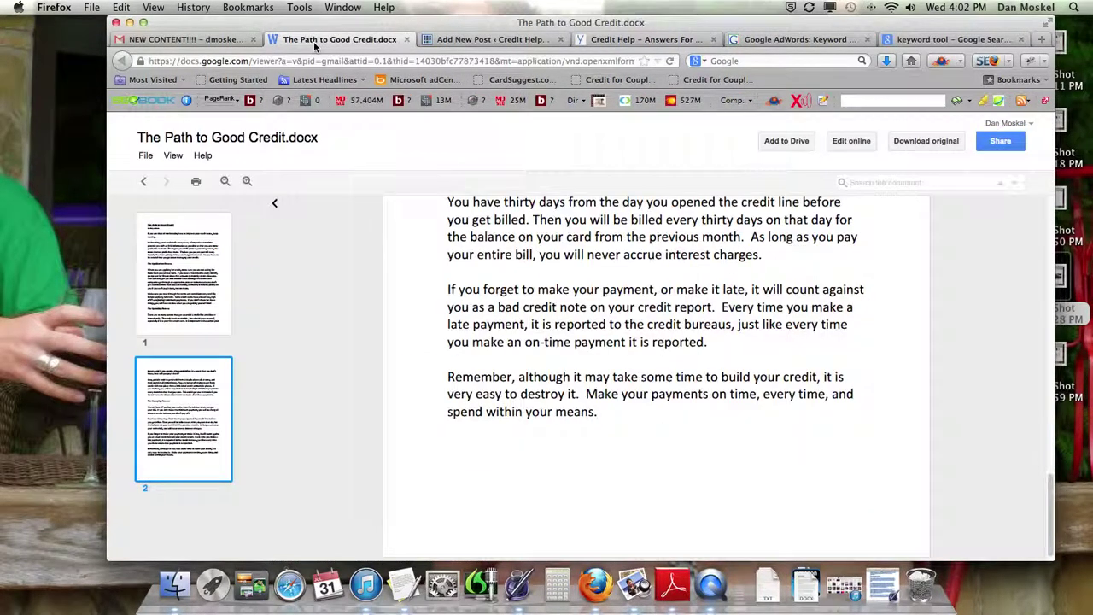
{"action": "scroll", "coordinate": [586, 301], "scroll_direction": "up", "scroll_amount": 20}
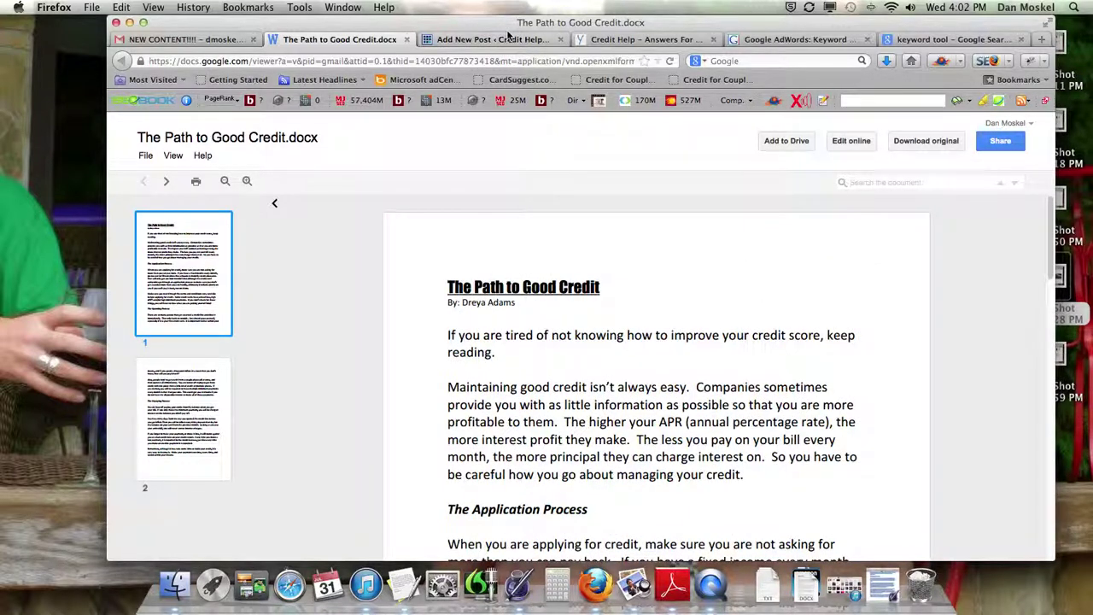
{"action": "left_click", "coordinate": [634, 41]}
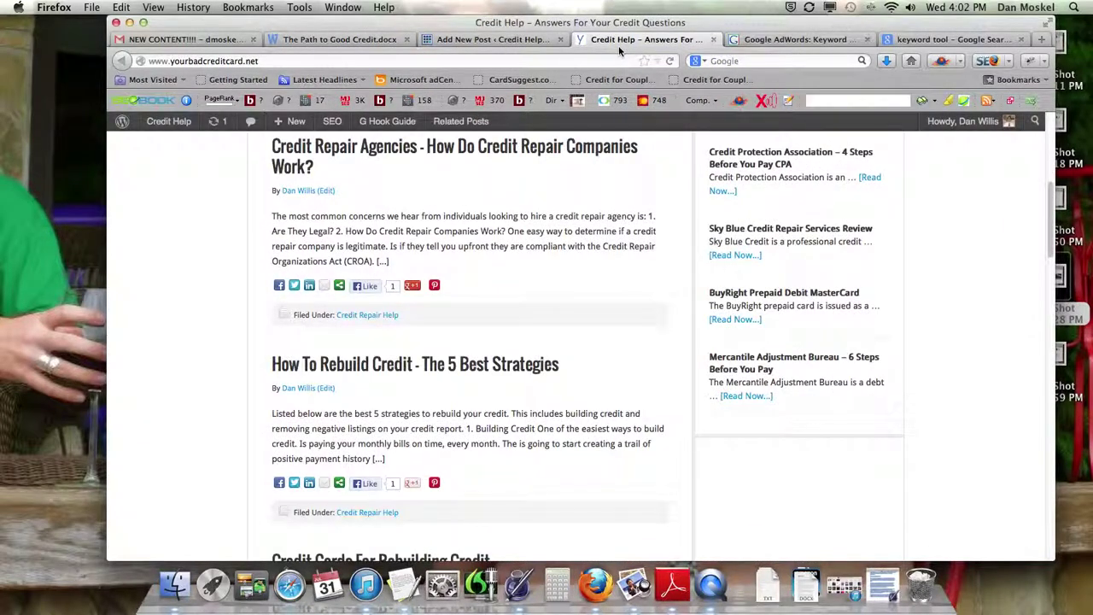
- Open the WordPress dashboard of the Credit Help site and display the list of all posts
{"action": "left_click_drag", "start_coordinate": [499, 24], "coordinate": [618, 27]}
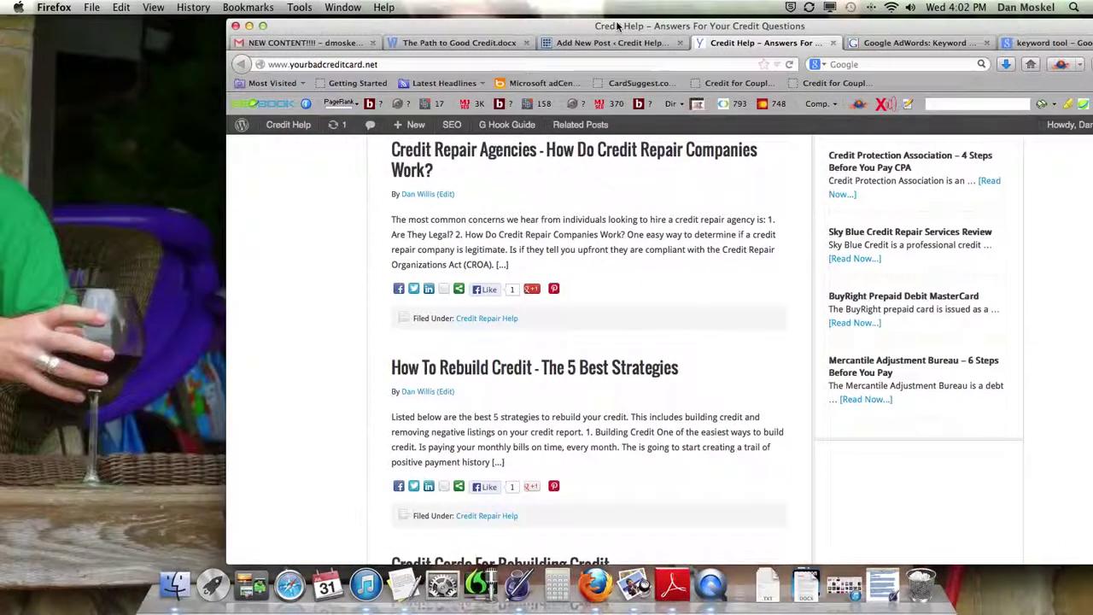
{"action": "left_click", "coordinate": [282, 147]}
{"action": "left_click_drag", "start_coordinate": [761, 25], "coordinate": [634, 24]}
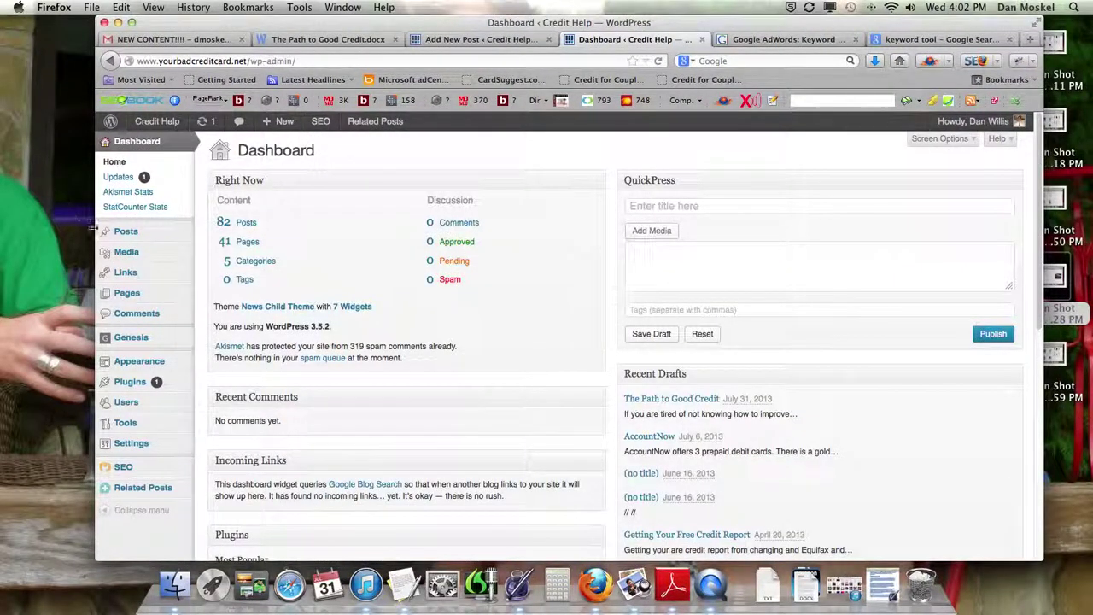
{"action": "mouse_move", "coordinate": [124, 234]}
{"action": "left_click", "coordinate": [124, 233]}
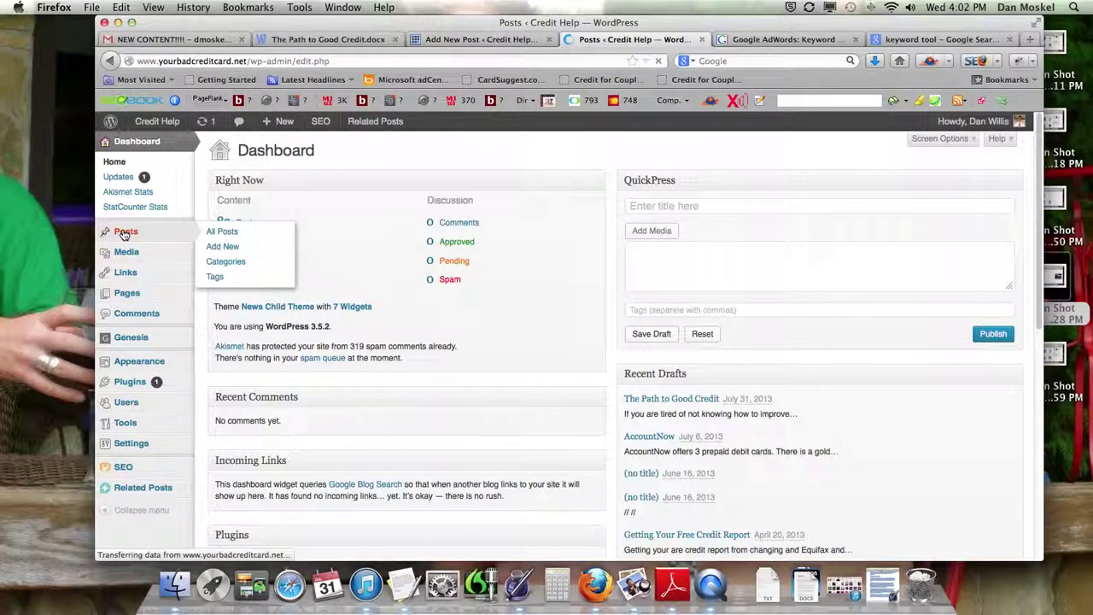
{"action": "mouse_move", "coordinate": [384, 305]}
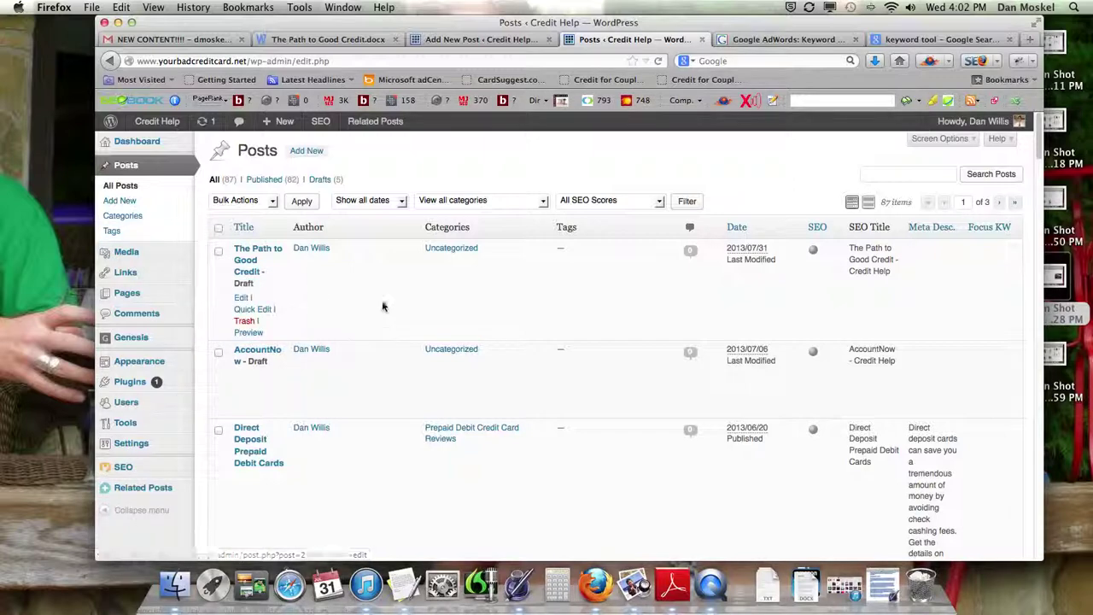
- Close the posts list and open the live Credit Help site in a new tab from the Add New Post page
{"action": "left_click", "coordinate": [480, 40]}
{"action": "left_click", "coordinate": [649, 38]}
{"action": "left_click", "coordinate": [701, 39]}
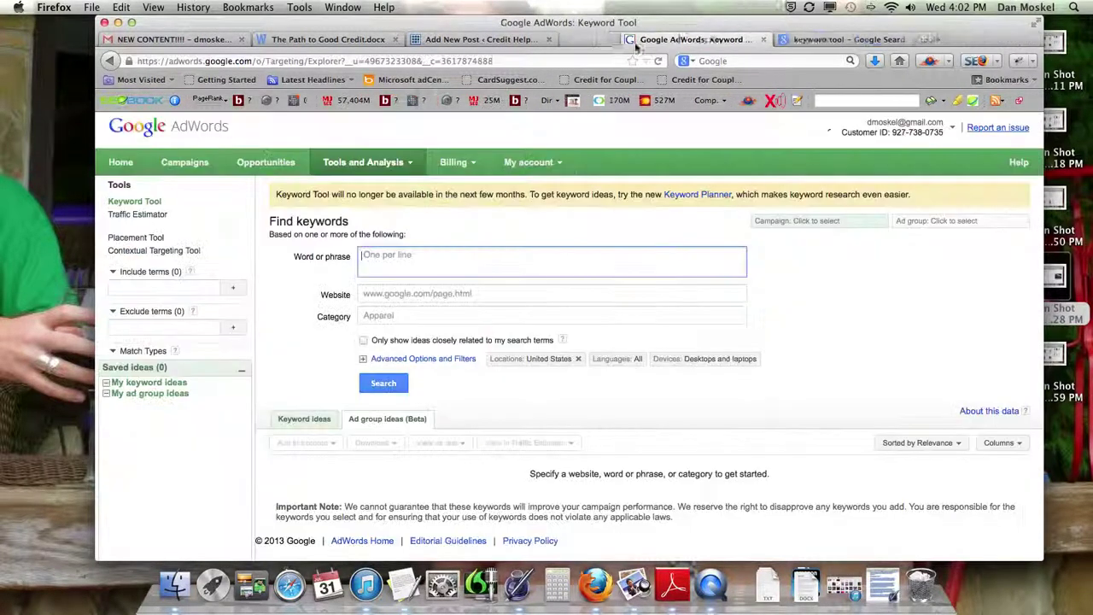
{"action": "left_click", "coordinate": [521, 39]}
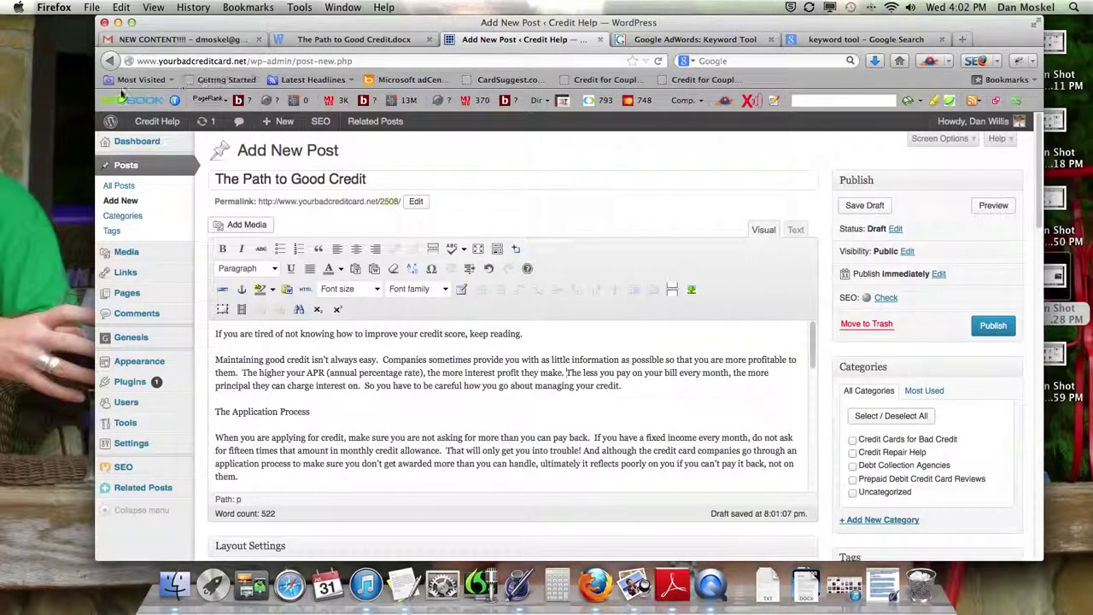
{"action": "left_click", "coordinate": [158, 122]}
{"action": "right_click", "coordinate": [159, 146]}
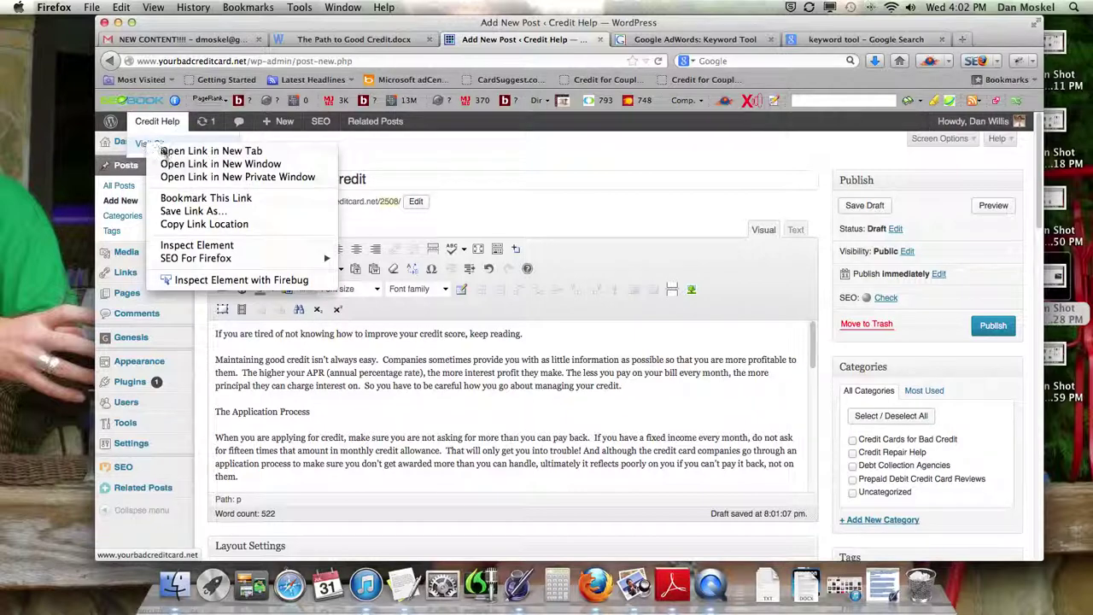
{"action": "left_click", "coordinate": [163, 151]}
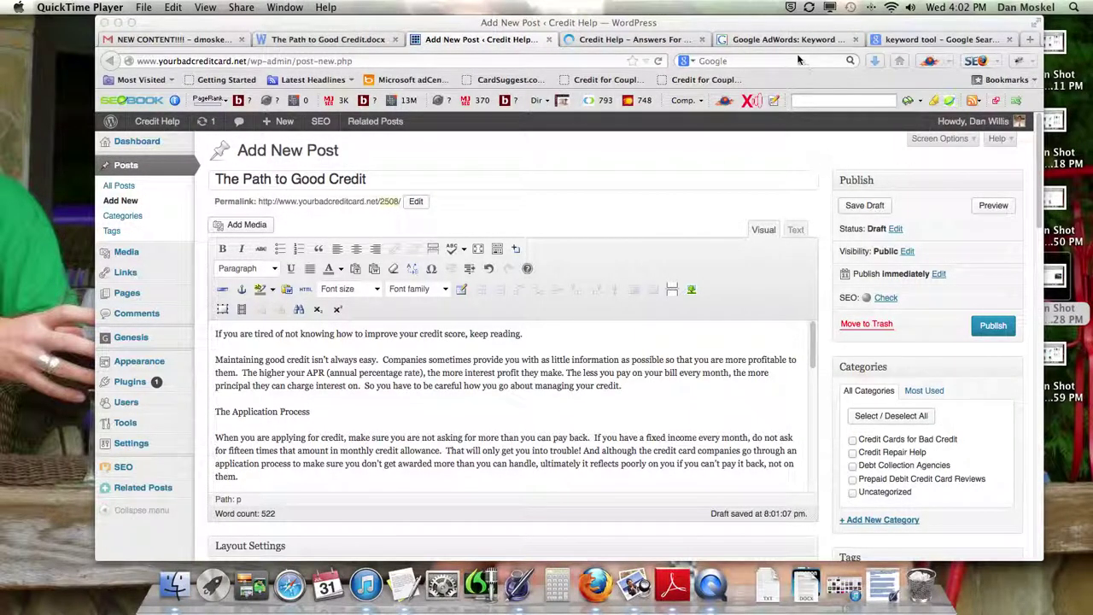
- Examine the WordPress SEO by Yoast section of the draft post and highlight the snippet preview title
{"action": "left_click", "coordinate": [301, 183]}
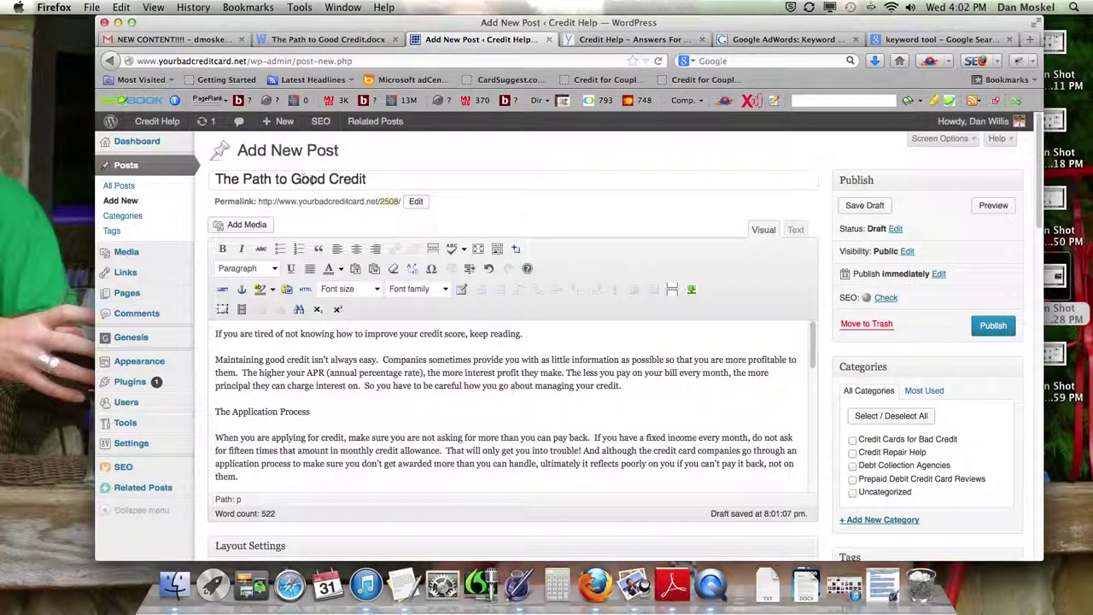
{"action": "scroll", "coordinate": [437, 147], "scroll_direction": "down", "scroll_amount": 2}
{"action": "scroll", "coordinate": [439, 188], "scroll_direction": "down", "scroll_amount": 10}
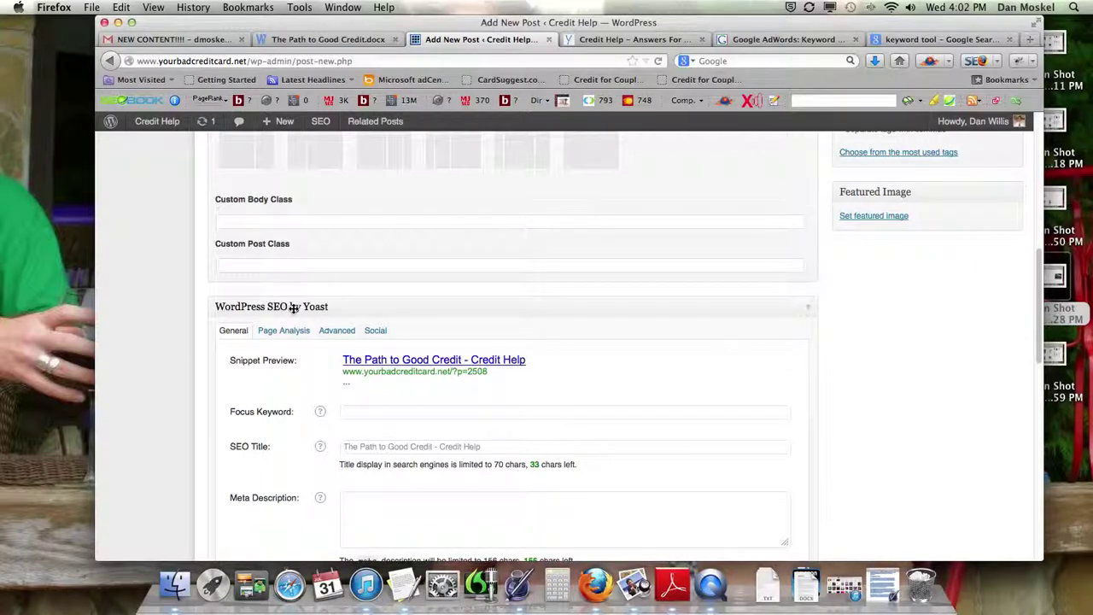
{"action": "scroll", "coordinate": [302, 306], "scroll_direction": "down", "scroll_amount": 2}
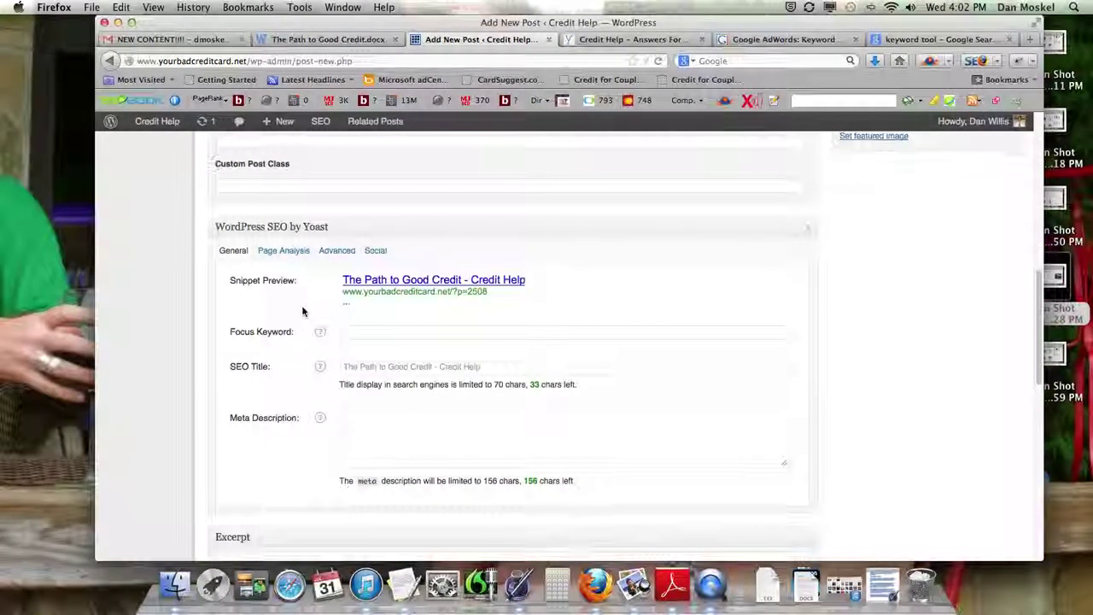
{"action": "left_click_drag", "start_coordinate": [338, 280], "coordinate": [526, 288]}
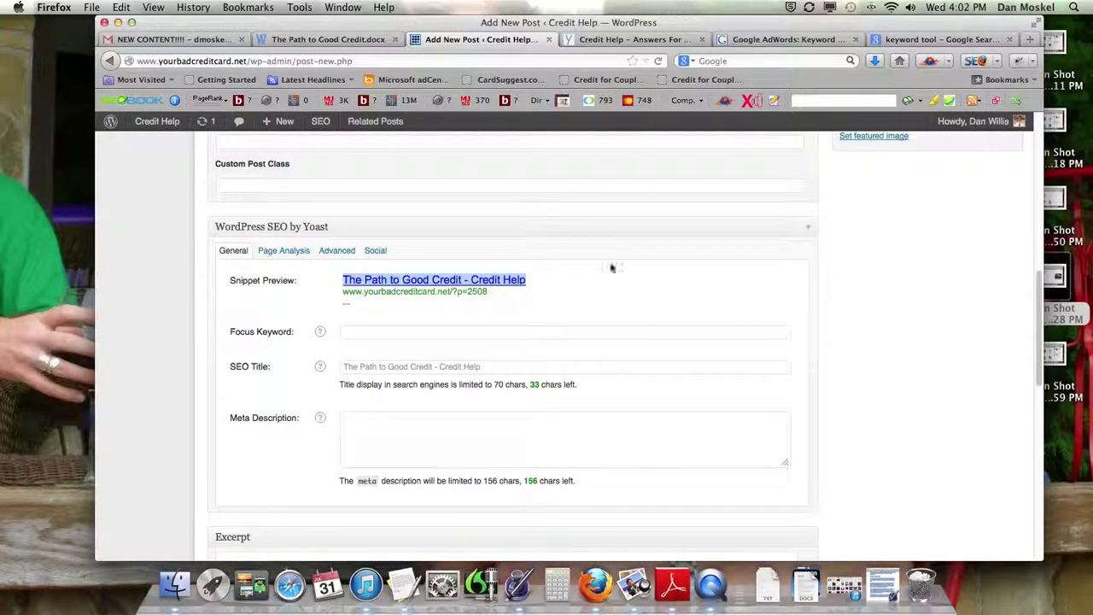
- Search Google for "good credit" and look through the organic results
{"action": "left_click", "coordinate": [975, 41]}
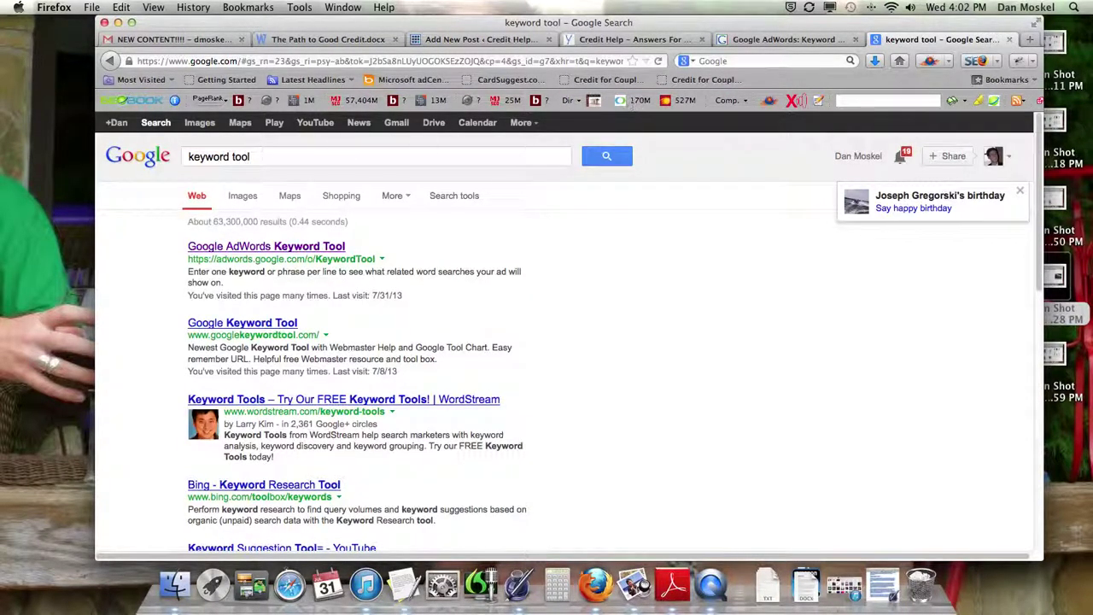
{"action": "left_click_drag", "start_coordinate": [264, 157], "coordinate": [105, 148]}
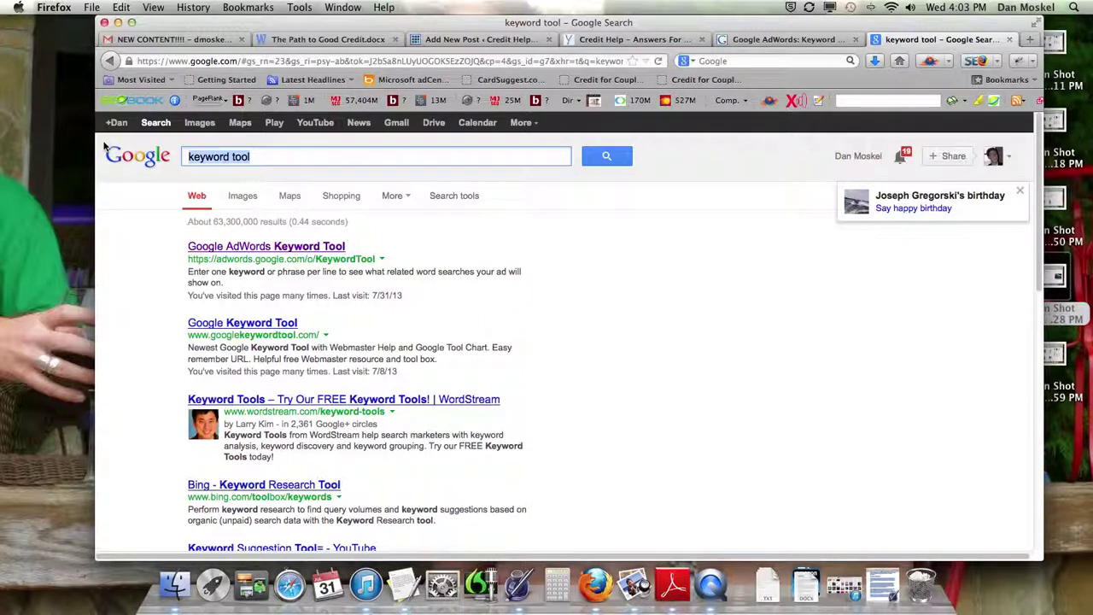
{"action": "type", "text": "good credit"}
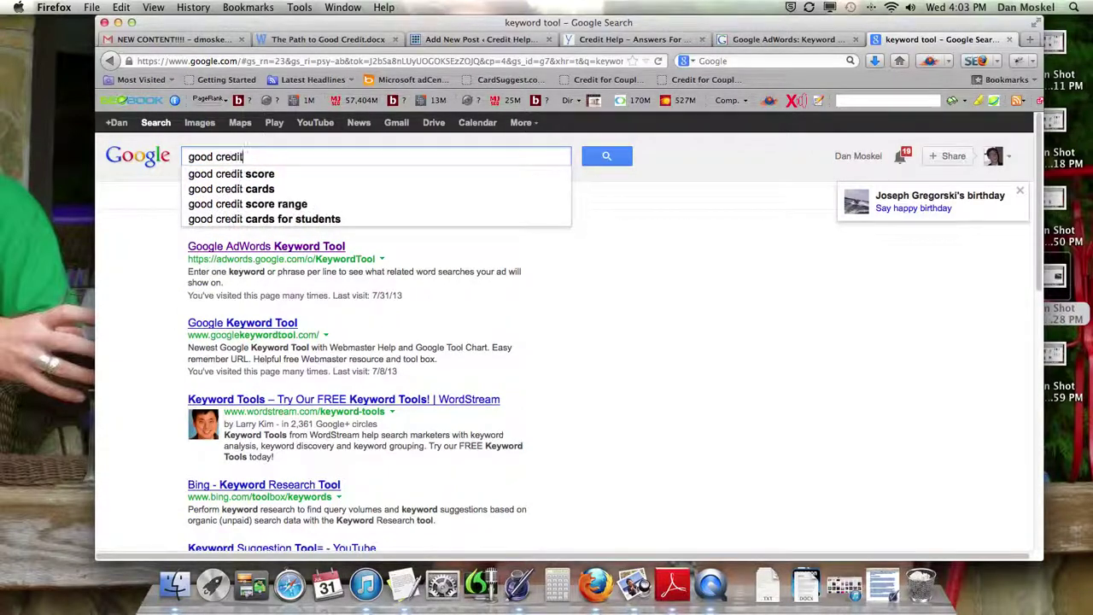
{"action": "key", "text": "Return"}
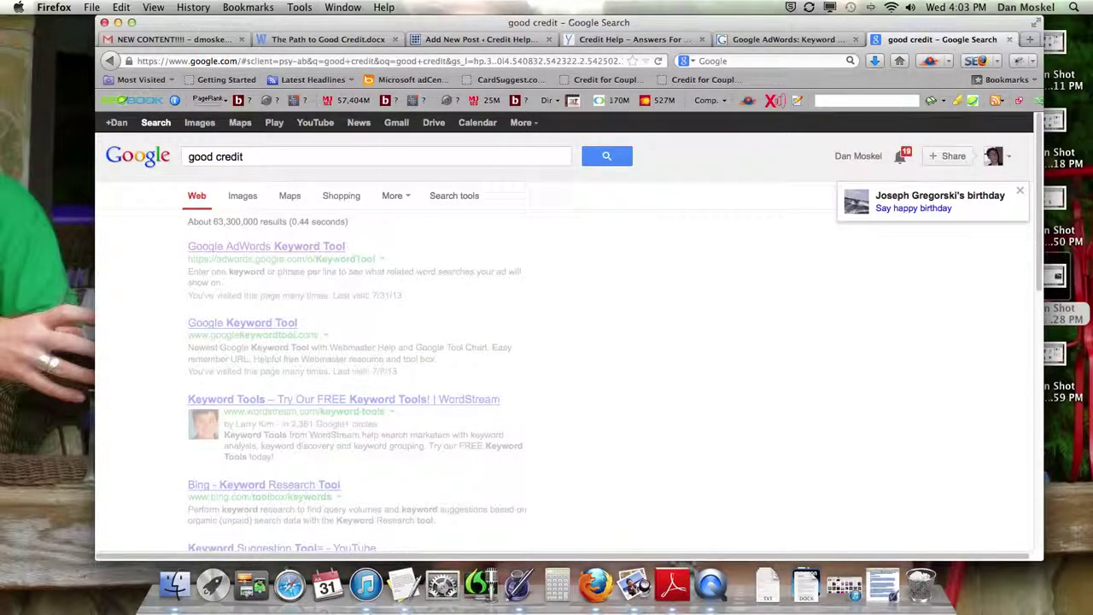
{"action": "scroll", "coordinate": [381, 312], "scroll_direction": "down", "scroll_amount": 3}
{"action": "scroll", "coordinate": [380, 312], "scroll_direction": "down", "scroll_amount": 1}
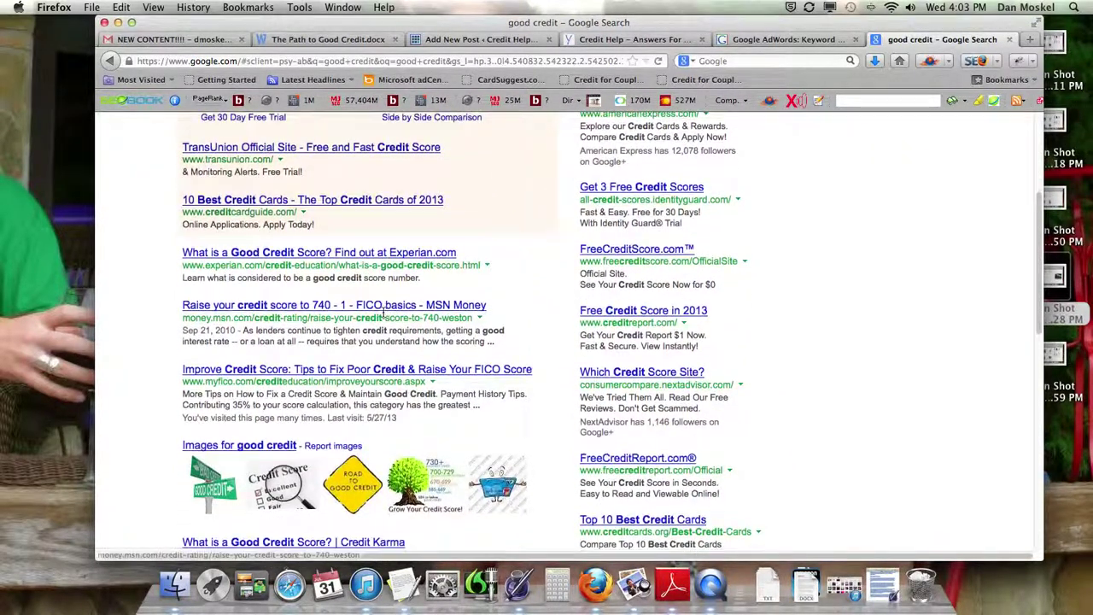
- Return to the draft post and highlight the snippet preview title again in its SEO section
{"action": "left_click", "coordinate": [621, 41]}
{"action": "left_click", "coordinate": [491, 41]}
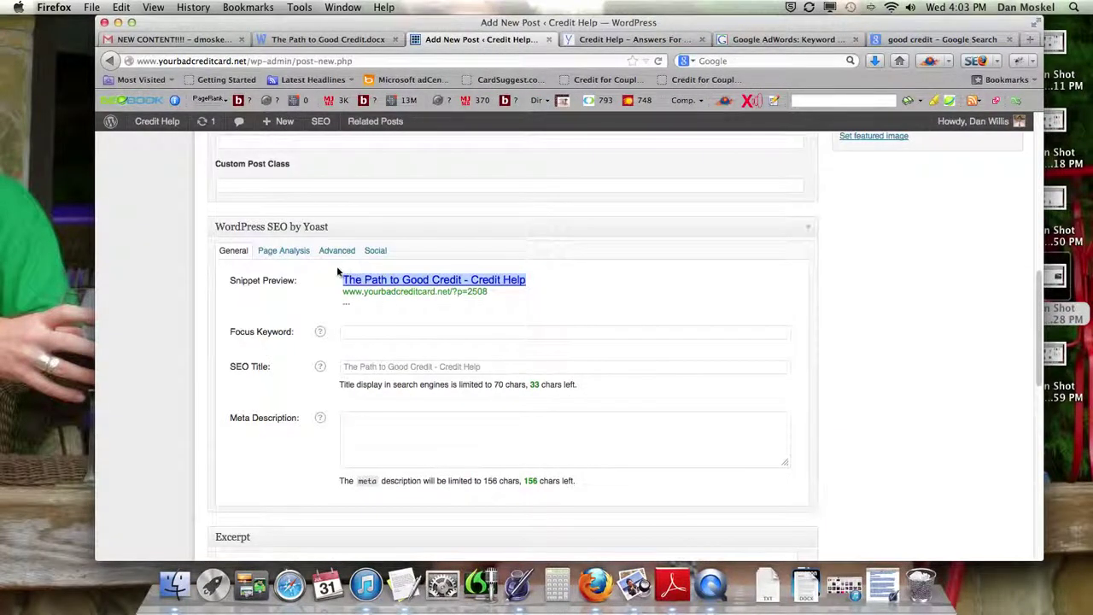
{"action": "left_click", "coordinate": [336, 288]}
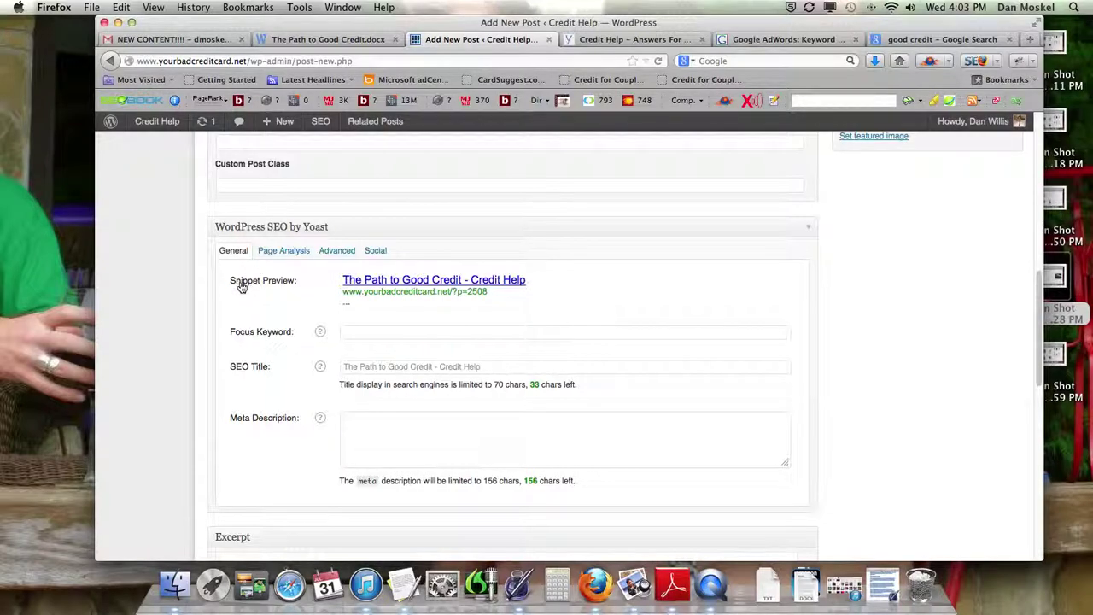
{"action": "left_click_drag", "start_coordinate": [337, 285], "coordinate": [522, 283]}
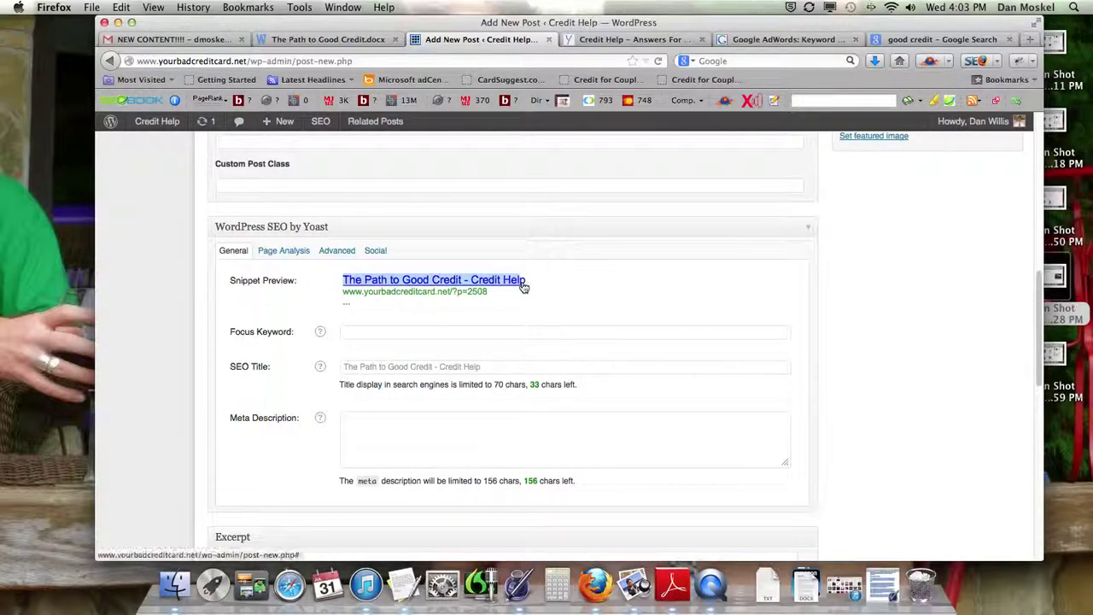
- Highlight the Experian, MSN Money and myFICO result titles in the "good credit" search and close the results window
{"action": "left_click", "coordinate": [893, 41]}
{"action": "left_click_drag", "start_coordinate": [697, 126], "coordinate": [177, 370]}
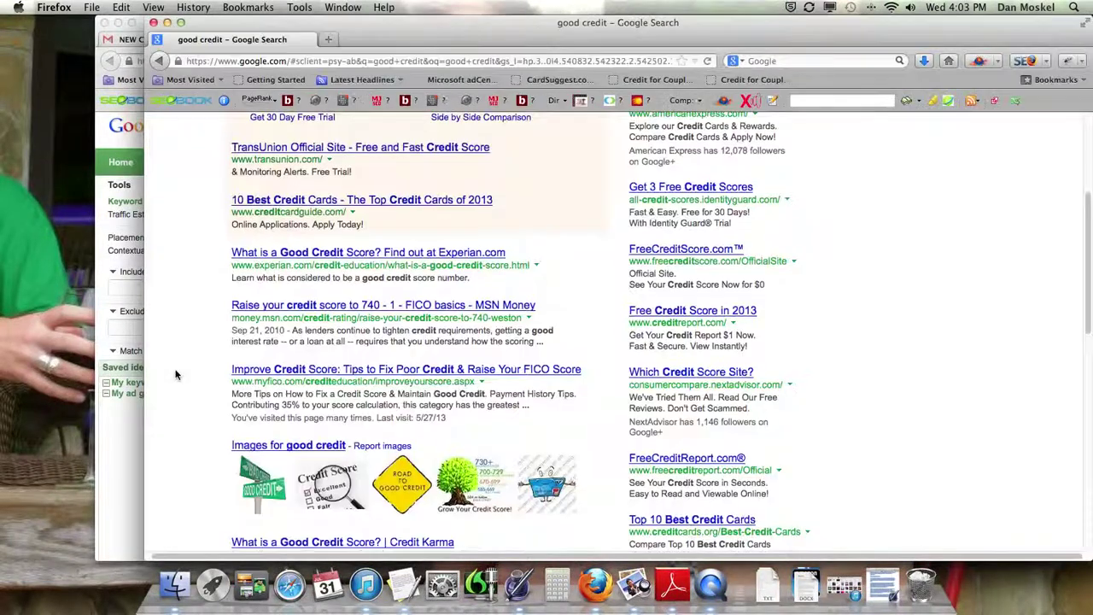
{"action": "left_click_drag", "start_coordinate": [228, 253], "coordinate": [506, 253]}
{"action": "left_click_drag", "start_coordinate": [232, 306], "coordinate": [378, 313]}
{"action": "left_click_drag", "start_coordinate": [228, 370], "coordinate": [330, 375]}
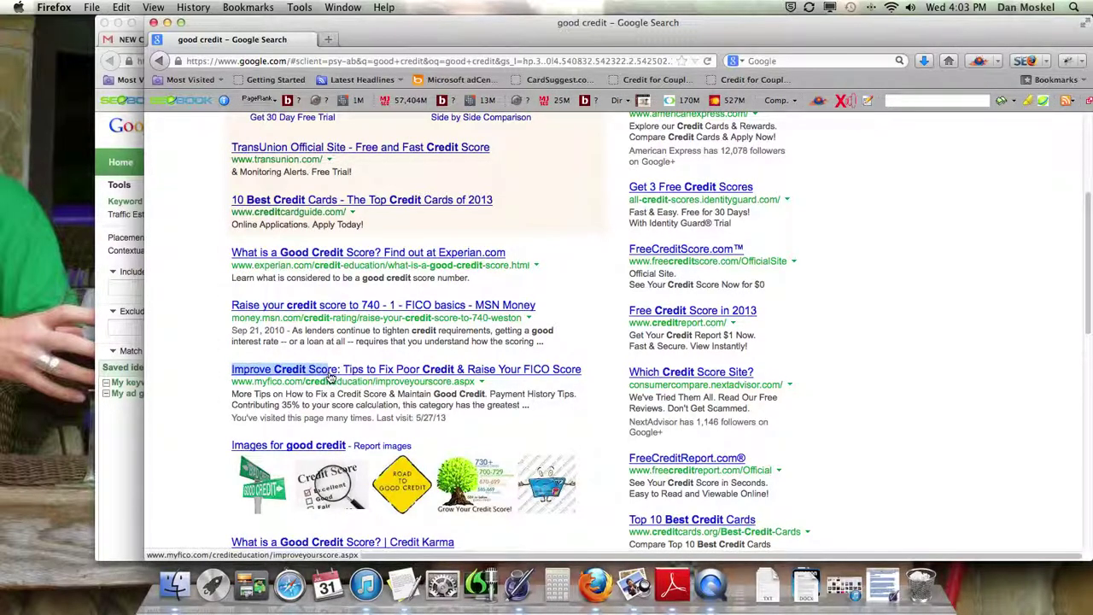
{"action": "left_click", "coordinate": [154, 22]}
- Review the draft post's focus keyword, SEO title and meta description fields, and go back to the post's title and body
{"action": "left_click", "coordinate": [687, 39]}
{"action": "left_click", "coordinate": [516, 39]}
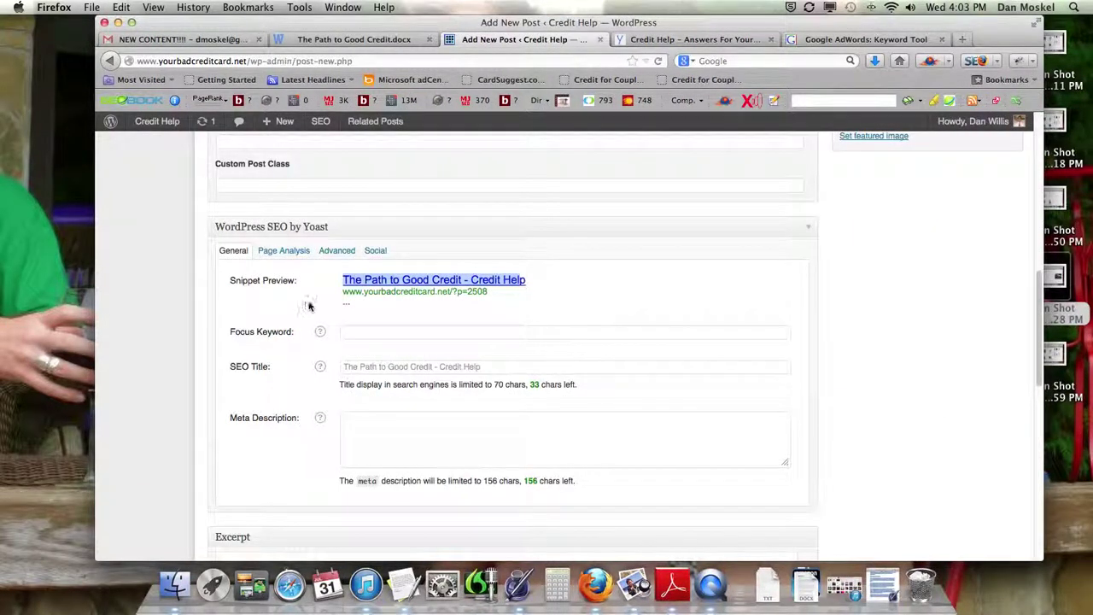
{"action": "scroll", "coordinate": [310, 306], "scroll_direction": "down", "scroll_amount": 1}
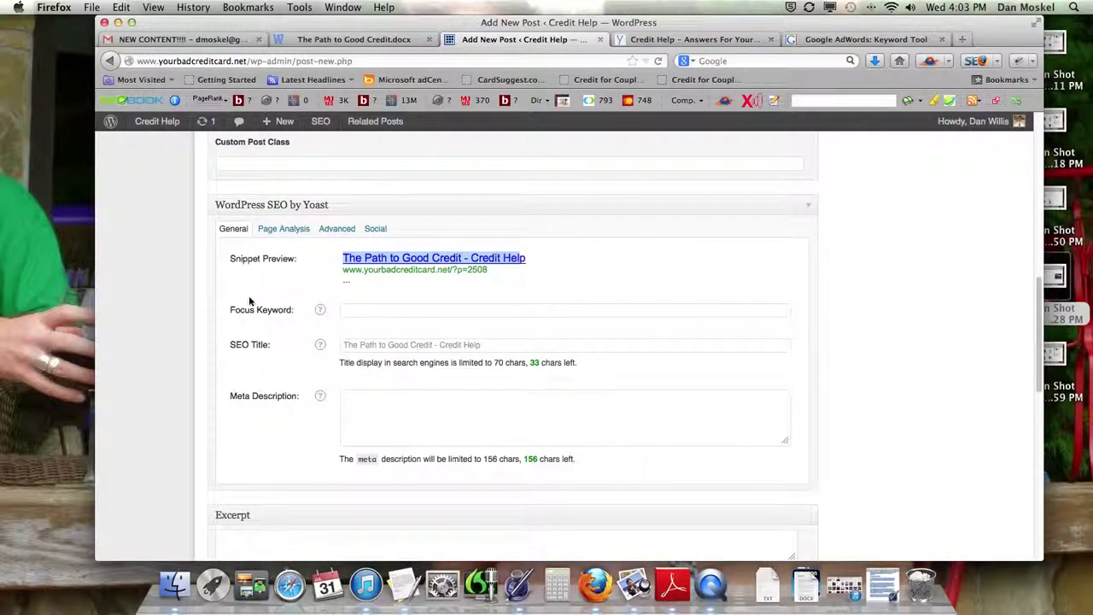
{"action": "left_click", "coordinate": [250, 301]}
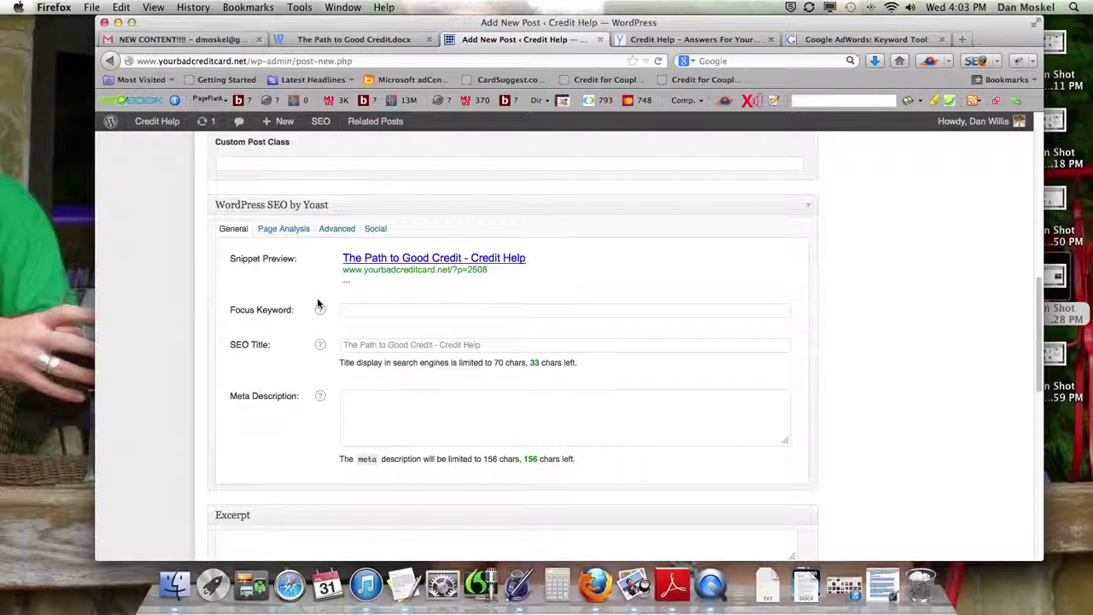
{"action": "scroll", "coordinate": [317, 304], "scroll_direction": "up", "scroll_amount": 3}
{"action": "scroll", "coordinate": [317, 299], "scroll_direction": "up", "scroll_amount": 10}
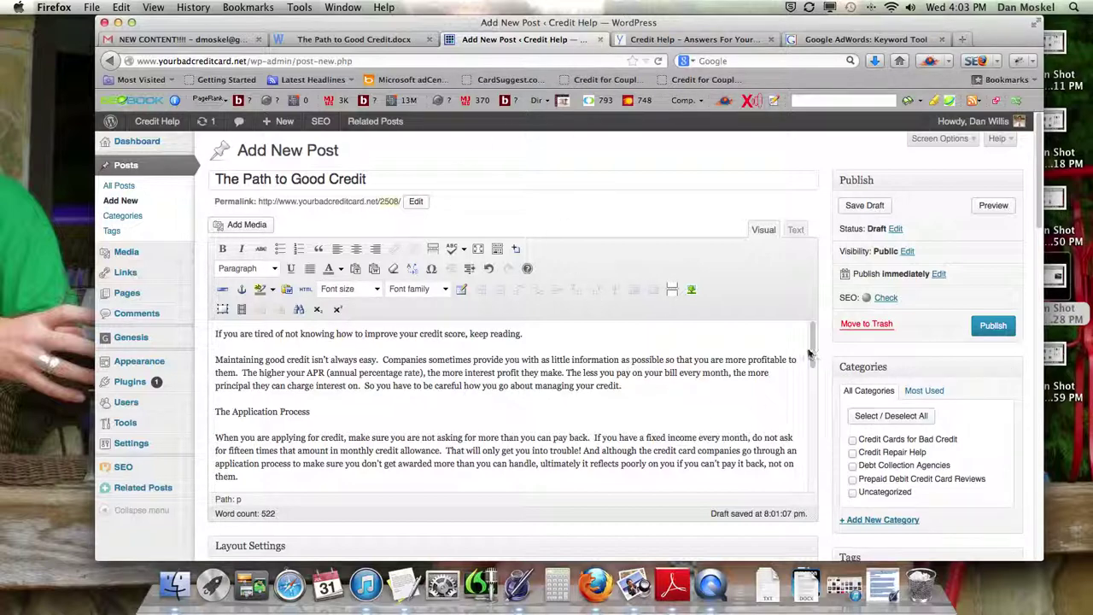
- Search the Google AdWords Keyword Tool for the phrase "the path to good credit"
{"action": "left_click", "coordinate": [870, 40]}
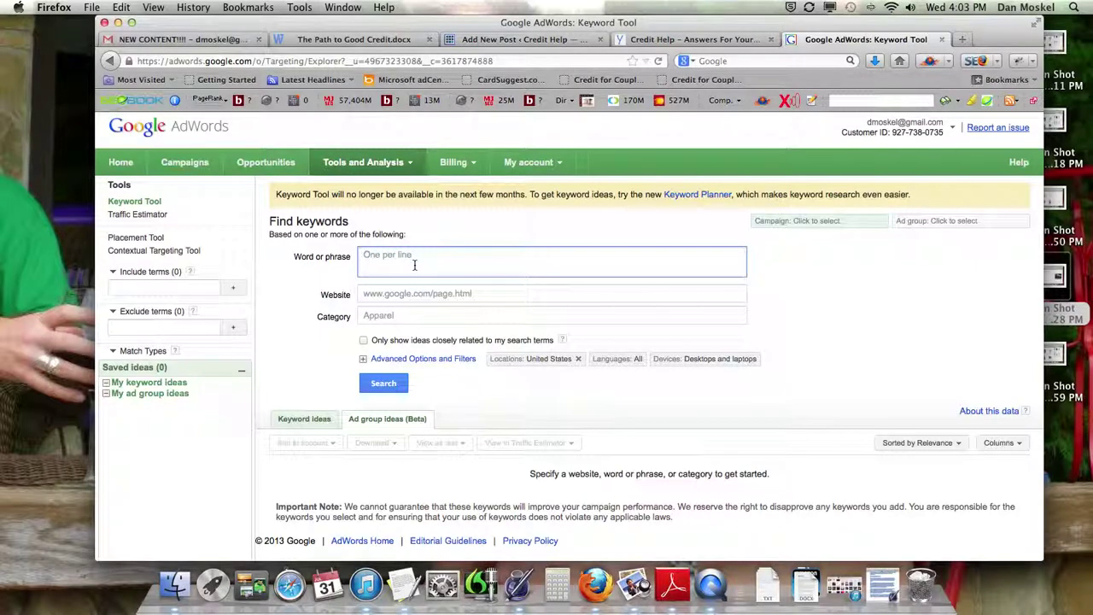
{"action": "type", "text": "the path to good credit"}
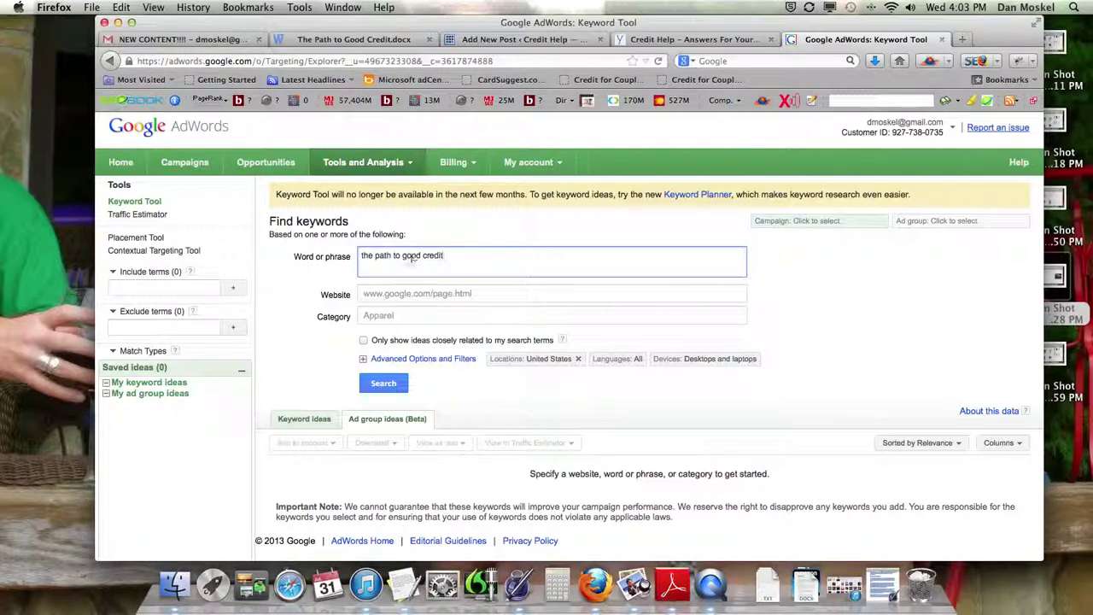
{"action": "left_click", "coordinate": [396, 389]}
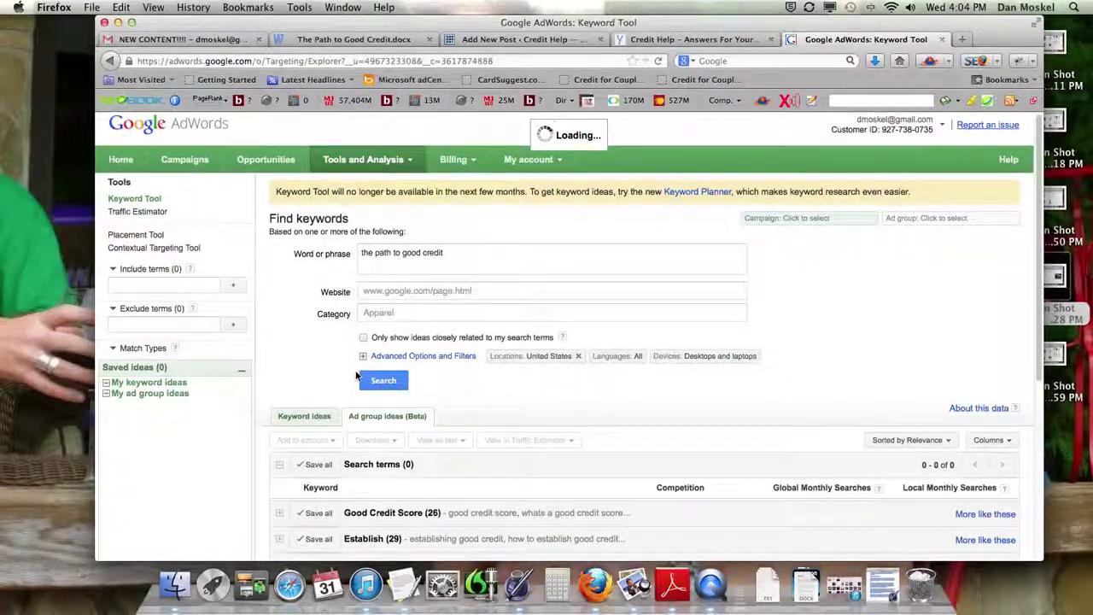
{"action": "scroll", "coordinate": [357, 377], "scroll_direction": "down", "scroll_amount": 3}
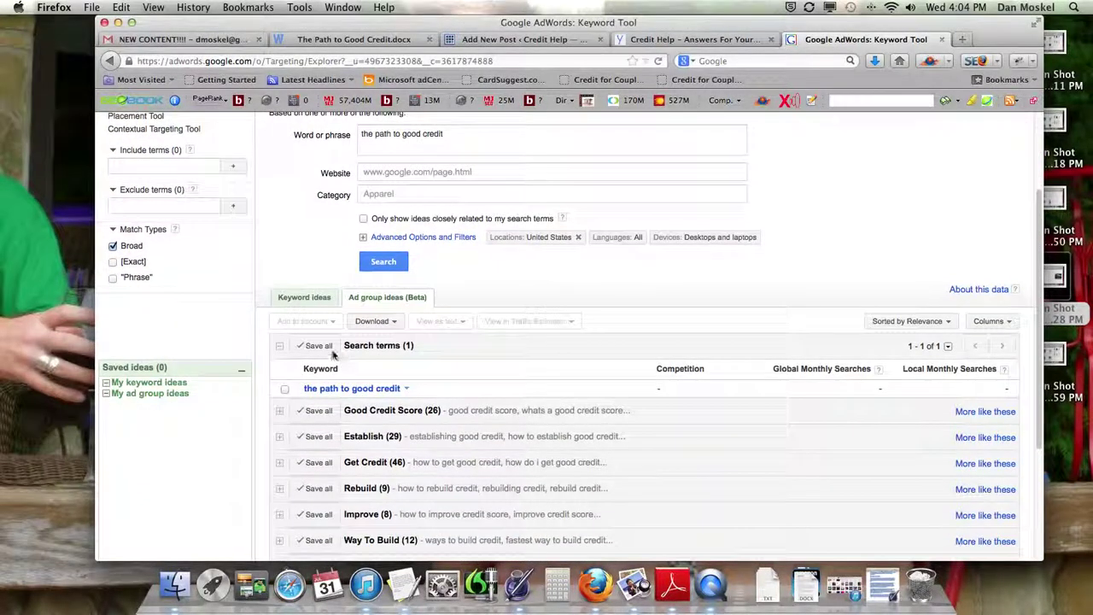
- Add the Exact match type to the keyword results and look through the keyword ideas with their competition and monthly searches
{"action": "left_click", "coordinate": [114, 263]}
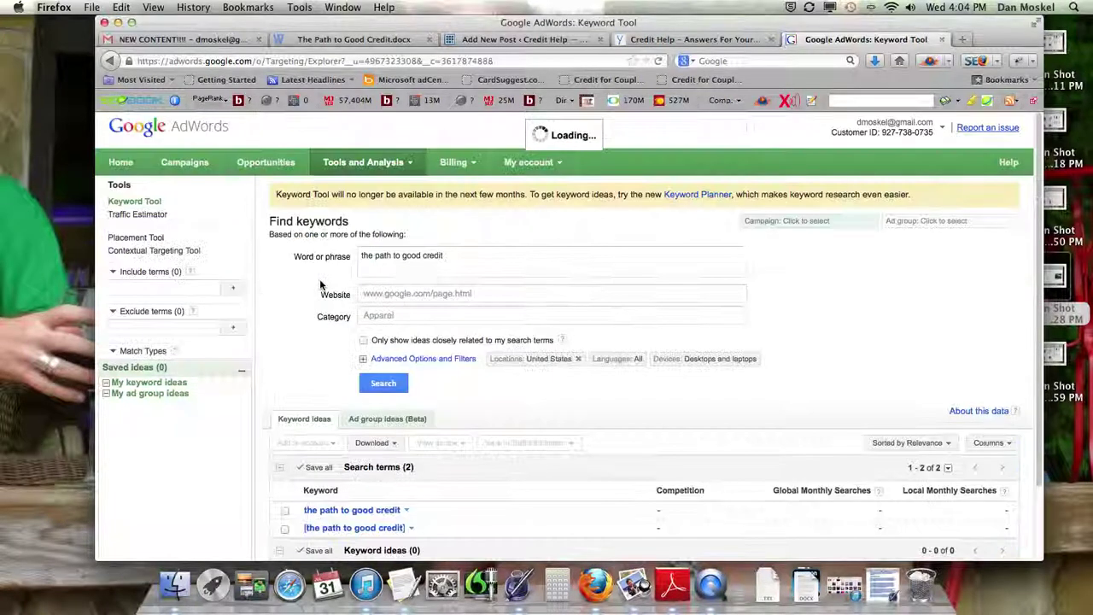
{"action": "scroll", "coordinate": [334, 280], "scroll_direction": "down", "scroll_amount": 2}
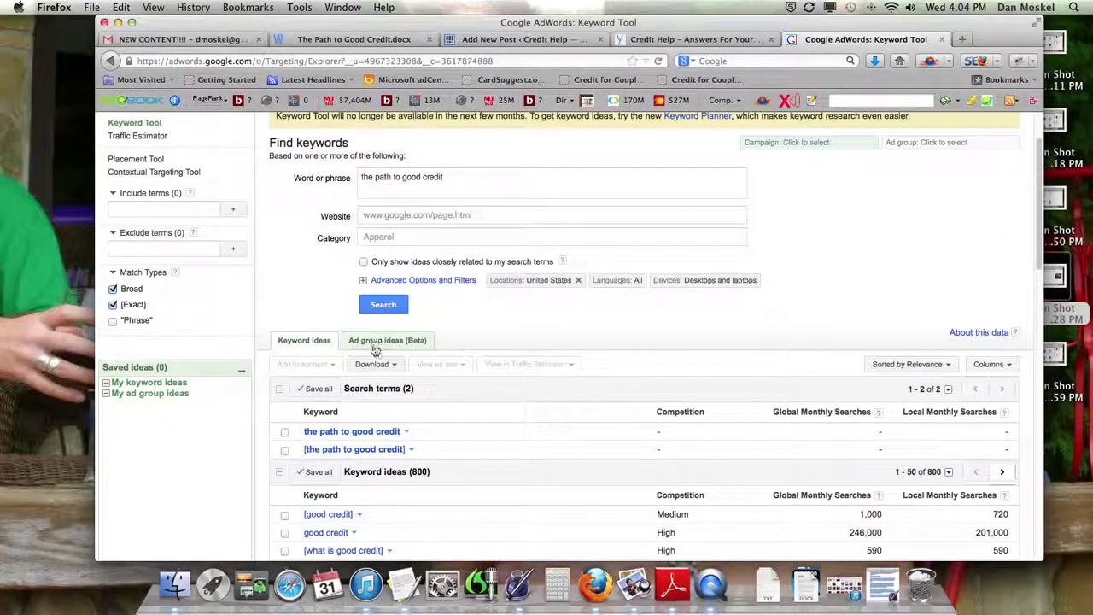
{"action": "scroll", "coordinate": [378, 349], "scroll_direction": "down", "scroll_amount": 1}
{"action": "scroll", "coordinate": [379, 349], "scroll_direction": "down", "scroll_amount": 1}
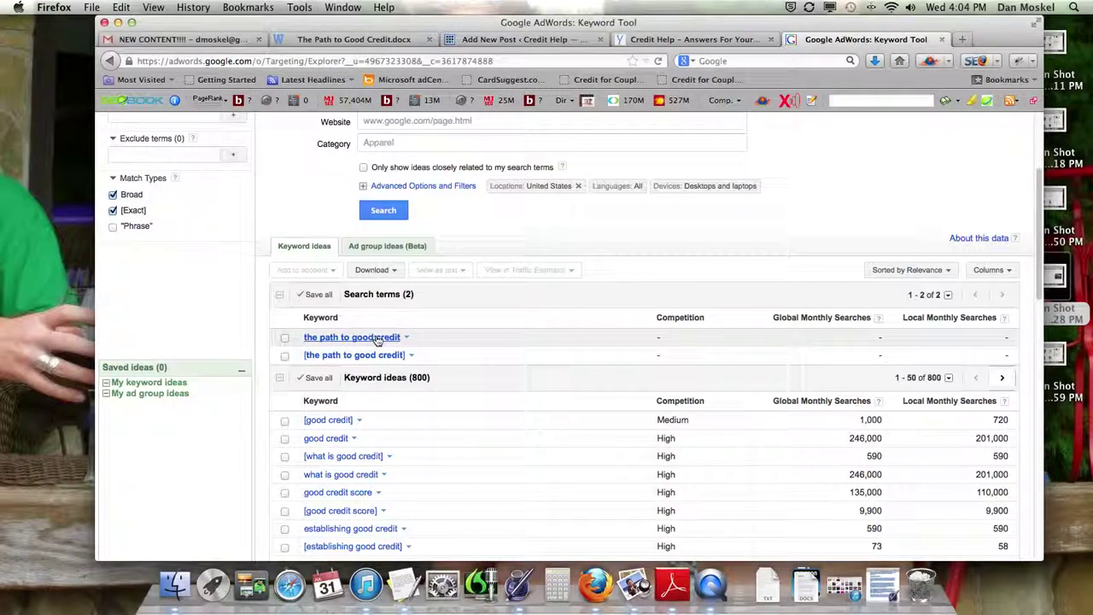
{"action": "scroll", "coordinate": [376, 339], "scroll_direction": "down", "scroll_amount": 2}
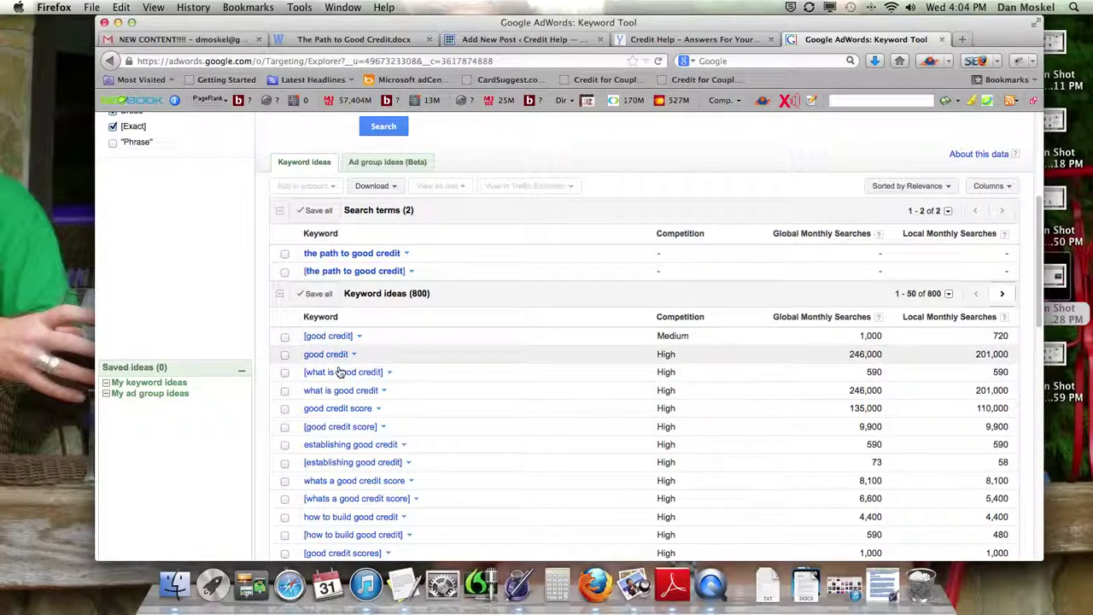
{"action": "scroll", "coordinate": [358, 374], "scroll_direction": "down", "scroll_amount": 1}
{"action": "scroll", "coordinate": [358, 374], "scroll_direction": "down", "scroll_amount": 1}
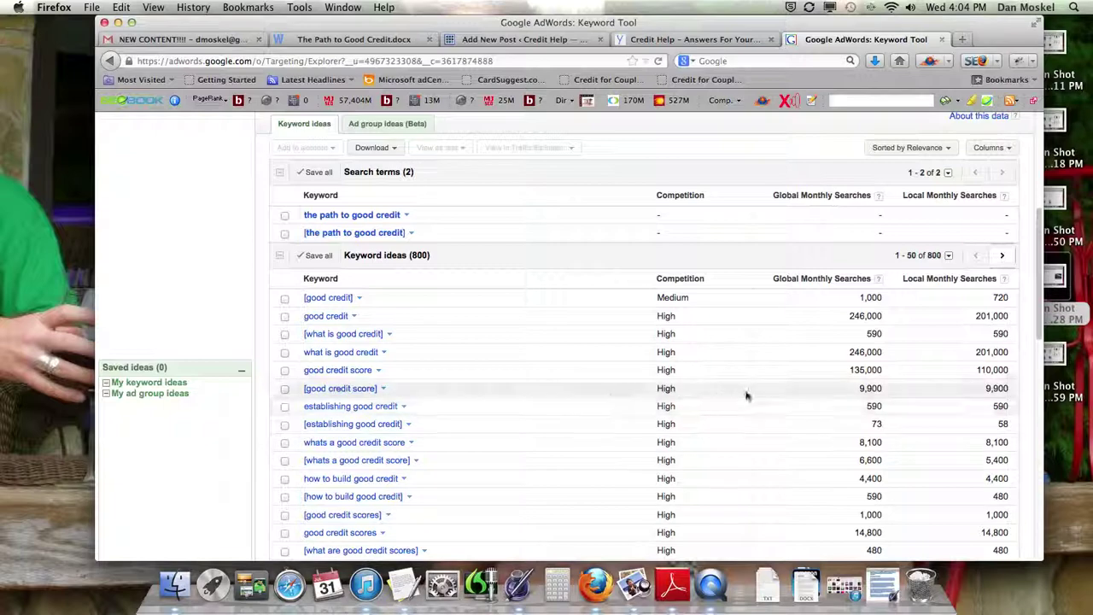
- Limit the match types to Exact only and look over the filtered keyword ideas
{"action": "scroll", "coordinate": [141, 239], "scroll_direction": "up", "scroll_amount": 5}
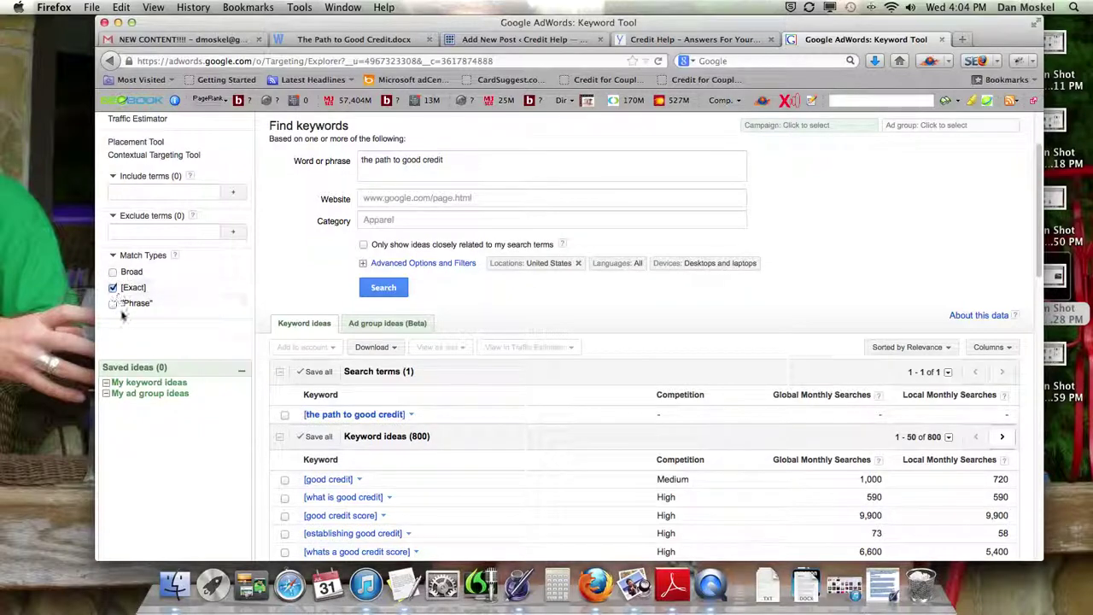
{"action": "scroll", "coordinate": [298, 307], "scroll_direction": "down", "scroll_amount": 3}
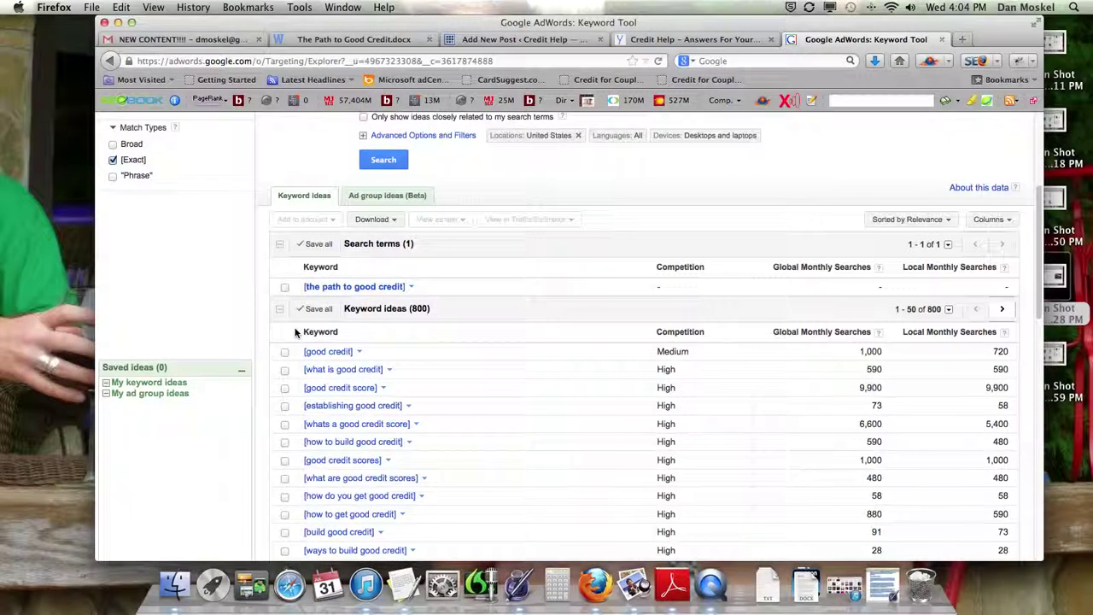
{"action": "scroll", "coordinate": [333, 357], "scroll_direction": "down", "scroll_amount": 1}
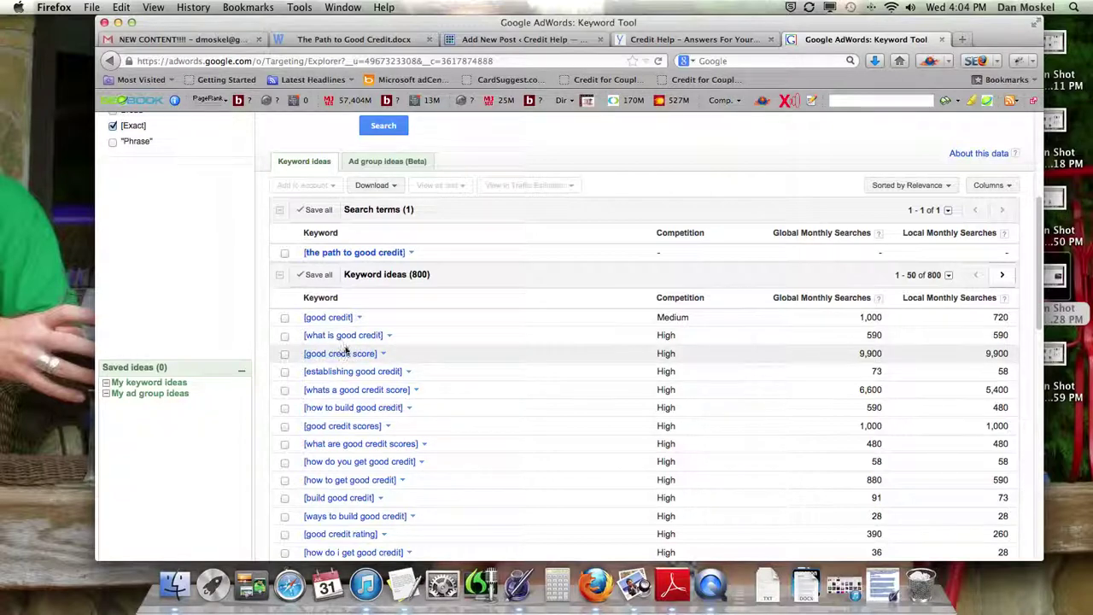
- Run a Google search for the keyword idea "good credit score" and look through the first page of results
{"action": "left_click", "coordinate": [344, 357]}
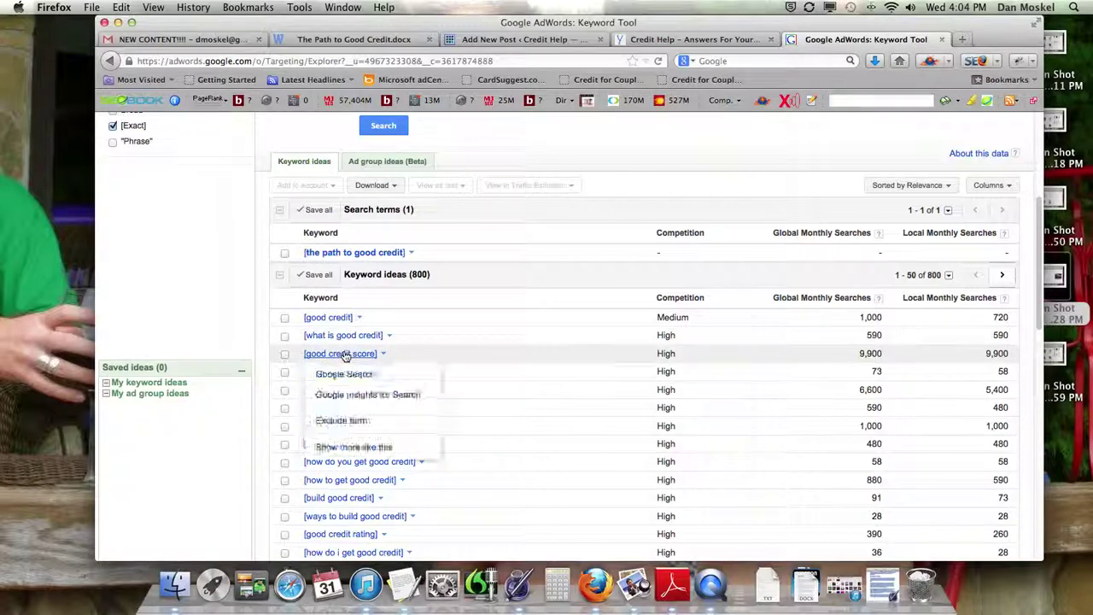
{"action": "left_click", "coordinate": [353, 373]}
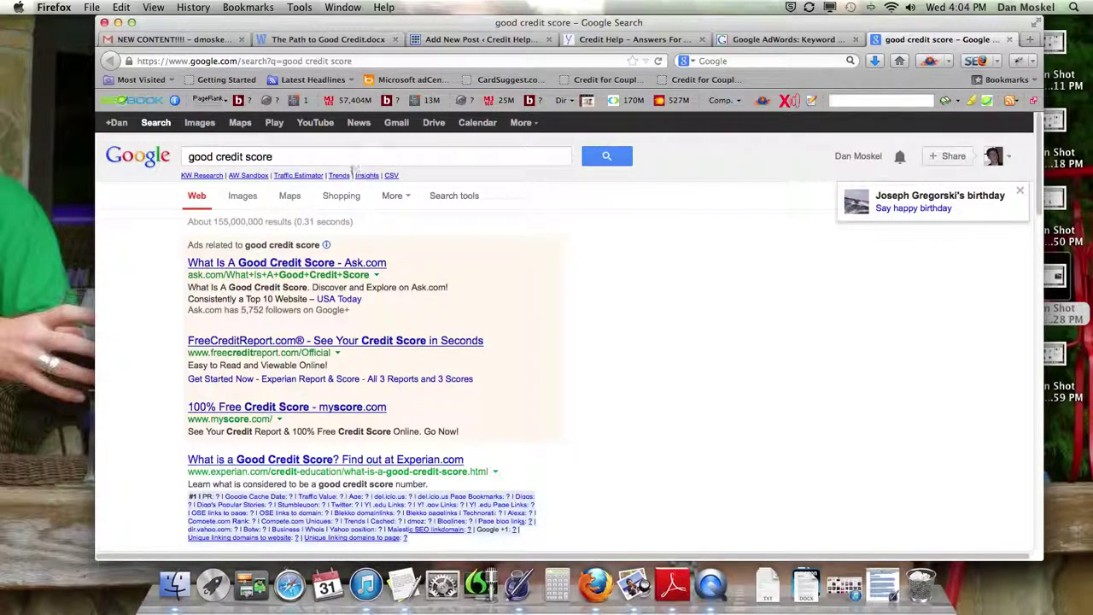
{"action": "scroll", "coordinate": [639, 370], "scroll_direction": "down", "scroll_amount": 3}
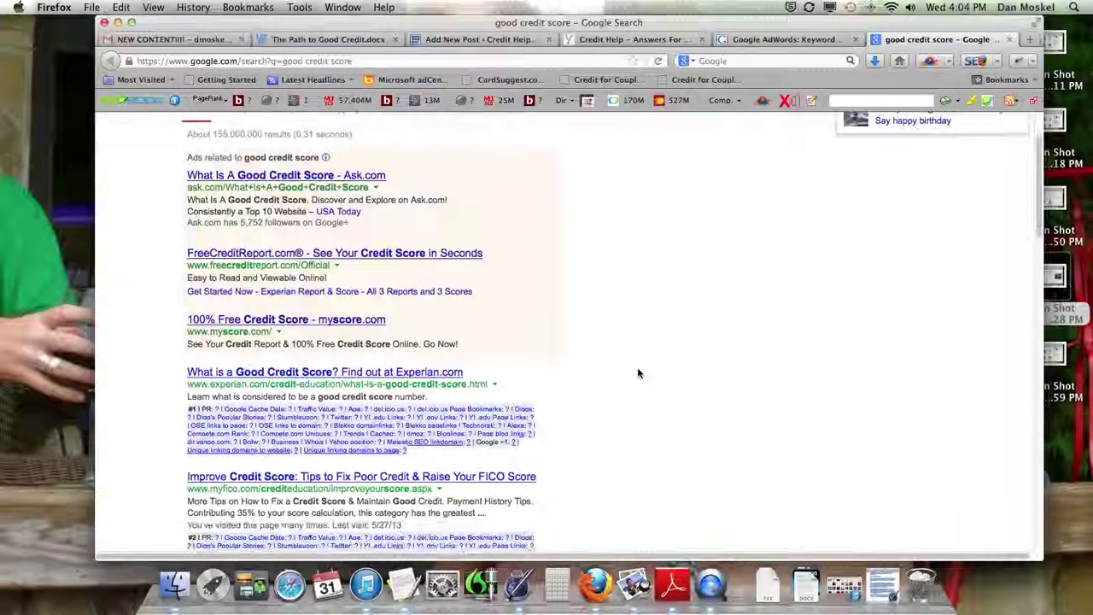
{"action": "scroll", "coordinate": [639, 373], "scroll_direction": "down", "scroll_amount": 3}
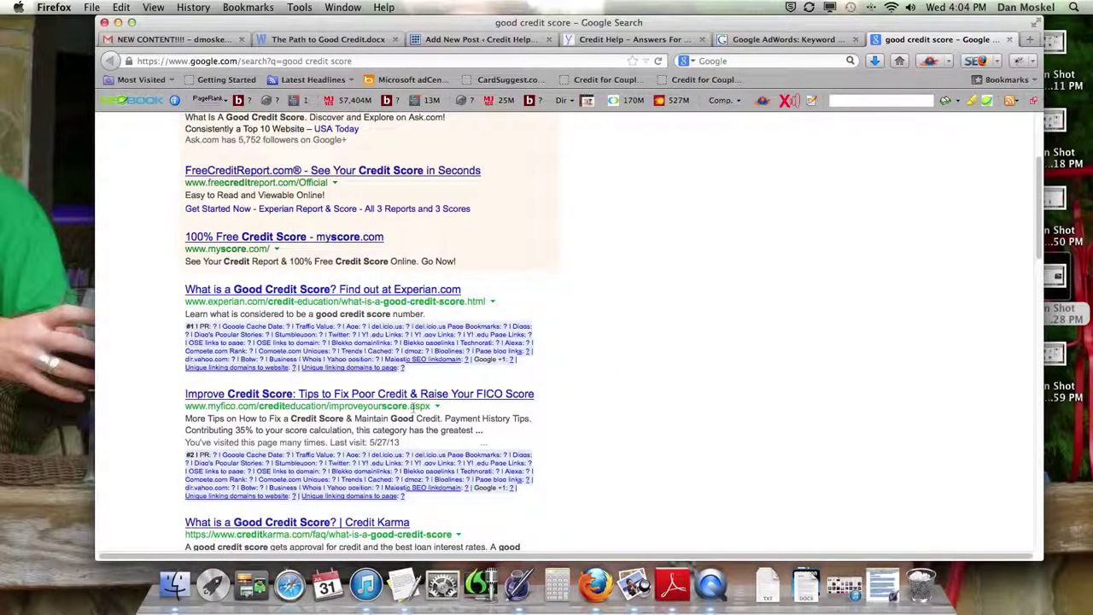
{"action": "scroll", "coordinate": [413, 407], "scroll_direction": "down", "scroll_amount": 4}
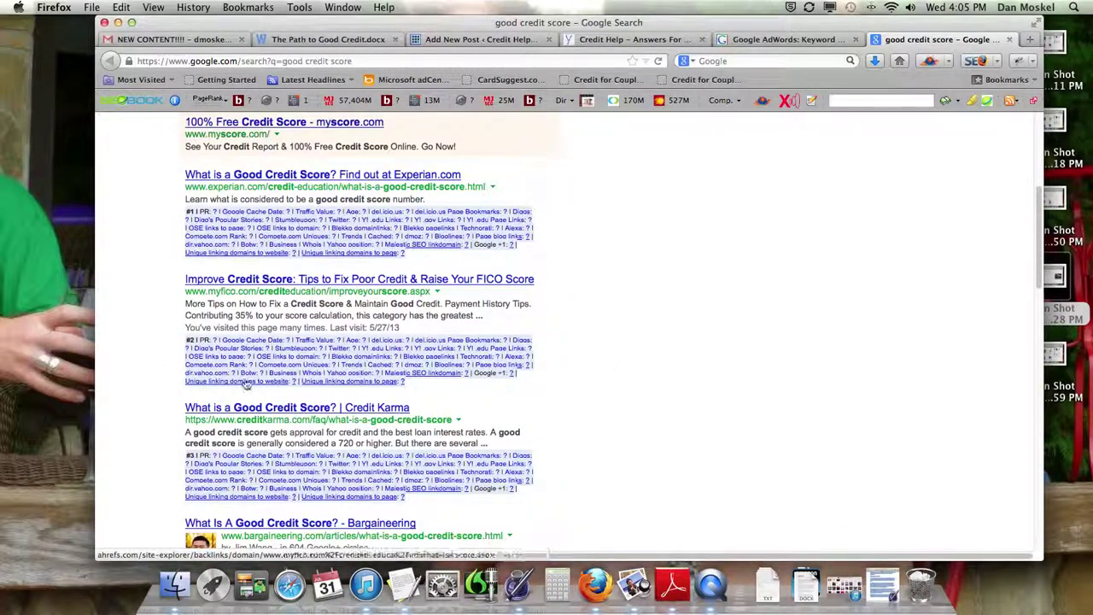
{"action": "scroll", "coordinate": [246, 385], "scroll_direction": "down", "scroll_amount": 12}
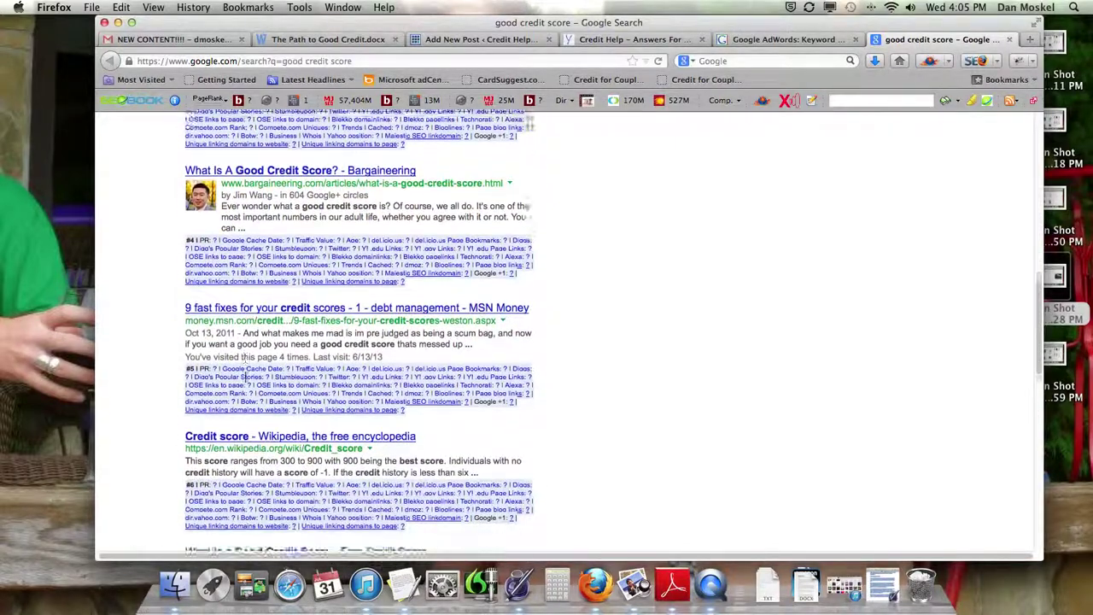
{"action": "scroll", "coordinate": [248, 301], "scroll_direction": "down", "scroll_amount": 1}
{"action": "scroll", "coordinate": [321, 279], "scroll_direction": "down", "scroll_amount": 5}
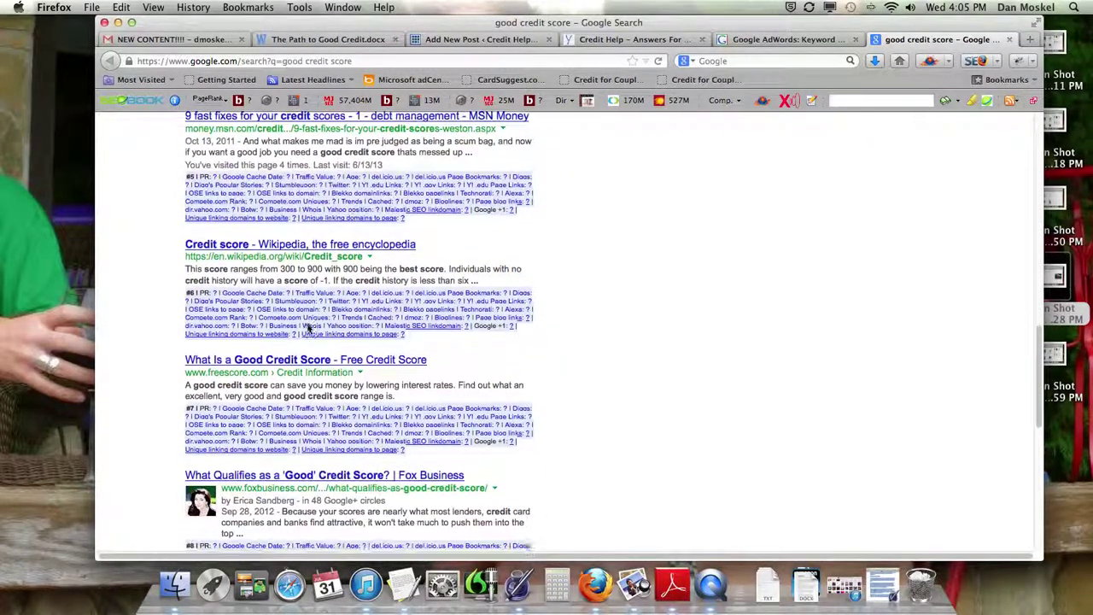
{"action": "scroll", "coordinate": [315, 281], "scroll_direction": "down", "scroll_amount": 3}
{"action": "scroll", "coordinate": [316, 286], "scroll_direction": "down", "scroll_amount": 7}
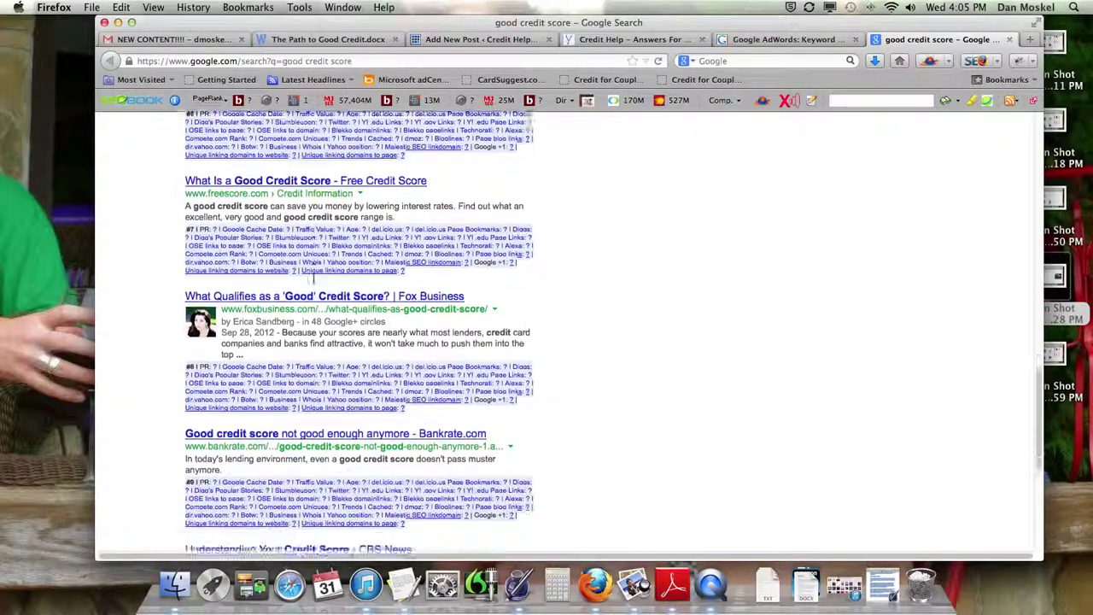
{"action": "scroll", "coordinate": [311, 292], "scroll_direction": "down", "scroll_amount": 5}
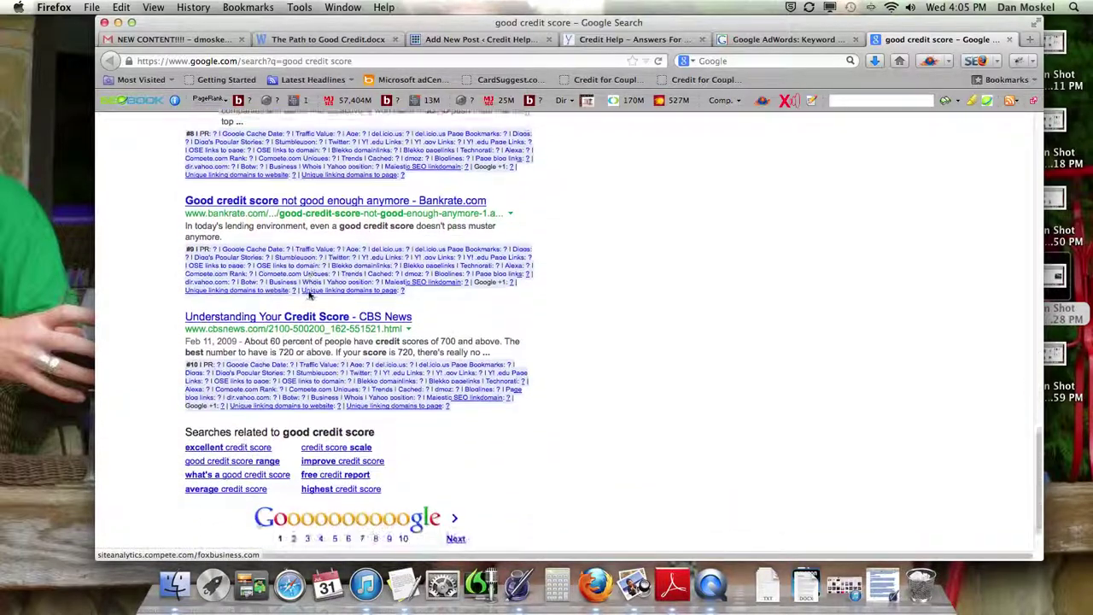
- Go to the second page of the "good credit score" results and look through its listings
{"action": "left_click", "coordinate": [453, 536]}
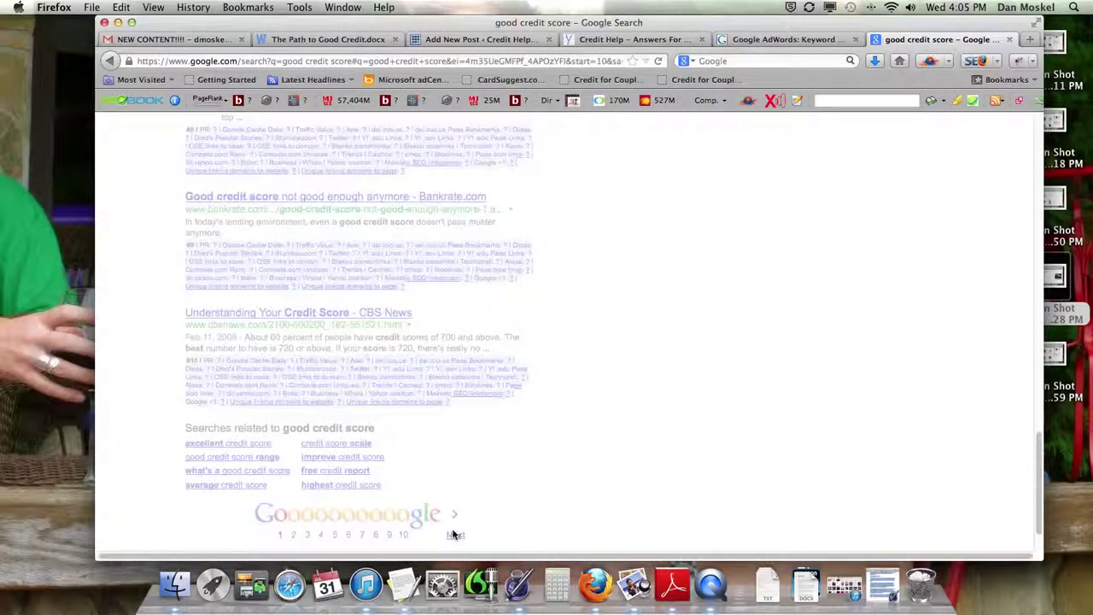
{"action": "scroll", "coordinate": [453, 478], "scroll_direction": "down", "scroll_amount": 12}
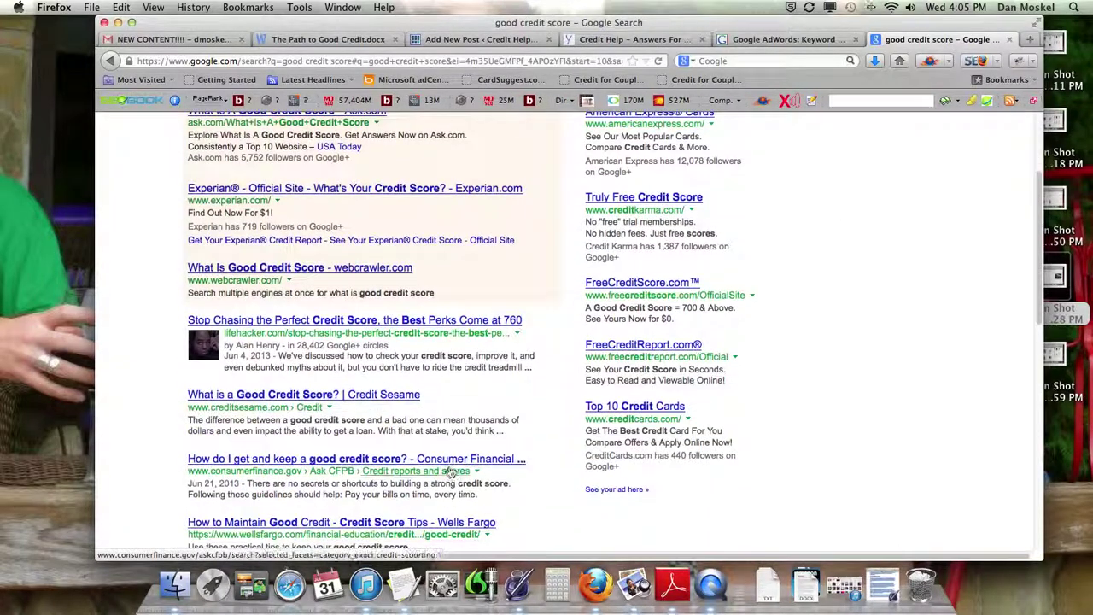
{"action": "scroll", "coordinate": [446, 468], "scroll_direction": "down", "scroll_amount": 13}
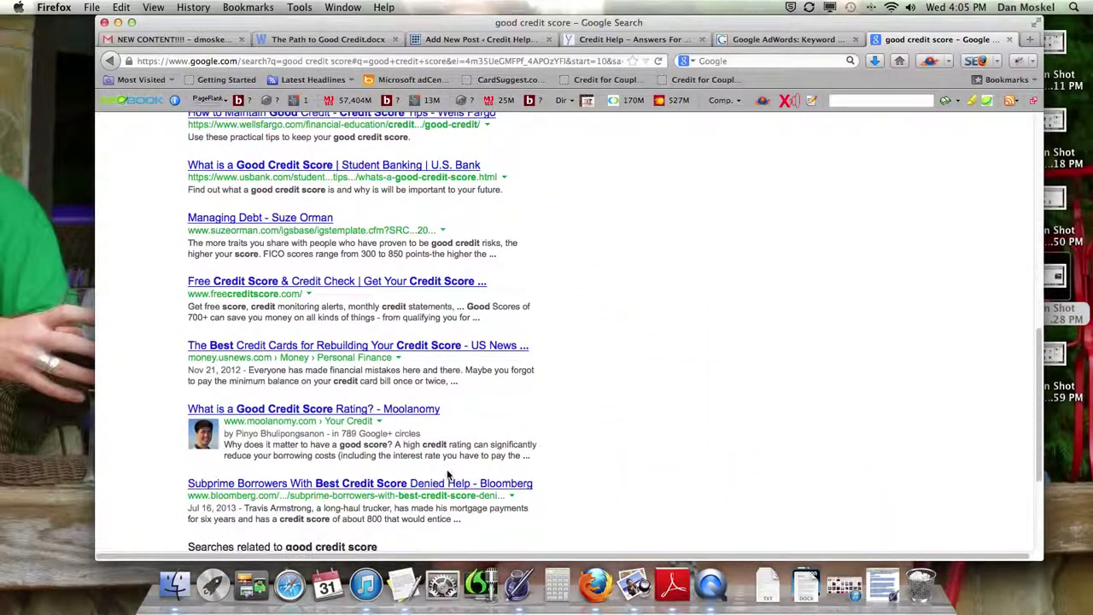
- Return to the draft post and change its title to "The Path to a Good Credit Score"
{"action": "left_click", "coordinate": [612, 40]}
{"action": "left_click", "coordinate": [496, 40]}
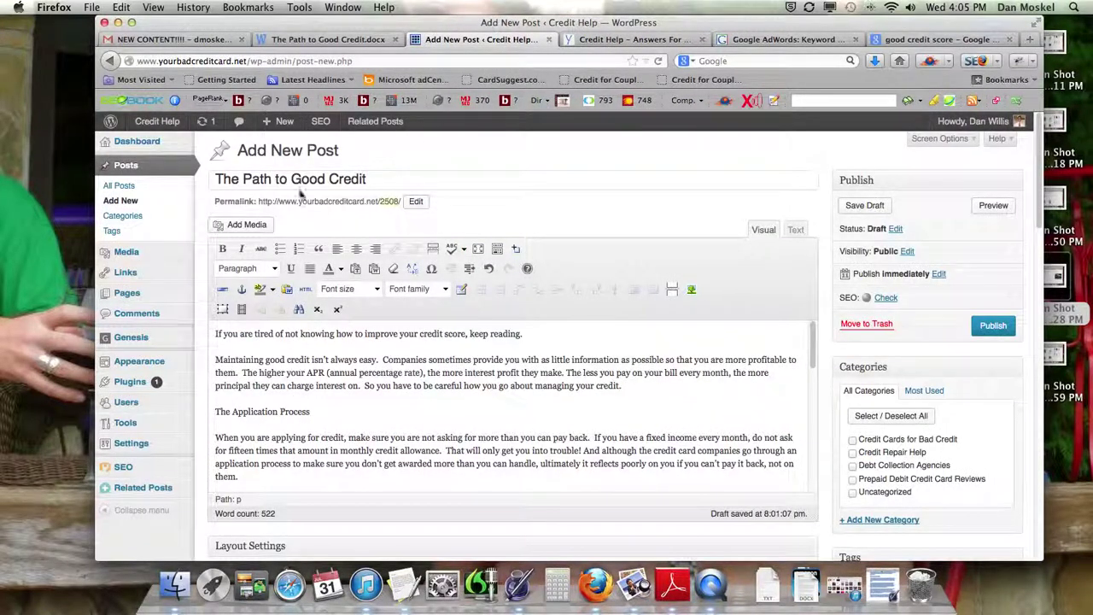
{"action": "left_click", "coordinate": [289, 178]}
{"action": "type", "text": "a"}
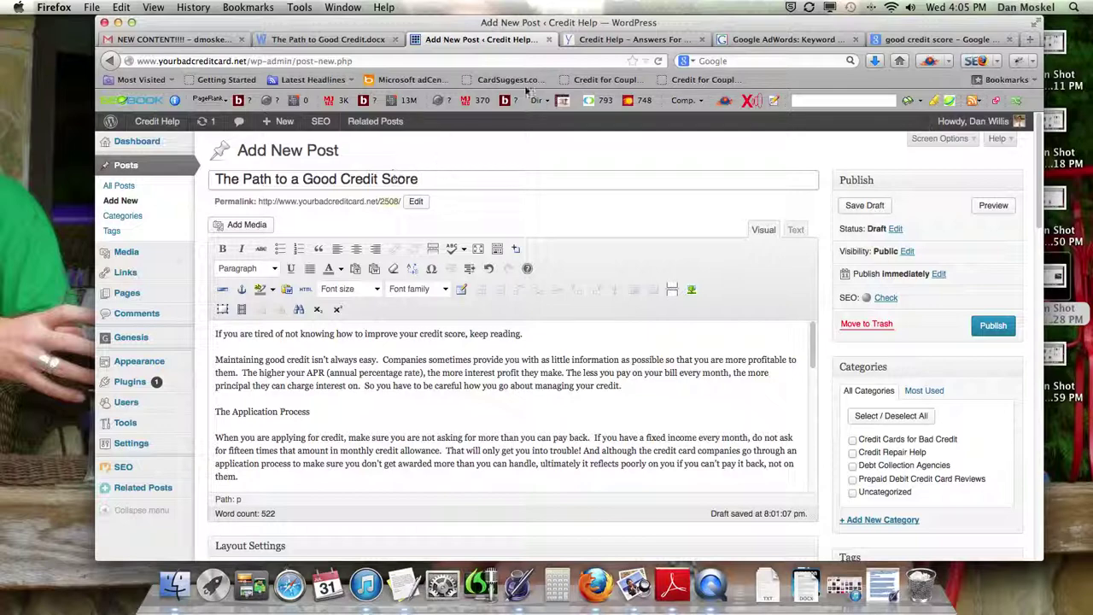
- Highlight the global monthly searches for "whats a good credit score" in the Keyword Tool and return to the draft post
{"action": "left_click", "coordinate": [742, 40]}
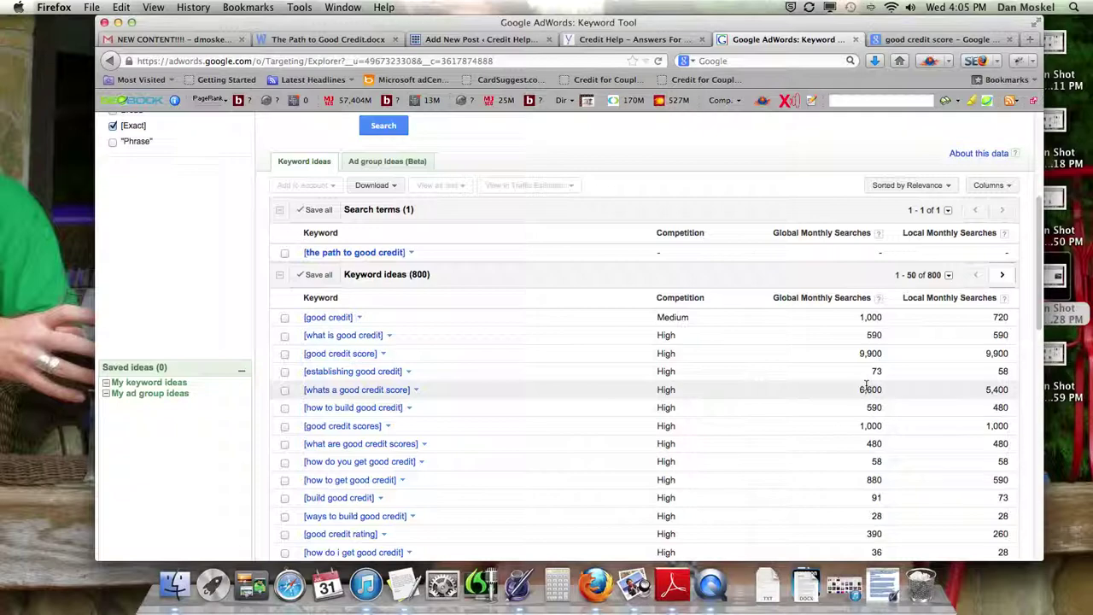
{"action": "left_click_drag", "start_coordinate": [858, 389], "coordinate": [885, 392]}
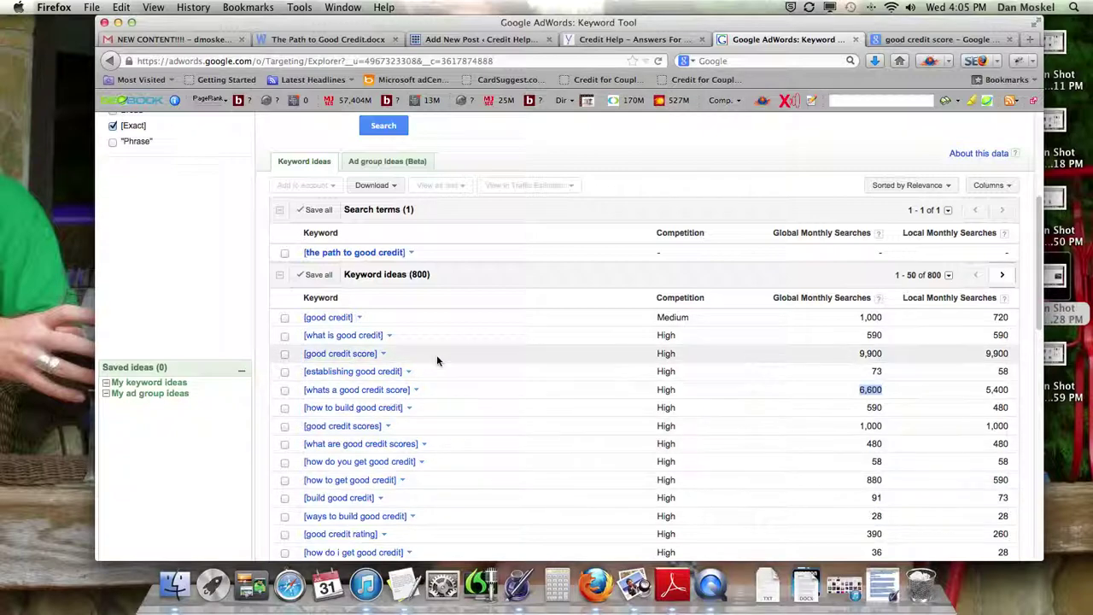
{"action": "left_click", "coordinate": [474, 40]}
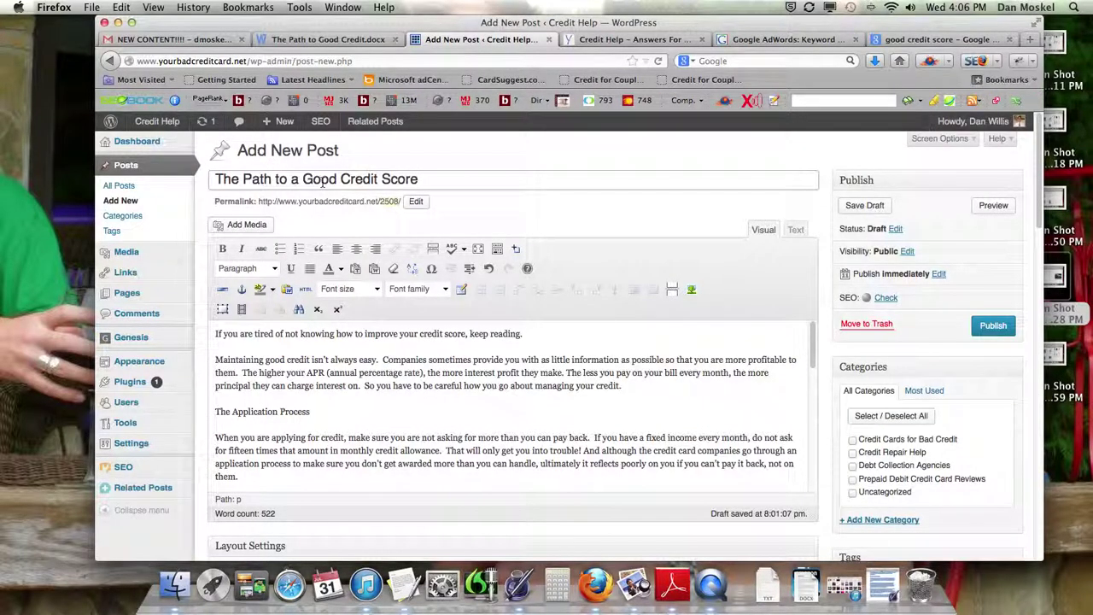
- Replace the opening words of the title so that it reads "How To Get a Good Credit Score"
{"action": "left_click_drag", "start_coordinate": [216, 180], "coordinate": [303, 180]}
{"action": "type", "text": "How To Ge"}
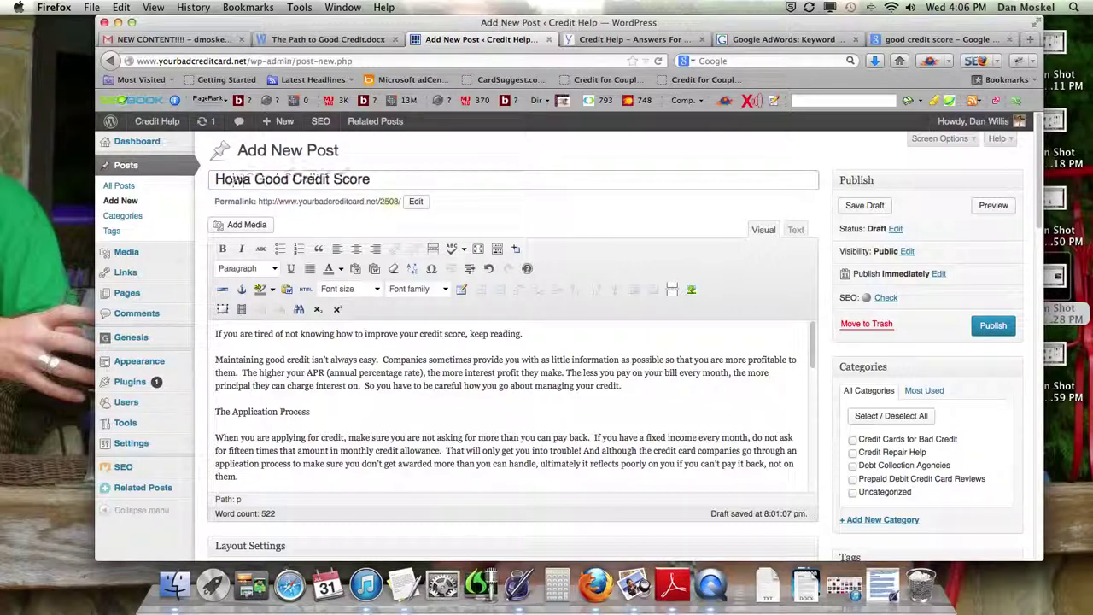
{"action": "type", "text": "t a"}
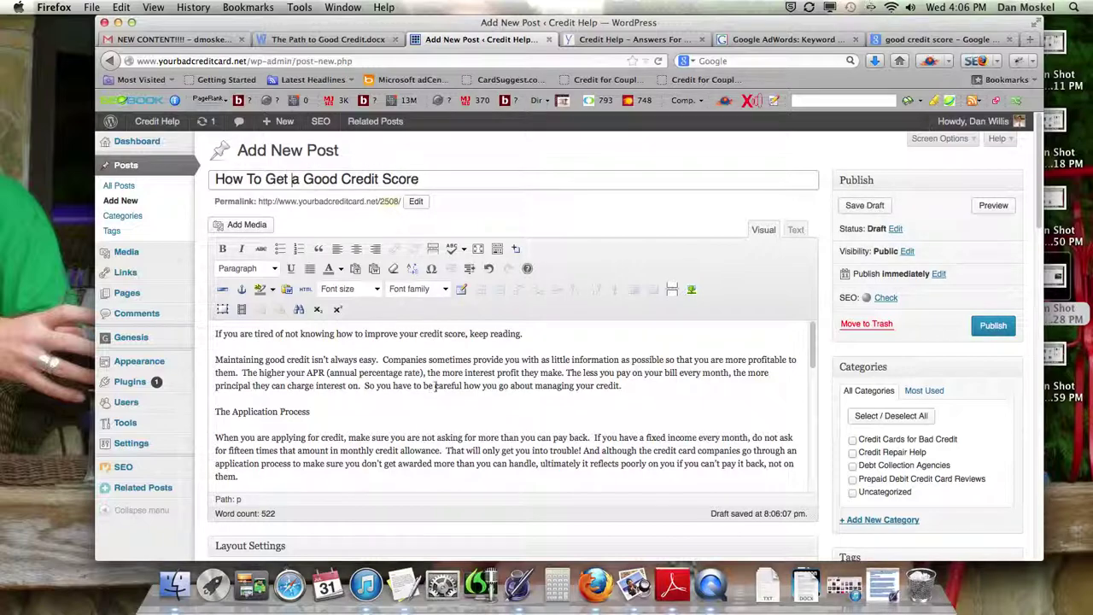
- Look through the post's body text and highlight its title for review
{"action": "scroll", "coordinate": [435, 386], "scroll_direction": "down", "scroll_amount": 8}
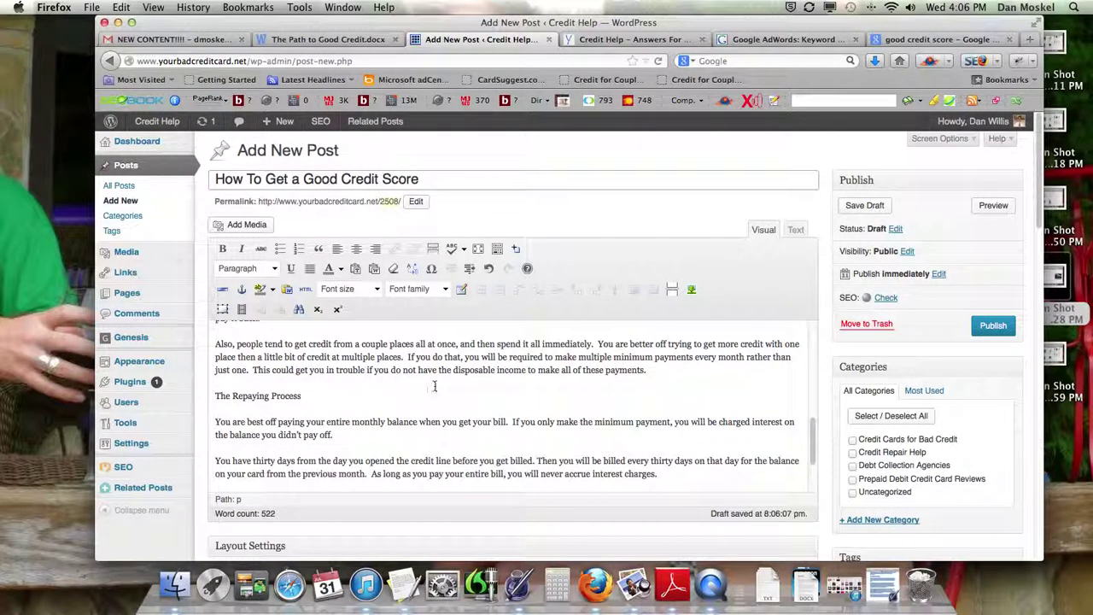
{"action": "scroll", "coordinate": [435, 386], "scroll_direction": "down", "scroll_amount": 3}
{"action": "scroll", "coordinate": [437, 386], "scroll_direction": "up", "scroll_amount": 10}
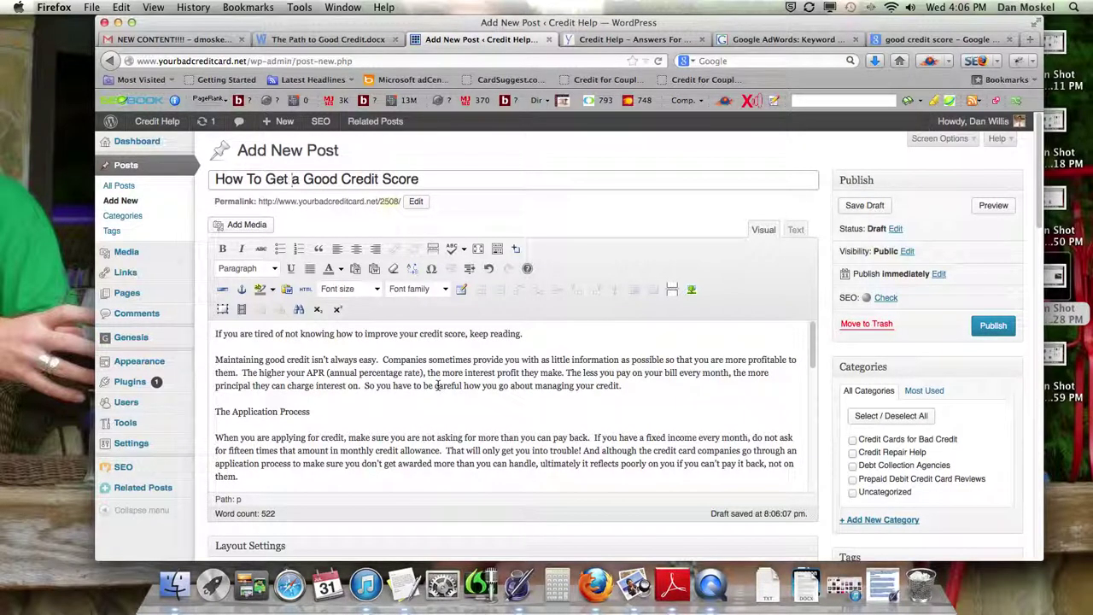
{"action": "left_click_drag", "start_coordinate": [420, 179], "coordinate": [182, 187]}
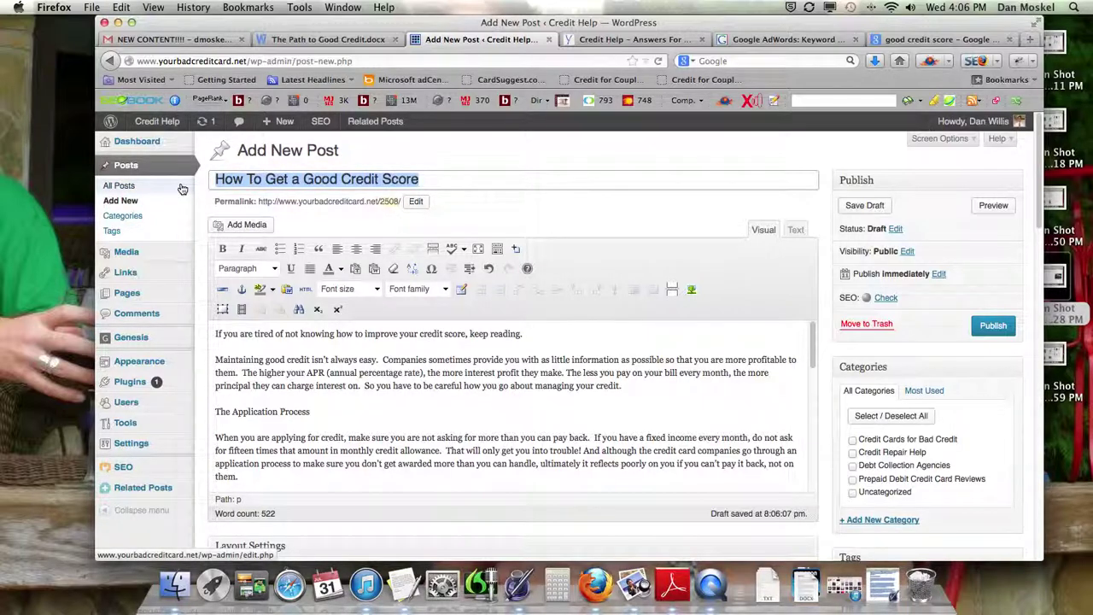
{"action": "left_click", "coordinate": [480, 216]}
{"action": "scroll", "coordinate": [481, 216], "scroll_direction": "down", "scroll_amount": 1}
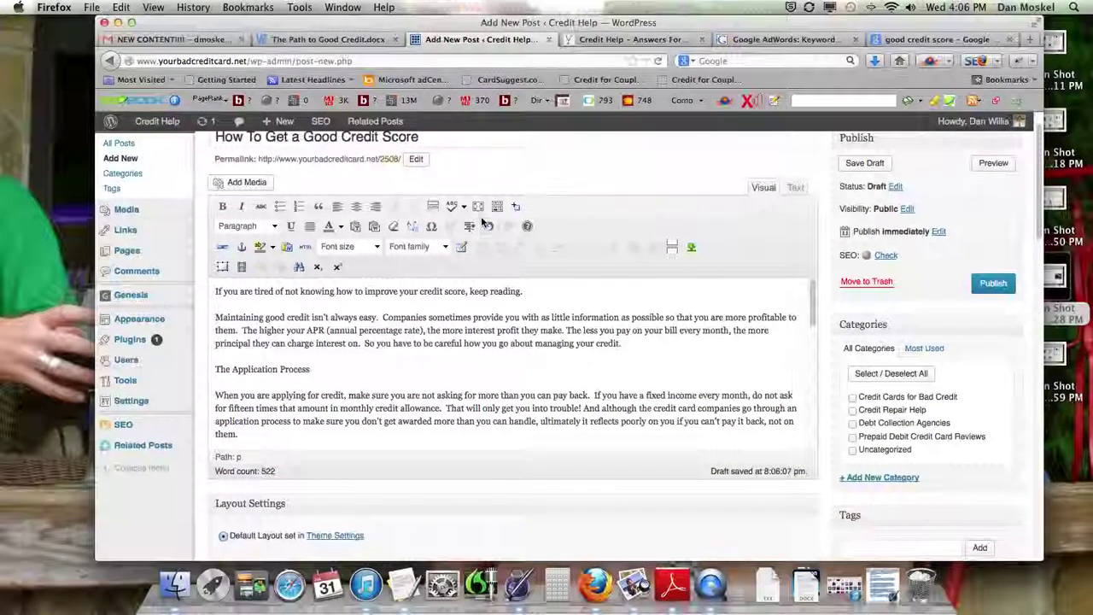
- Check the post's snippet preview in the WordPress SEO by Yoast section and return to the title
{"action": "scroll", "coordinate": [388, 157], "scroll_direction": "up", "scroll_amount": 1}
{"action": "scroll", "coordinate": [393, 177], "scroll_direction": "down", "scroll_amount": 10}
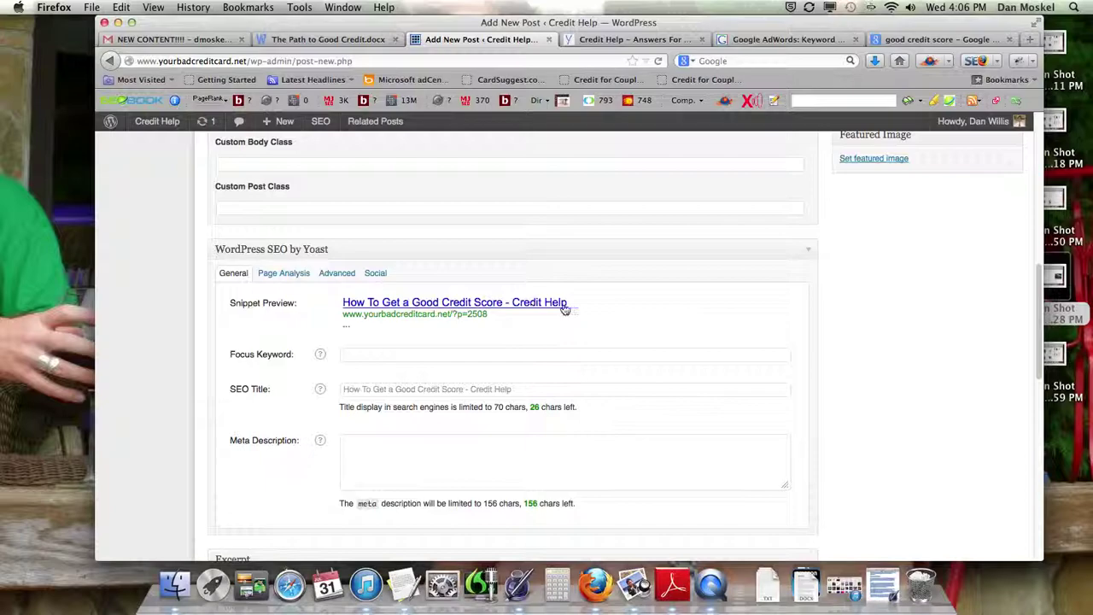
{"action": "scroll", "coordinate": [559, 299], "scroll_direction": "up", "scroll_amount": 10}
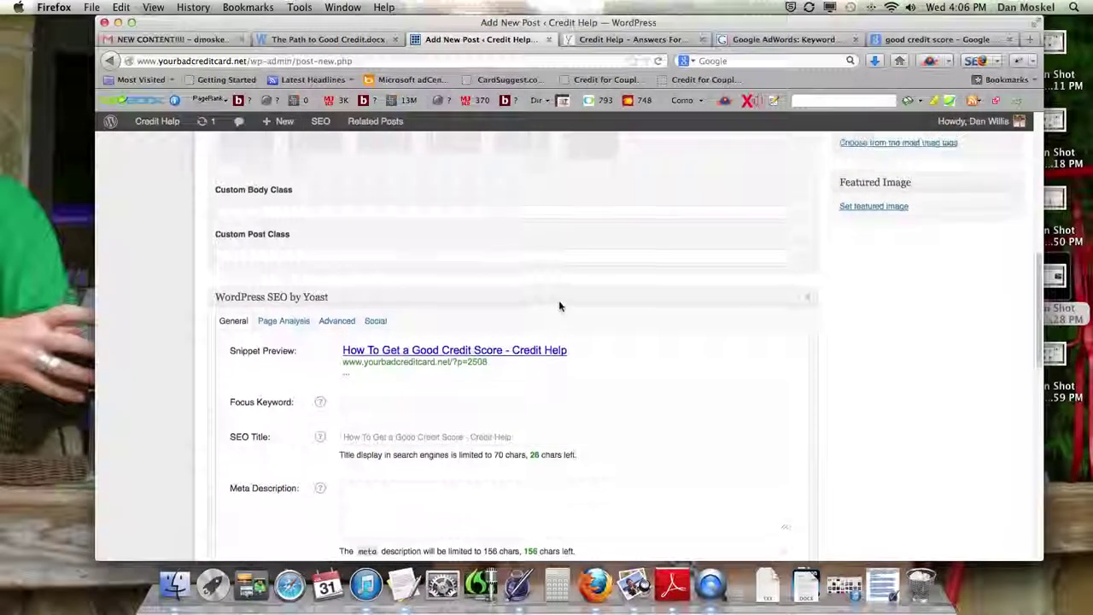
{"action": "left_click", "coordinate": [458, 182]}
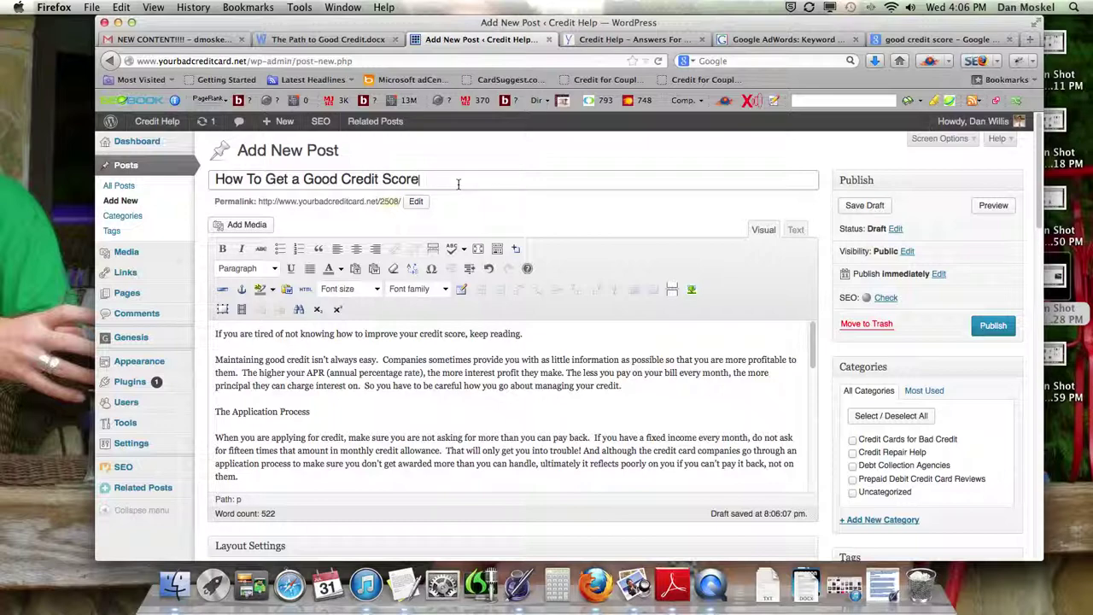
- Select the post's entire body text and open a preview of the draft to see how it looks on the site
{"action": "left_click", "coordinate": [292, 384]}
{"action": "key", "text": "ctrl+a"}
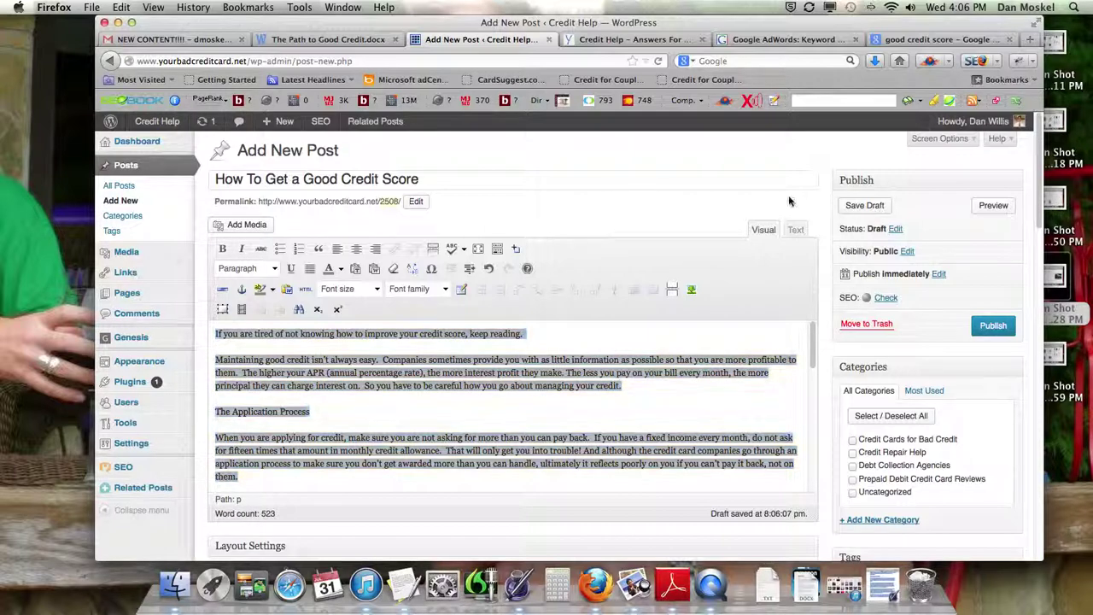
{"action": "key", "text": "super+Tab"}
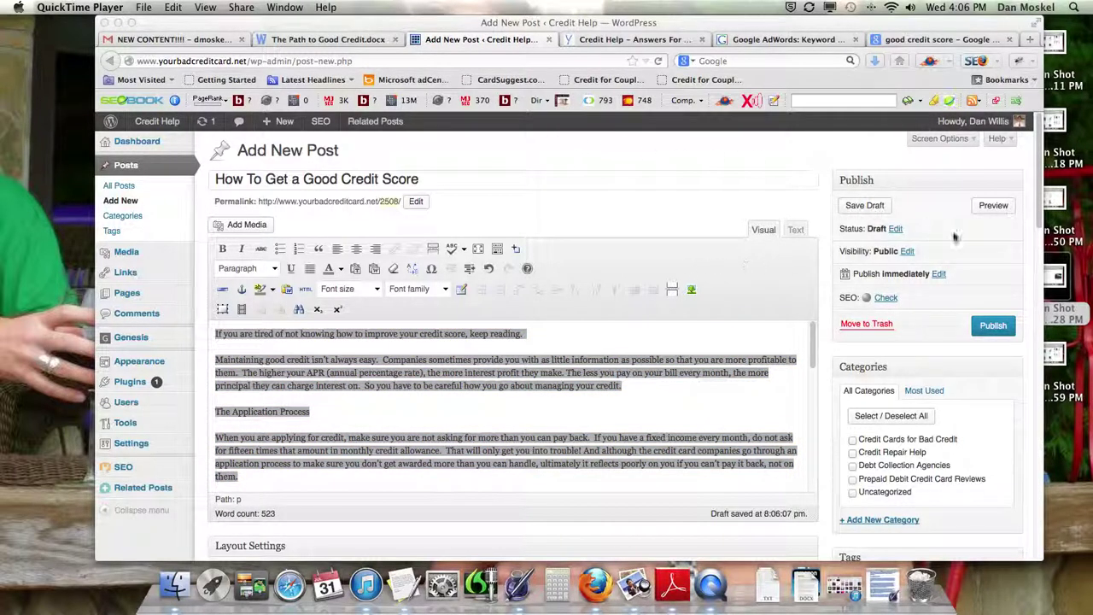
{"action": "left_click", "coordinate": [999, 208]}
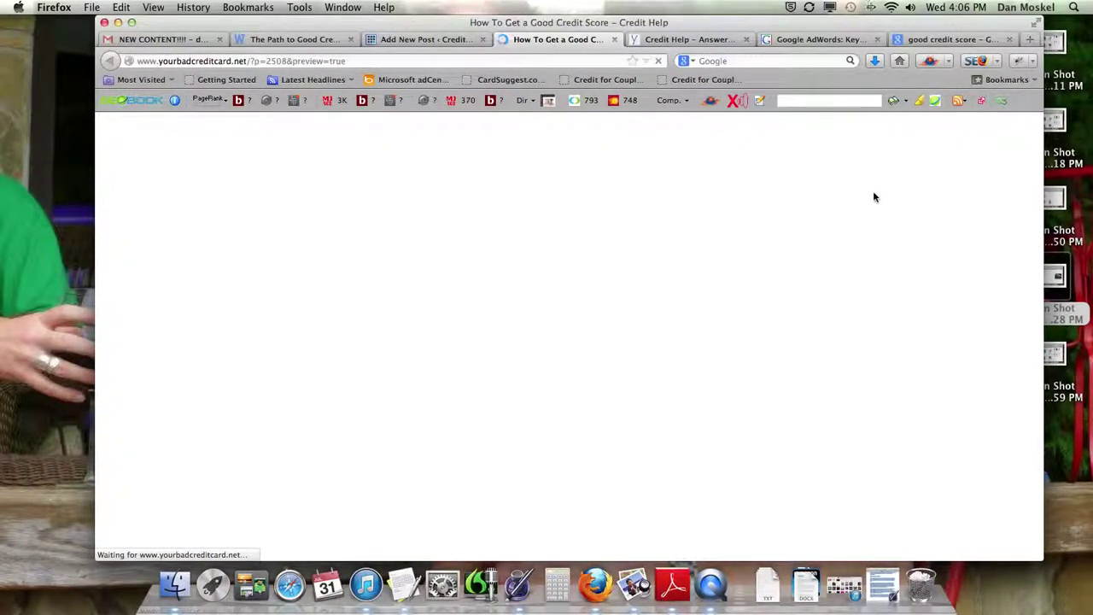
{"action": "scroll", "coordinate": [418, 448], "scroll_direction": "down", "scroll_amount": 3}
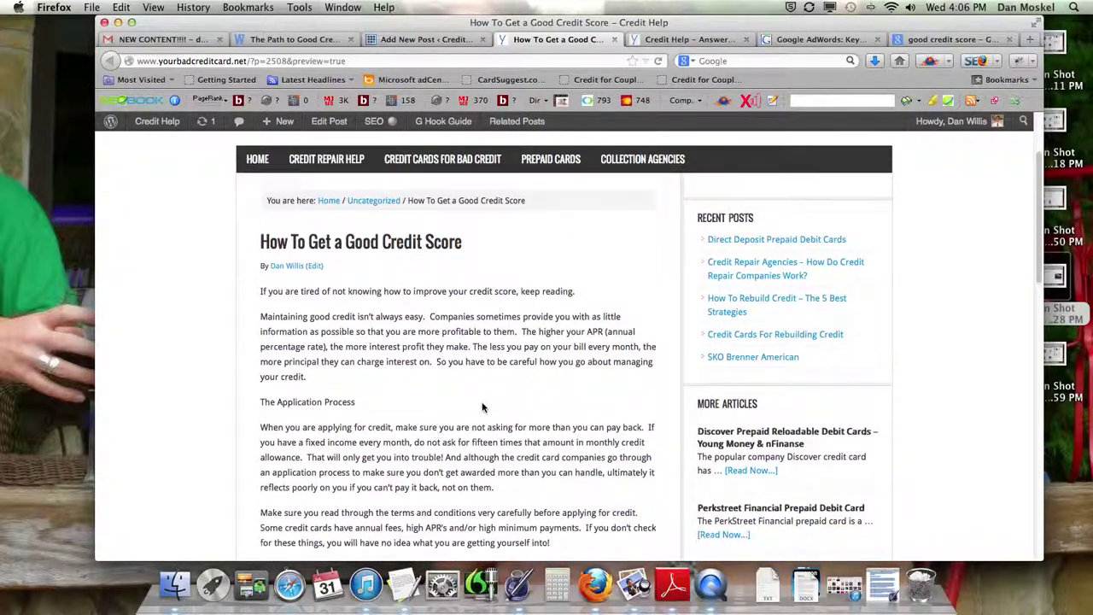
- Open the recent post "How To Rebuild Credit – The 5 Best Strategies" in a new tab and compare its formatting with the draft preview
{"action": "right_click", "coordinate": [748, 310]}
{"action": "left_click", "coordinate": [748, 311]}
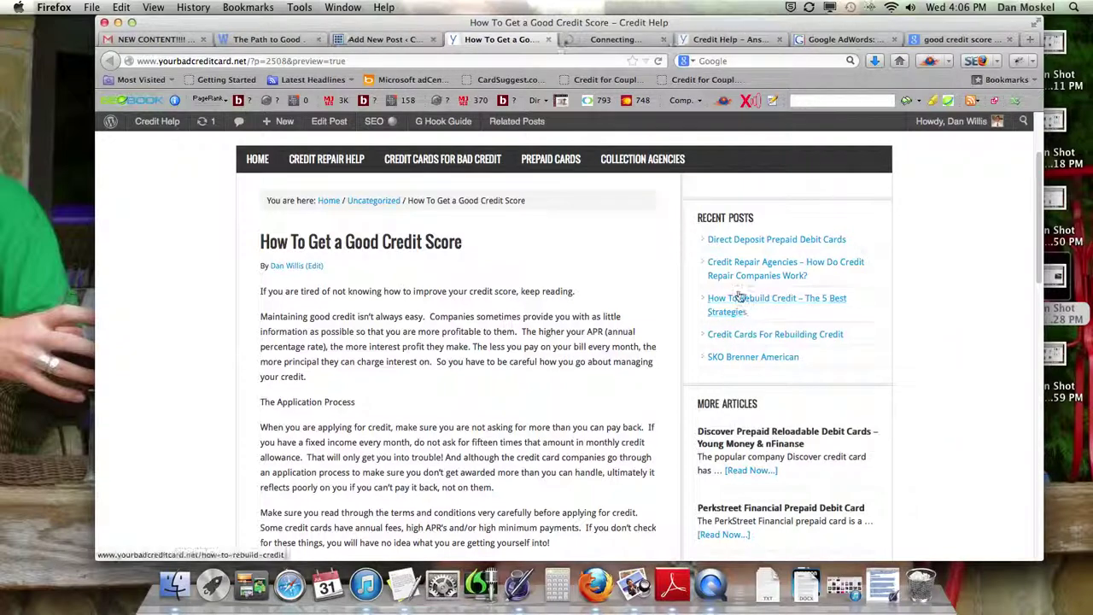
{"action": "left_click", "coordinate": [612, 40]}
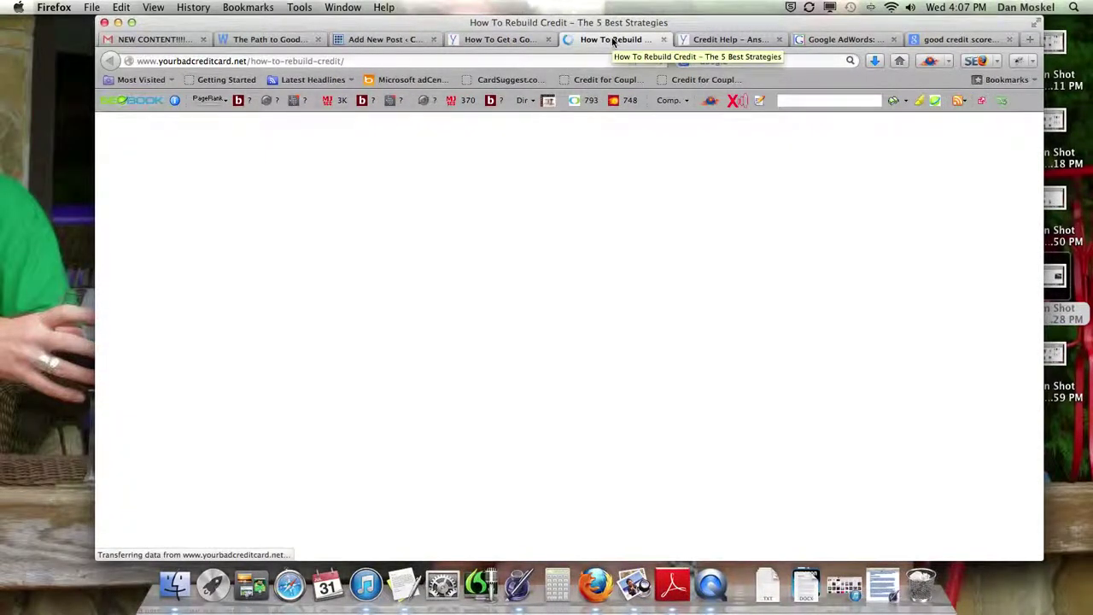
{"action": "scroll", "coordinate": [367, 439], "scroll_direction": "down", "scroll_amount": 3}
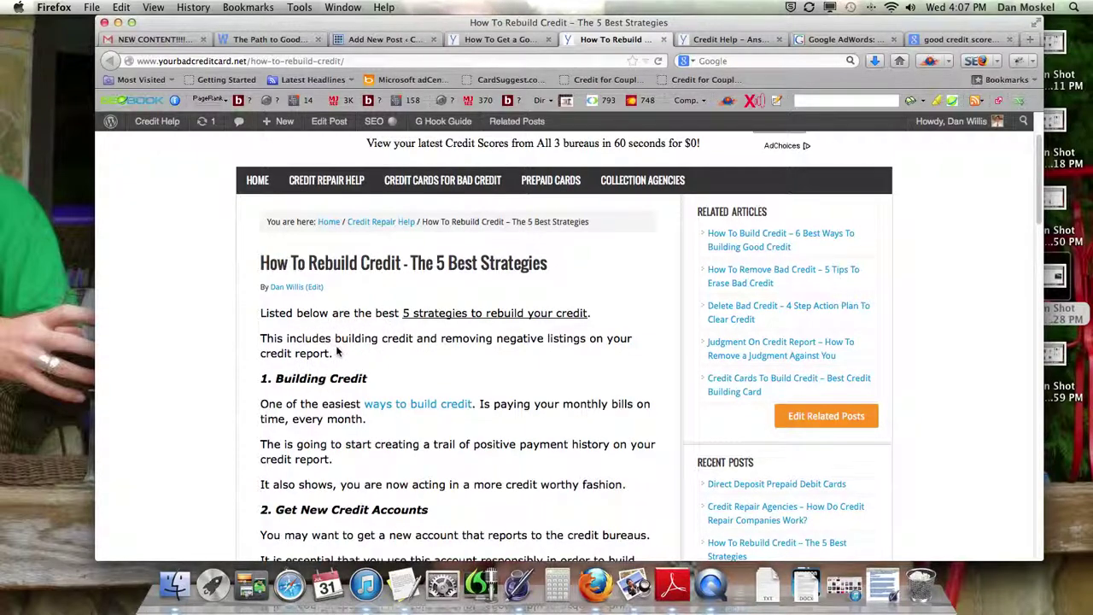
{"action": "left_click", "coordinate": [511, 40]}
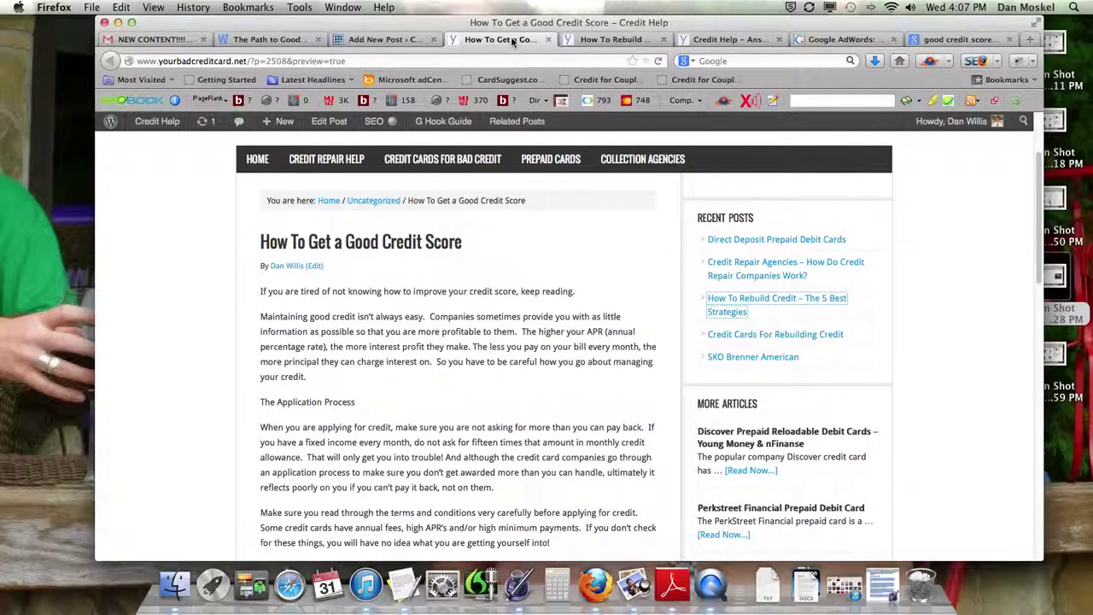
{"action": "scroll", "coordinate": [407, 354], "scroll_direction": "down", "scroll_amount": 4}
{"action": "scroll", "coordinate": [406, 355], "scroll_direction": "down", "scroll_amount": 10}
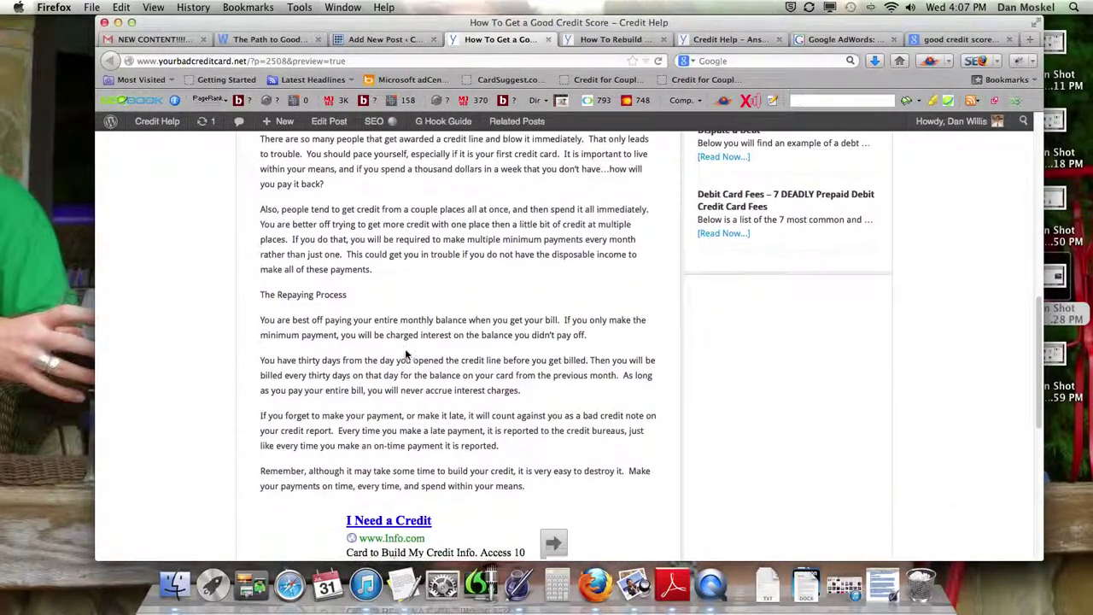
{"action": "scroll", "coordinate": [406, 354], "scroll_direction": "down", "scroll_amount": 1}
- Return to the draft post and format its entire body text with a text colour, font size 4 (14pt) and the Verdana font
{"action": "left_click", "coordinate": [385, 39]}
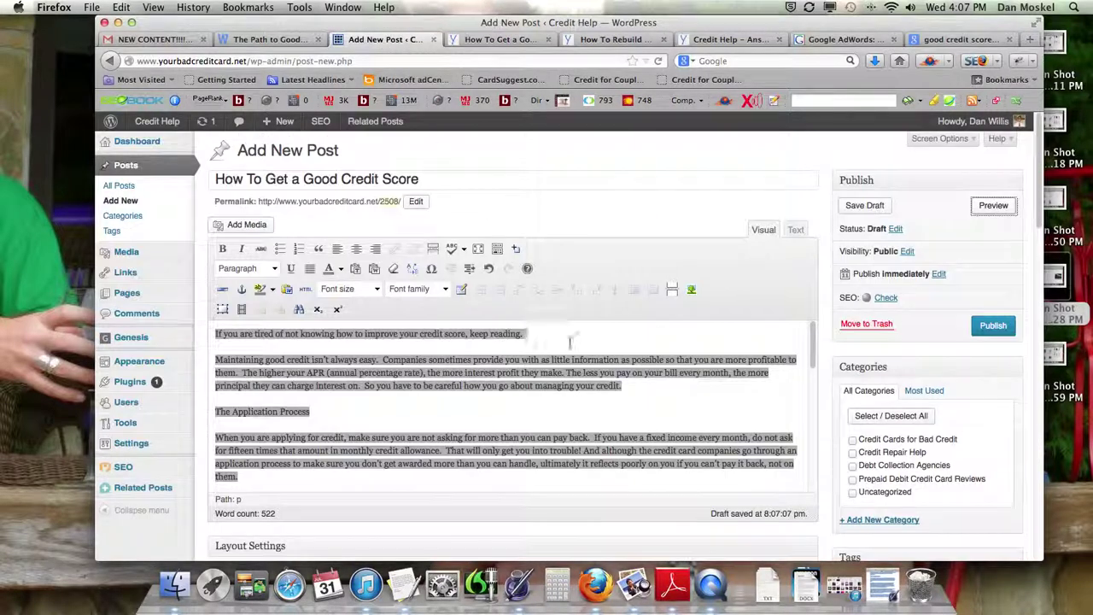
{"action": "left_click", "coordinate": [344, 274]}
{"action": "left_click", "coordinate": [337, 288]}
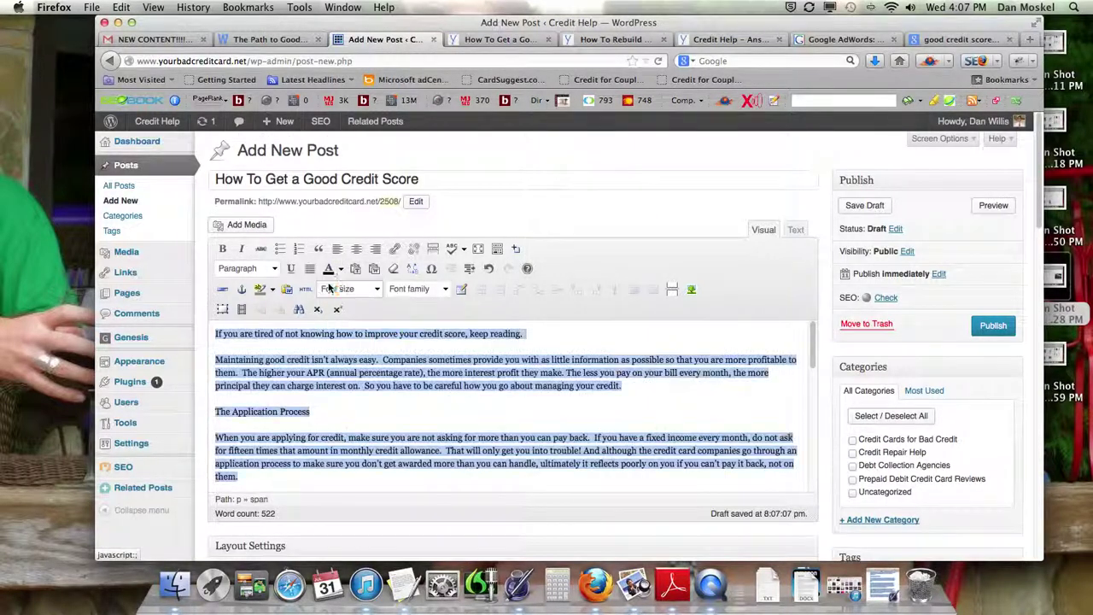
{"action": "left_click", "coordinate": [379, 290]}
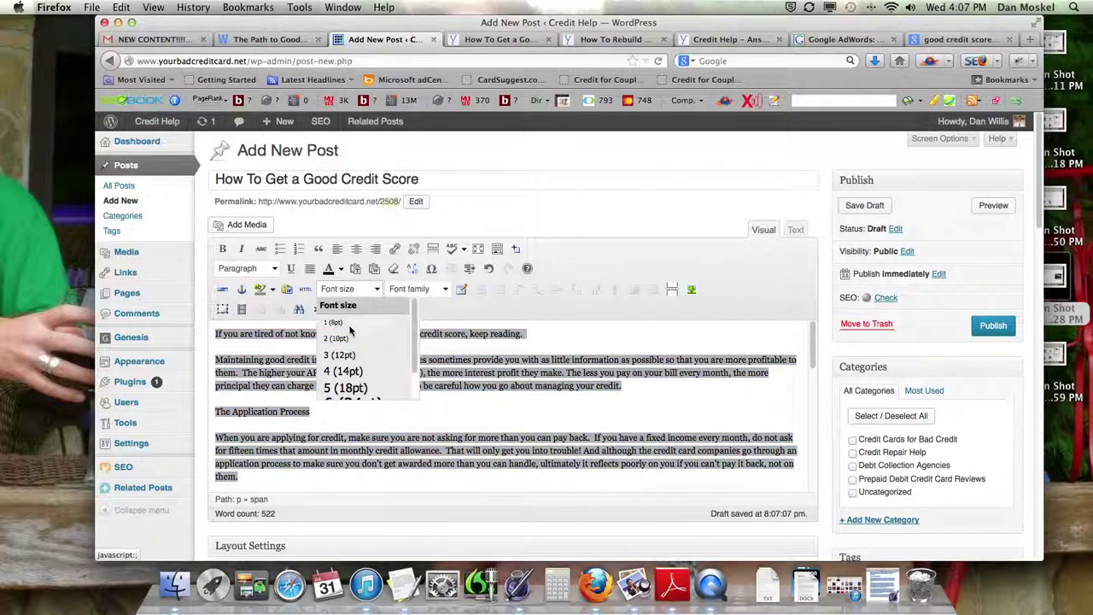
{"action": "left_click", "coordinate": [344, 372]}
{"action": "left_click", "coordinate": [445, 293]}
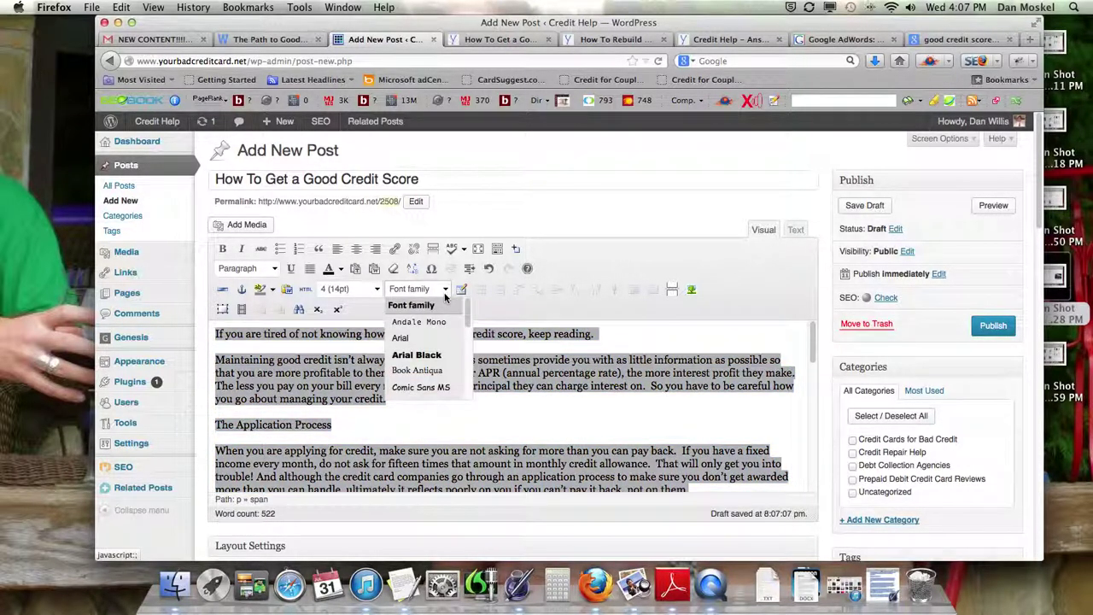
{"action": "scroll", "coordinate": [417, 376], "scroll_direction": "down", "scroll_amount": 5}
{"action": "left_click", "coordinate": [412, 359]}
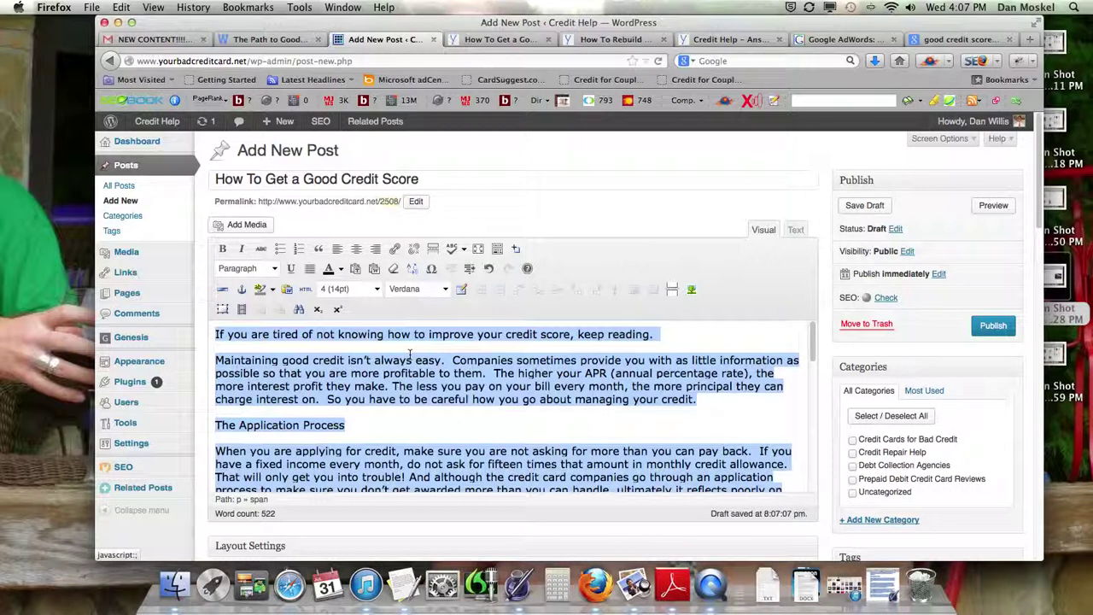
- Remove the extra space before "Companies sometimes provide you" in the second paragraph of the post
{"action": "left_click", "coordinate": [339, 386]}
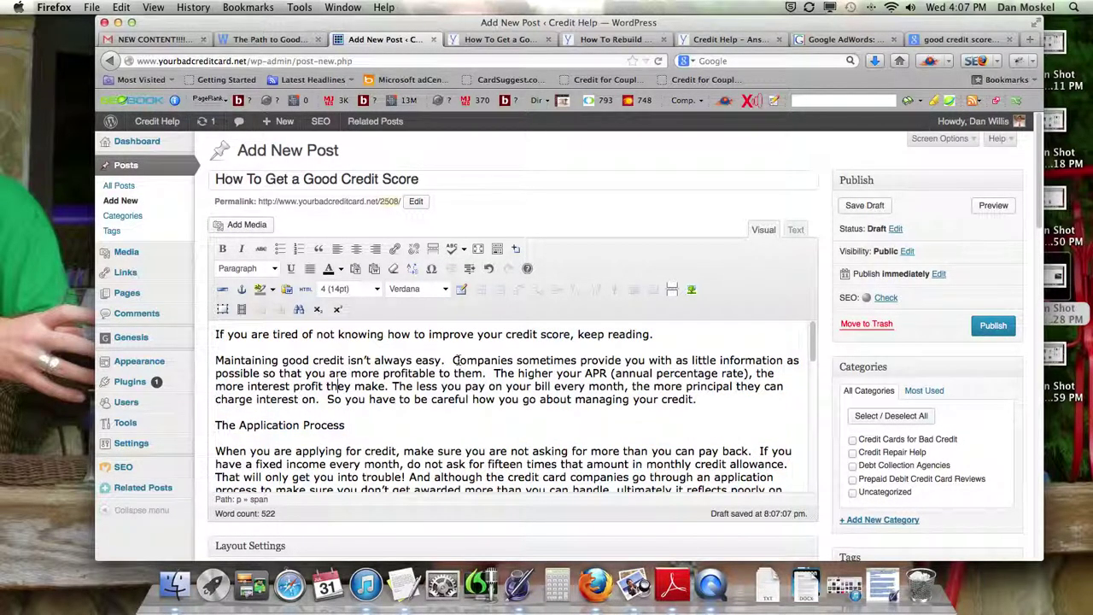
{"action": "left_click", "coordinate": [453, 360]}
{"action": "key", "text": "BackSpace"}
{"action": "key", "text": "BackSpace"}
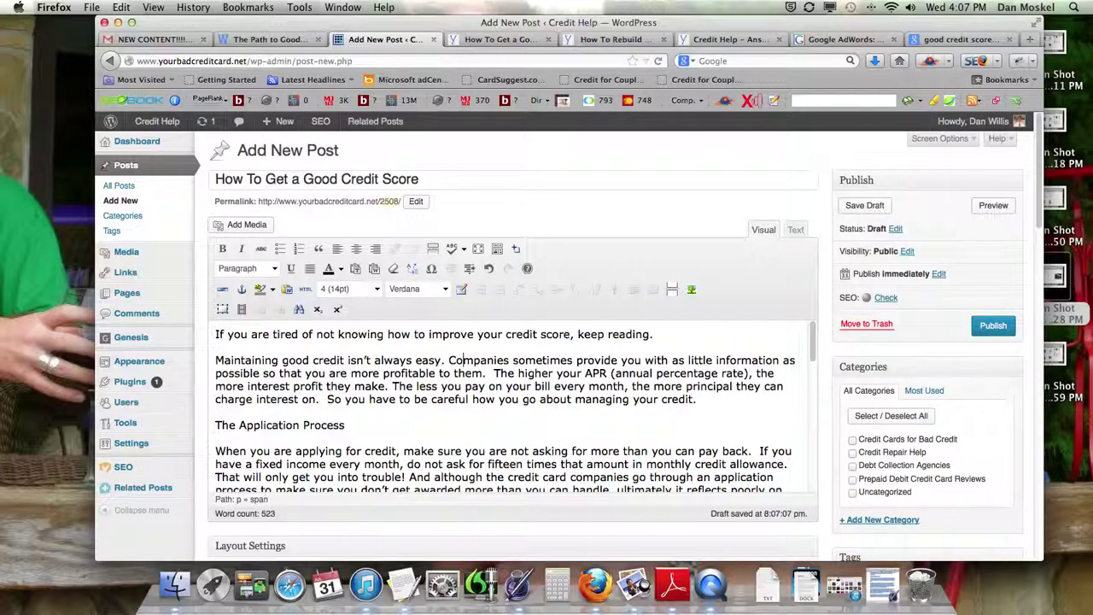
- Split the second paragraph into separate paragraphs starting at "The higher your APR" and "So you have to be careful"
{"action": "left_click", "coordinate": [490, 373]}
{"action": "key", "text": "Return"}
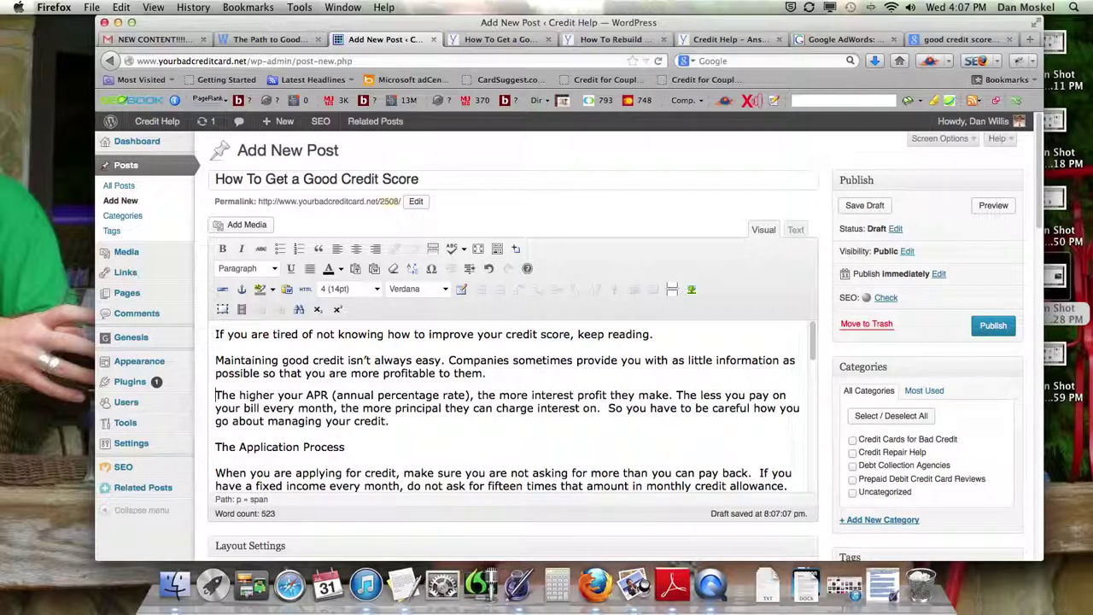
{"action": "left_click", "coordinate": [609, 408]}
{"action": "key", "text": "Return"}
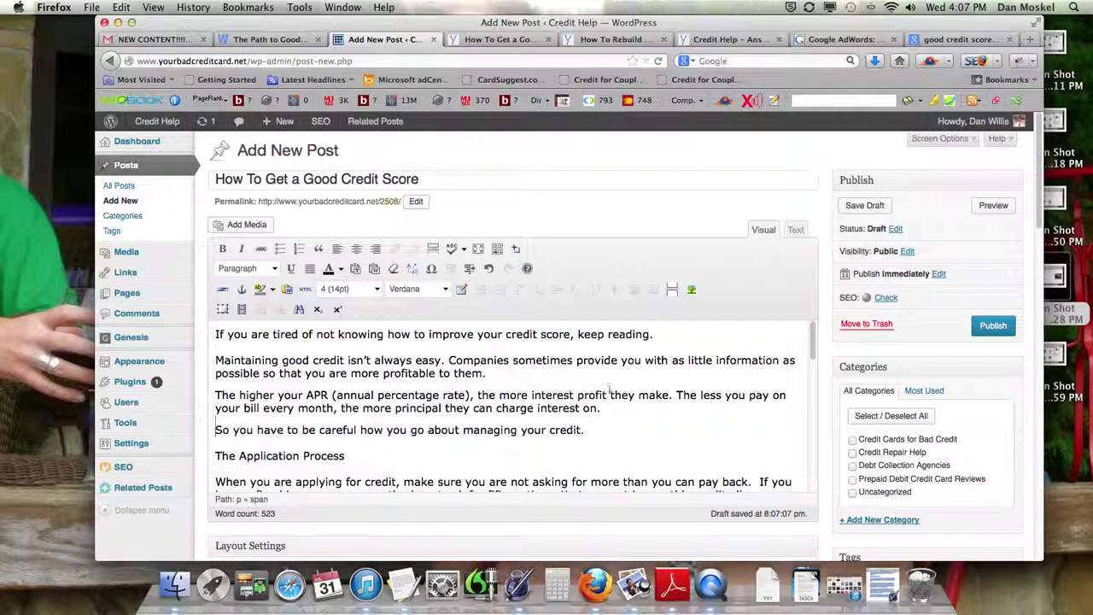
- Make the subheading "The Application Process" bold and italic
{"action": "left_click_drag", "start_coordinate": [346, 456], "coordinate": [211, 456]}
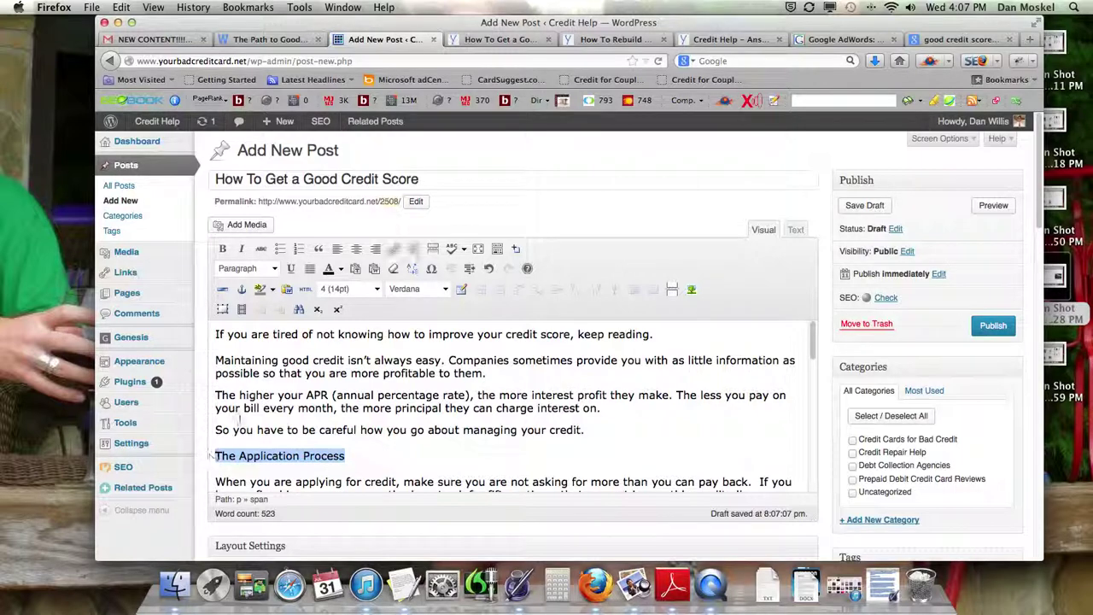
{"action": "left_click", "coordinate": [224, 249]}
{"action": "left_click", "coordinate": [241, 250]}
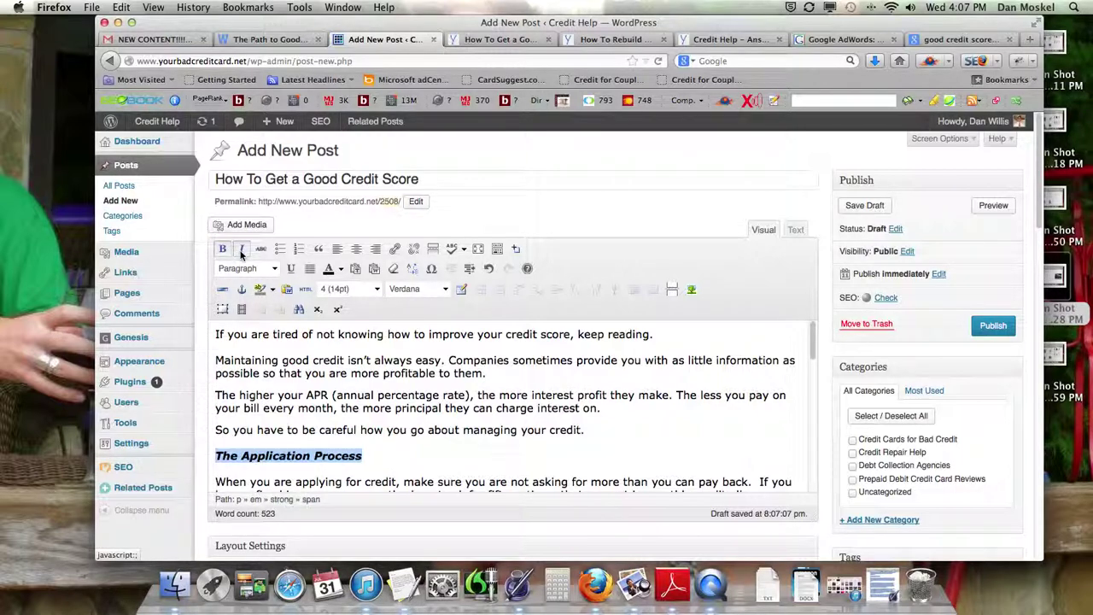
{"action": "left_click", "coordinate": [355, 456]}
- Switch to the Pages document "The Path to Good Credit", check its "The Repaying Process" heading, and minimize the document to return to the post
{"action": "scroll", "coordinate": [367, 444], "scroll_direction": "down", "scroll_amount": 2}
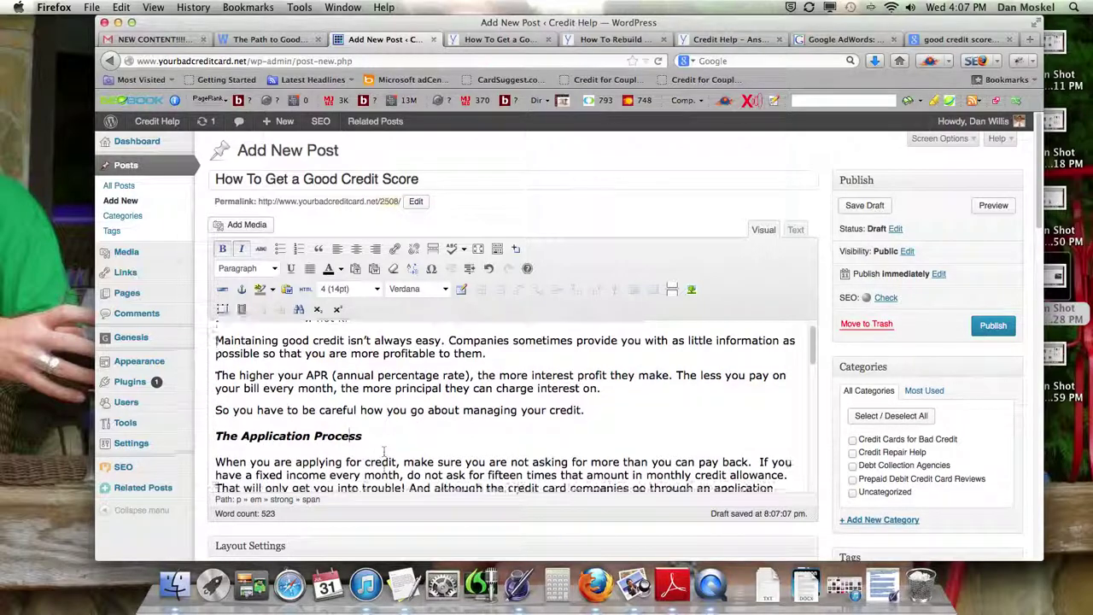
{"action": "left_click", "coordinate": [882, 585]}
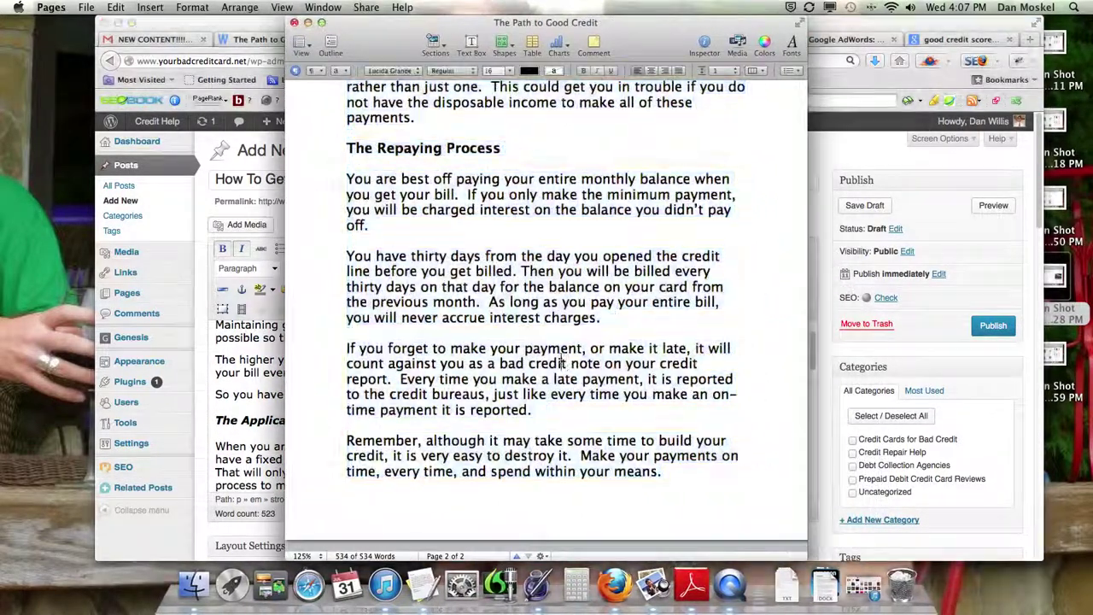
{"action": "scroll", "coordinate": [539, 358], "scroll_direction": "up", "scroll_amount": 3}
{"action": "left_click", "coordinate": [388, 333]}
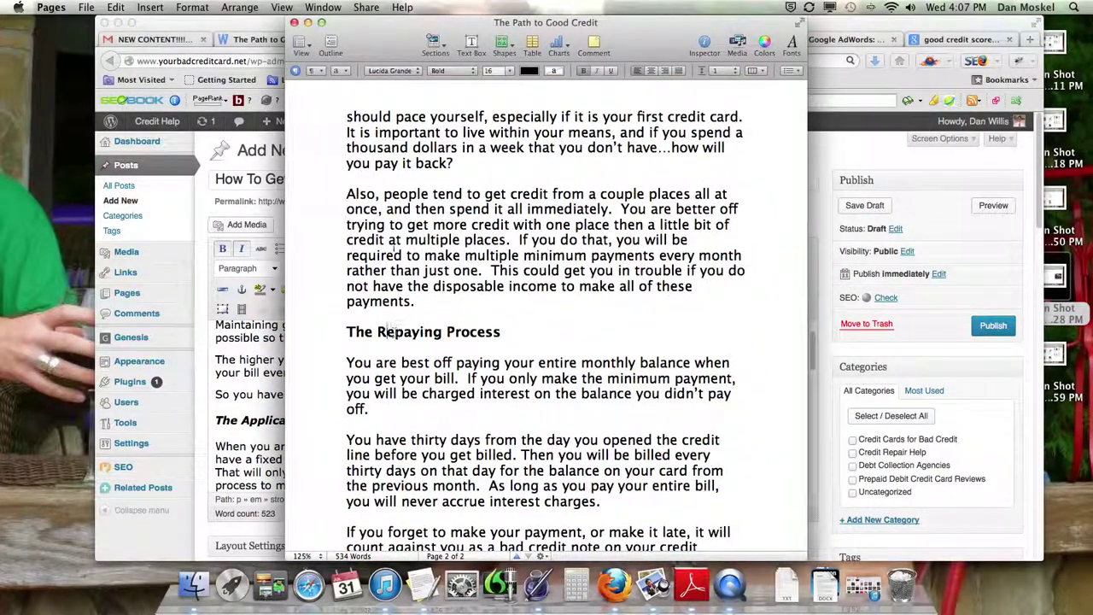
{"action": "left_click", "coordinate": [308, 23]}
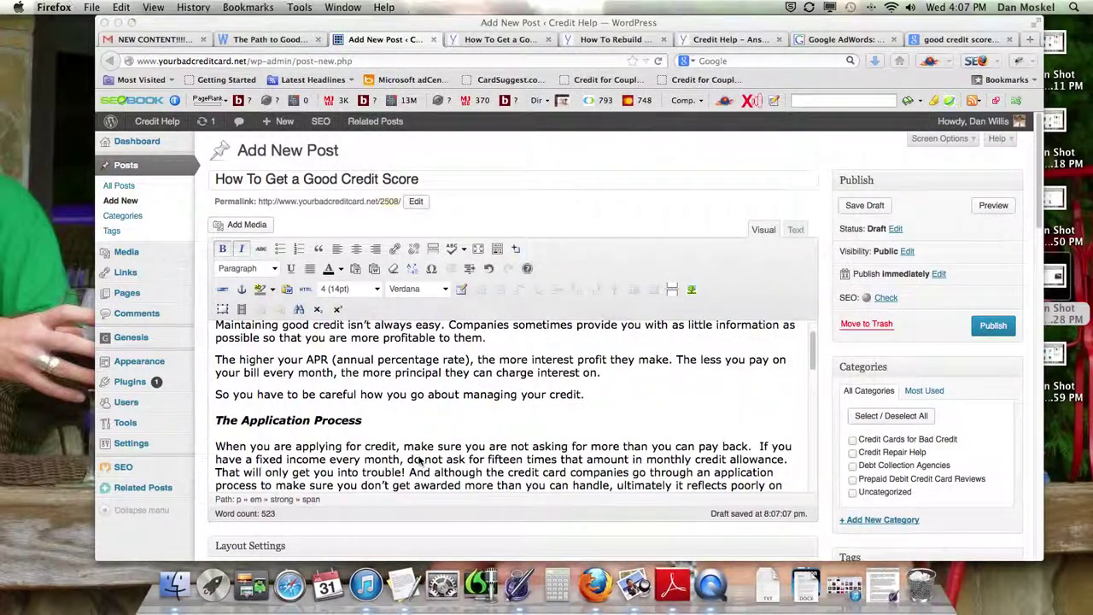
- Split the first paragraph under "The Application Process" at "If you have a fixed income", "That will only get" and "And although", removing the extra space before "If"
{"action": "left_click", "coordinate": [756, 445]}
{"action": "key", "text": "BackSpace"}
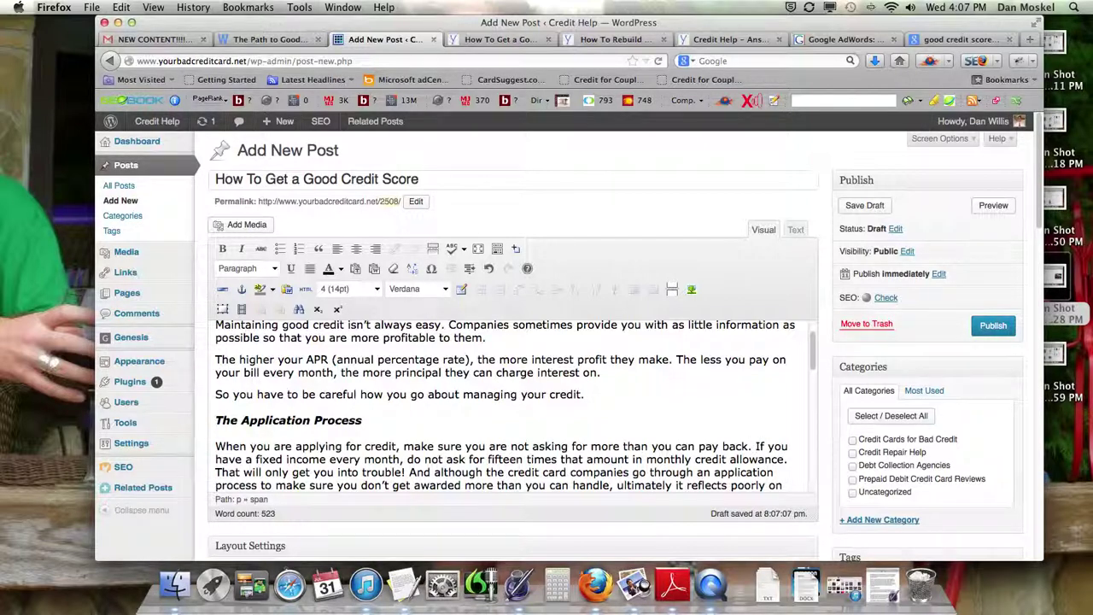
{"action": "key", "text": "Return"}
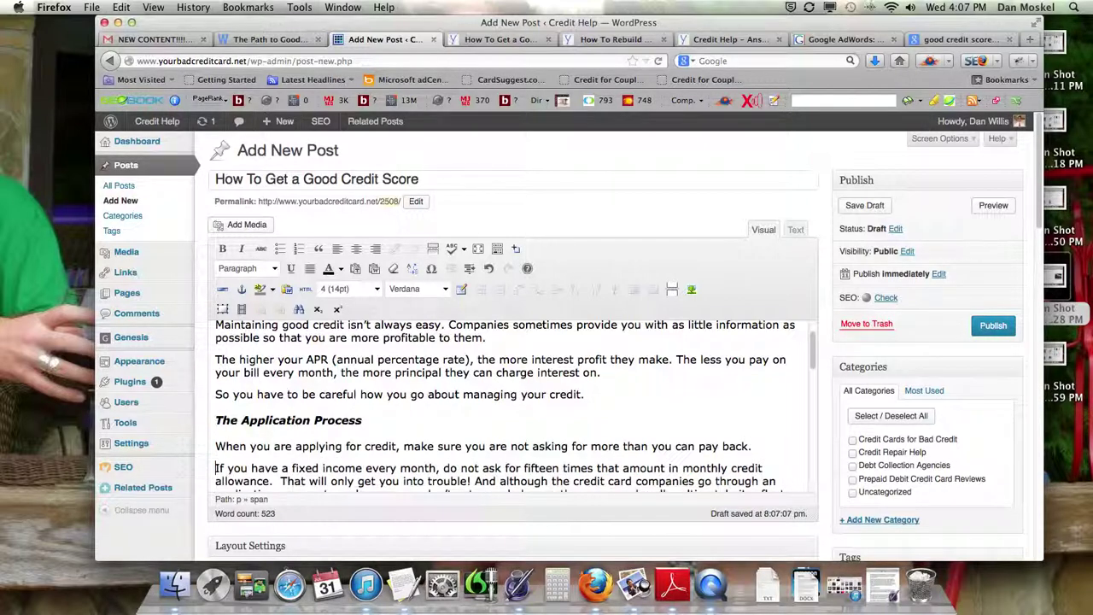
{"action": "left_click", "coordinate": [281, 481]}
{"action": "key", "text": "Return"}
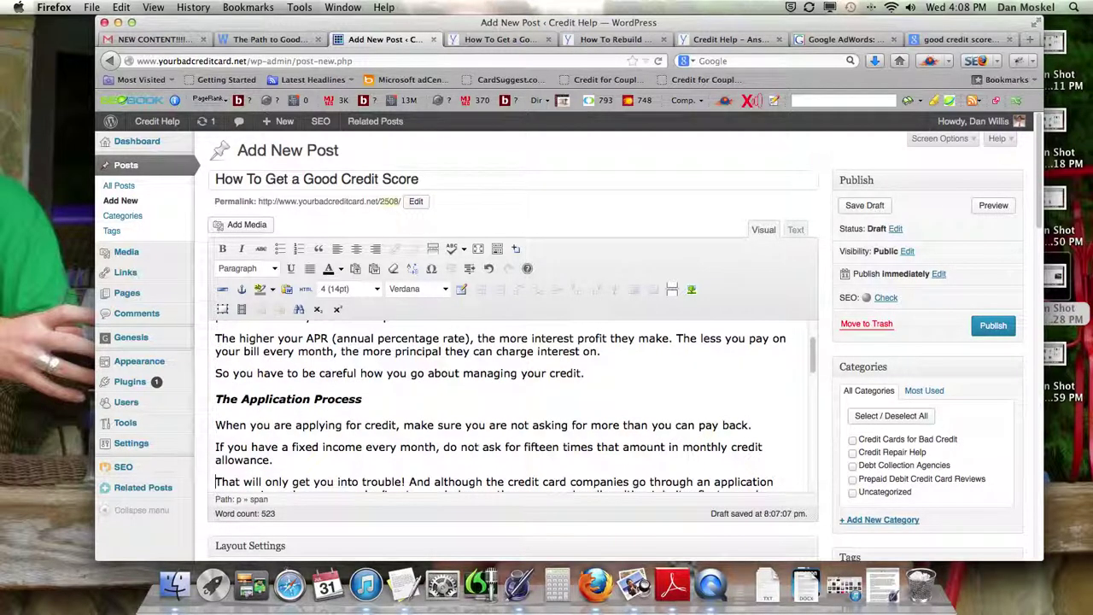
{"action": "scroll", "coordinate": [347, 474], "scroll_direction": "down", "scroll_amount": 3}
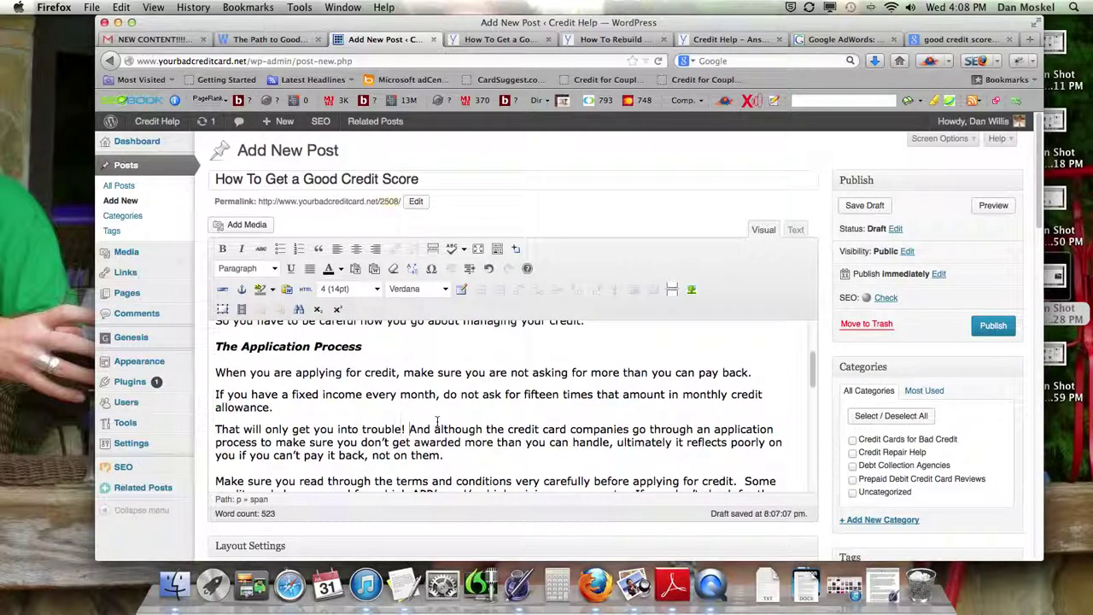
{"action": "key", "text": "Return"}
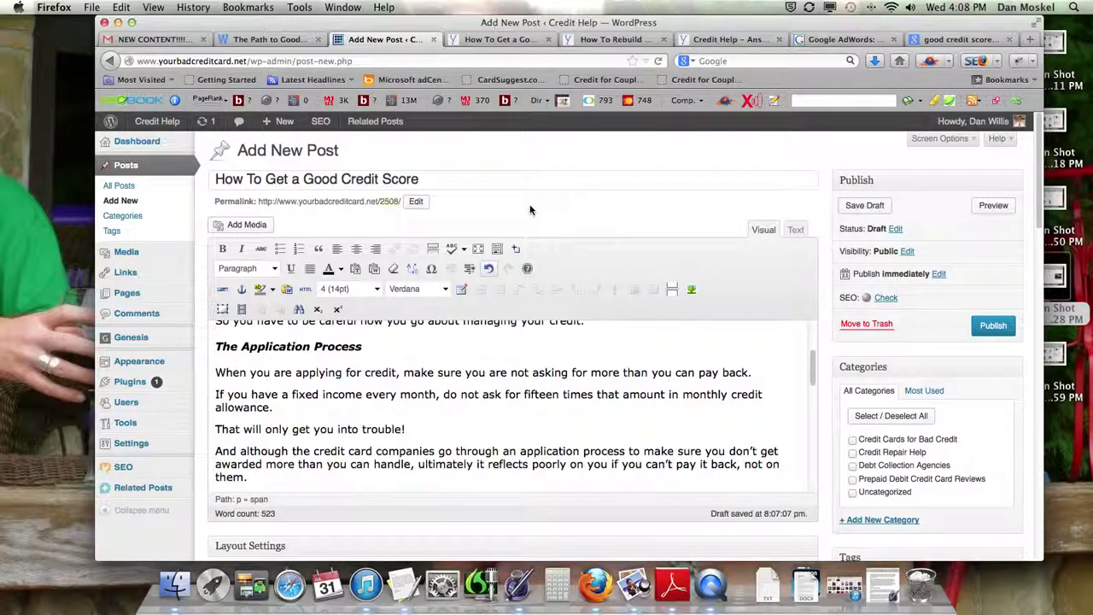
- Go past the draft preview to the "How To Rebuild Credit" article and examine its short paragraphs and numbered subheadings
{"action": "left_click", "coordinate": [525, 39]}
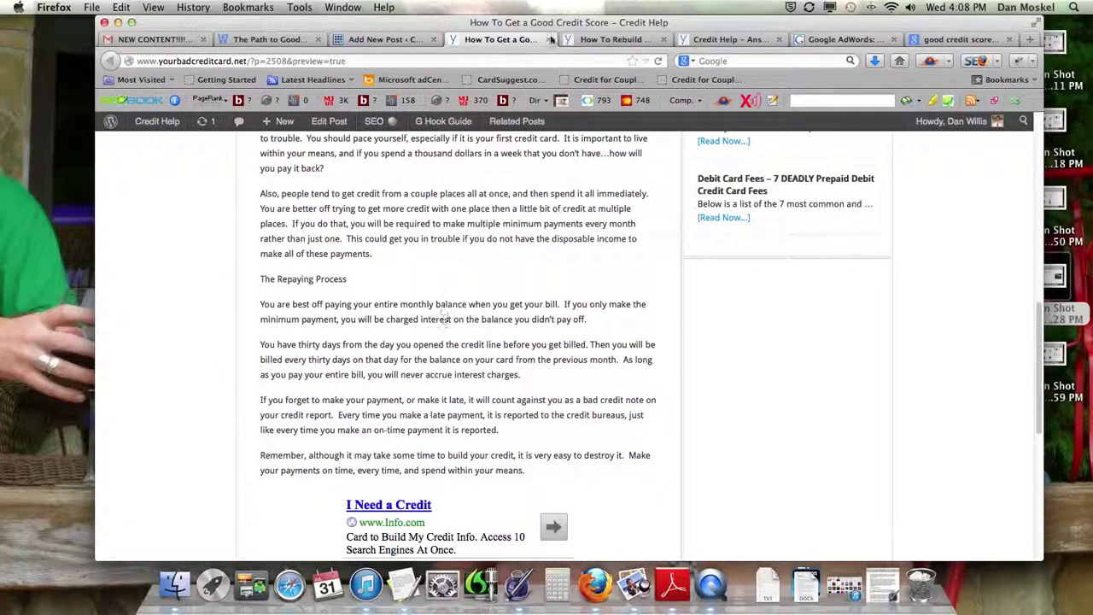
{"action": "key", "text": "ctrl+Tab"}
{"action": "scroll", "coordinate": [447, 334], "scroll_direction": "down", "scroll_amount": 4}
{"action": "scroll", "coordinate": [447, 334], "scroll_direction": "down", "scroll_amount": 4}
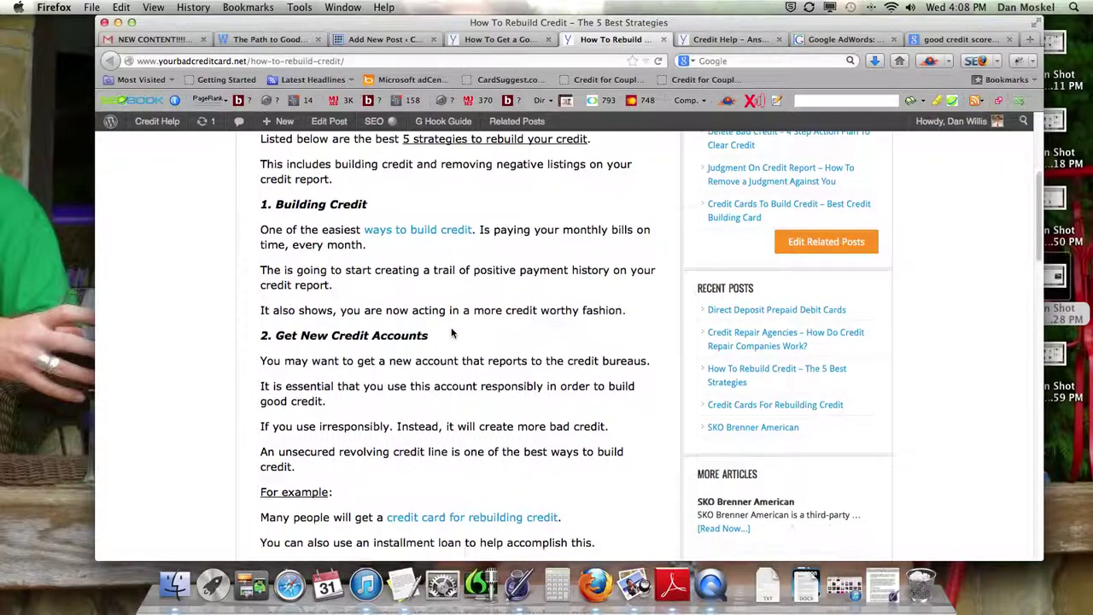
{"action": "scroll", "coordinate": [509, 336], "scroll_direction": "down", "scroll_amount": 7}
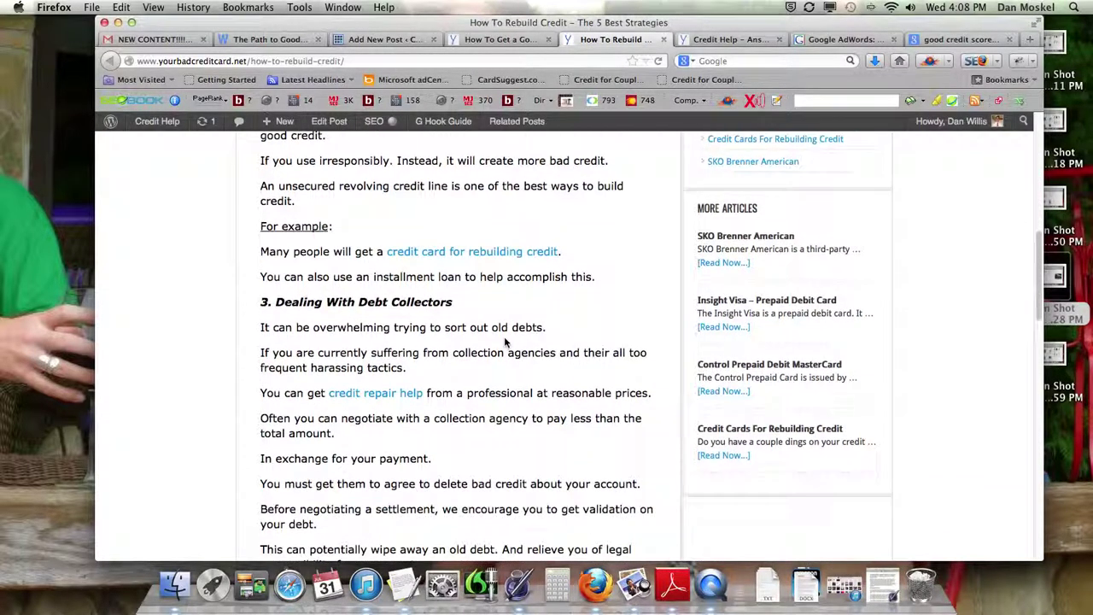
- Skim the remaining numbered sections of the "How To Rebuild Credit" article and return to the draft post
{"action": "scroll", "coordinate": [509, 337], "scroll_direction": "down", "scroll_amount": 10}
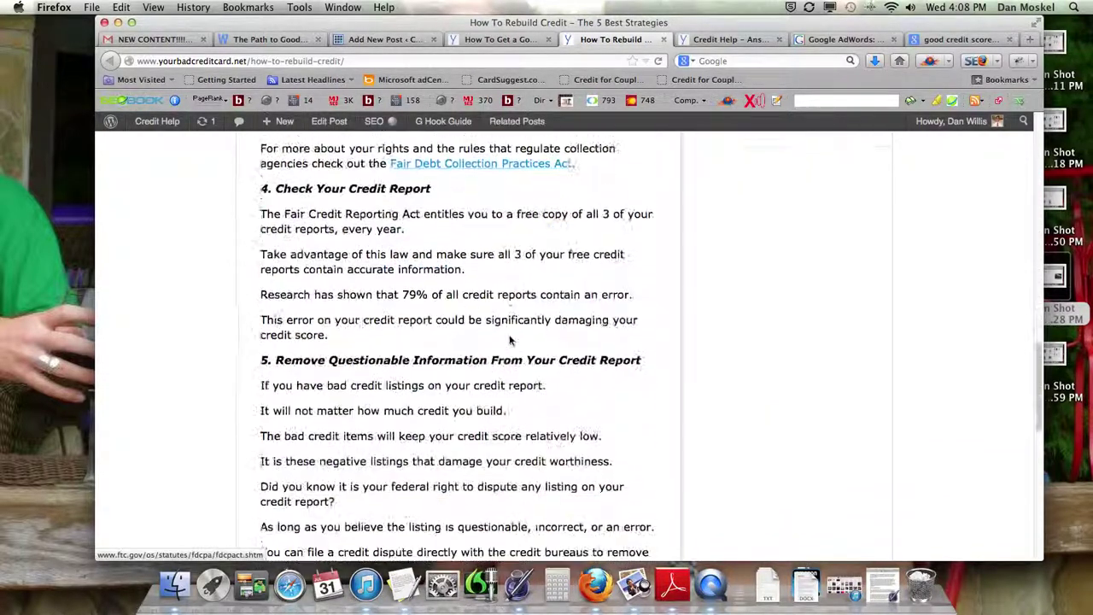
{"action": "scroll", "coordinate": [509, 338], "scroll_direction": "up", "scroll_amount": 20}
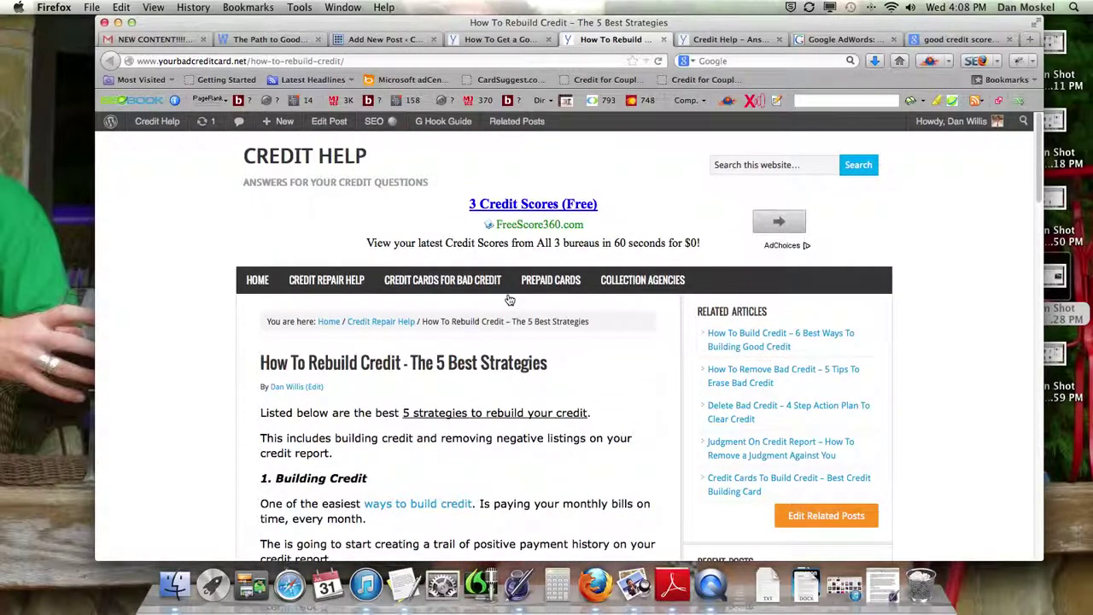
{"action": "left_click", "coordinate": [385, 40]}
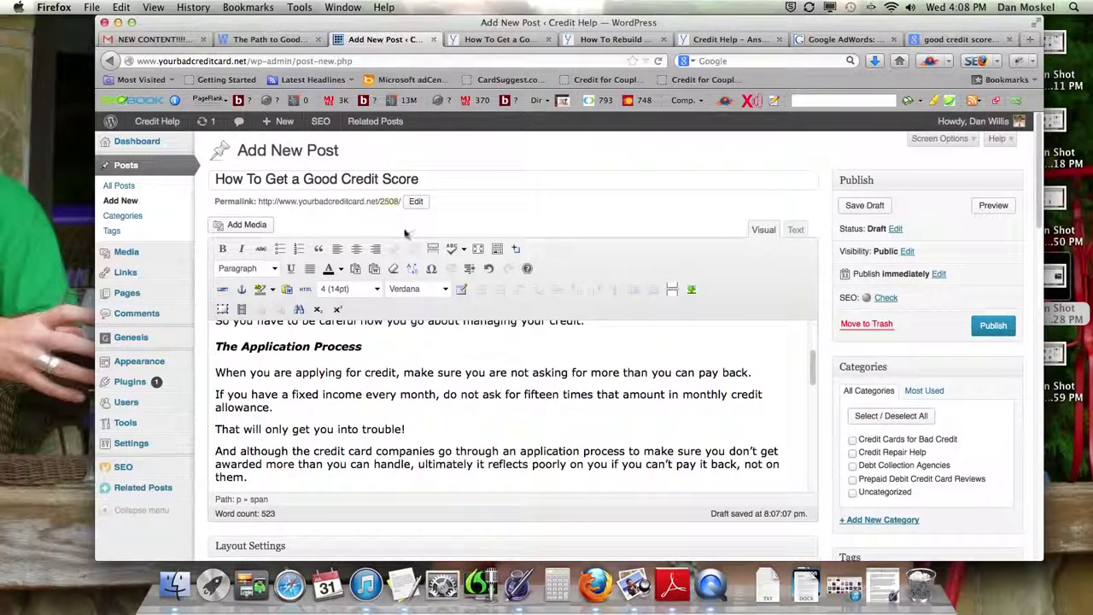
- Split the "Make sure you read through the terms" paragraph at "If you don't check for these things" and remove the extra space before "Some"
{"action": "scroll", "coordinate": [488, 413], "scroll_direction": "down", "scroll_amount": 5}
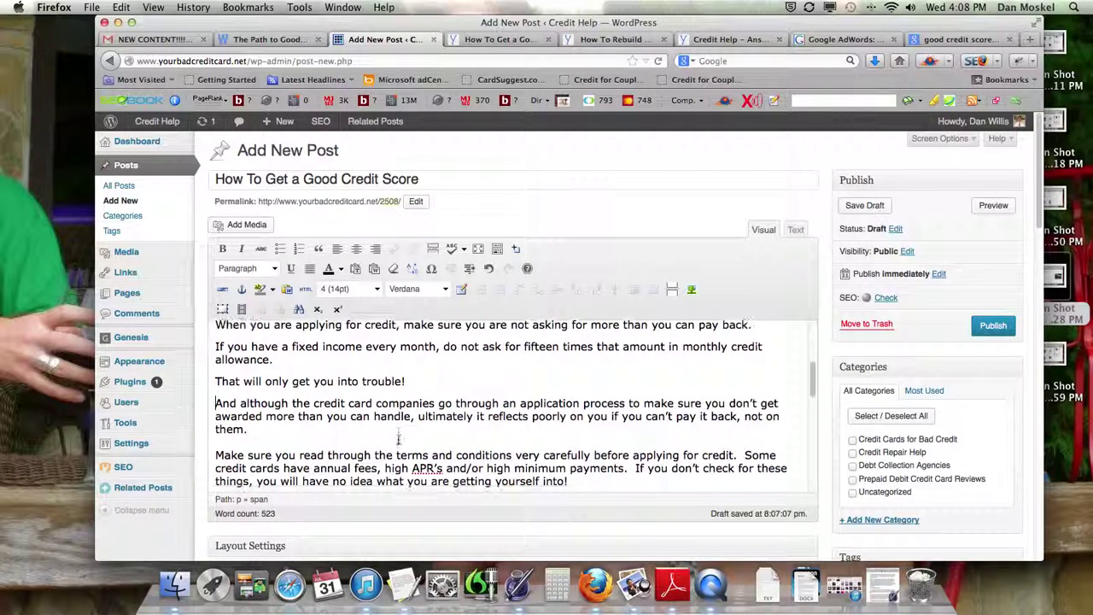
{"action": "scroll", "coordinate": [462, 418], "scroll_direction": "down", "scroll_amount": 1}
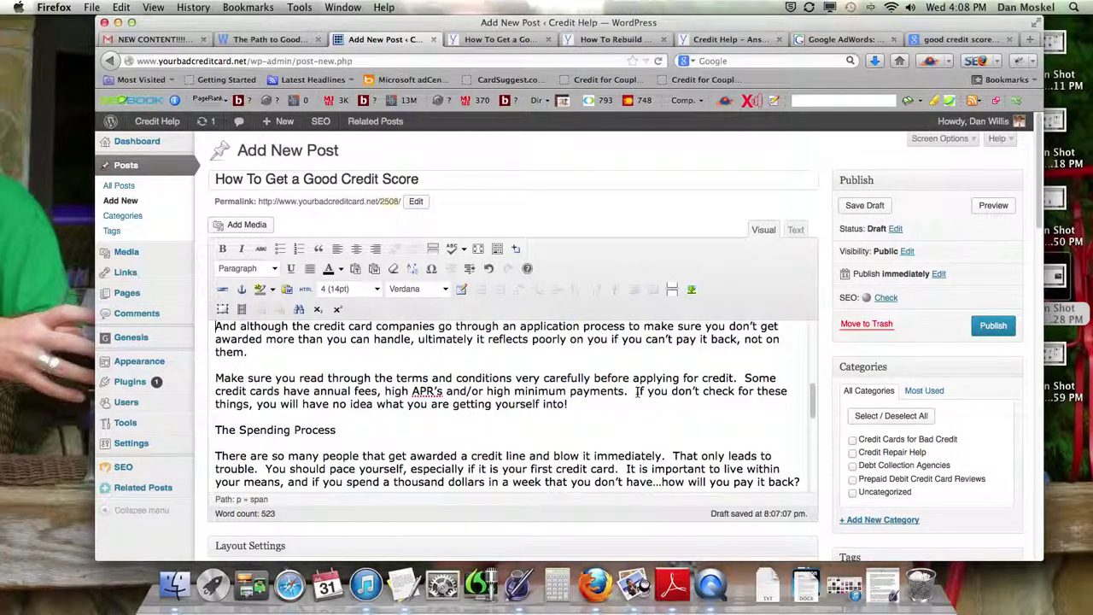
{"action": "left_click", "coordinate": [635, 391]}
{"action": "key", "text": "Return"}
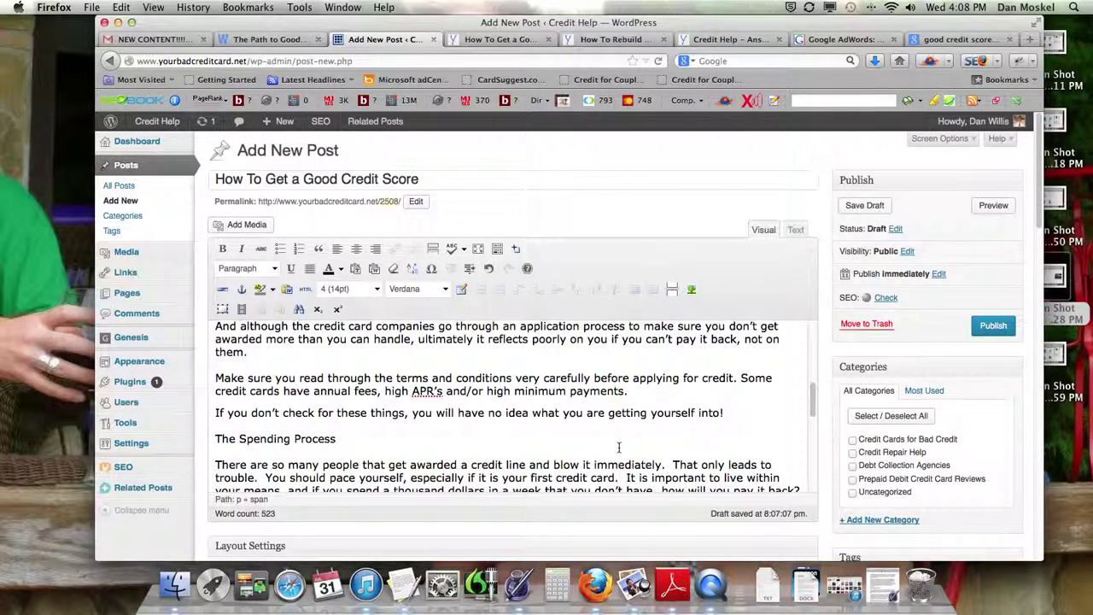
- Under "The Spending Process", remove the extra space before "That only leads to trouble" and split the paragraph at "It is important to live"
{"action": "scroll", "coordinate": [619, 446], "scroll_direction": "down", "scroll_amount": 2}
{"action": "key", "text": "BackSpace"}
{"action": "key", "text": "BackSpace"}
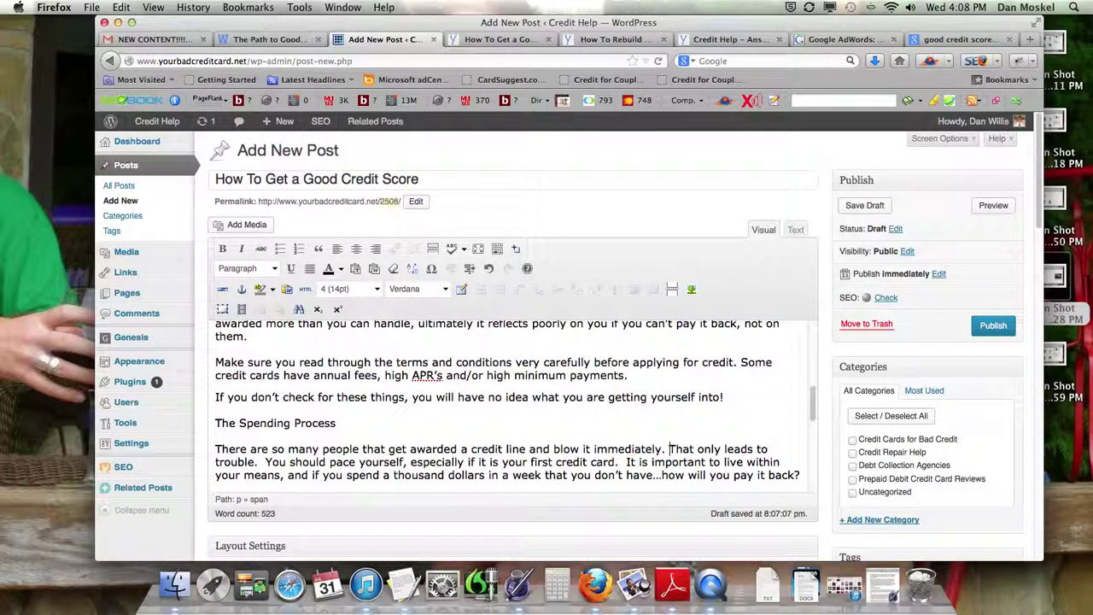
{"action": "left_click", "coordinate": [627, 461]}
{"action": "key", "text": "Return"}
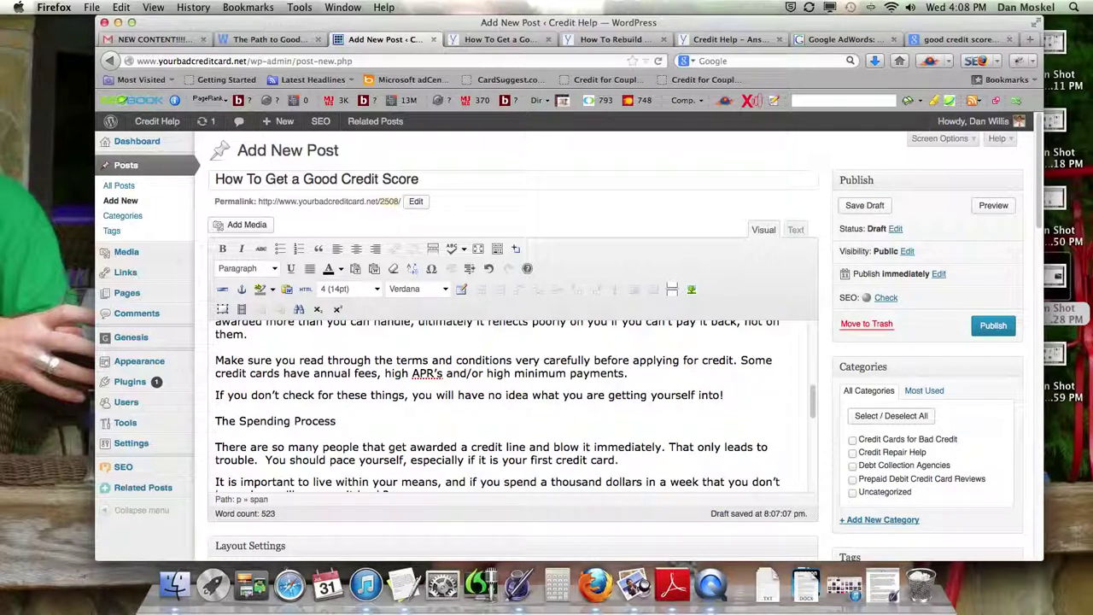
- Make the subheading "The Spending Process" bold and italic
{"action": "left_click_drag", "start_coordinate": [339, 421], "coordinate": [216, 421]}
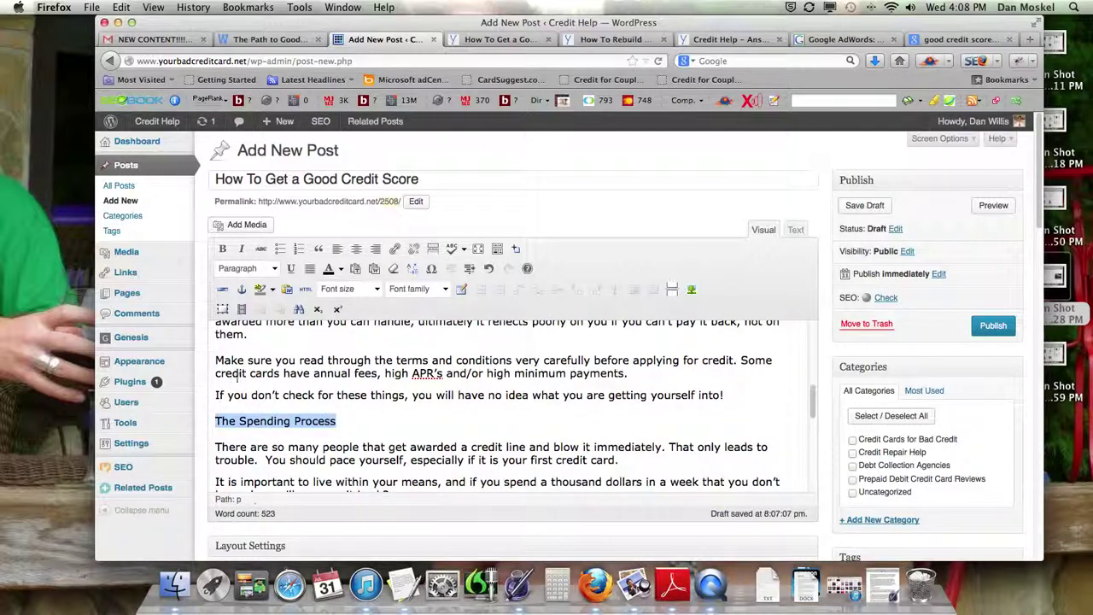
{"action": "left_click", "coordinate": [224, 248]}
{"action": "left_click", "coordinate": [241, 249]}
{"action": "left_click", "coordinate": [324, 389]}
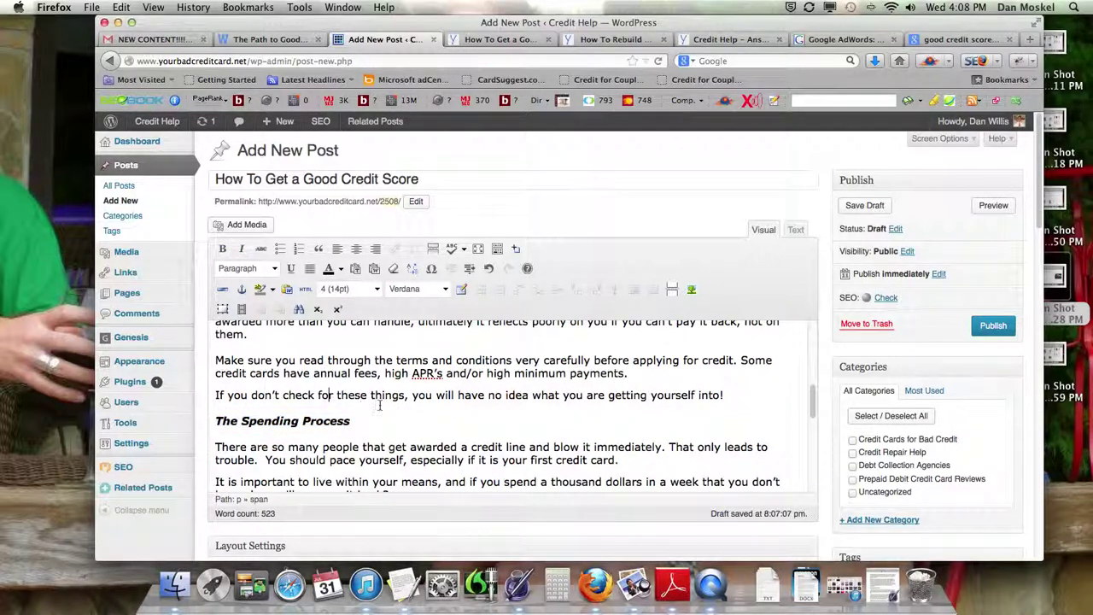
- Split the "Also, people tend to get credit" paragraph at "If you do that" and remove the extra spaces before "You are better off" and "This could"
{"action": "scroll", "coordinate": [379, 401], "scroll_direction": "down", "scroll_amount": 3}
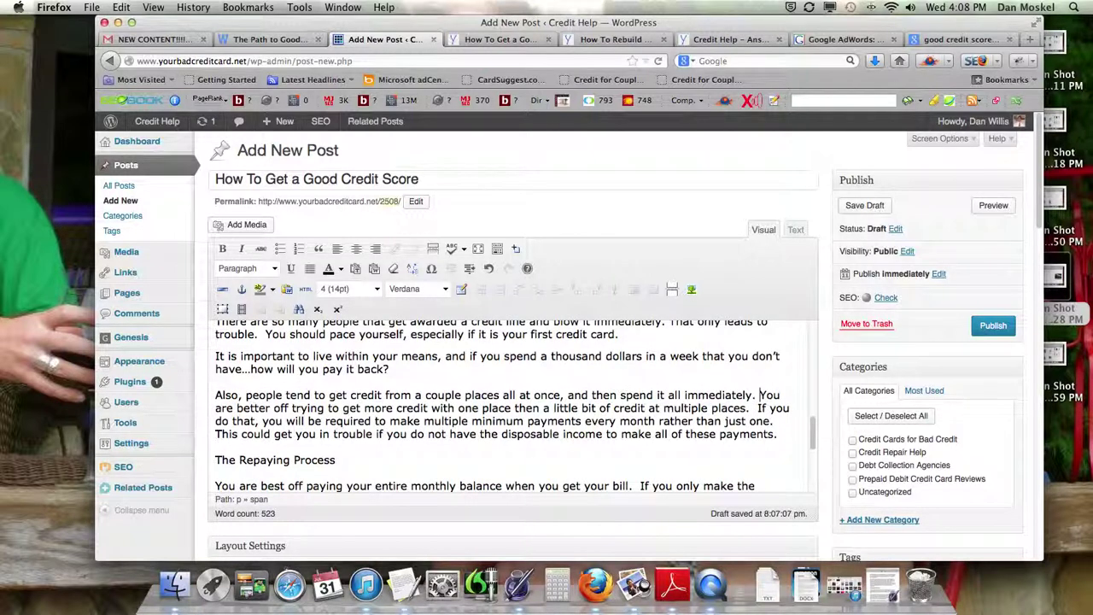
{"action": "left_click", "coordinate": [758, 408]}
{"action": "key", "text": "Return"}
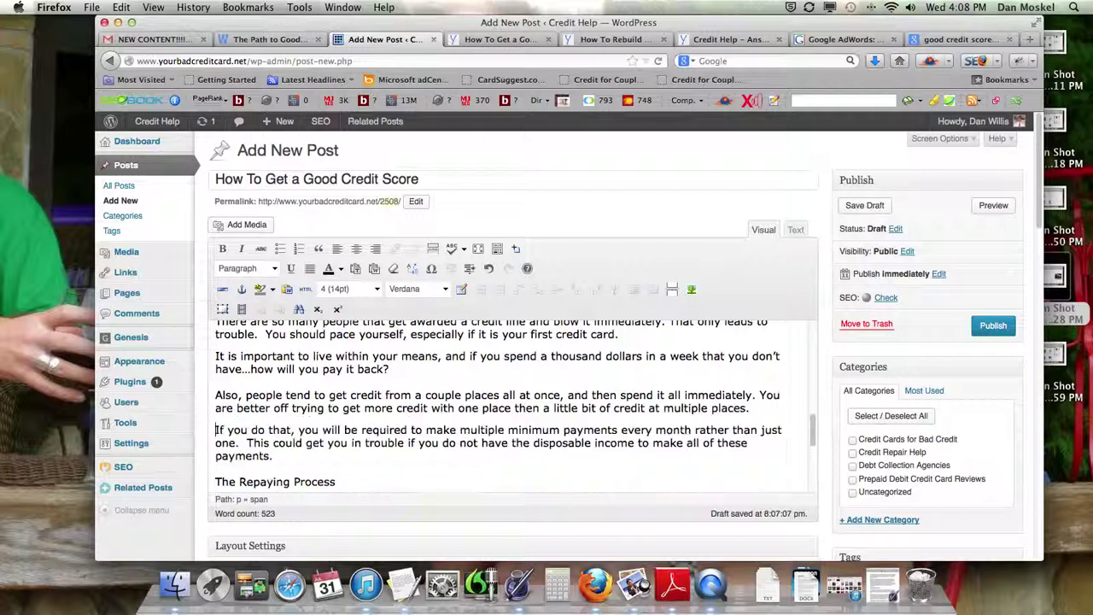
{"action": "left_click", "coordinate": [248, 443]}
{"action": "key", "text": "BackSpace"}
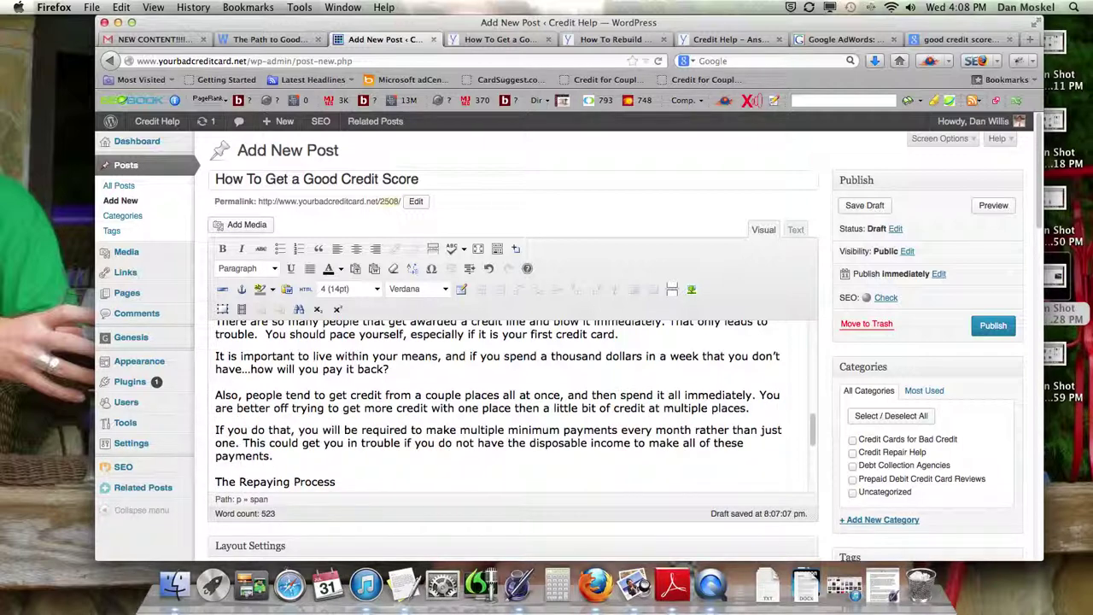
- Make the subheading "The Repaying Process" bold and italic
{"action": "scroll", "coordinate": [274, 443], "scroll_direction": "down", "scroll_amount": 2}
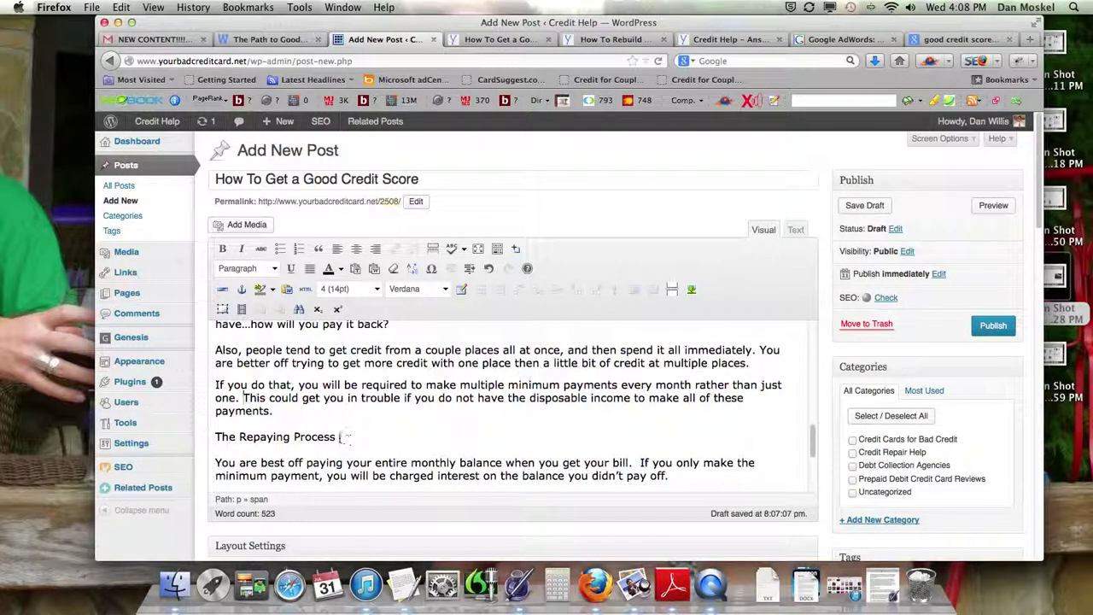
{"action": "left_click_drag", "start_coordinate": [339, 436], "coordinate": [214, 436]}
{"action": "left_click", "coordinate": [222, 248]}
{"action": "left_click", "coordinate": [242, 249]}
- Under "The Repaying Process", remove the extra space before "If you only make" and split the "You have thirty days" paragraph at "As long as"
{"action": "scroll", "coordinate": [345, 386], "scroll_direction": "down", "scroll_amount": 3}
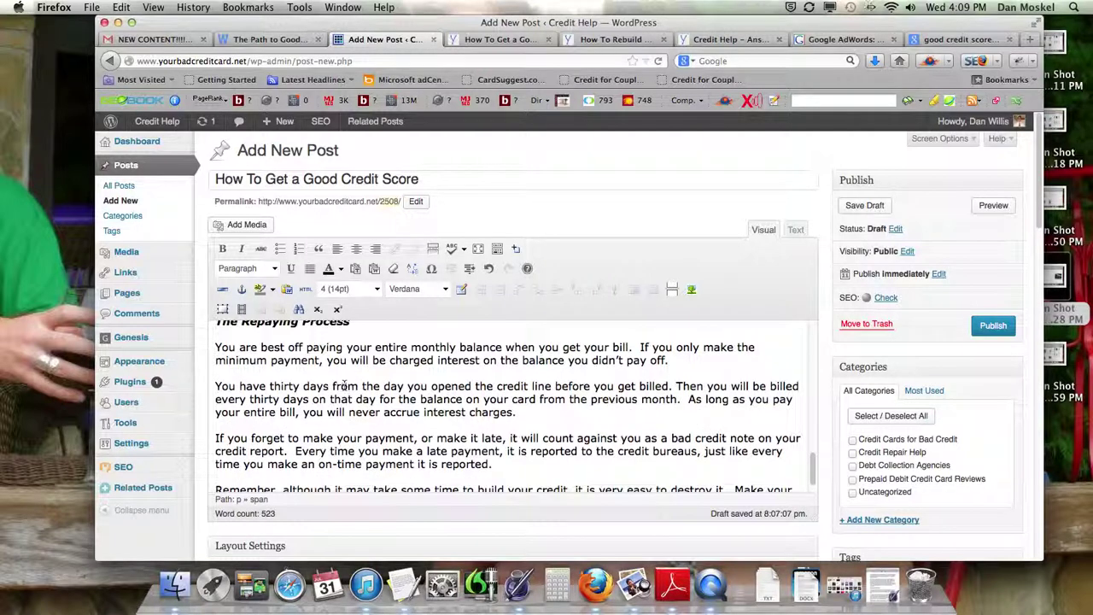
{"action": "left_click", "coordinate": [641, 347]}
{"action": "key", "text": "BackSpace"}
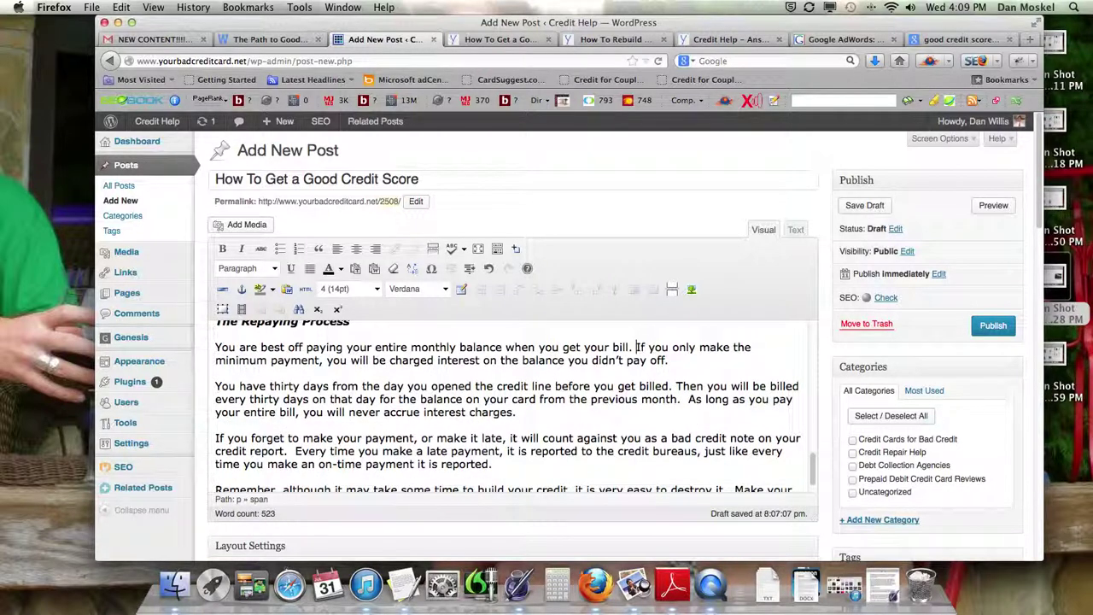
{"action": "left_click", "coordinate": [676, 386]}
{"action": "key", "text": "BackSpace"}
{"action": "key", "text": "Return"}
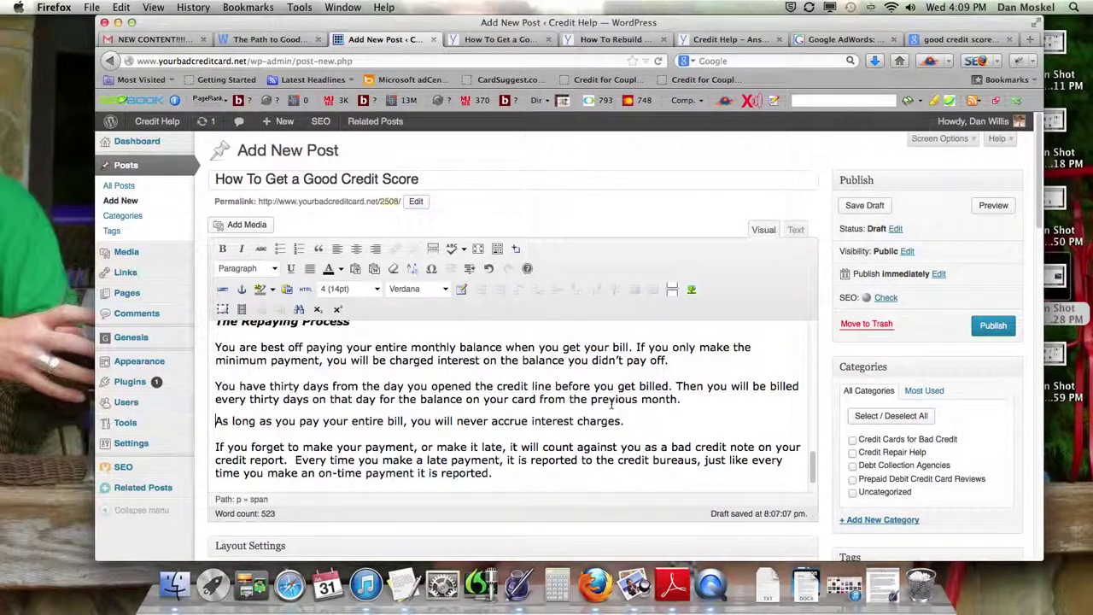
- Remove the extra space before "Every time you make a late payment" and start a new paragraph with that sentence
{"action": "scroll", "coordinate": [507, 408], "scroll_direction": "down", "scroll_amount": 2}
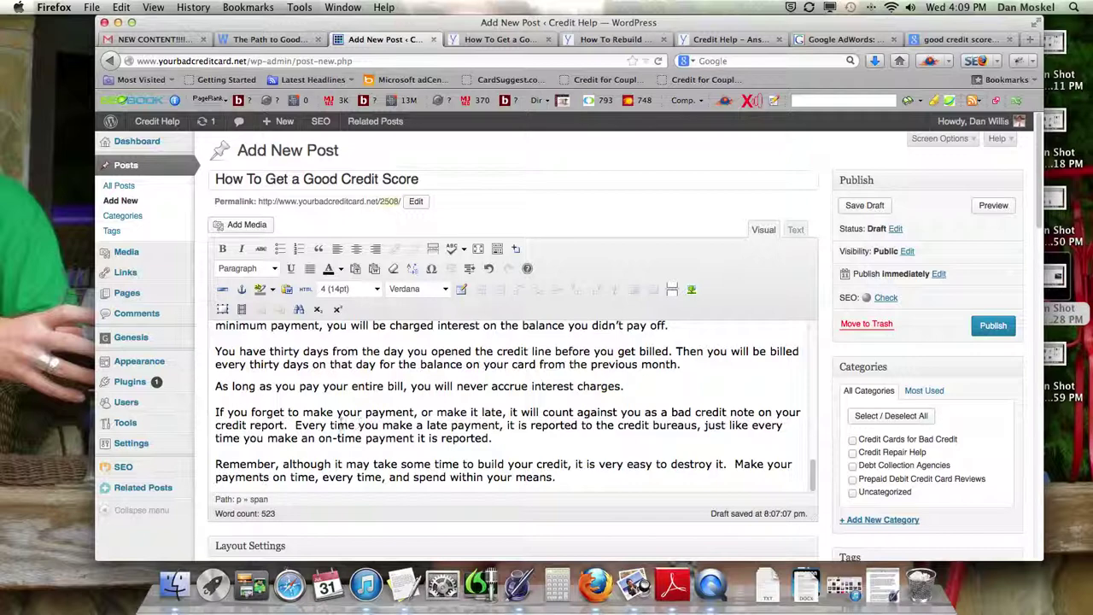
{"action": "left_click_drag", "start_coordinate": [297, 424], "coordinate": [301, 425]}
{"action": "key", "text": "BackSpace"}
{"action": "key", "text": "BackSpace"}
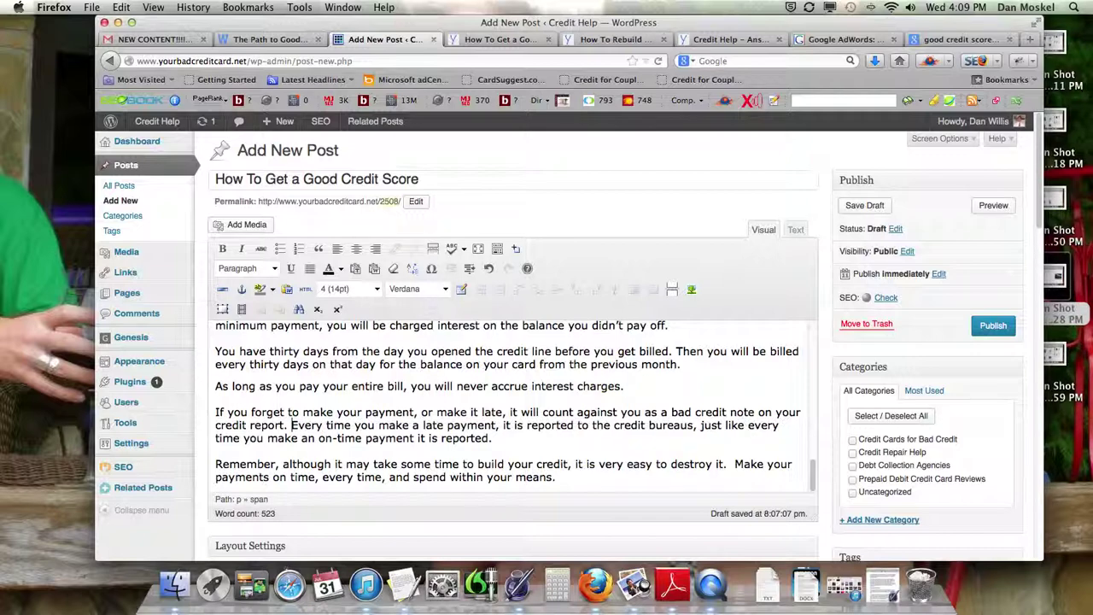
{"action": "key", "text": "Return"}
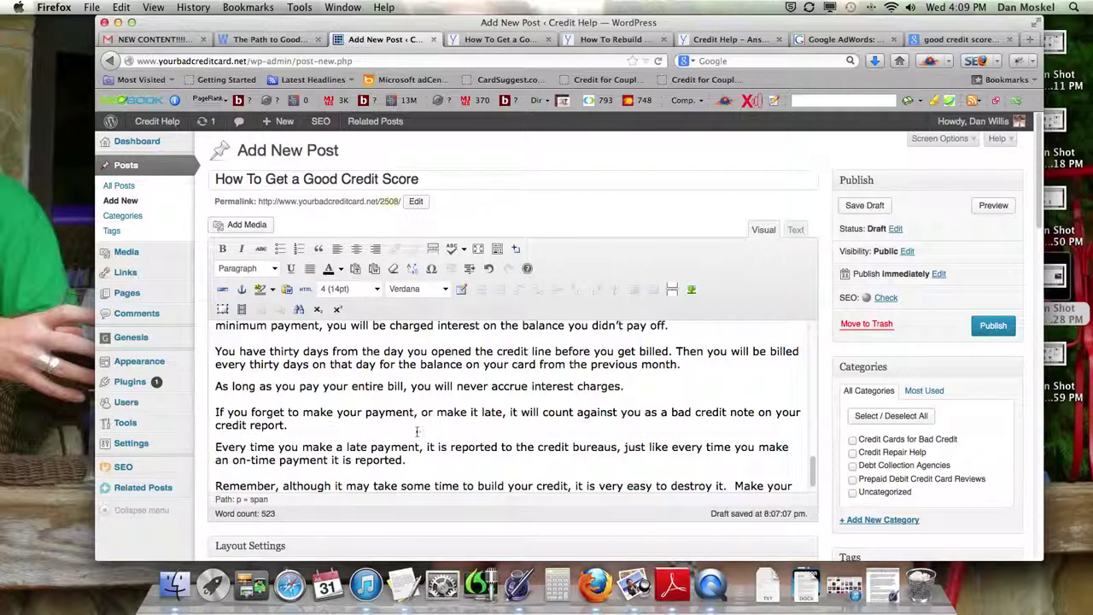
- Split the closing paragraph at "Make your payments on time", rejoin it, and leave a single space before that sentence
{"action": "scroll", "coordinate": [418, 431], "scroll_direction": "down", "scroll_amount": 1}
{"action": "left_click", "coordinate": [735, 464]}
{"action": "key", "text": "BackSpace"}
{"action": "key", "text": "BackSpace"}
{"action": "key", "text": "Return"}
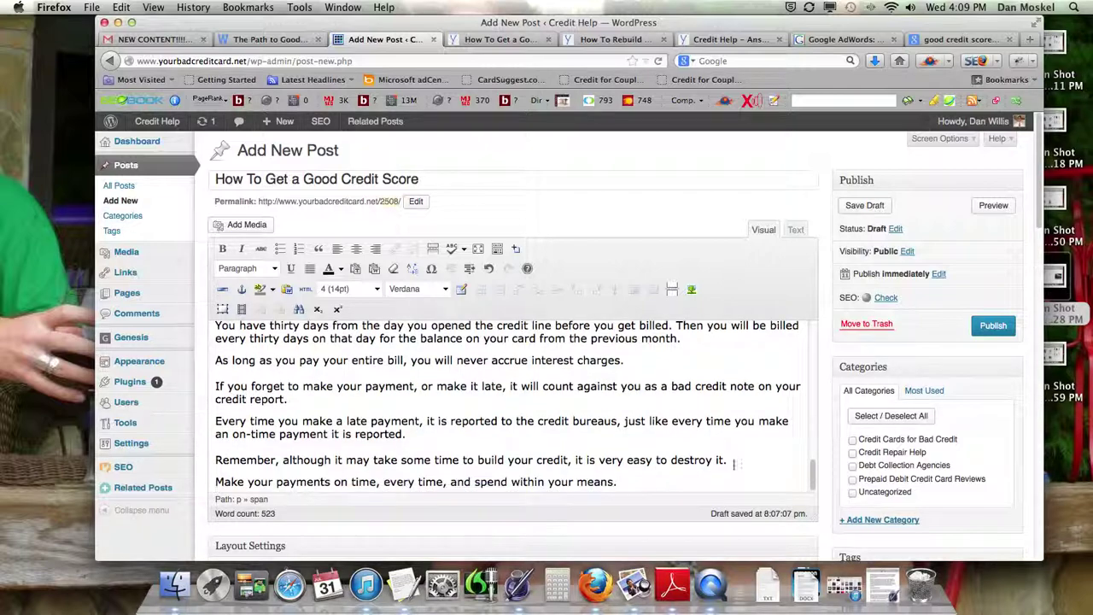
{"action": "key", "text": "BackSpace"}
- Select "build your credit" in the closing paragraph and open the site's article "How To Build Credit – 6 Best Ways To Building Good Credit"
{"action": "left_click", "coordinate": [515, 462]}
{"action": "left_click_drag", "start_coordinate": [478, 464], "coordinate": [559, 466]}
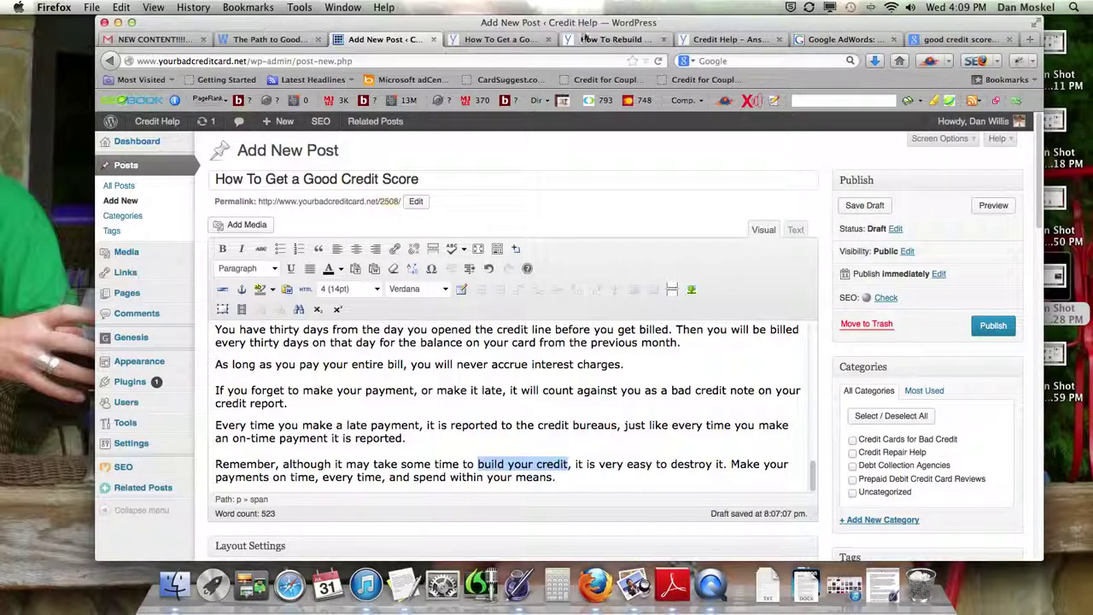
{"action": "left_click", "coordinate": [500, 40]}
{"action": "left_click", "coordinate": [611, 40]}
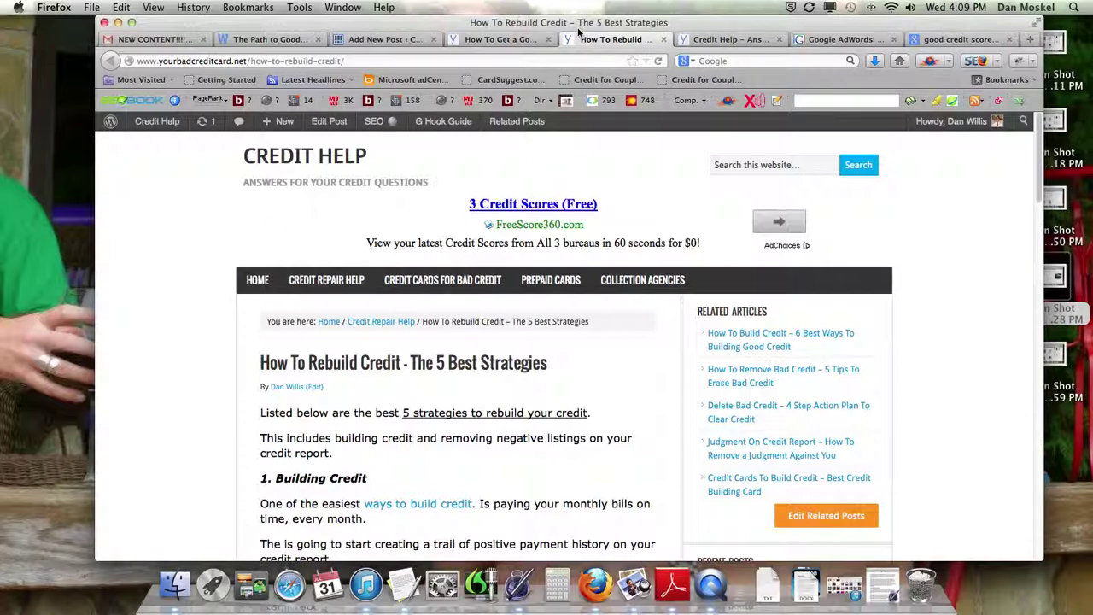
{"action": "left_click", "coordinate": [758, 340]}
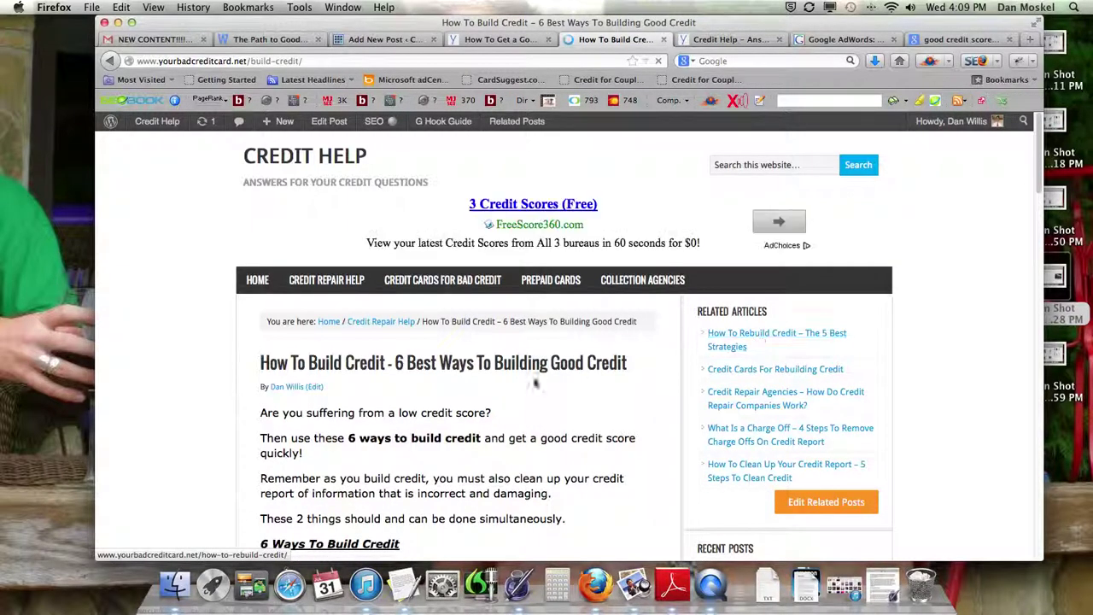
- Glance over the draft preview of "How To Get a Good Credit Score" and return to the post editor
{"action": "left_click", "coordinate": [494, 39]}
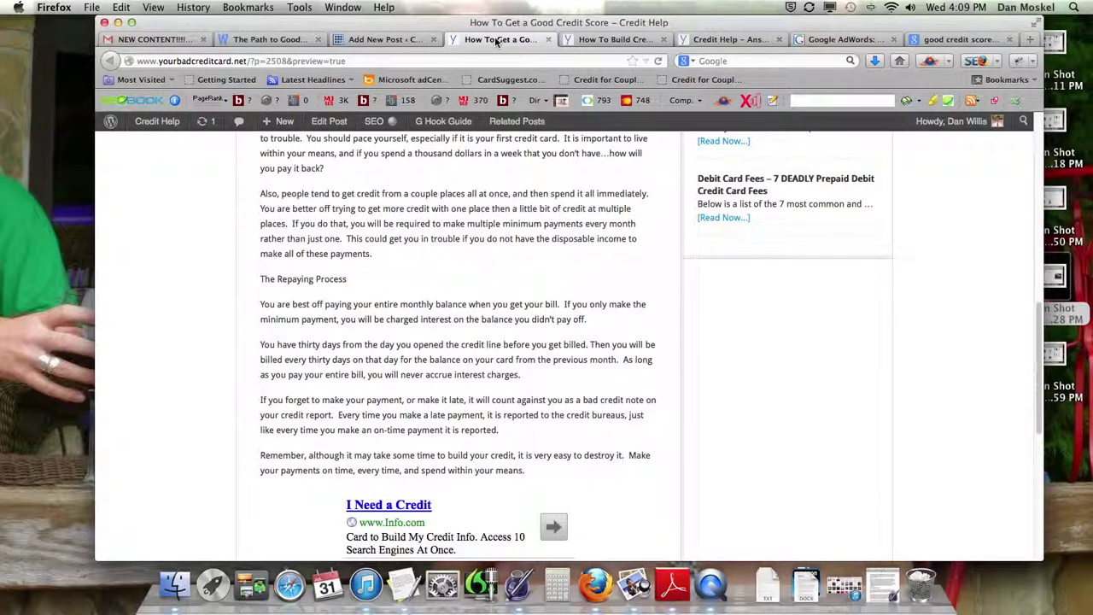
{"action": "scroll", "coordinate": [350, 310], "scroll_direction": "up", "scroll_amount": 3}
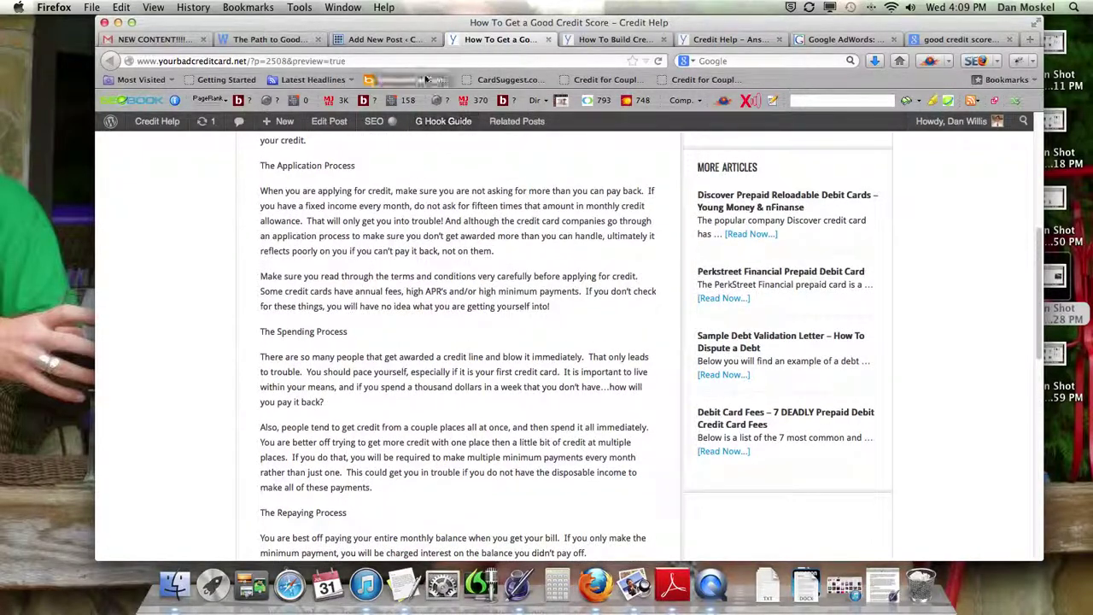
{"action": "left_click", "coordinate": [386, 39]}
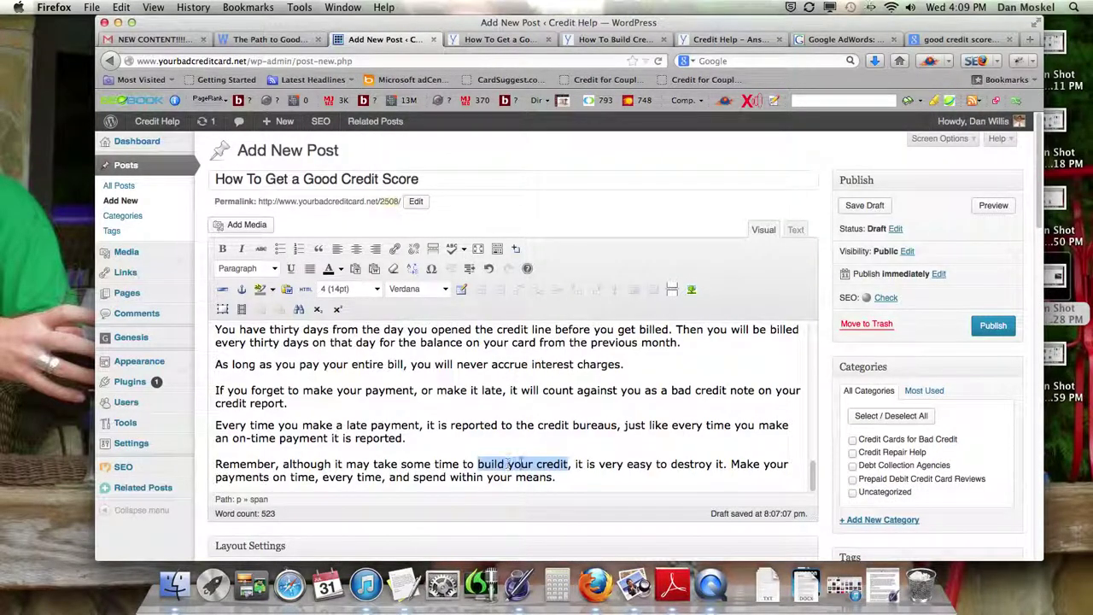
- Copy the web address of the "How To Build Credit" article and return to the draft post
{"action": "left_click", "coordinate": [613, 40]}
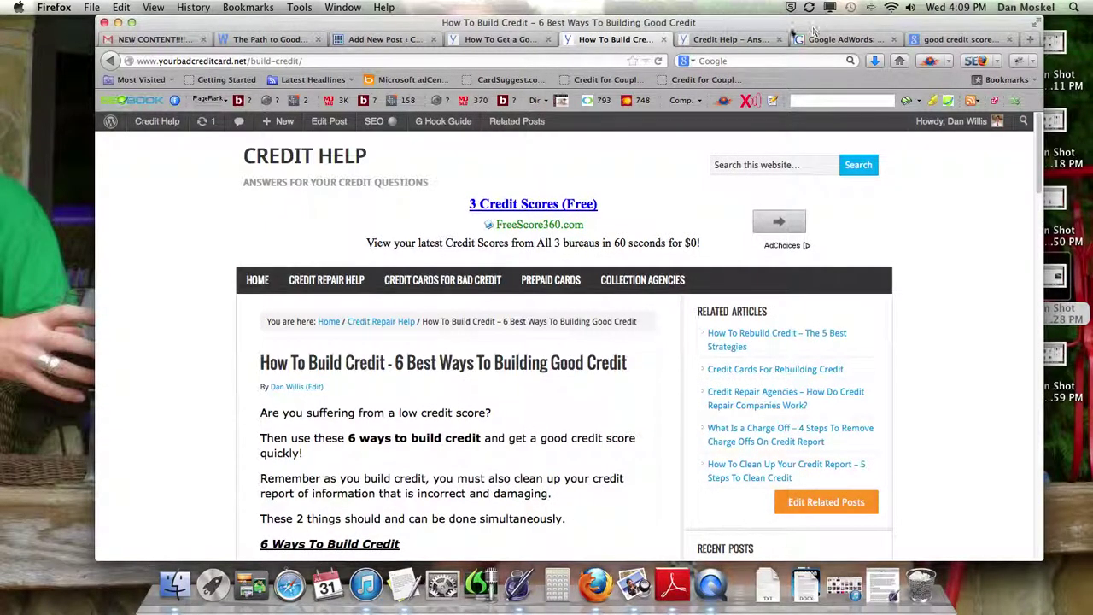
{"action": "left_click", "coordinate": [214, 60]}
{"action": "right_click", "coordinate": [210, 62]}
{"action": "left_click", "coordinate": [233, 104]}
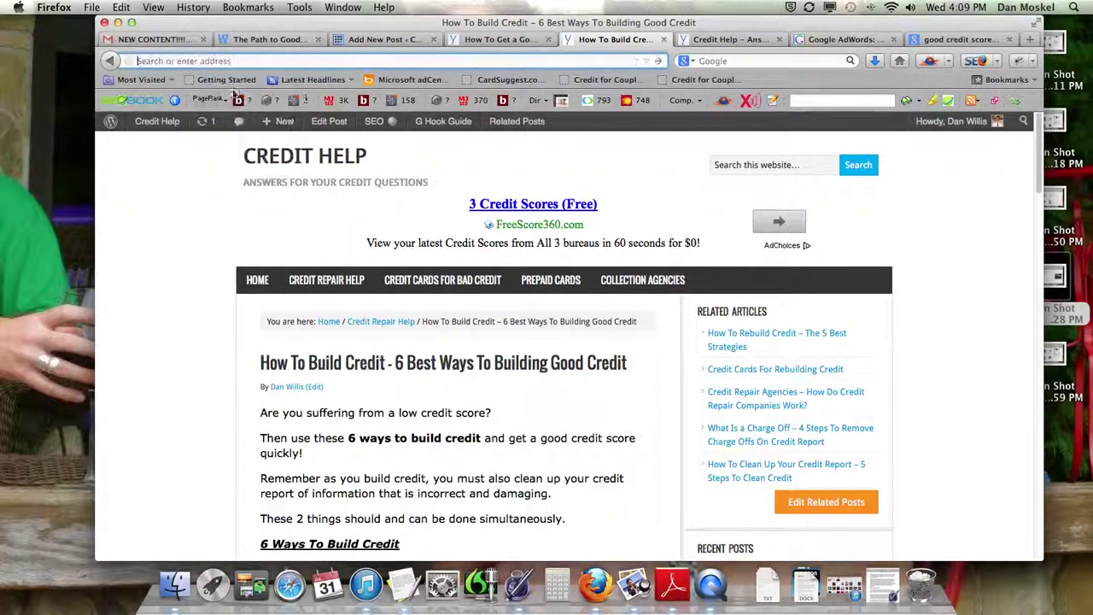
{"action": "left_click", "coordinate": [382, 39]}
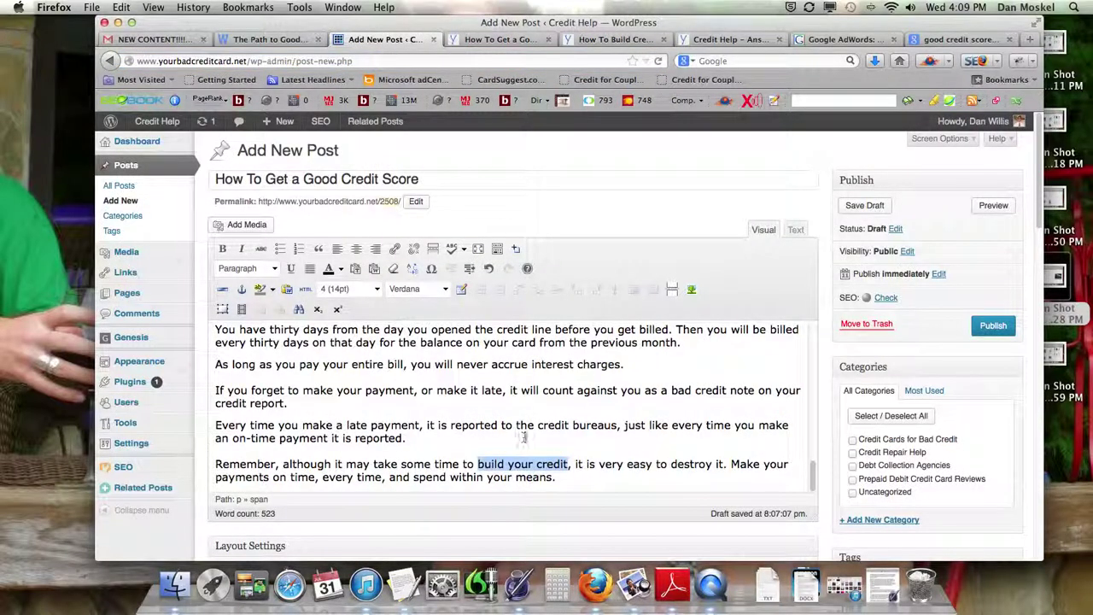
{"action": "left_click", "coordinate": [395, 248]}
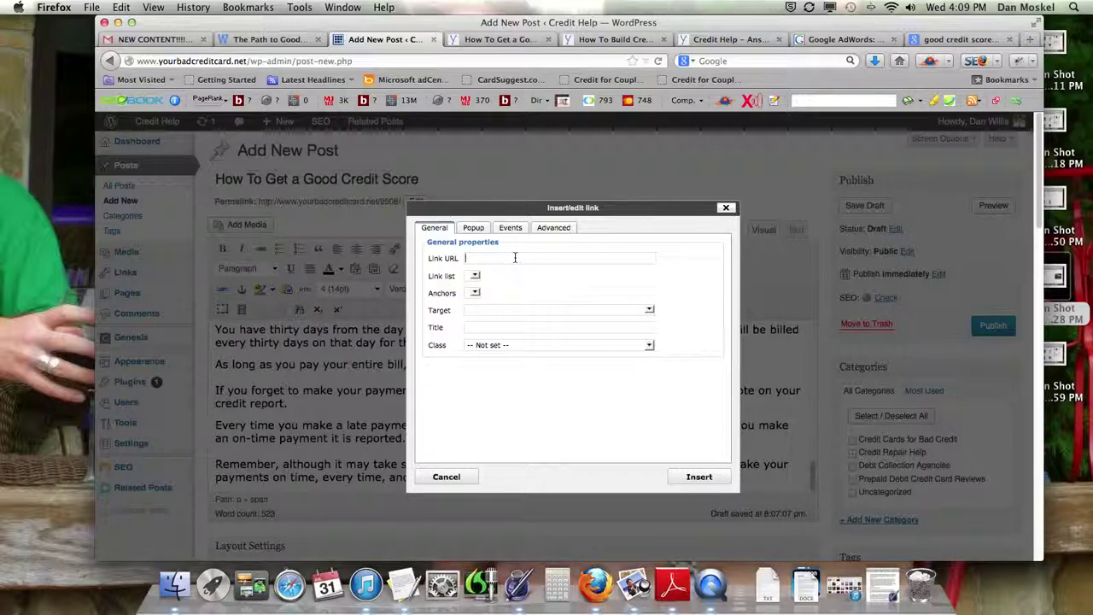
{"action": "key", "text": "super+v"}
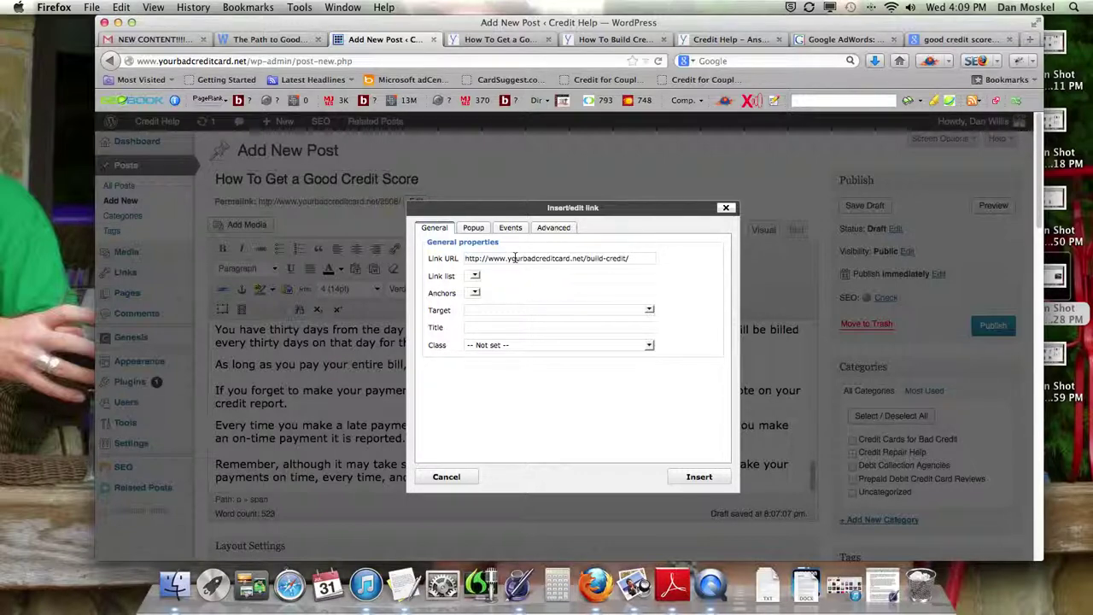
{"action": "left_click", "coordinate": [615, 39]}
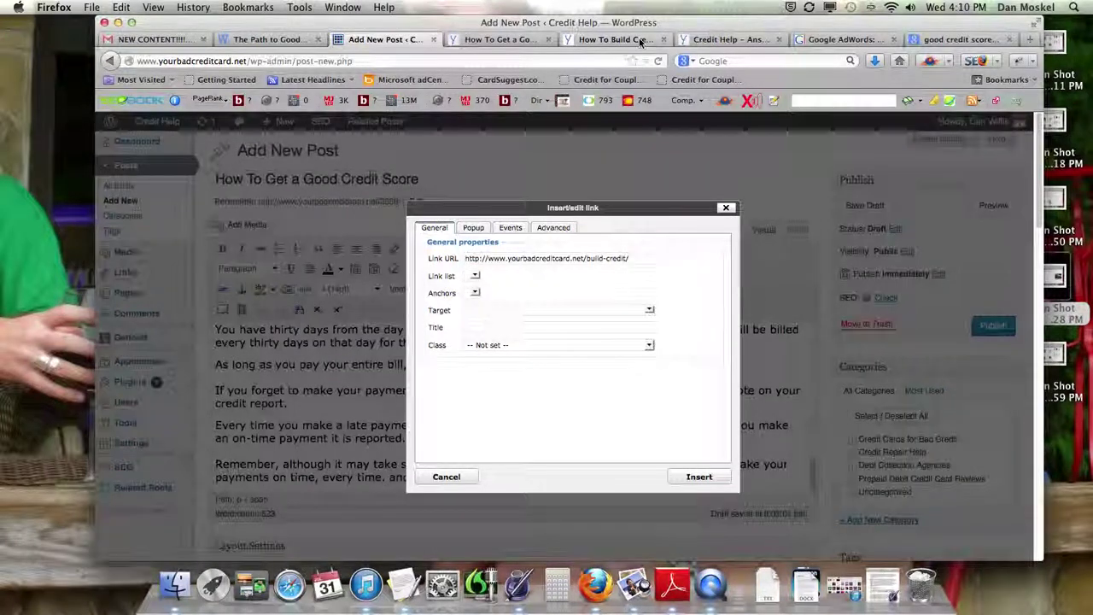
{"action": "left_click", "coordinate": [386, 39]}
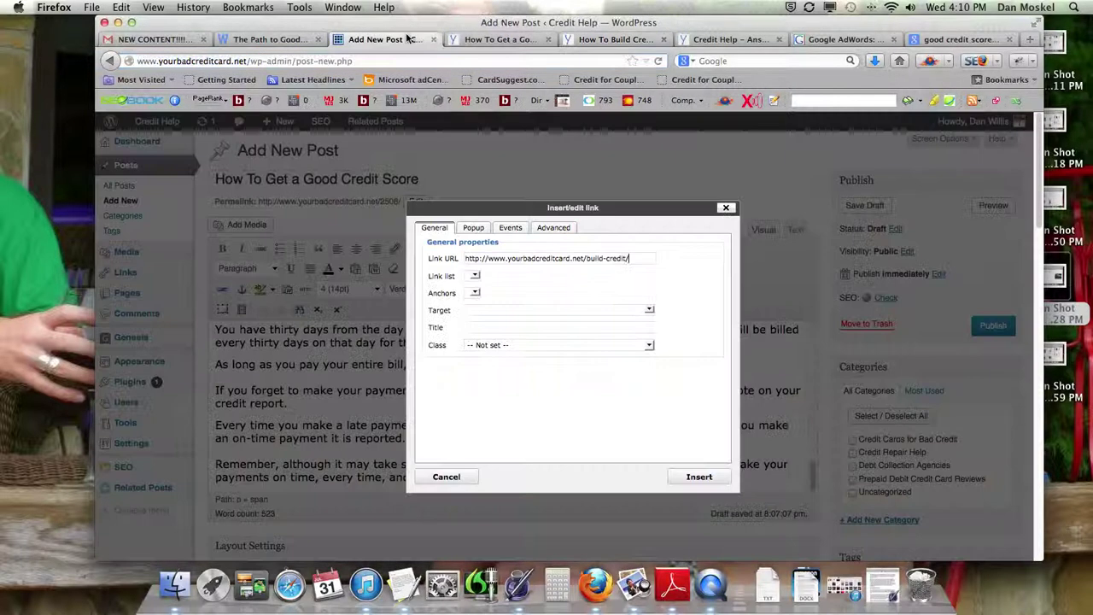
{"action": "left_click", "coordinate": [705, 477]}
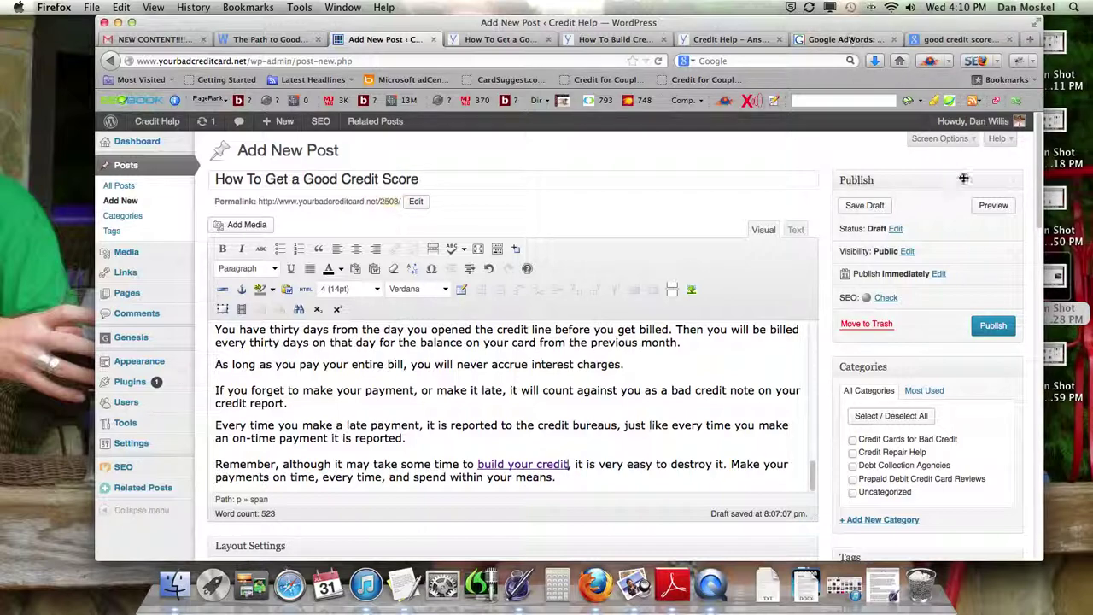
- Preview the draft, follow its "build your credit" link to check that it opens the "How To Build Credit" article, and return to the preview
{"action": "left_click", "coordinate": [995, 208]}
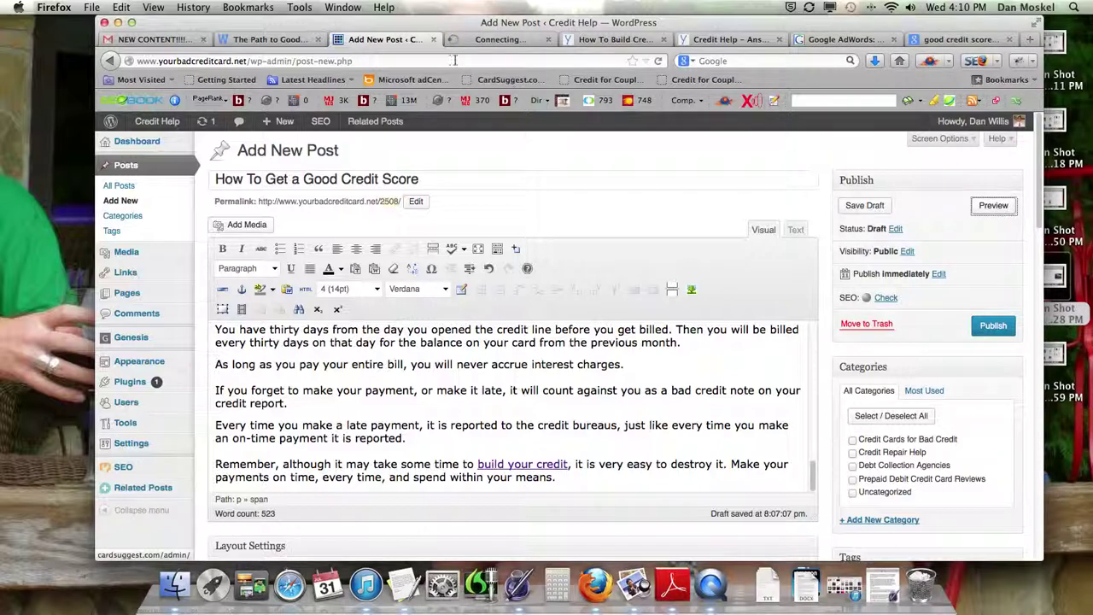
{"action": "left_click", "coordinate": [500, 41]}
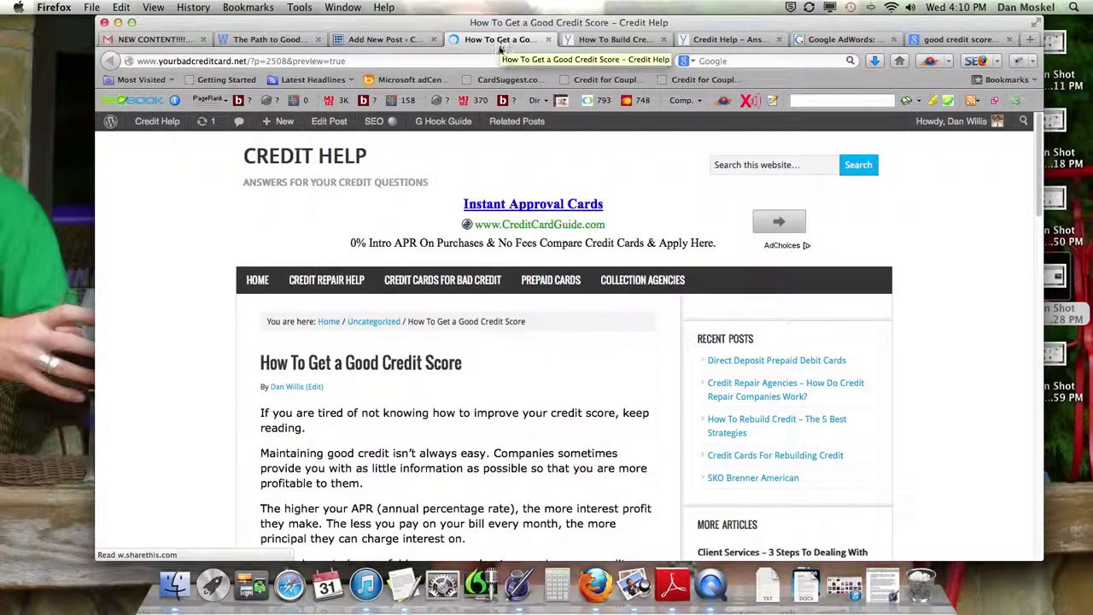
{"action": "scroll", "coordinate": [479, 427], "scroll_direction": "down", "scroll_amount": 3}
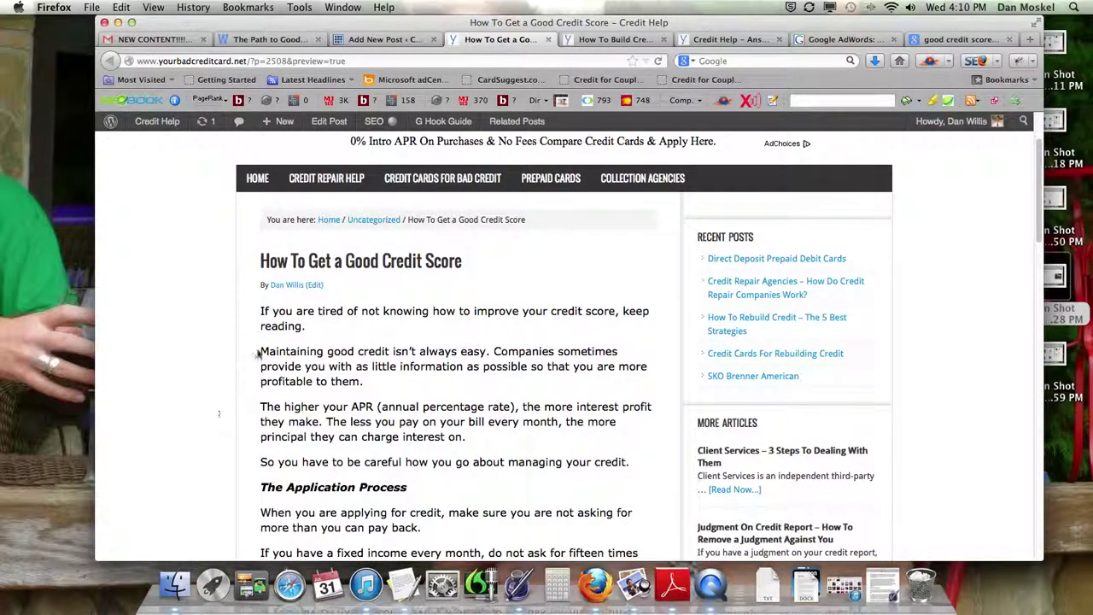
{"action": "scroll", "coordinate": [410, 384], "scroll_direction": "down", "scroll_amount": 8}
{"action": "scroll", "coordinate": [408, 391], "scroll_direction": "down", "scroll_amount": 13}
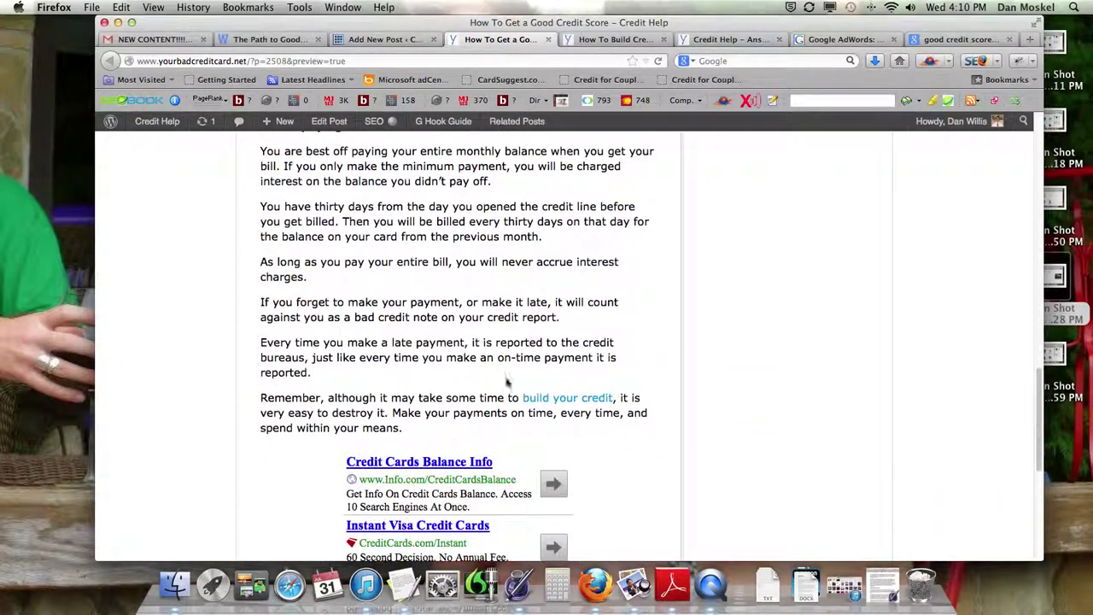
{"action": "left_click", "coordinate": [578, 399]}
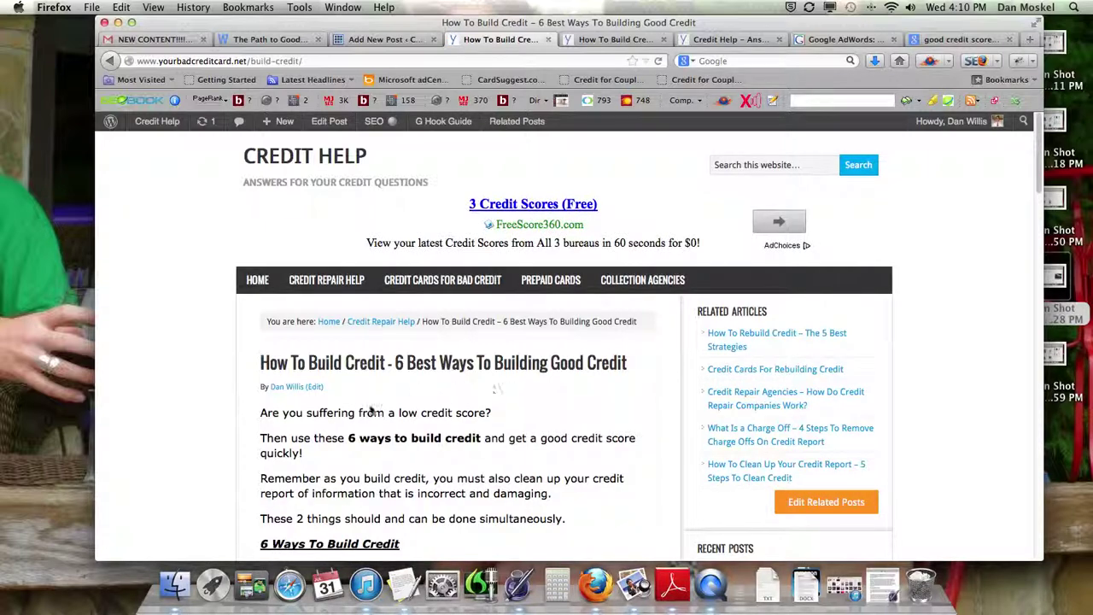
{"action": "left_click_drag", "start_coordinate": [265, 361], "coordinate": [404, 363]}
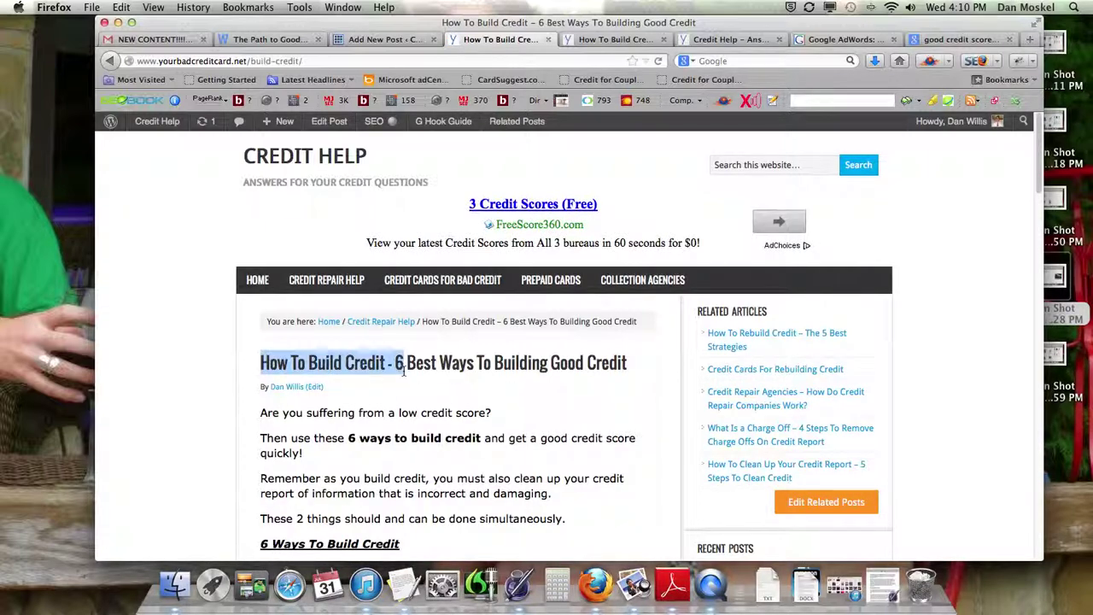
{"action": "left_click", "coordinate": [110, 61]}
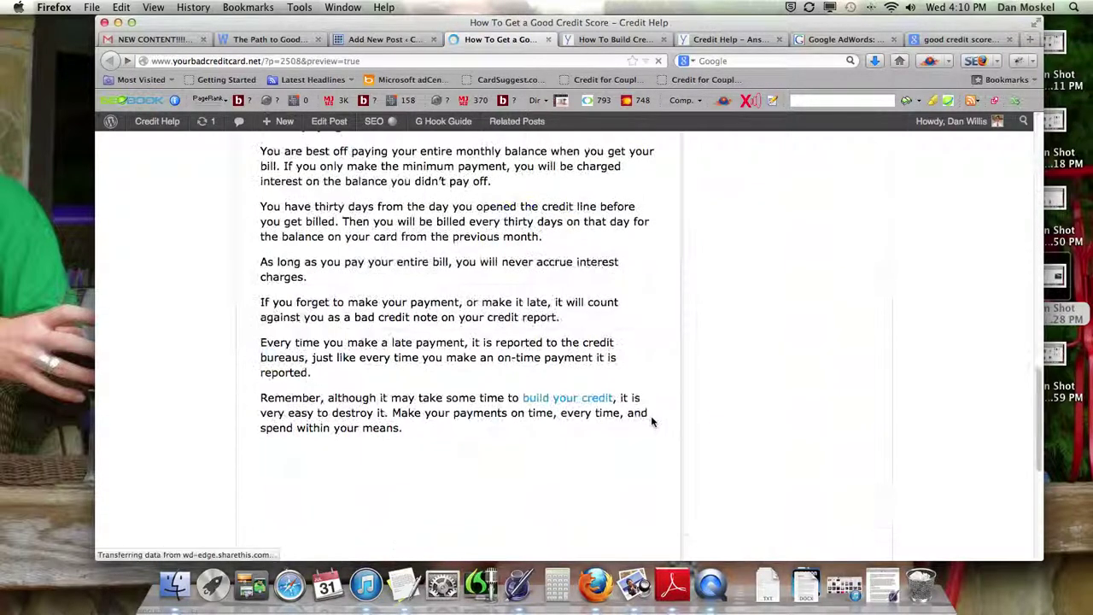
- Highlight the "build your credit" anchor text in the preview and compare it with the linked article's title by following the link again
{"action": "left_click_drag", "start_coordinate": [520, 397], "coordinate": [624, 397]}
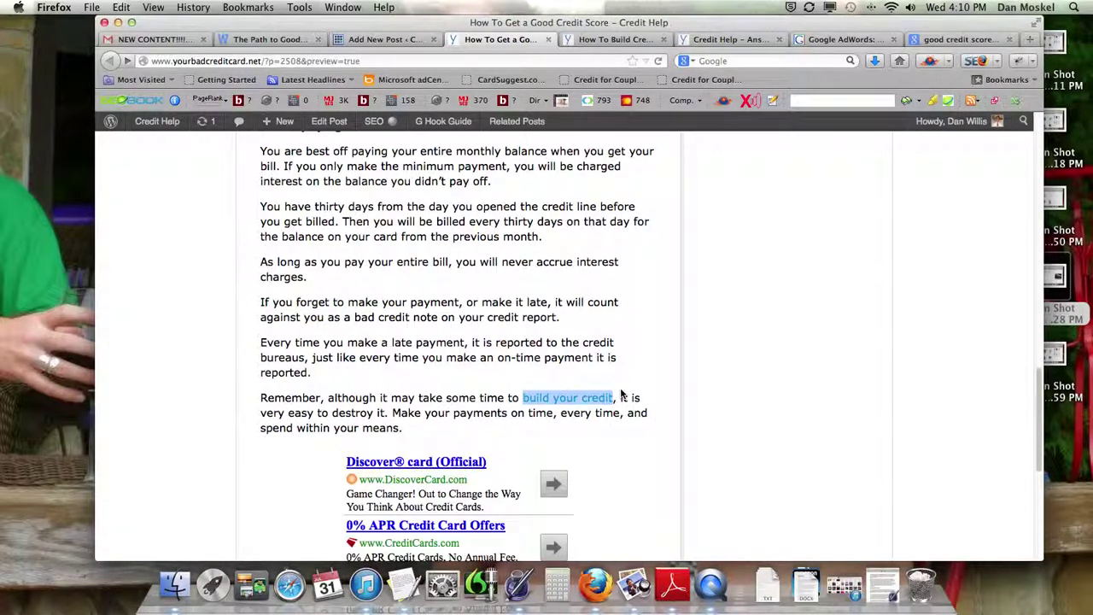
{"action": "left_click", "coordinate": [569, 374]}
{"action": "left_click", "coordinate": [572, 399]}
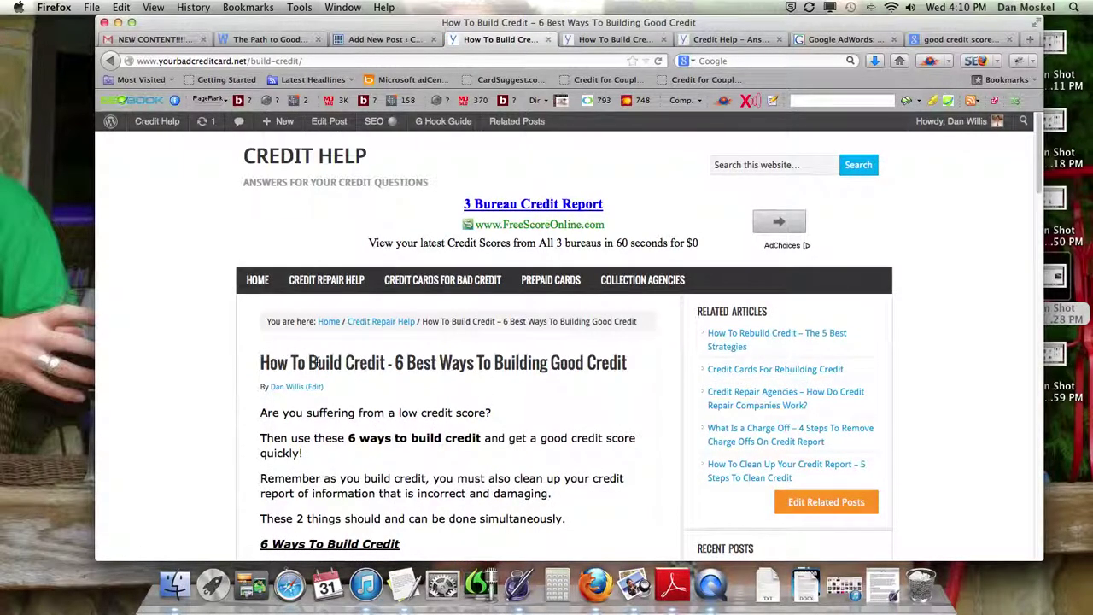
{"action": "left_click", "coordinate": [110, 62]}
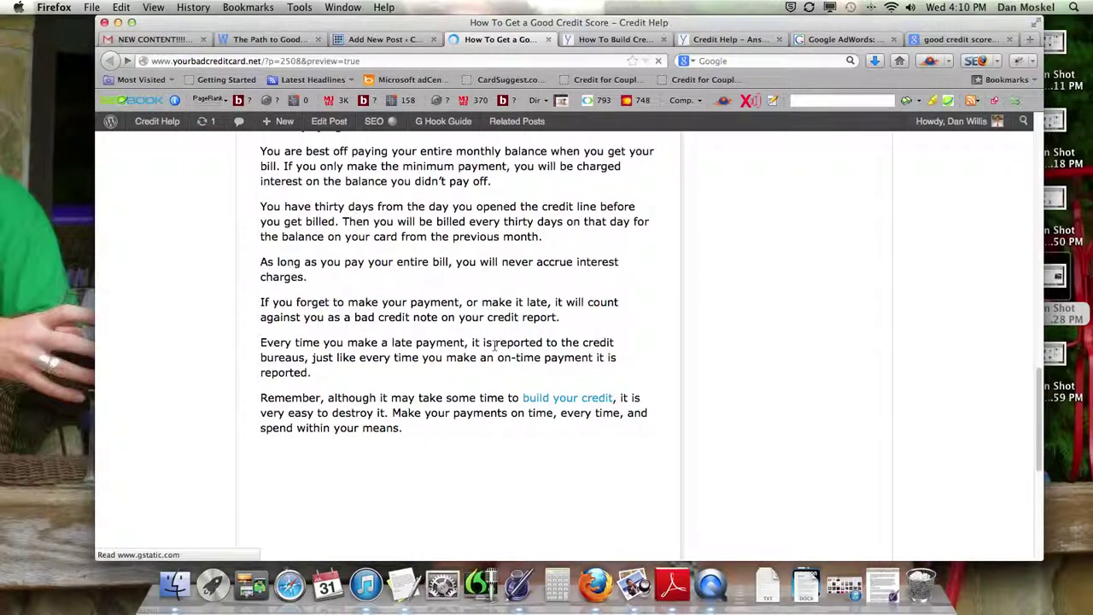
{"action": "left_click", "coordinate": [568, 401]}
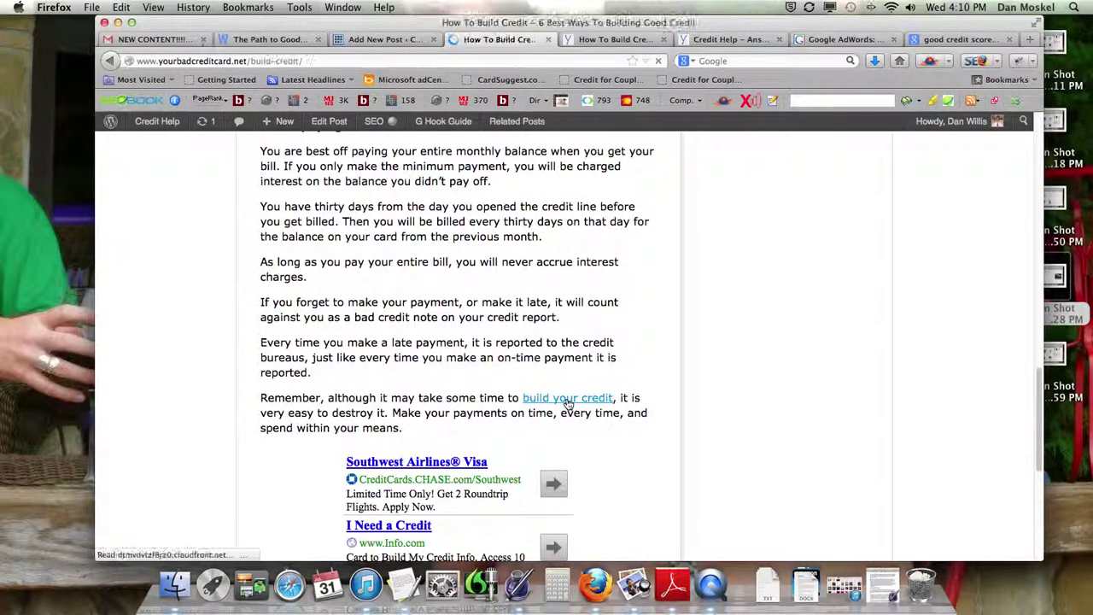
- Search Google for "build your credit", look through the results, and recheck the site's "How To Build Credit" article
{"action": "left_click", "coordinate": [933, 40]}
{"action": "left_click", "coordinate": [717, 61]}
{"action": "type", "text": "bu"}
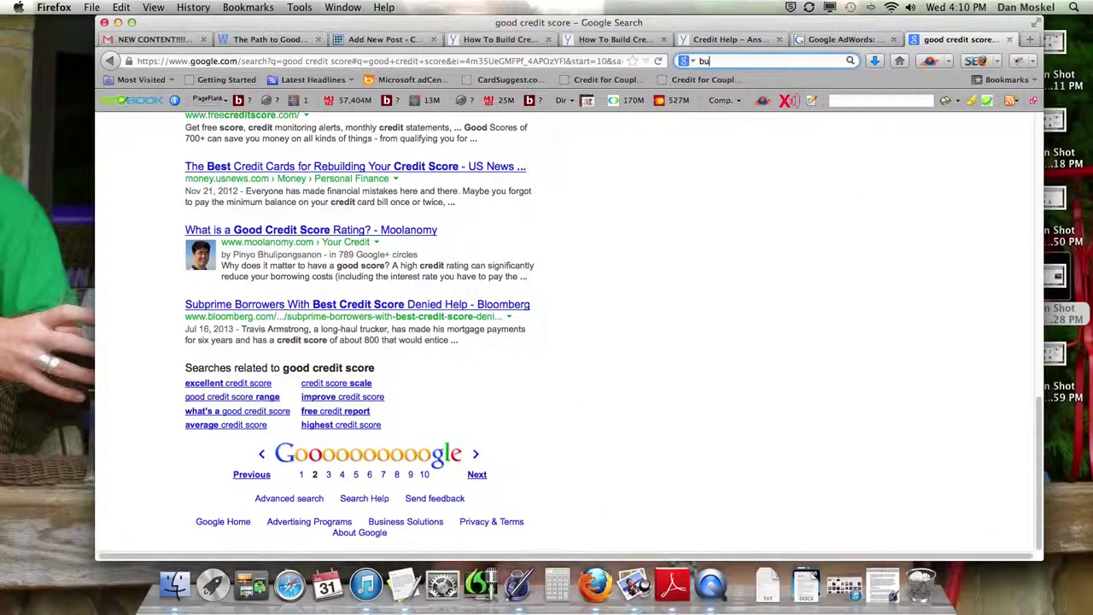
{"action": "type", "text": "ild your credit"}
{"action": "key", "text": "Return"}
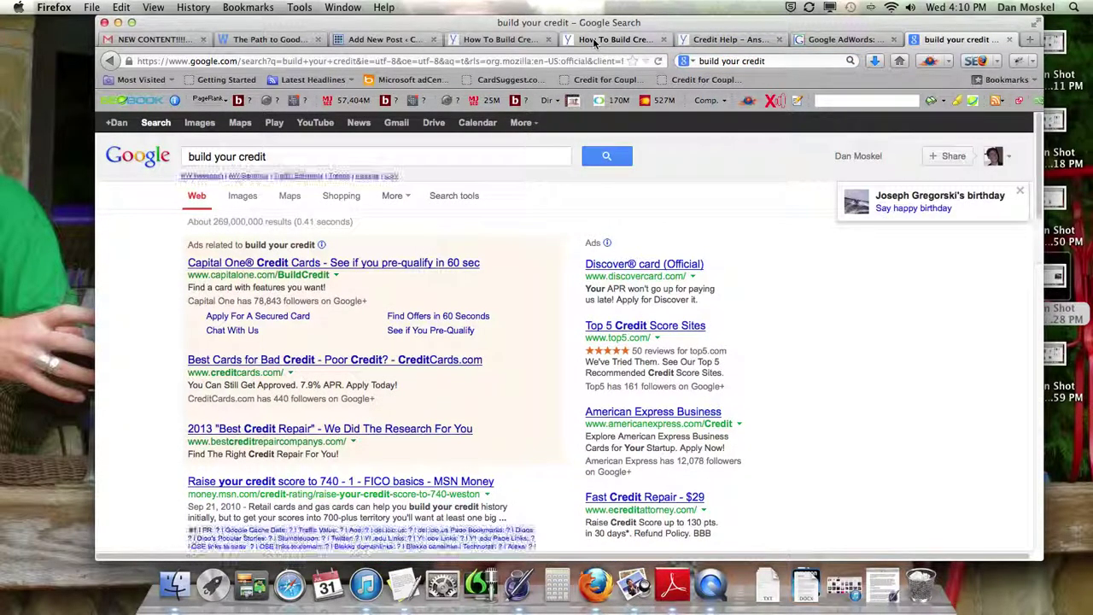
{"action": "scroll", "coordinate": [480, 442], "scroll_direction": "down", "scroll_amount": 10}
{"action": "scroll", "coordinate": [480, 441], "scroll_direction": "down", "scroll_amount": 12}
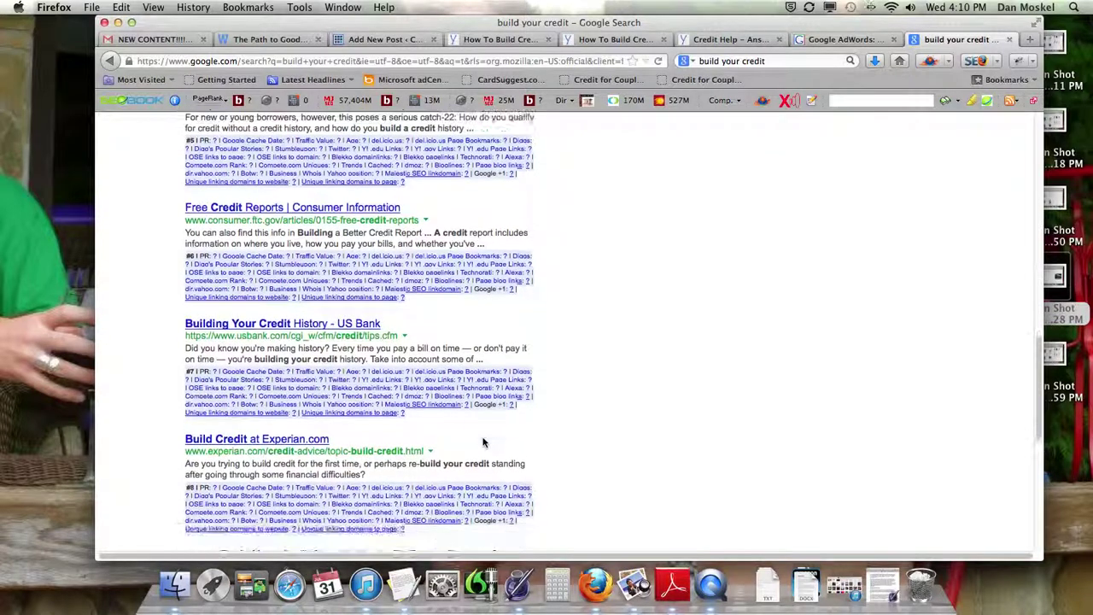
{"action": "left_click", "coordinate": [621, 42]}
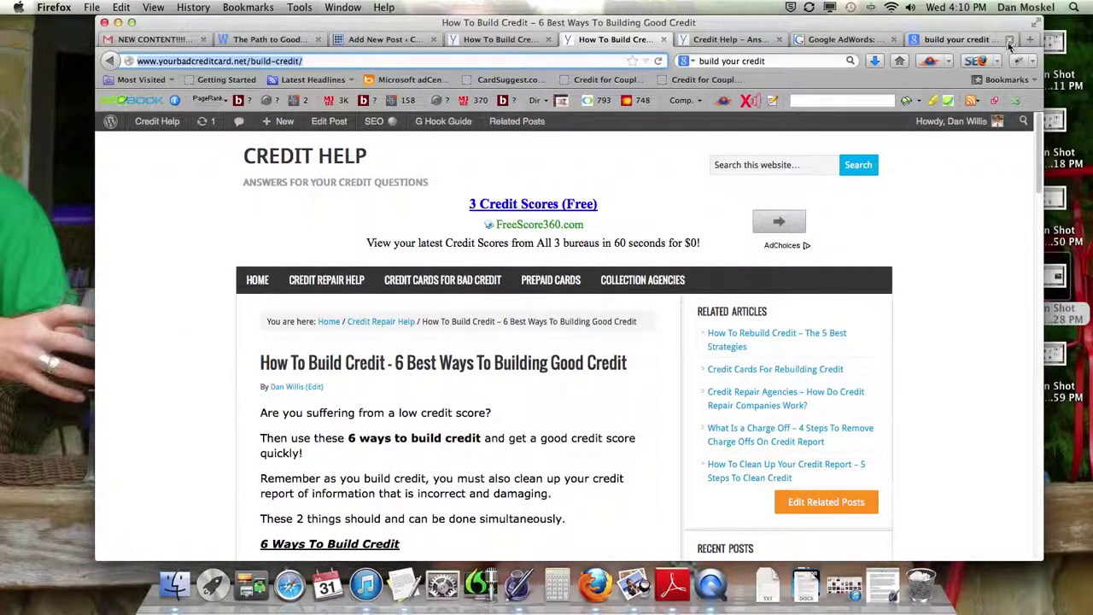
{"action": "left_click", "coordinate": [965, 41]}
- Add "build your credit" to the phrases in the AdWords Keyword Tool, examine its monthly searches and related ideas, and return to the draft
{"action": "left_click", "coordinate": [844, 40]}
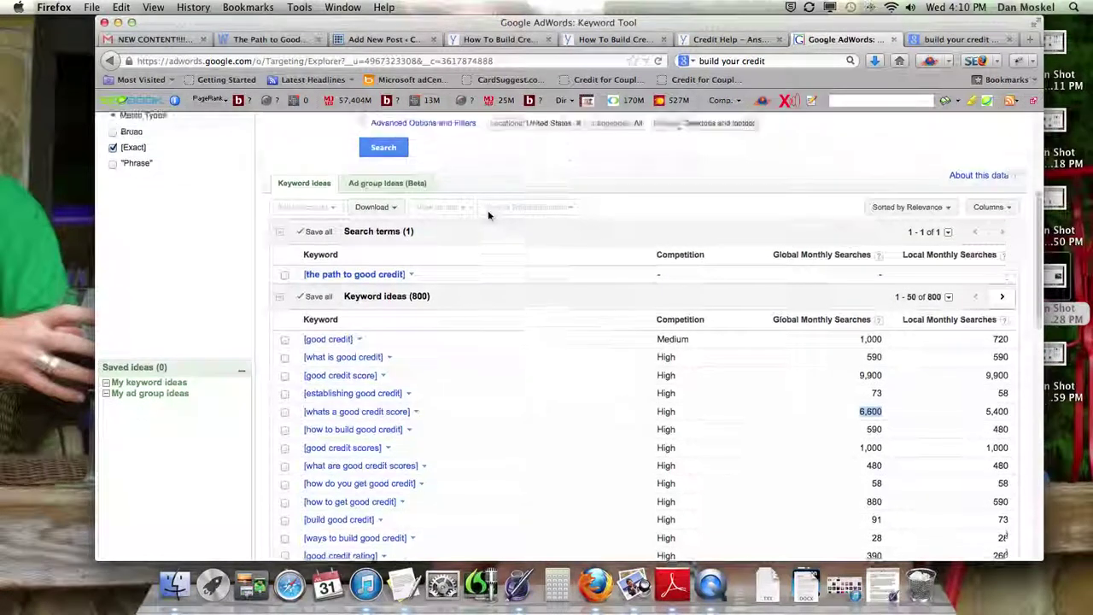
{"action": "scroll", "coordinate": [488, 215], "scroll_direction": "up", "scroll_amount": 5}
{"action": "left_click", "coordinate": [472, 264]}
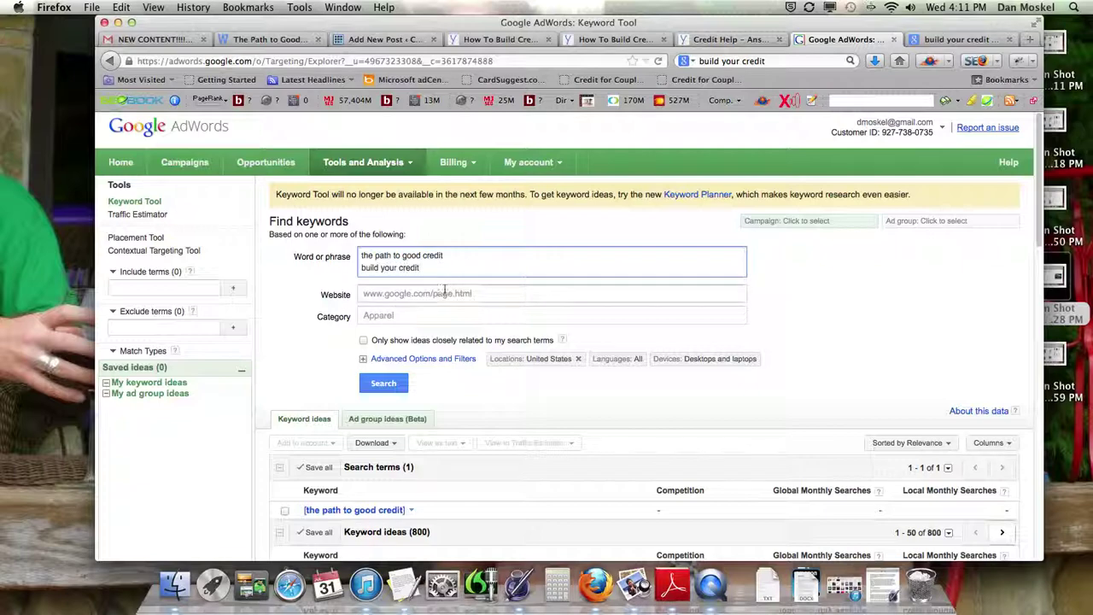
{"action": "left_click", "coordinate": [384, 383]}
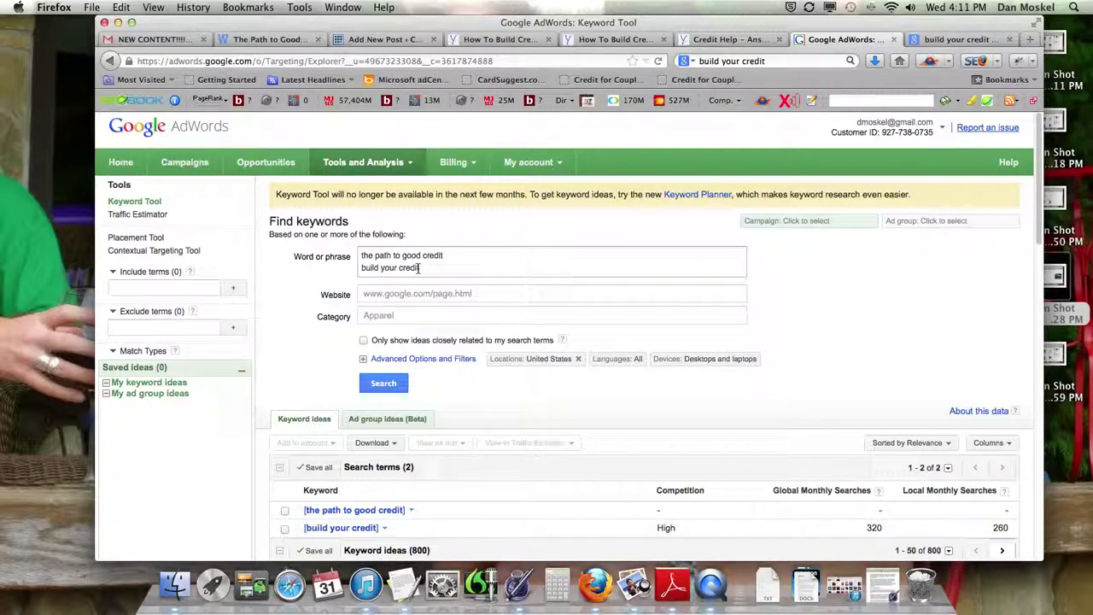
{"action": "scroll", "coordinate": [415, 293], "scroll_direction": "down", "scroll_amount": 2}
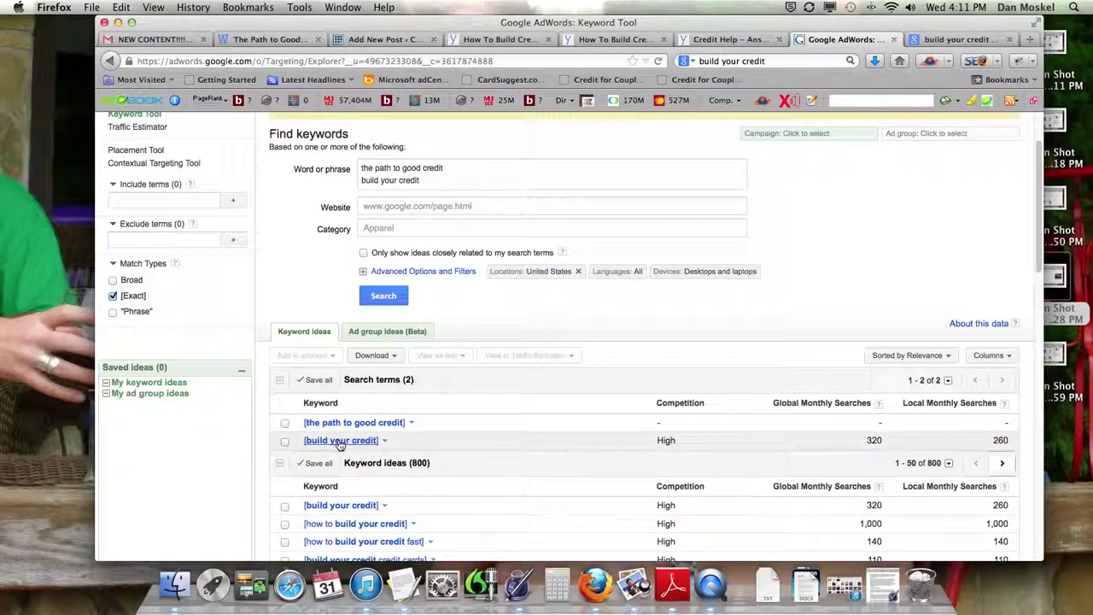
{"action": "scroll", "coordinate": [341, 444], "scroll_direction": "down", "scroll_amount": 3}
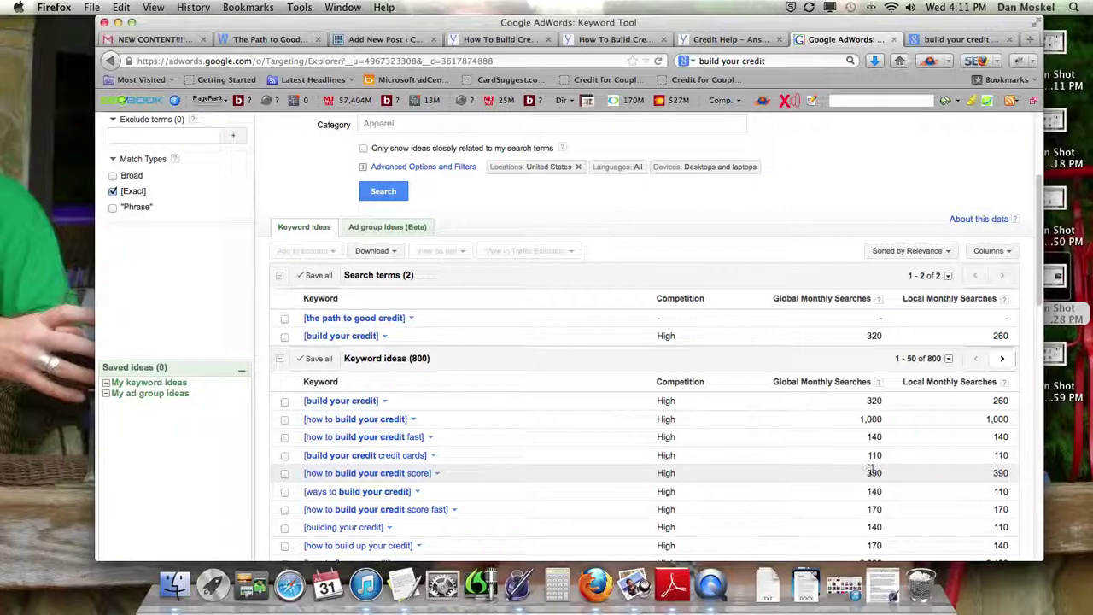
{"action": "left_click", "coordinate": [384, 41]}
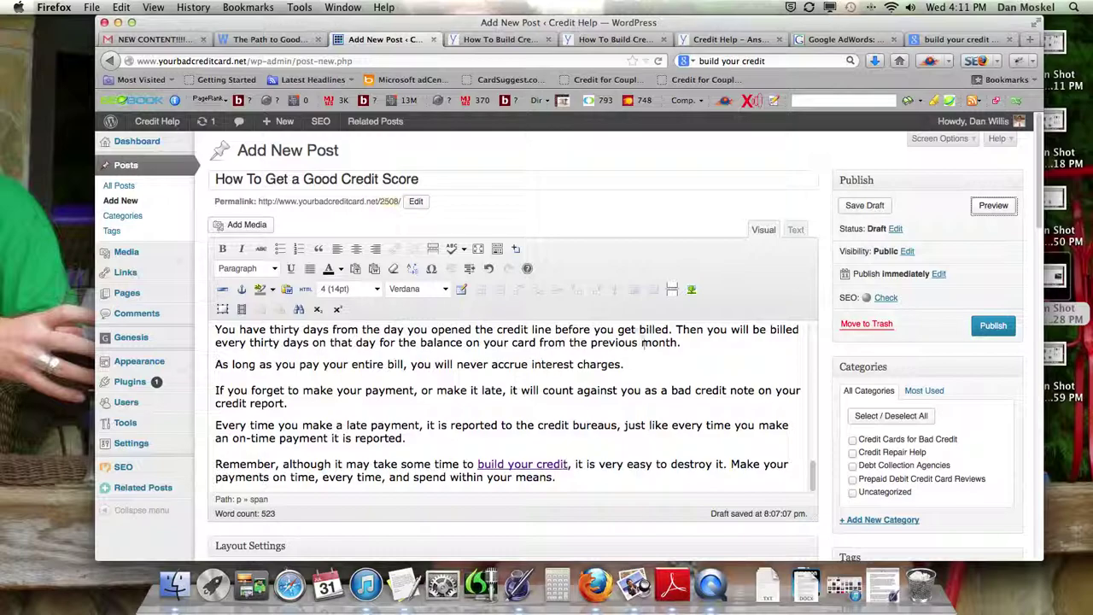
- Add "build your credit score" to the Keyword Tool search, compare its search volume with related phrases, and return to the draft post
{"action": "left_click", "coordinate": [833, 39]}
{"action": "scroll", "coordinate": [359, 273], "scroll_direction": "up", "scroll_amount": 5}
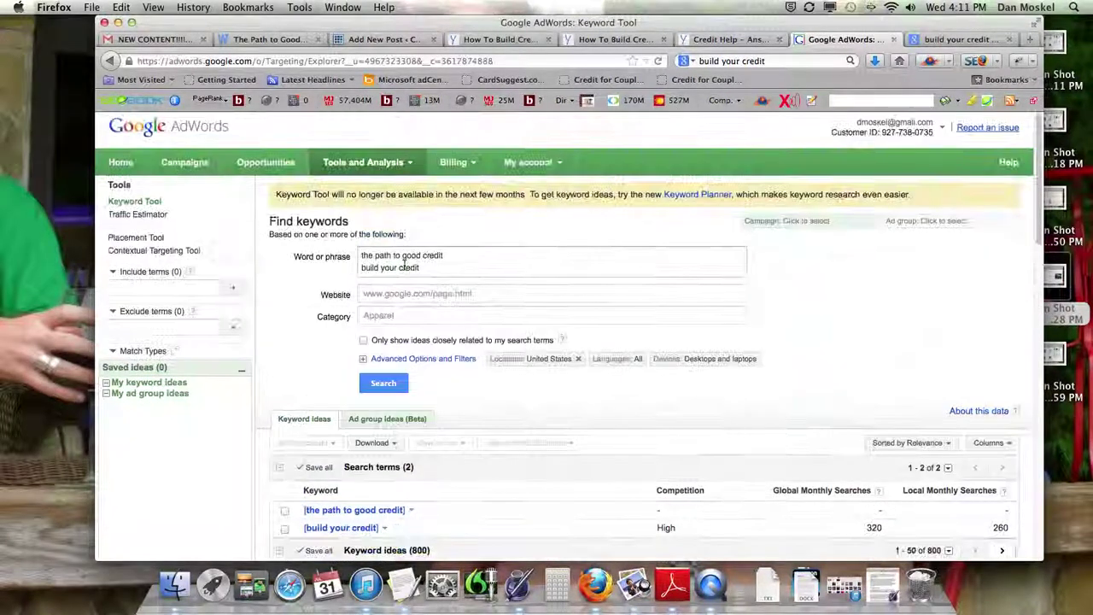
{"action": "left_click", "coordinate": [447, 271]}
{"action": "key", "text": "Return"}
{"action": "type", "text": "build your credit score"}
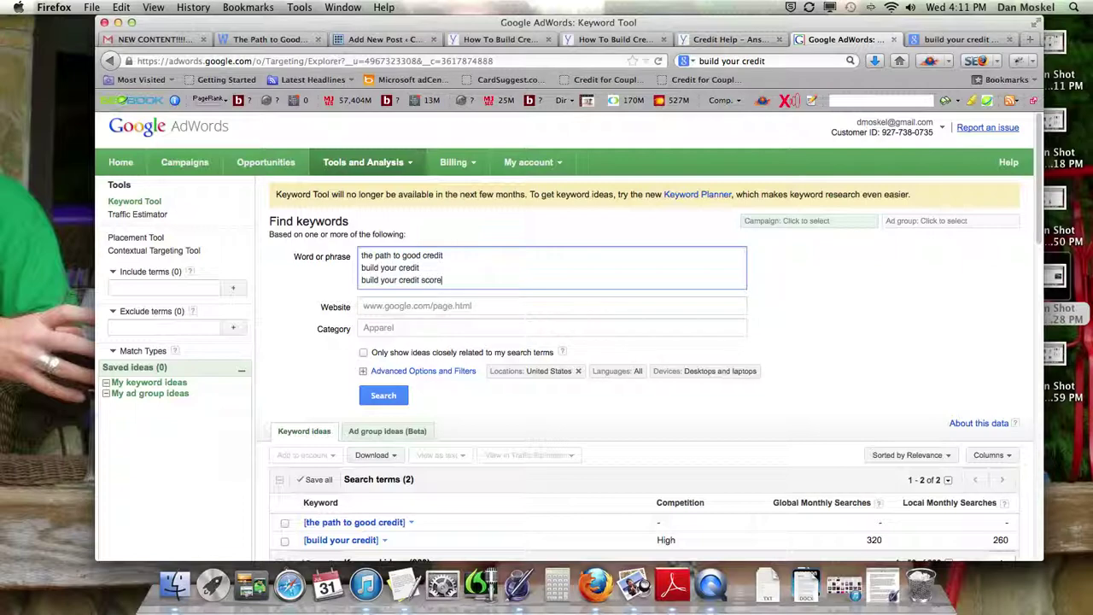
{"action": "left_click", "coordinate": [380, 394]}
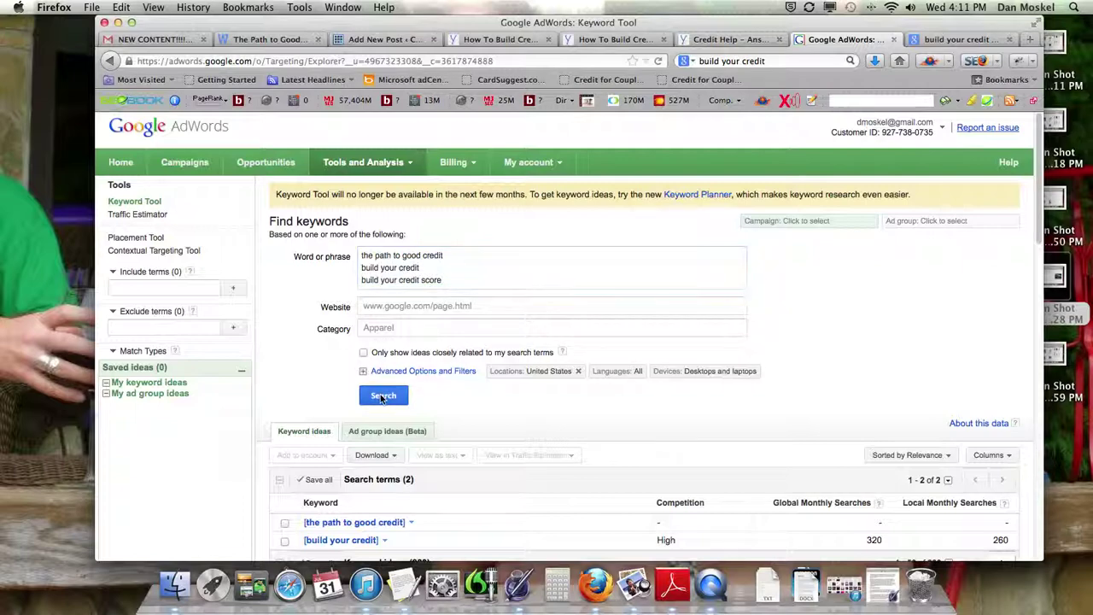
{"action": "scroll", "coordinate": [334, 384], "scroll_direction": "down", "scroll_amount": 5}
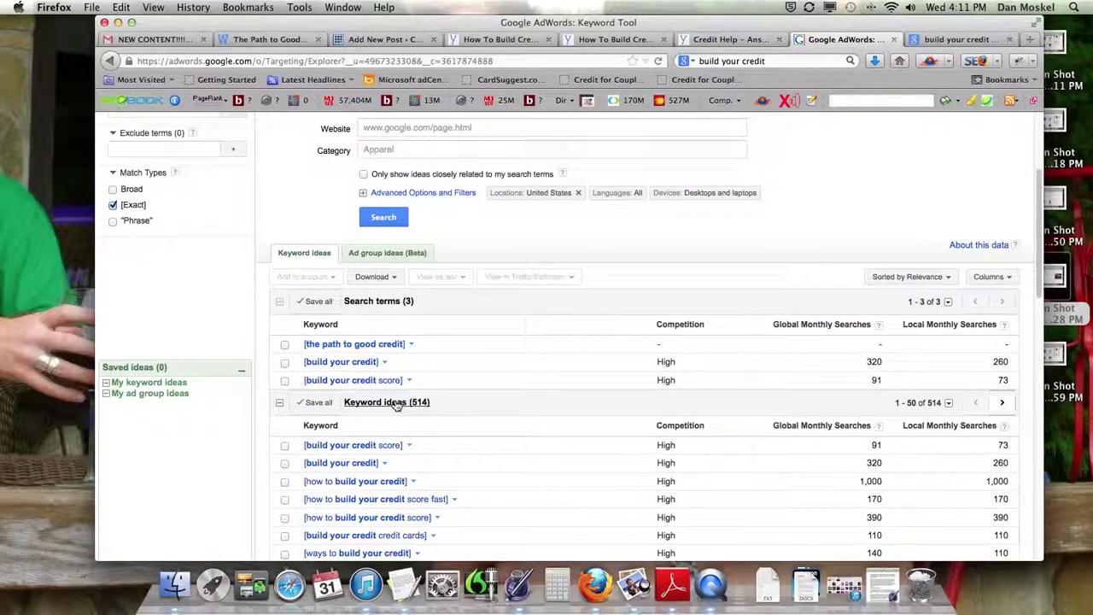
{"action": "scroll", "coordinate": [396, 405], "scroll_direction": "down", "scroll_amount": 3}
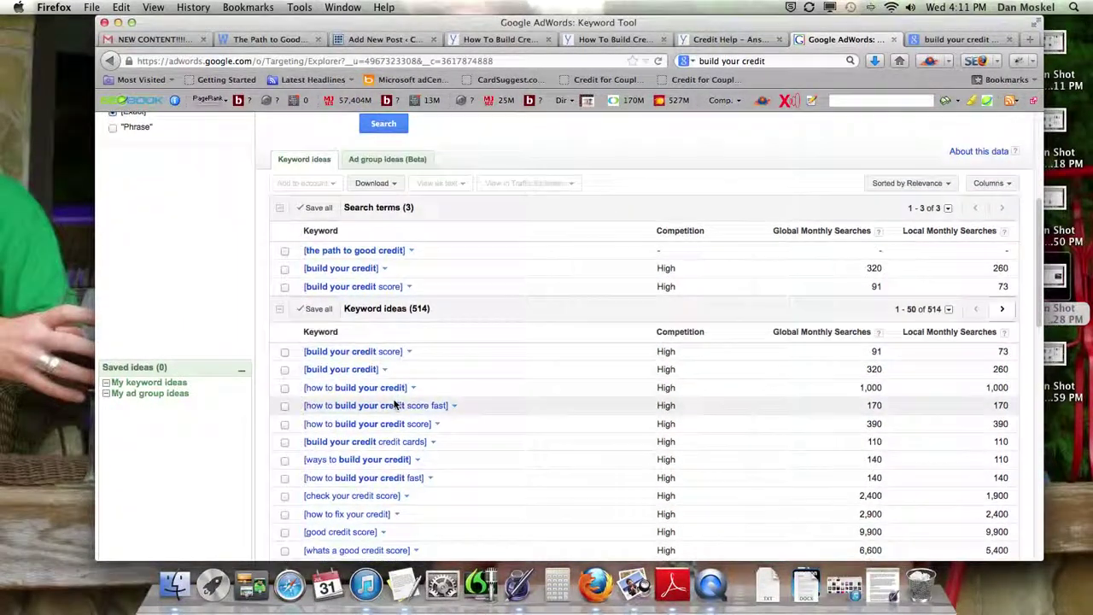
{"action": "scroll", "coordinate": [395, 405], "scroll_direction": "down", "scroll_amount": 1}
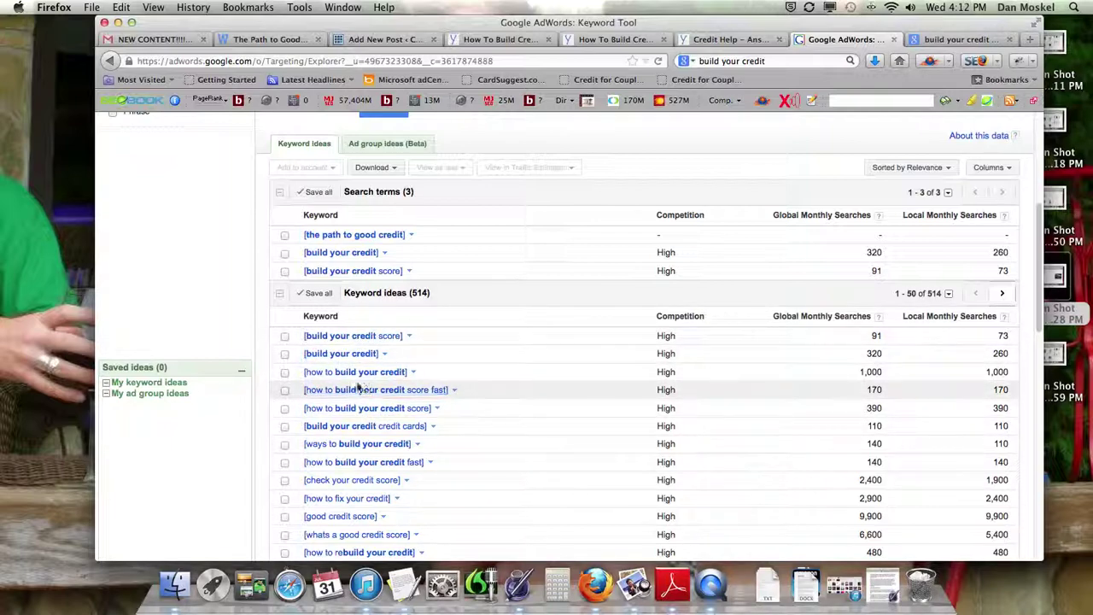
{"action": "left_click", "coordinate": [391, 39]}
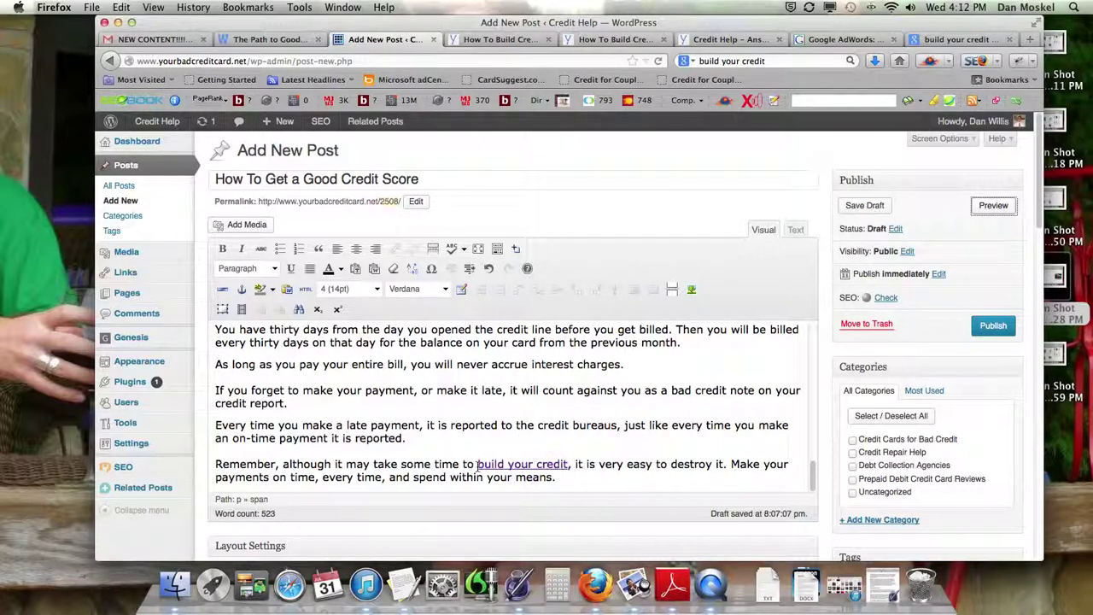
- Try replacing "your" in the linked phrase "build your credit" in the closing paragraph, and restore the original wording
{"action": "left_click", "coordinate": [536, 463]}
{"action": "key", "text": "BackSpace"}
{"action": "key", "text": "BackSpace"}
{"action": "key", "text": "BackSpace"}
{"action": "key", "text": "BackSpace"}
{"action": "key", "text": "BackSpace"}
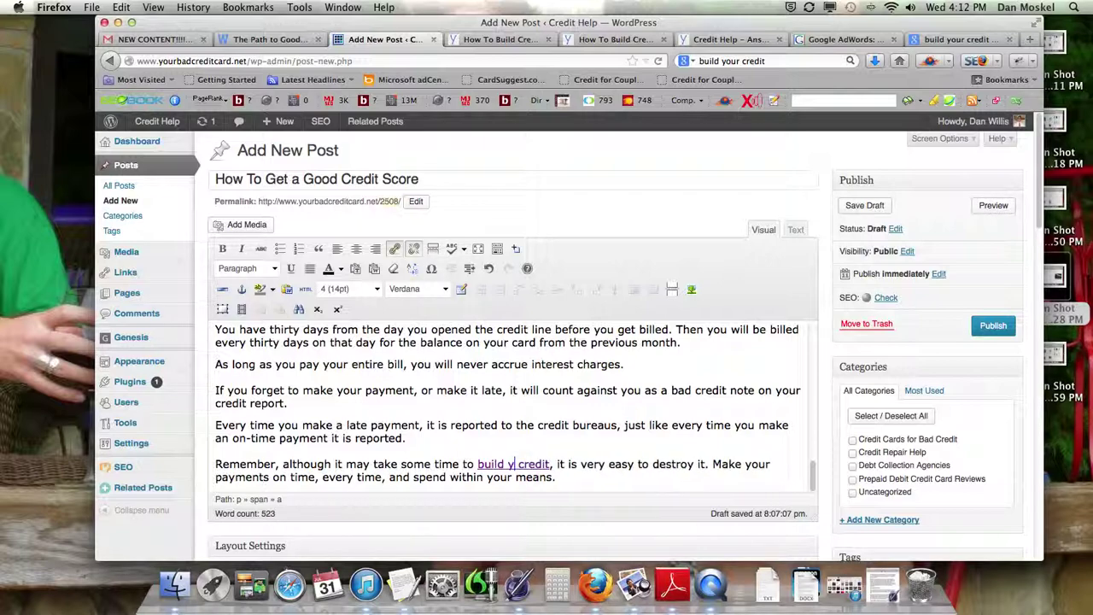
{"action": "type", "text": "goo"}
{"action": "key", "text": "BackSpace"}
{"action": "key", "text": "BackSpace"}
{"action": "key", "text": "BackSpace"}
{"action": "key", "text": "BackSpace"}
{"action": "type", "text": "your"}
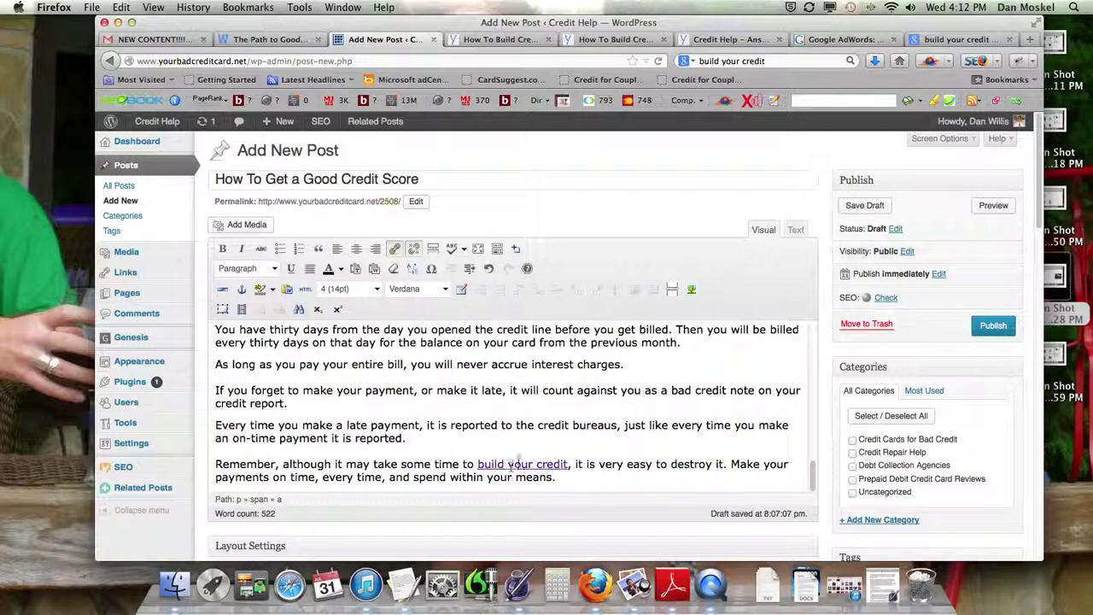
{"action": "right_click", "coordinate": [516, 418]}
{"action": "left_click", "coordinate": [509, 390]}
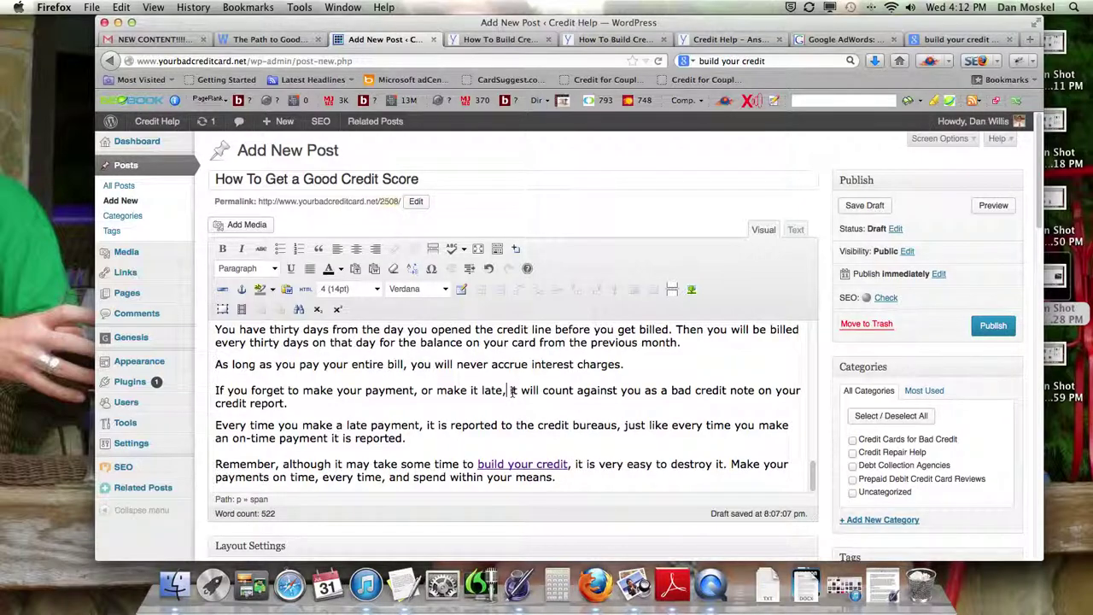
- In the Application Process section, reword the terms and conditions sentence to end with "applying for a credit card for bad credit"
{"action": "scroll", "coordinate": [509, 391], "scroll_direction": "up", "scroll_amount": 2}
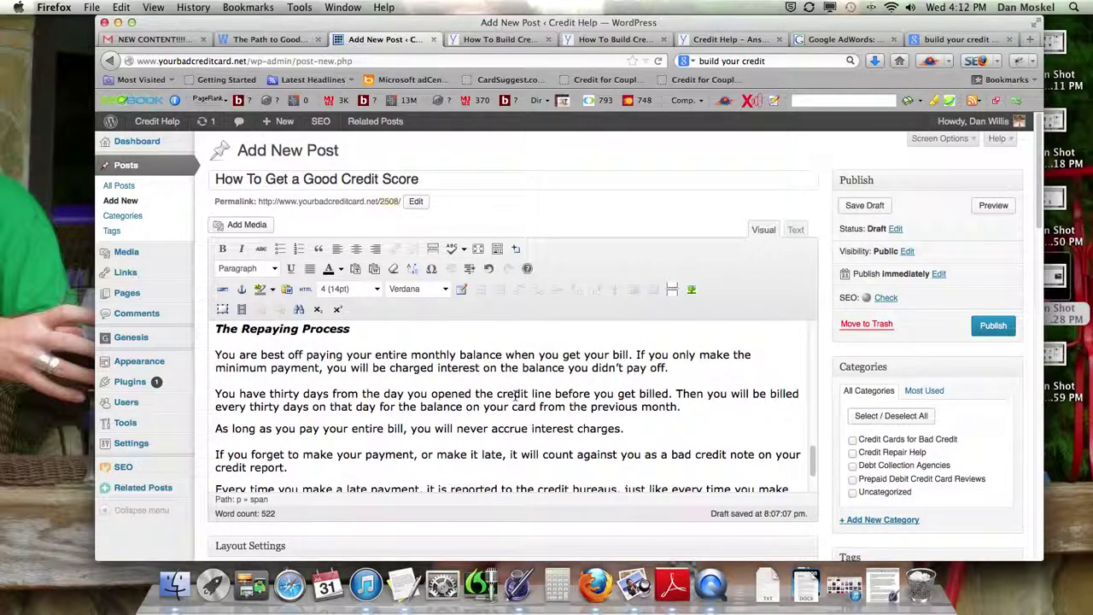
{"action": "scroll", "coordinate": [516, 393], "scroll_direction": "up", "scroll_amount": 6}
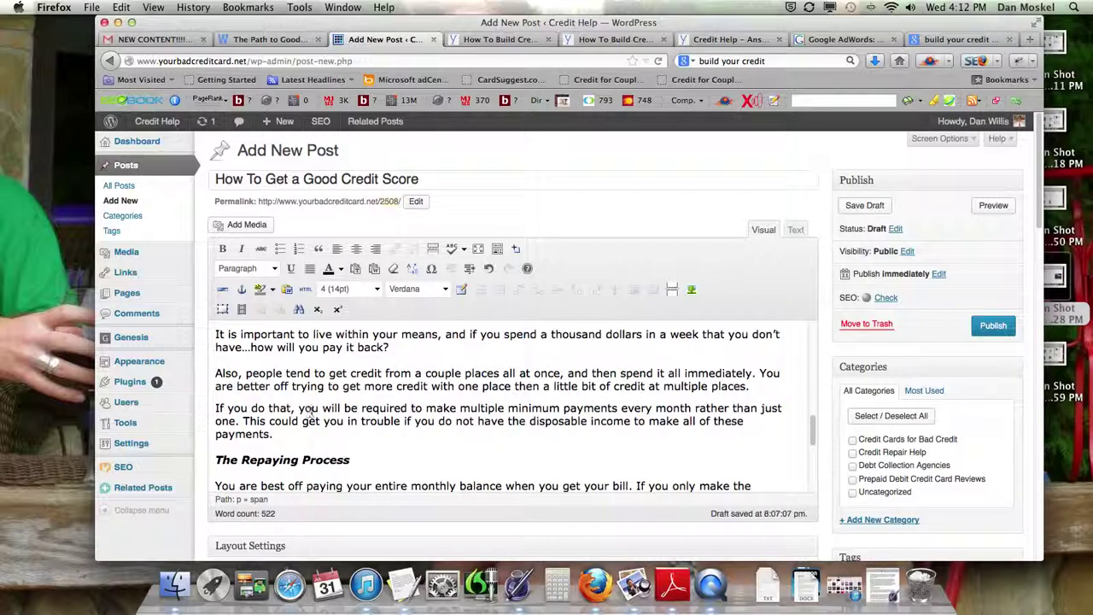
{"action": "scroll", "coordinate": [312, 412], "scroll_direction": "up", "scroll_amount": 4}
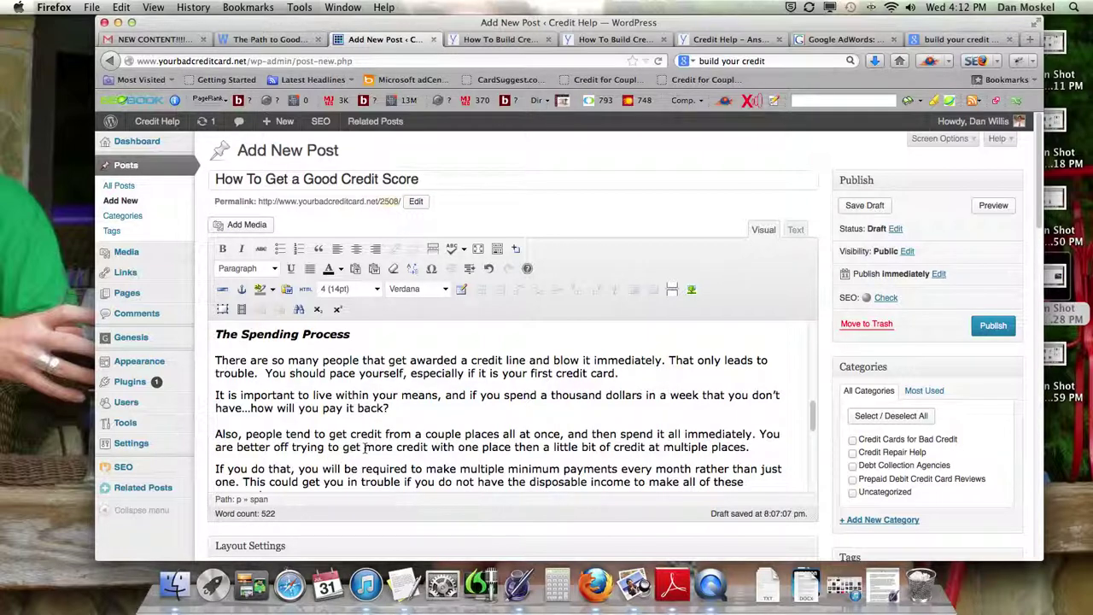
{"action": "scroll", "coordinate": [365, 448], "scroll_direction": "up", "scroll_amount": 3}
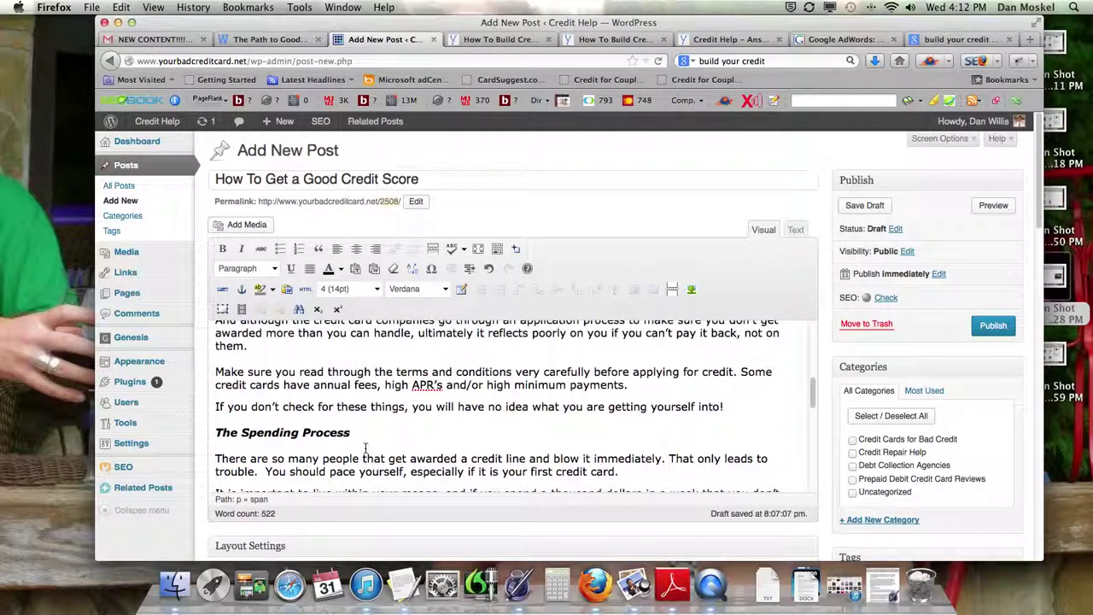
{"action": "scroll", "coordinate": [365, 447], "scroll_direction": "up", "scroll_amount": 3}
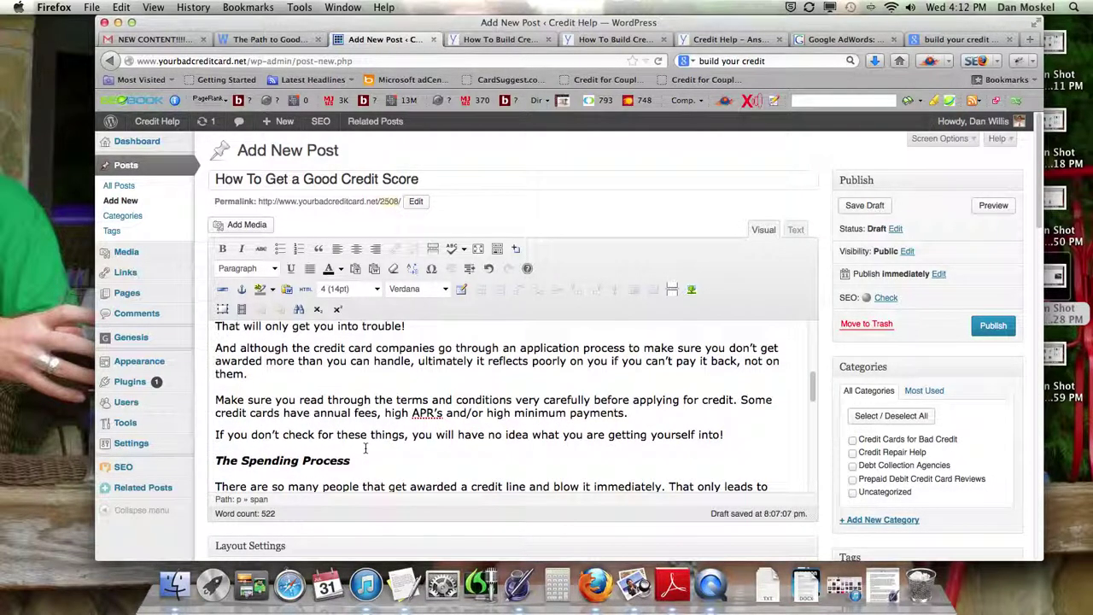
{"action": "scroll", "coordinate": [365, 447], "scroll_direction": "up", "scroll_amount": 1}
{"action": "scroll", "coordinate": [365, 448], "scroll_direction": "up", "scroll_amount": 1}
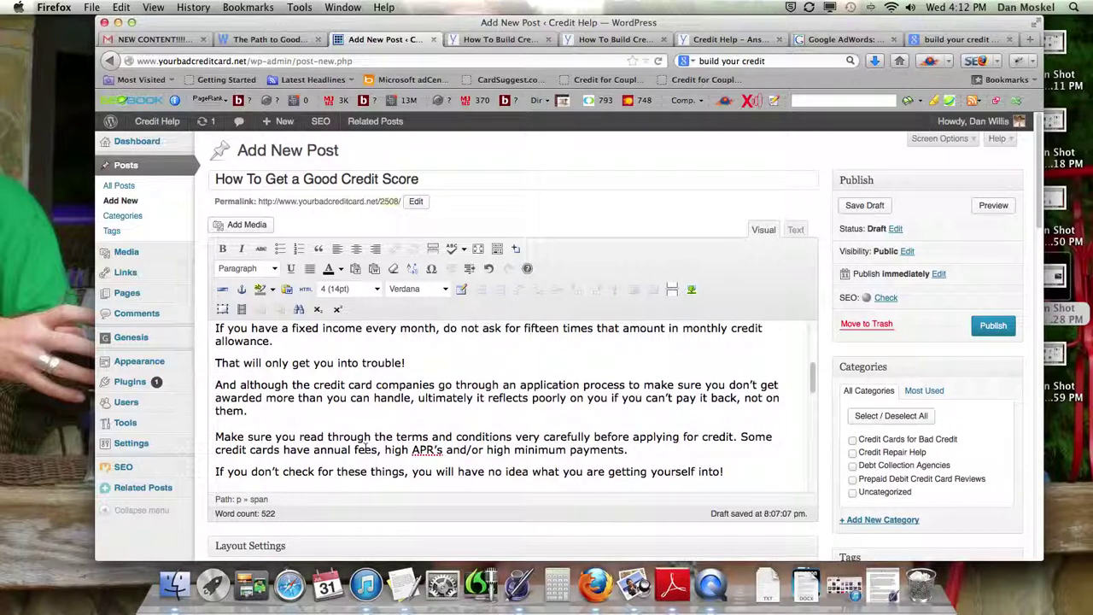
{"action": "scroll", "coordinate": [365, 447], "scroll_direction": "up", "scroll_amount": 1}
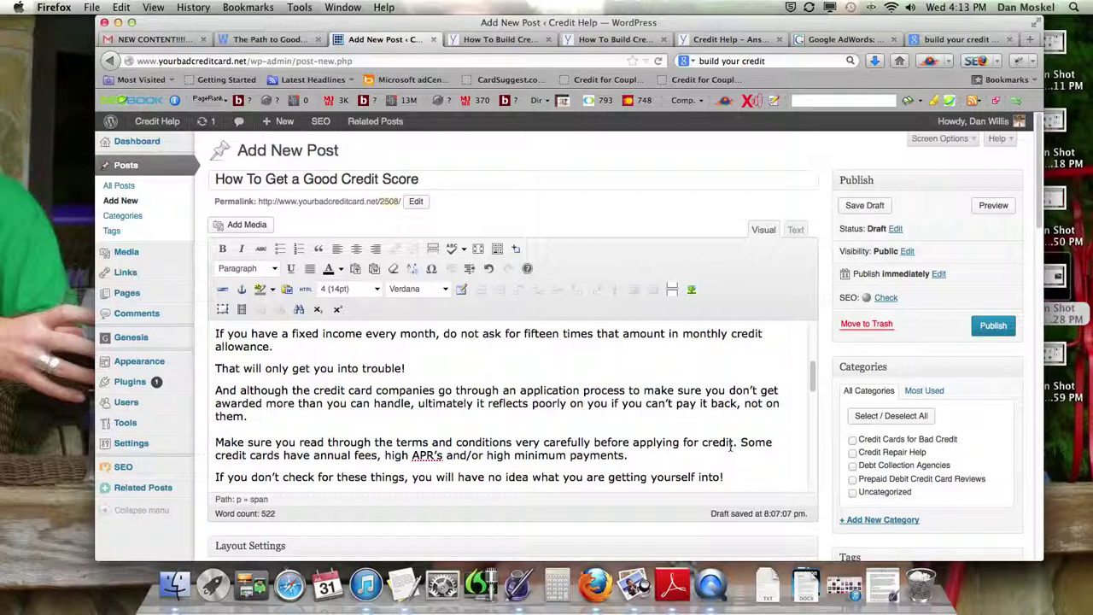
{"action": "left_click", "coordinate": [737, 442]}
{"action": "type", "text": "a"}
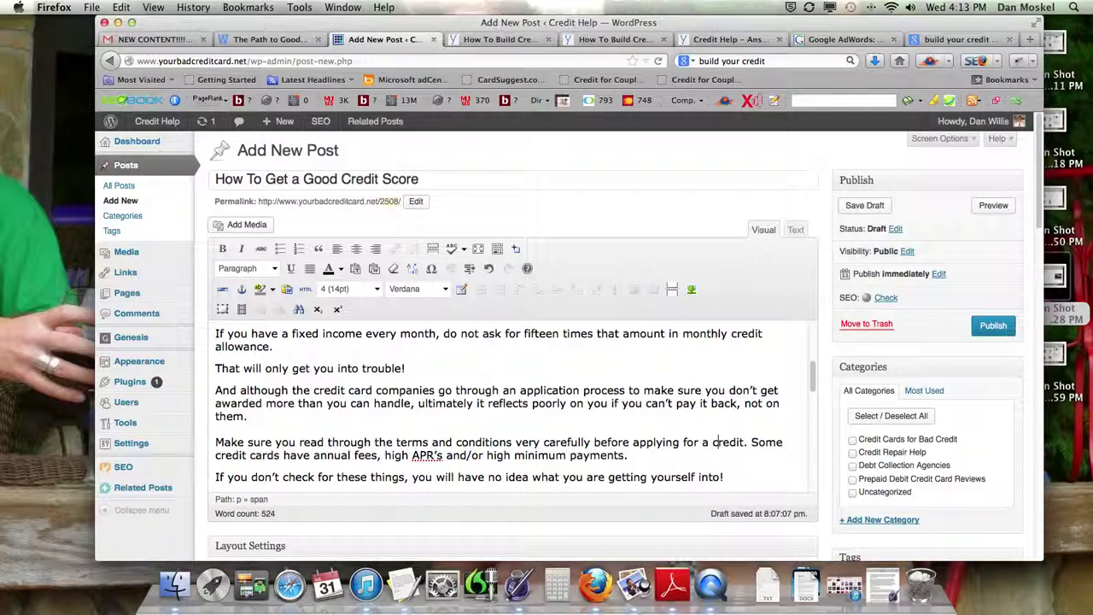
{"action": "type", "text": " credit card for ba"}
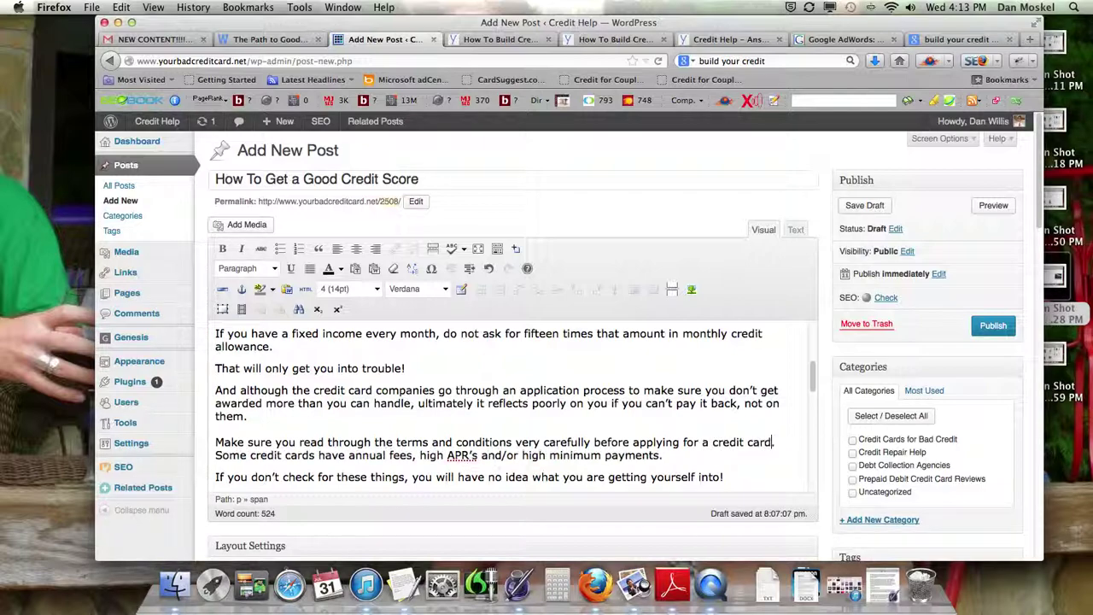
{"action": "type", "text": "d credit"}
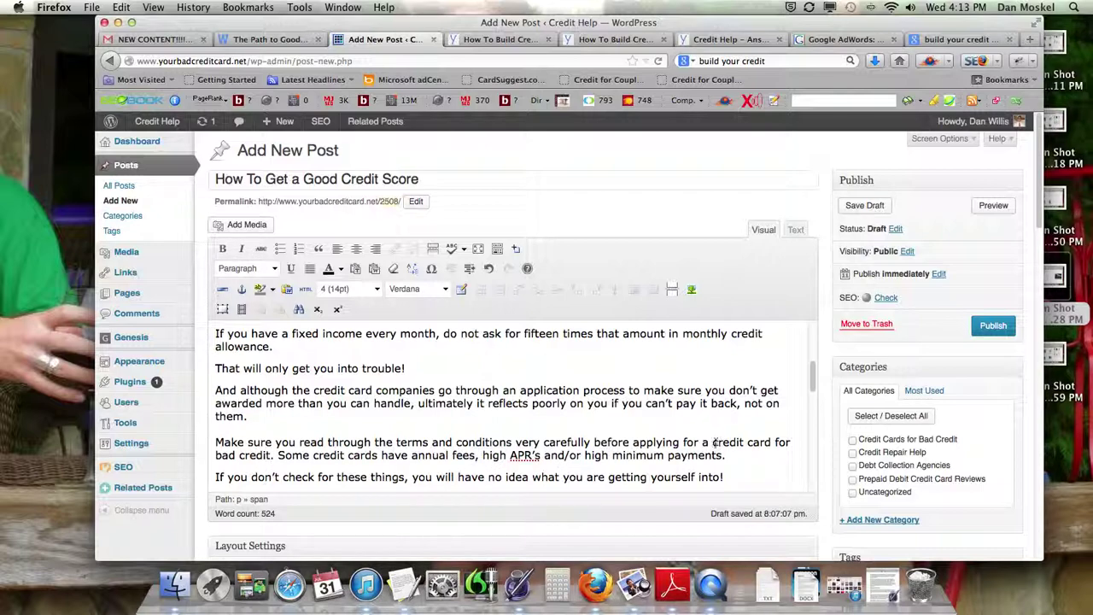
- Select "credit card for bad credit" in the draft, add the phrase to the AdWords Keyword Tool search, and check its search volume
{"action": "left_click_drag", "start_coordinate": [712, 442], "coordinate": [277, 454]}
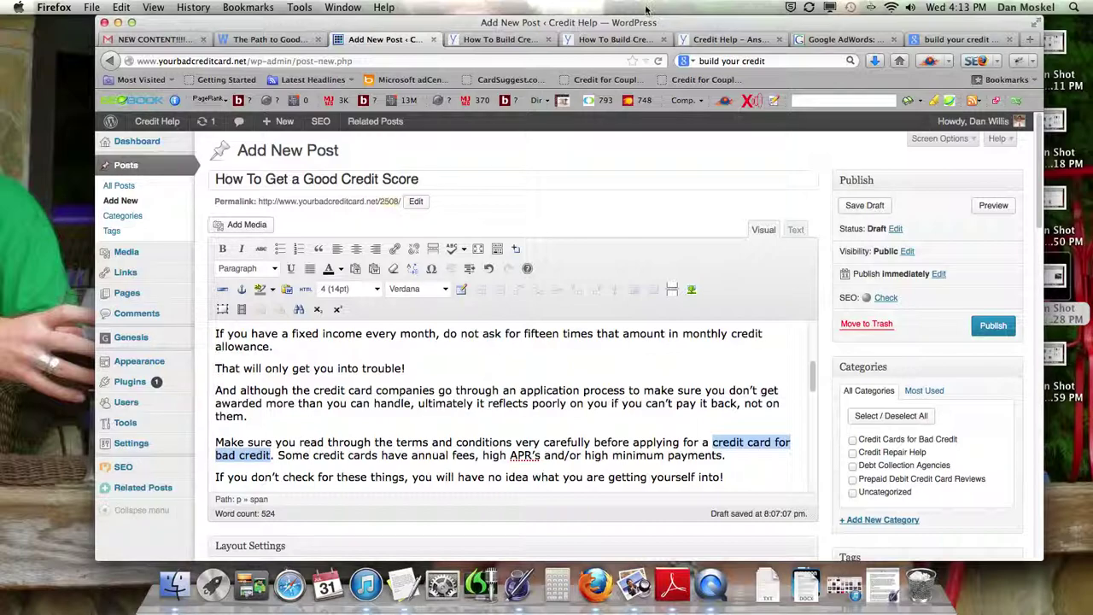
{"action": "left_click", "coordinate": [837, 39]}
{"action": "scroll", "coordinate": [467, 247], "scroll_direction": "up", "scroll_amount": 5}
{"action": "left_click", "coordinate": [496, 222]}
{"action": "key", "text": "Return"}
{"action": "type", "text": "cred"}
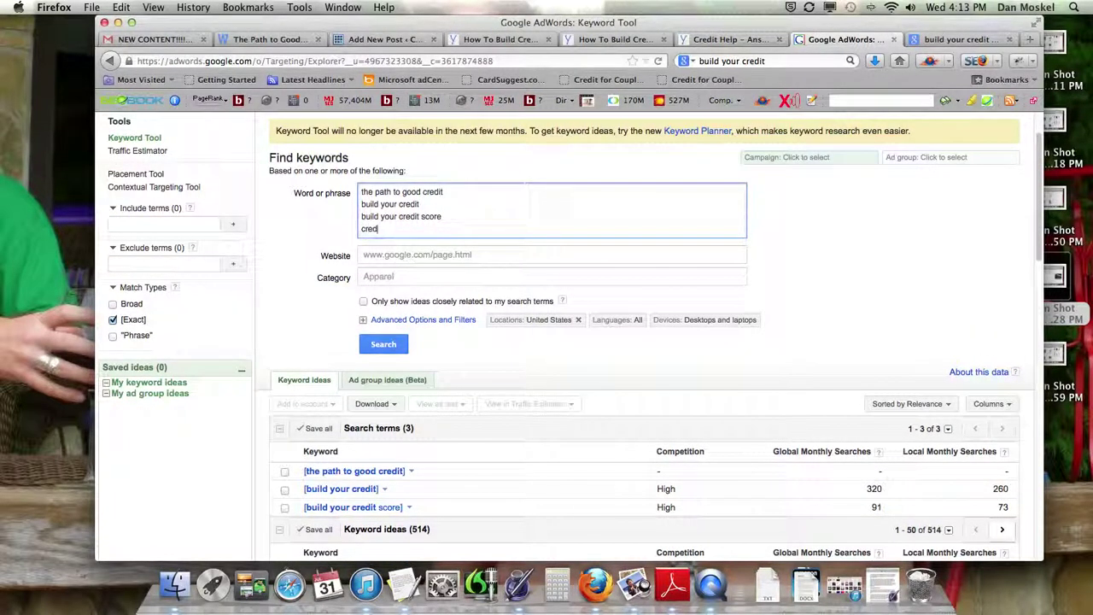
{"action": "type", "text": "it card fi"}
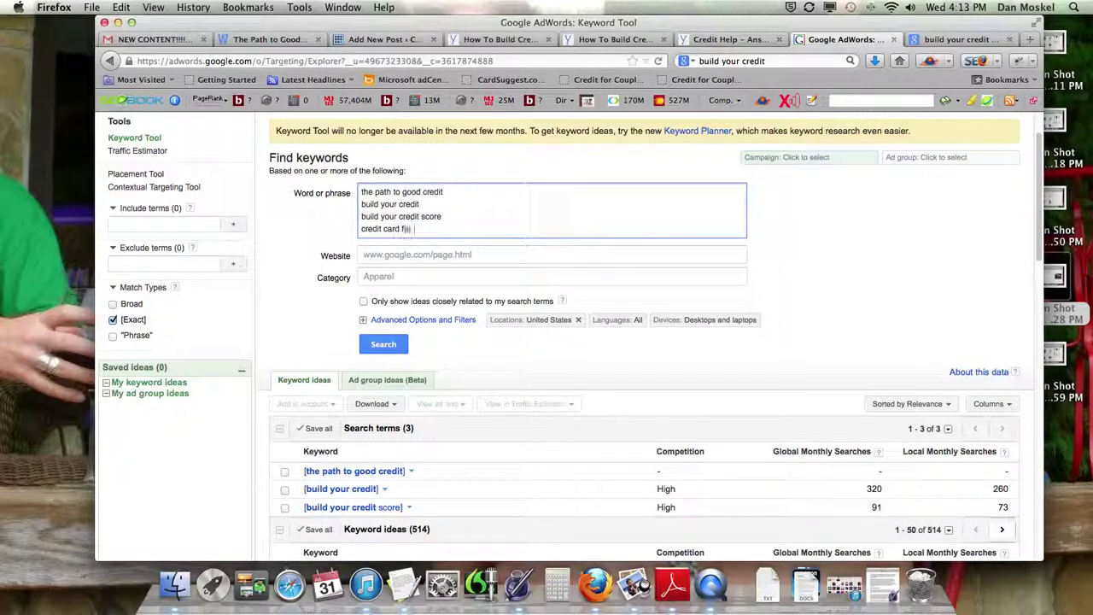
{"action": "type", "text": "r bad credit"}
{"action": "left_click", "coordinate": [384, 344]}
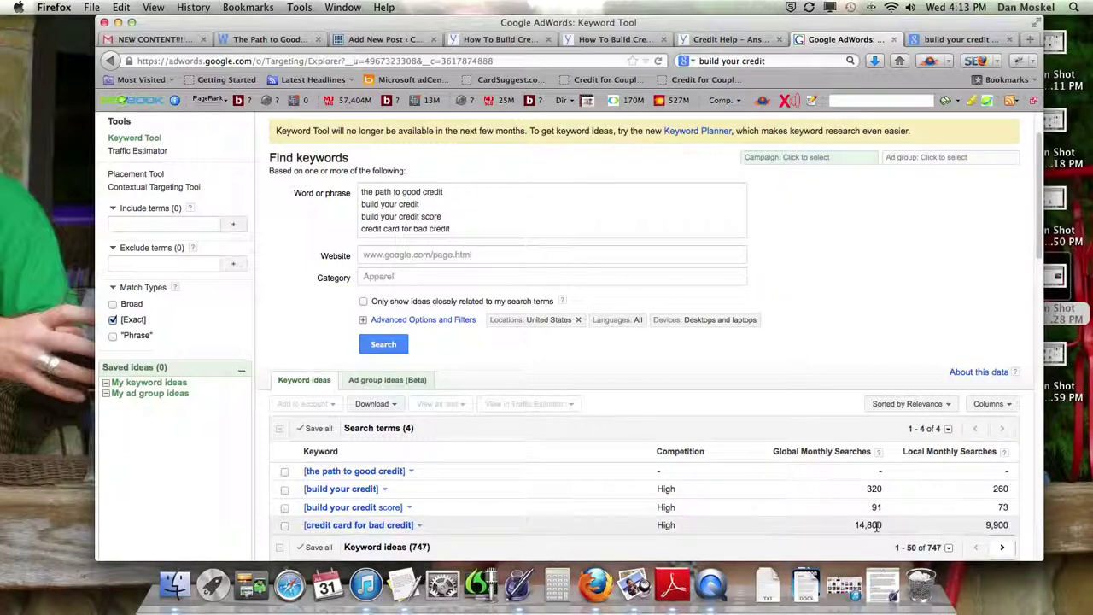
- Open the site's Credit Cards for Bad Credit category page, look through its articles, and copy the page's URL
{"action": "left_click", "coordinate": [728, 40]}
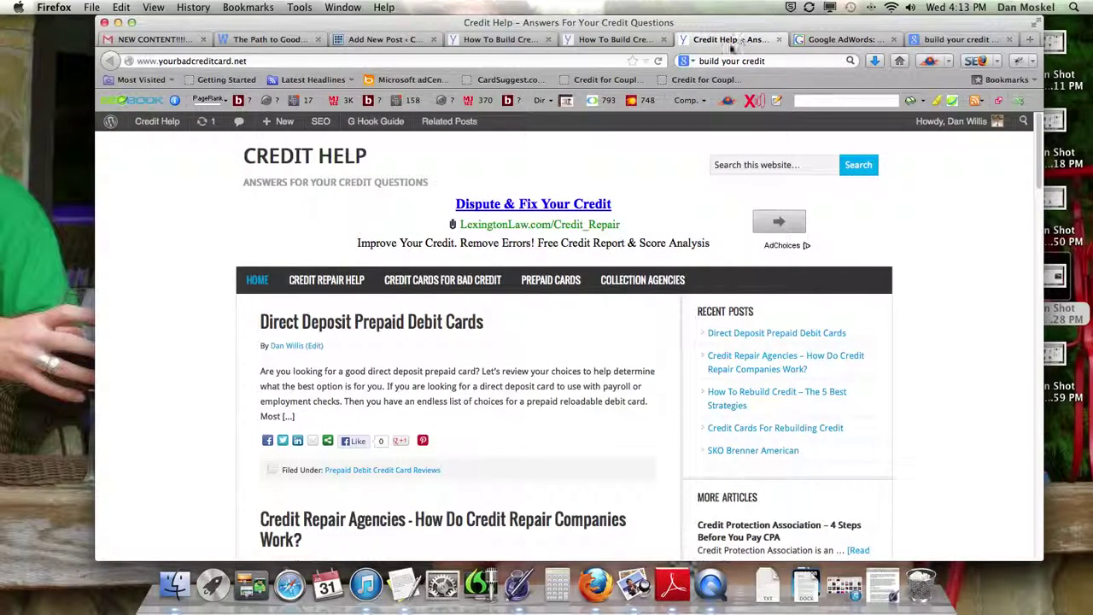
{"action": "left_click", "coordinate": [454, 287]}
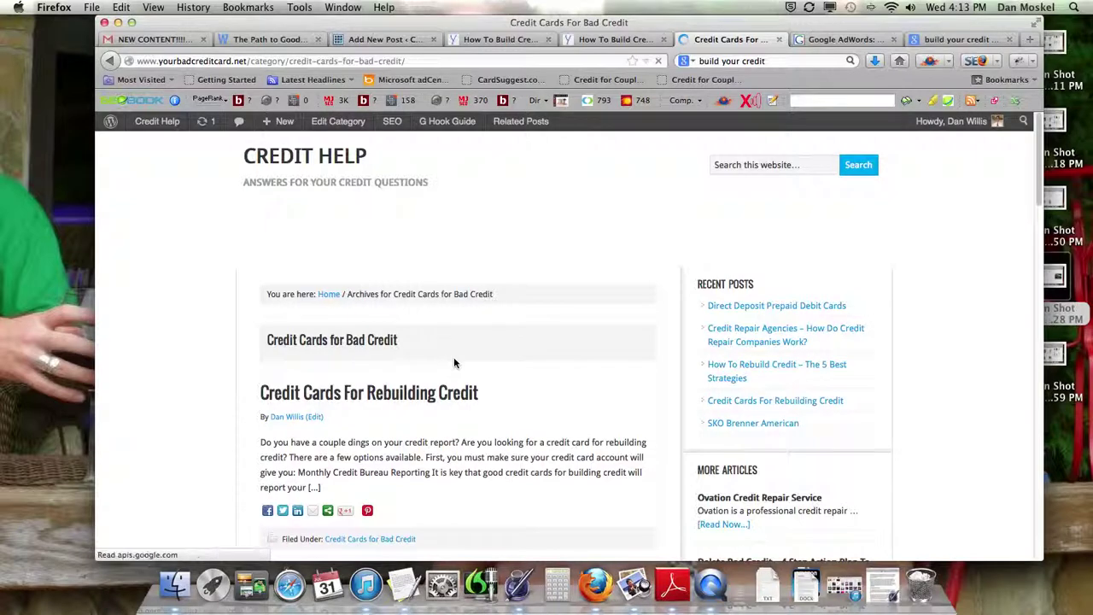
{"action": "scroll", "coordinate": [453, 362], "scroll_direction": "down", "scroll_amount": 10}
{"action": "scroll", "coordinate": [454, 362], "scroll_direction": "down", "scroll_amount": 20}
{"action": "scroll", "coordinate": [455, 366], "scroll_direction": "down", "scroll_amount": 15}
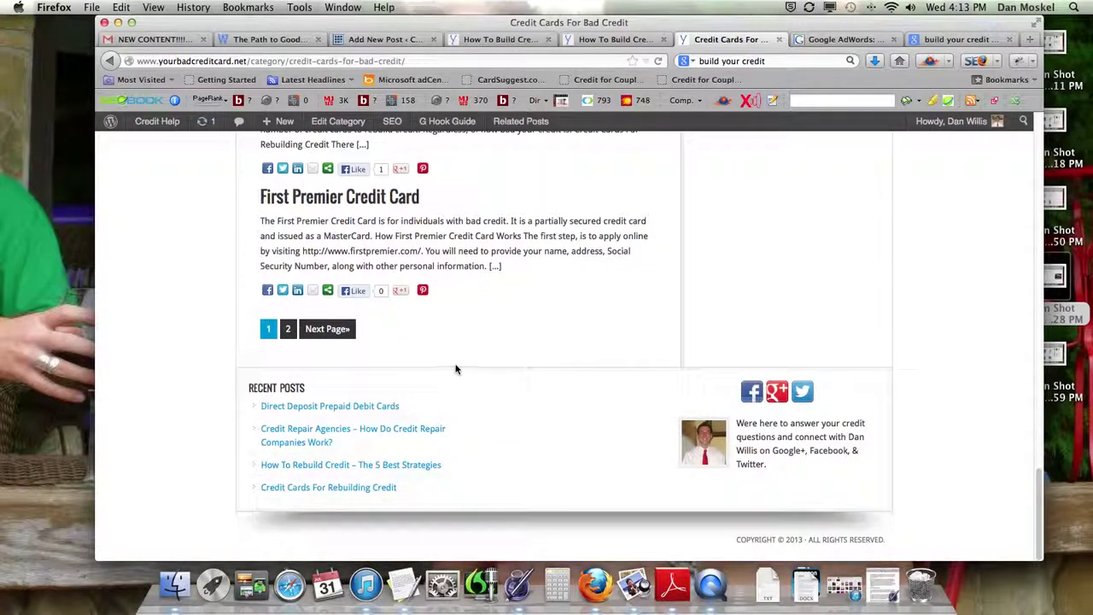
{"action": "scroll", "coordinate": [455, 367], "scroll_direction": "up", "scroll_amount": 20}
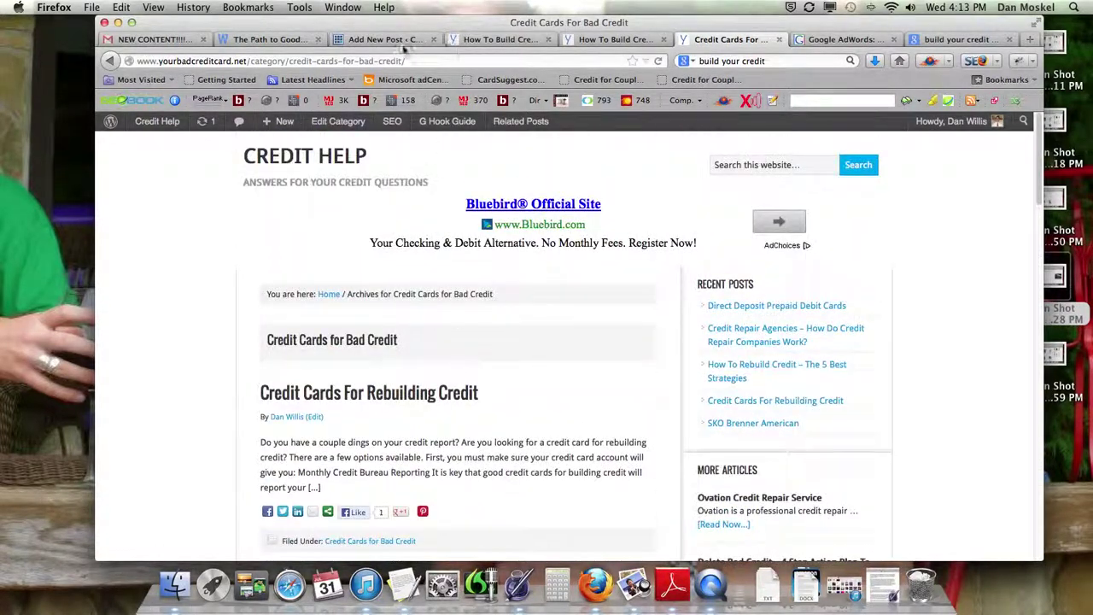
{"action": "left_click", "coordinate": [324, 61]}
{"action": "right_click", "coordinate": [324, 61]}
{"action": "left_click", "coordinate": [347, 102]}
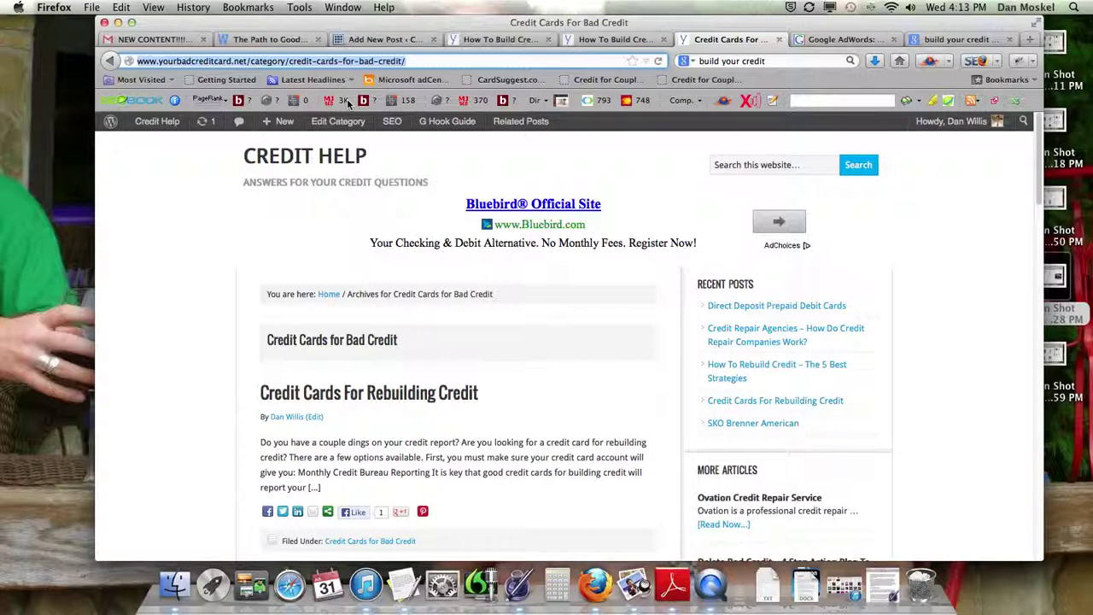
- Assign the draft post to the Credit Repair Help category, look at that category's page on the site, and return to the draft
{"action": "left_click", "coordinate": [384, 39]}
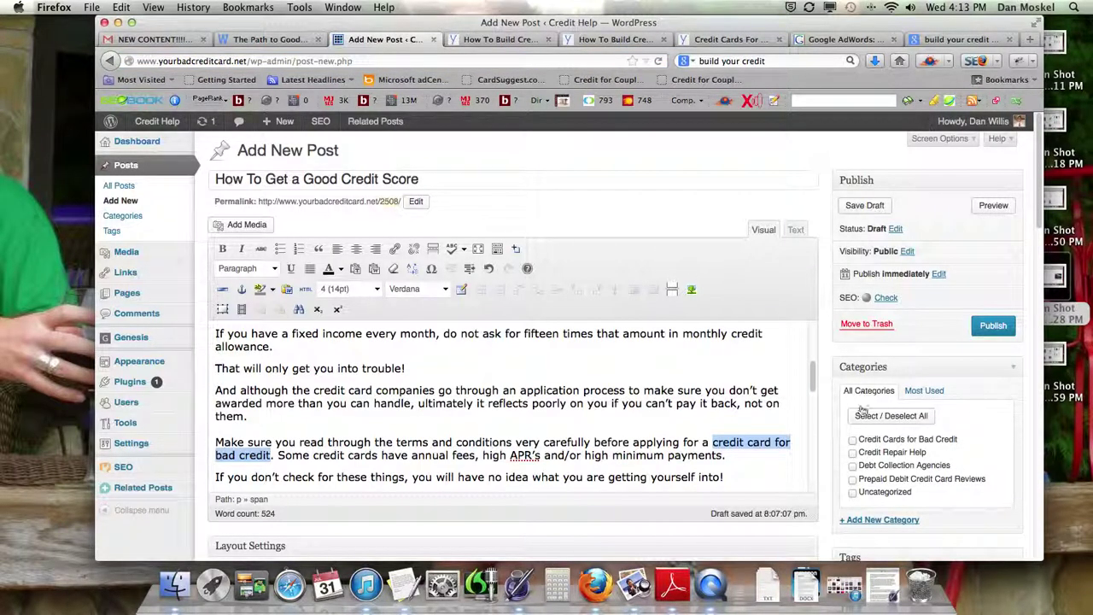
{"action": "left_click", "coordinate": [852, 452]}
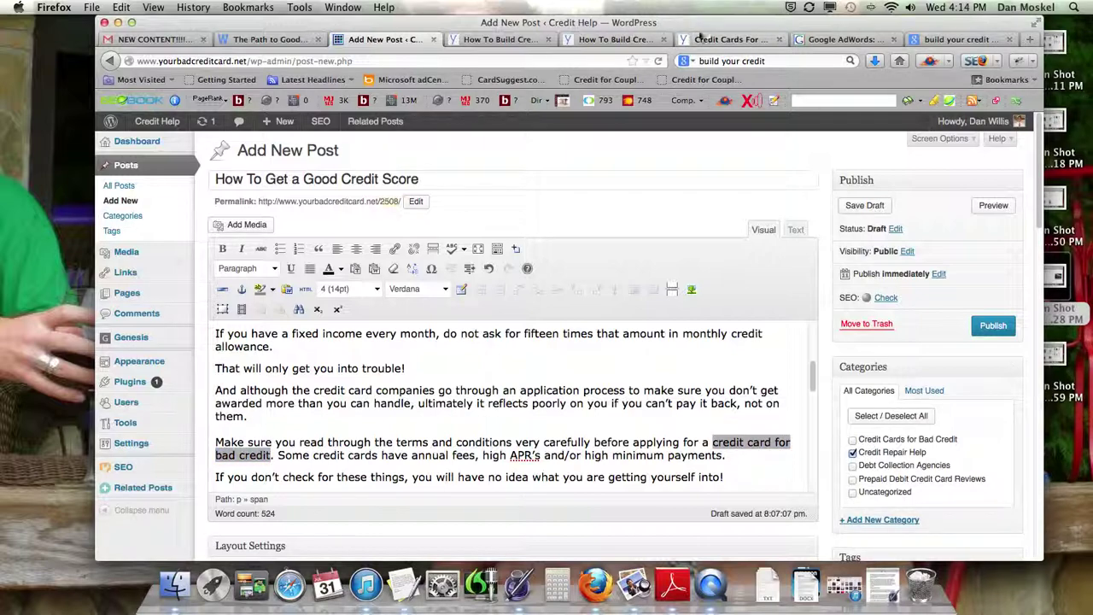
{"action": "left_click", "coordinate": [720, 40]}
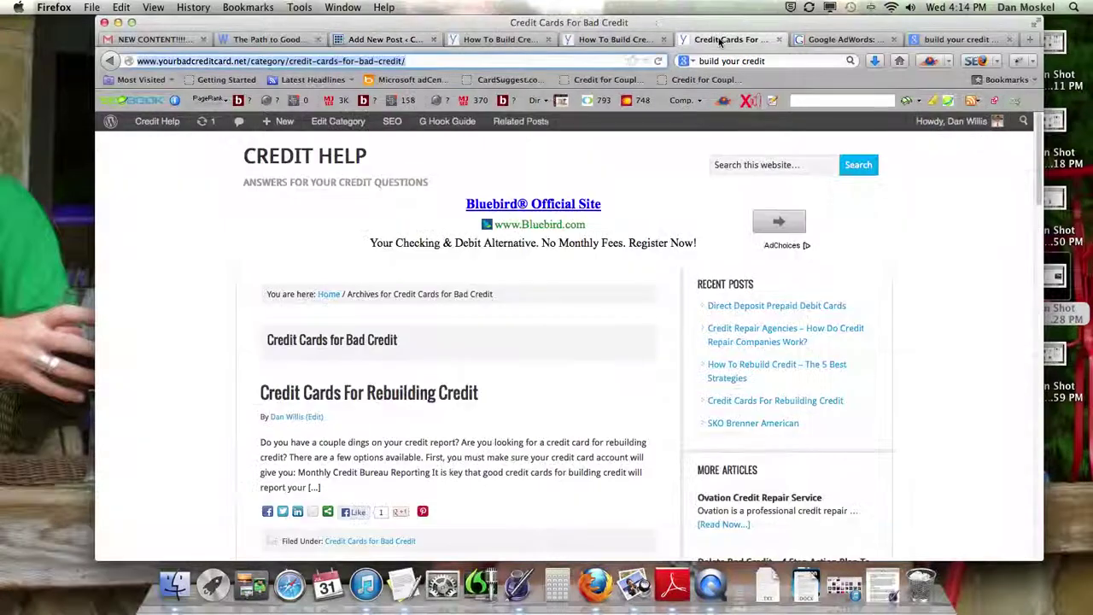
{"action": "left_click", "coordinate": [329, 294]}
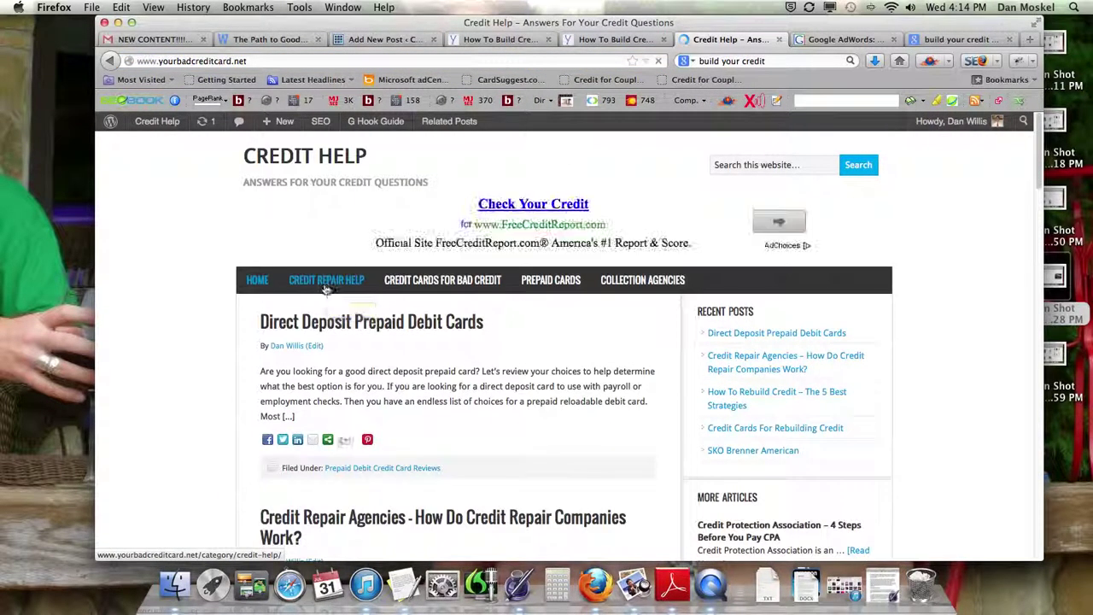
{"action": "left_click", "coordinate": [324, 284]}
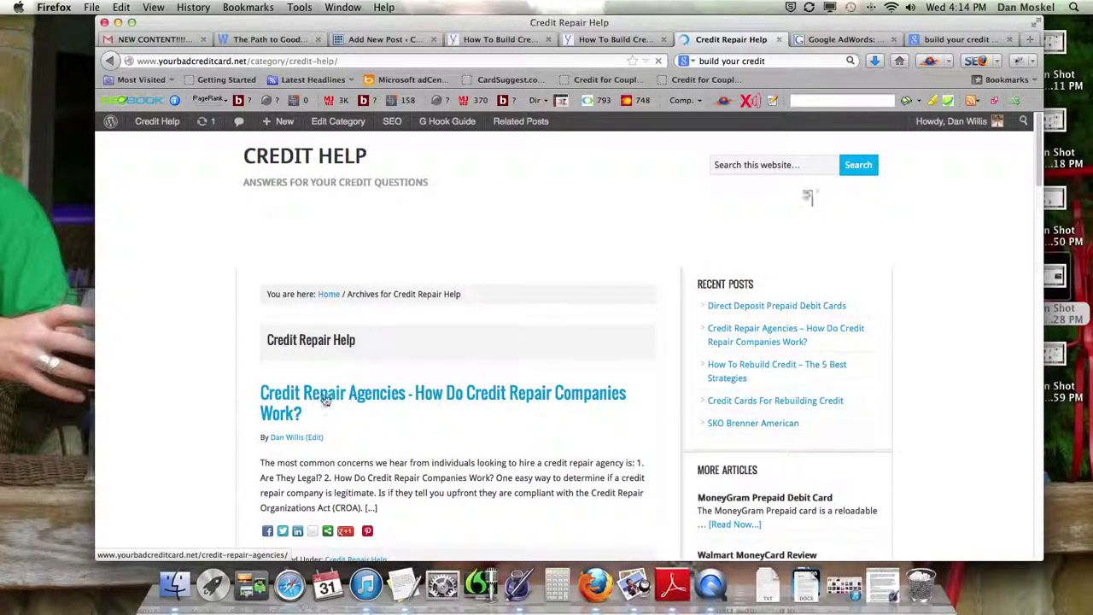
{"action": "left_click", "coordinate": [386, 39]}
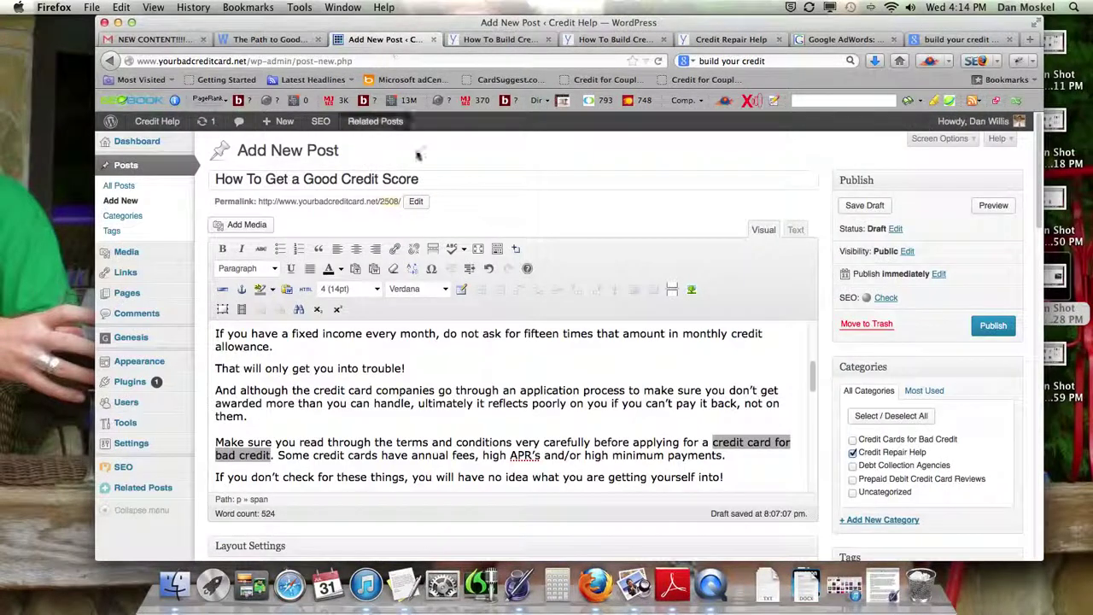
- Link the selected phrase "credit card for bad credit" to the copied Credit Cards for Bad Credit category URL
{"action": "left_click", "coordinate": [395, 248]}
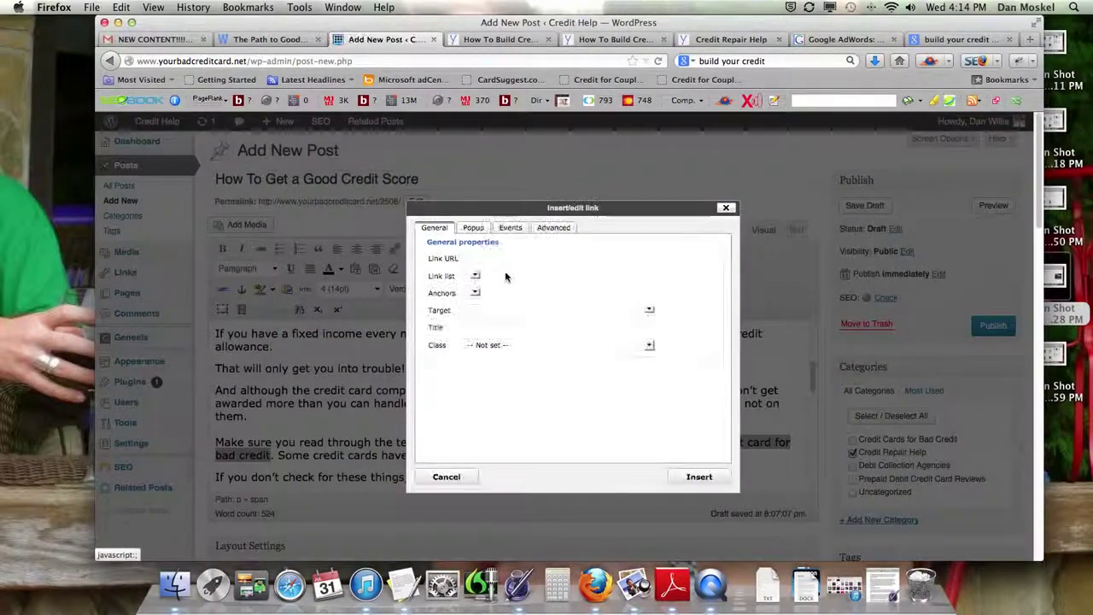
{"action": "key", "text": "super+v"}
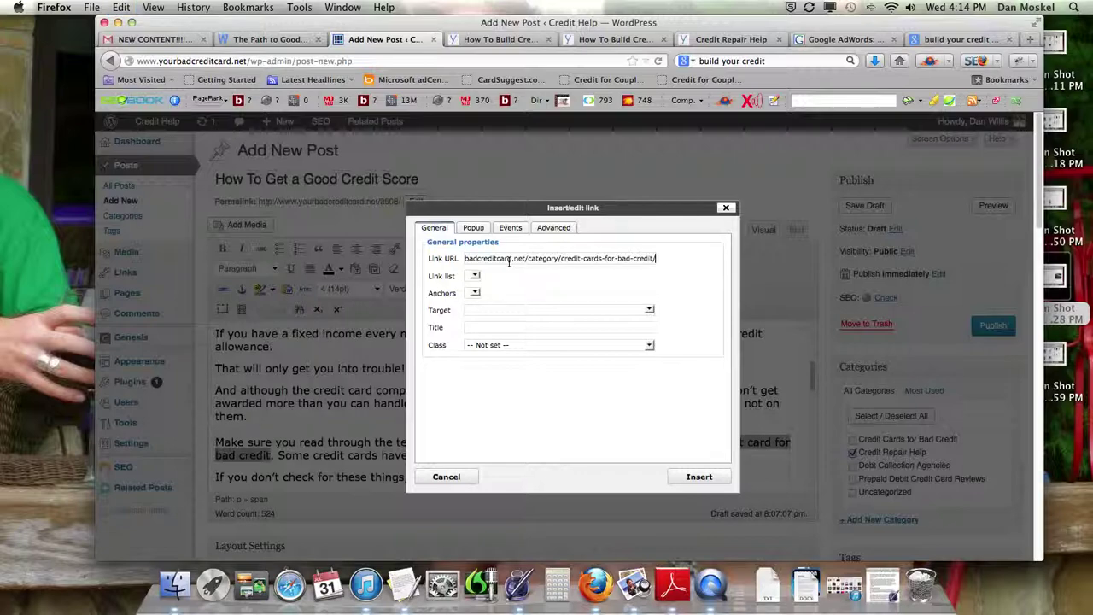
{"action": "left_click", "coordinate": [700, 477]}
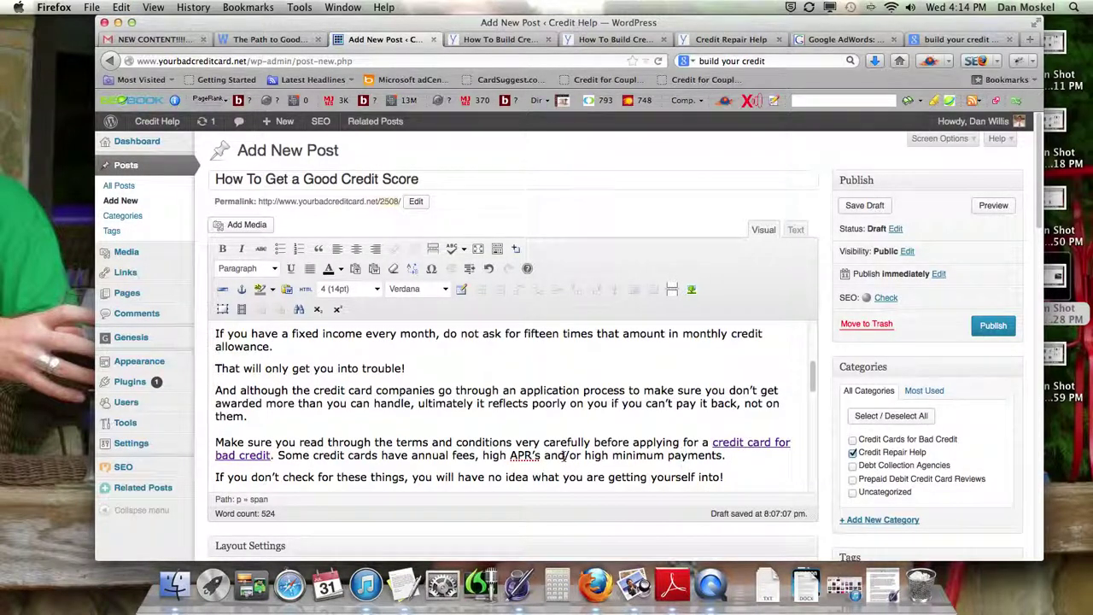
- Review the draft from the introduction through the Application and Spending Process sections for wording and further link opportunities
{"action": "scroll", "coordinate": [564, 455], "scroll_direction": "down", "scroll_amount": 5}
{"action": "scroll", "coordinate": [564, 461], "scroll_direction": "up", "scroll_amount": 8}
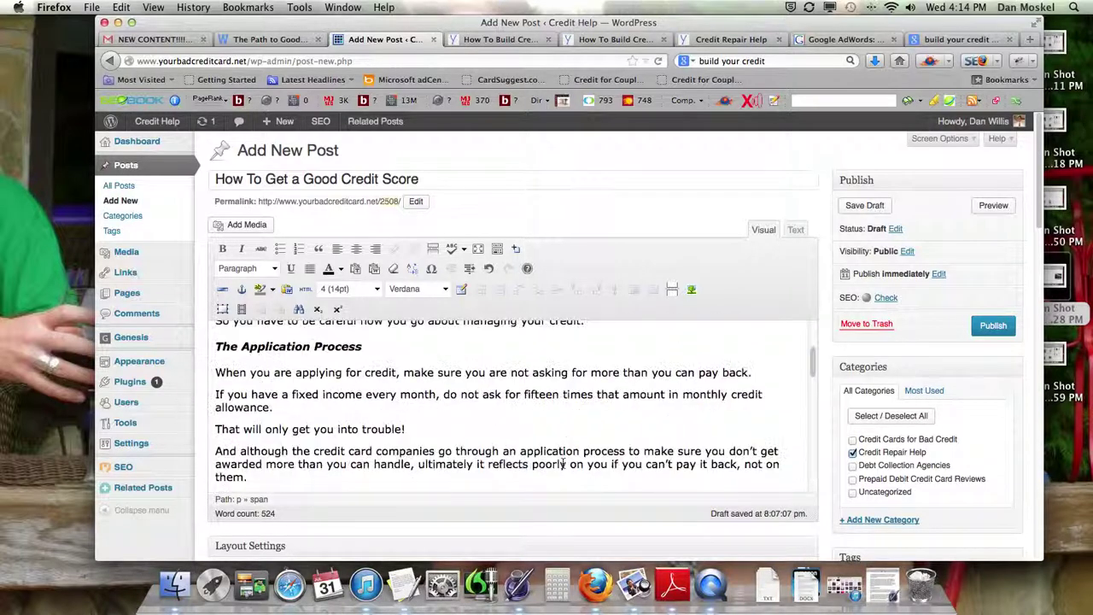
{"action": "scroll", "coordinate": [564, 462], "scroll_direction": "up", "scroll_amount": 3}
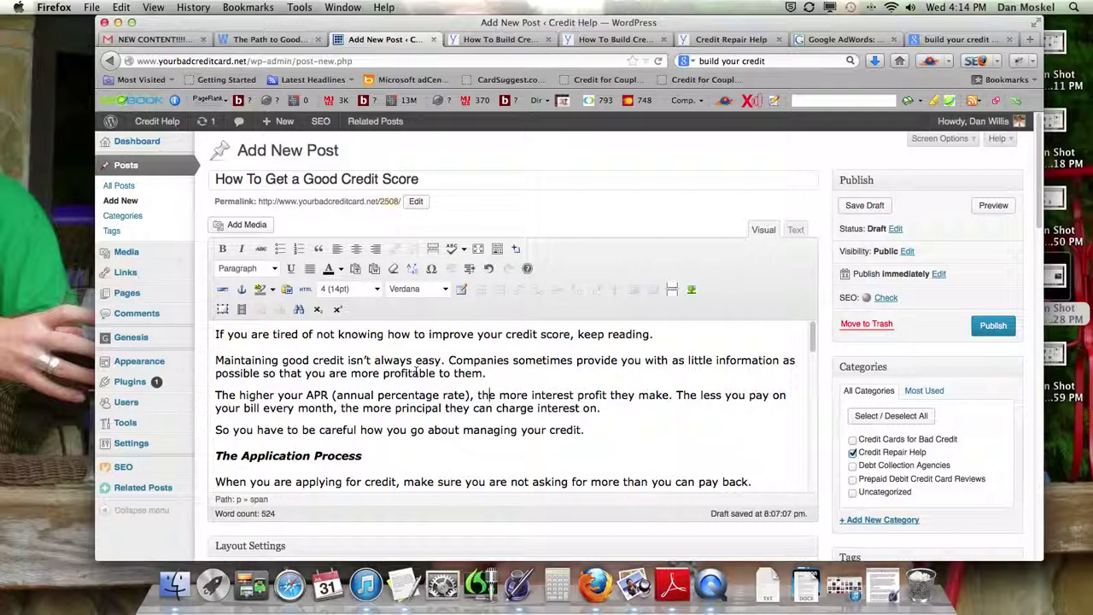
{"action": "scroll", "coordinate": [431, 376], "scroll_direction": "down", "scroll_amount": 3}
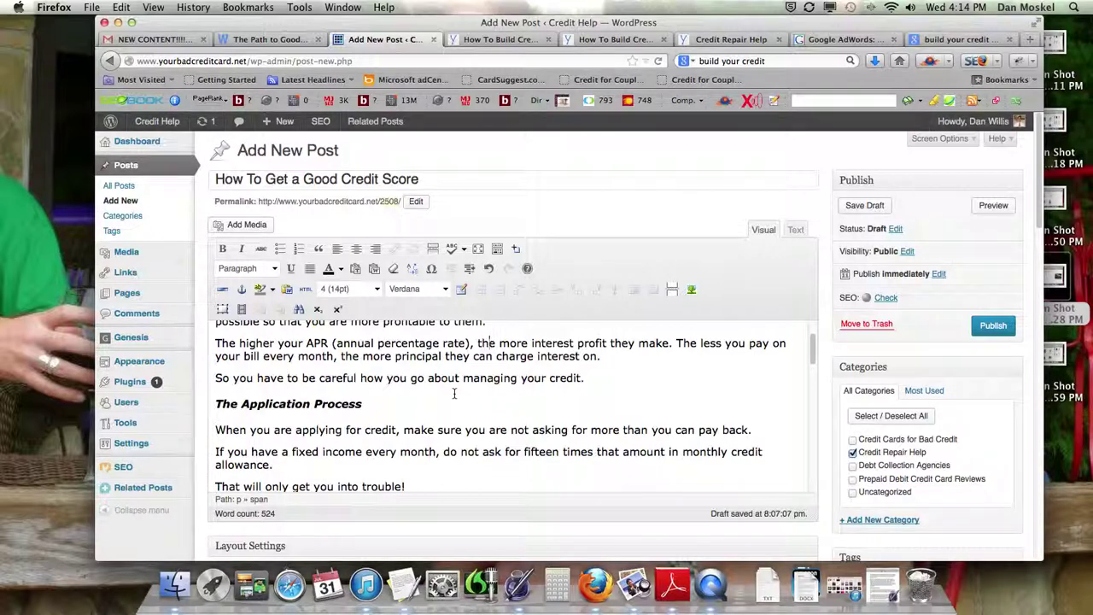
{"action": "scroll", "coordinate": [454, 393], "scroll_direction": "up", "scroll_amount": 6}
{"action": "scroll", "coordinate": [454, 393], "scroll_direction": "down", "scroll_amount": 9}
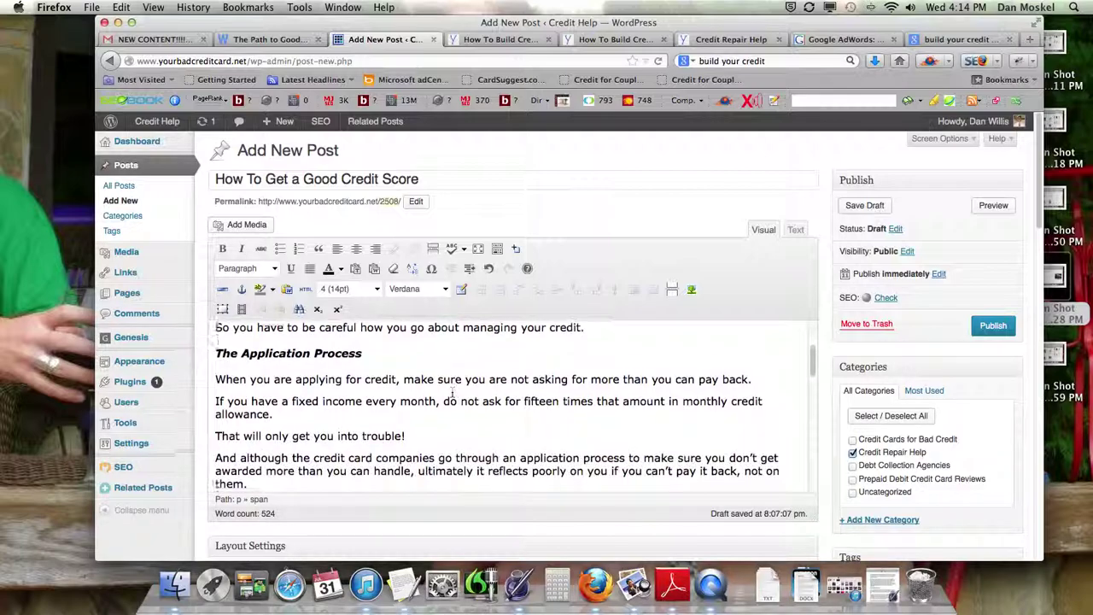
{"action": "scroll", "coordinate": [452, 393], "scroll_direction": "down", "scroll_amount": 2}
{"action": "scroll", "coordinate": [451, 398], "scroll_direction": "down", "scroll_amount": 3}
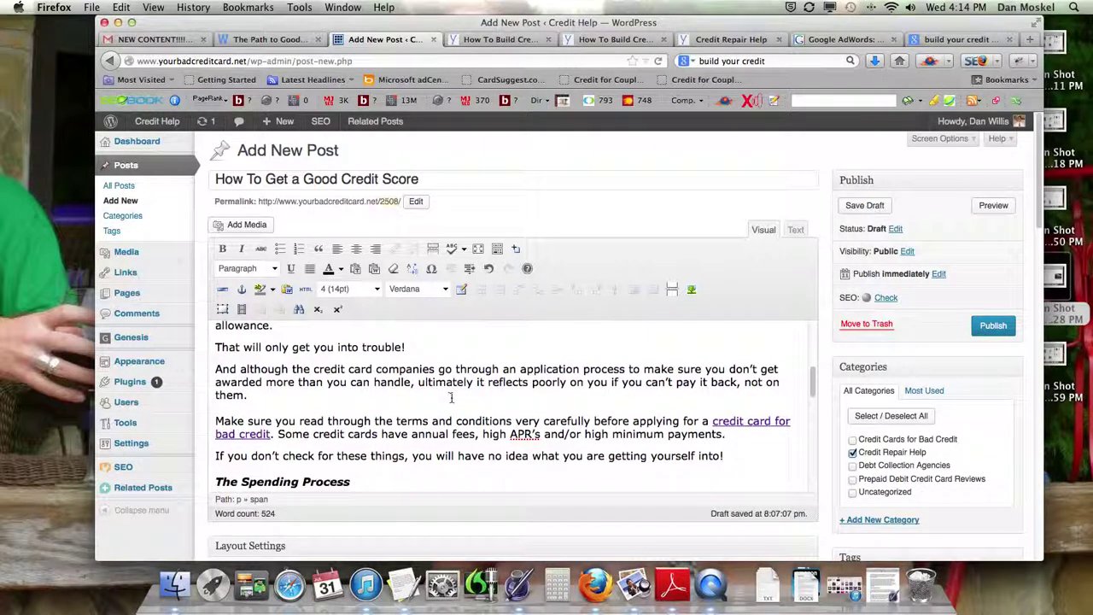
{"action": "scroll", "coordinate": [454, 397], "scroll_direction": "down", "scroll_amount": 5}
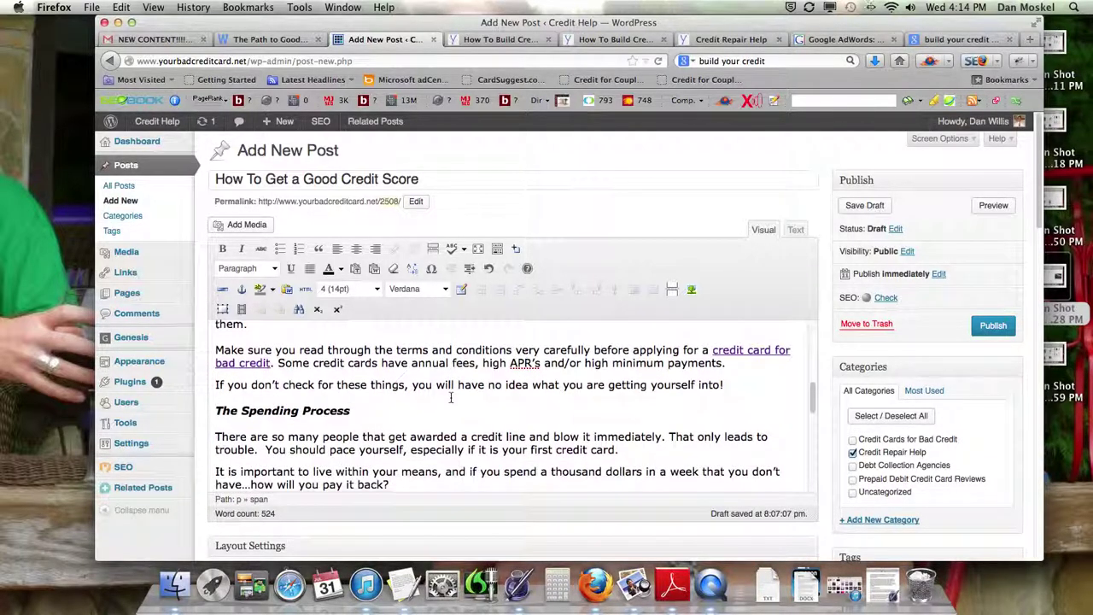
{"action": "scroll", "coordinate": [447, 397], "scroll_direction": "down", "scroll_amount": 5}
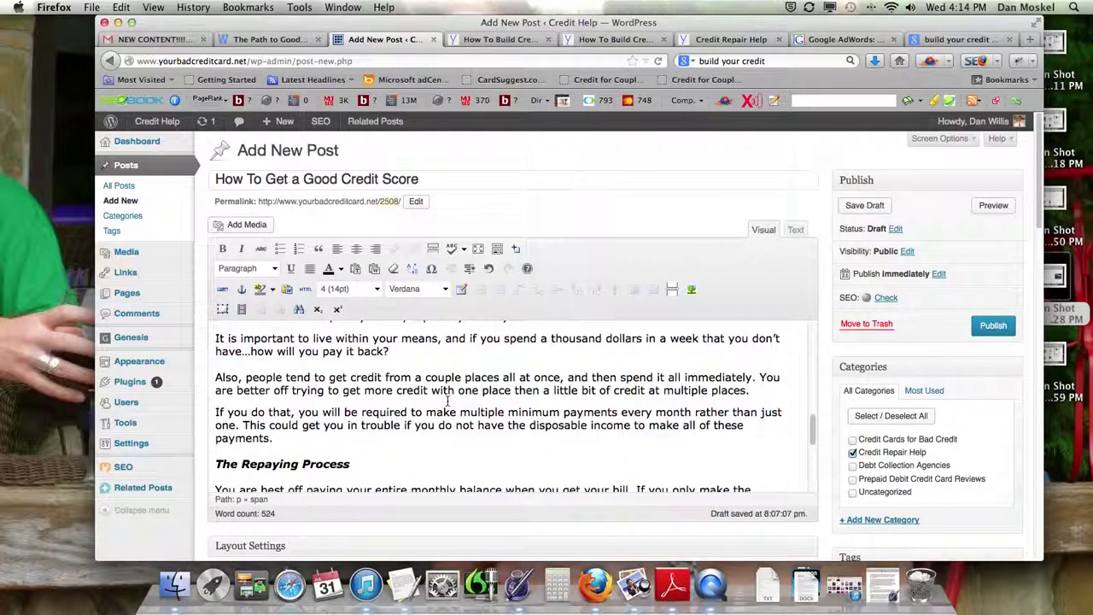
- Review the draft from The Repaying Process section back up to the introduction for phrases worth linking internally
{"action": "scroll", "coordinate": [446, 398], "scroll_direction": "down", "scroll_amount": 5}
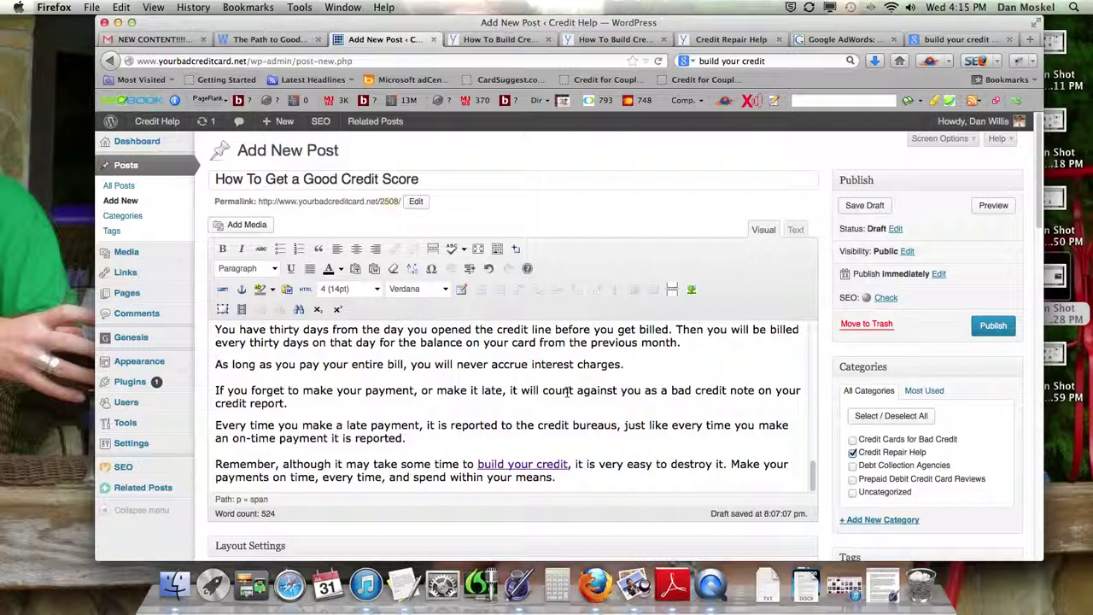
{"action": "scroll", "coordinate": [568, 391], "scroll_direction": "up", "scroll_amount": 3}
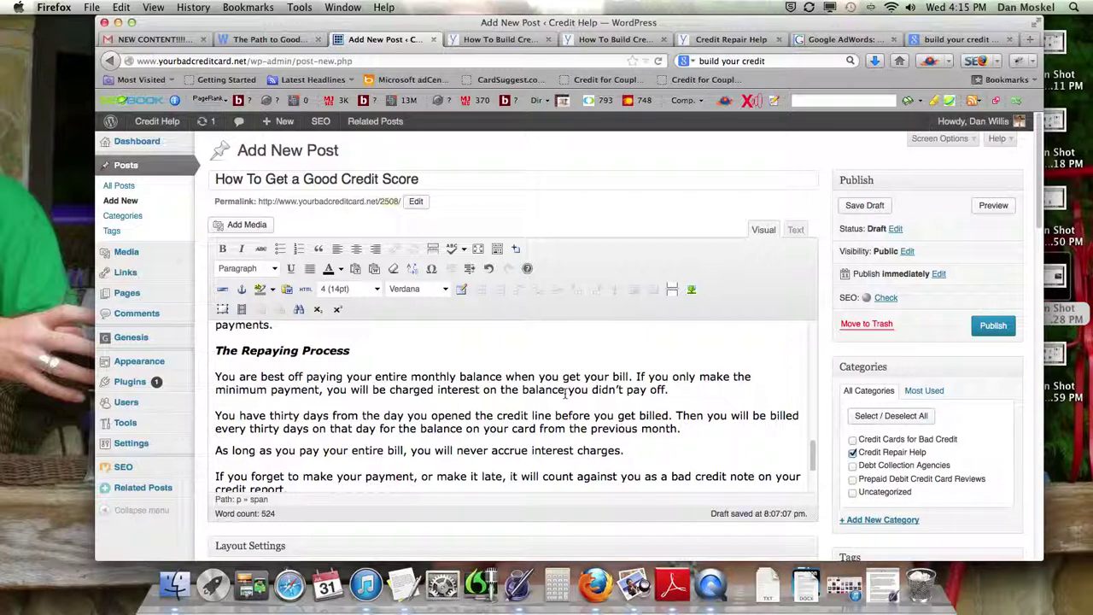
{"action": "scroll", "coordinate": [565, 392], "scroll_direction": "up", "scroll_amount": 5}
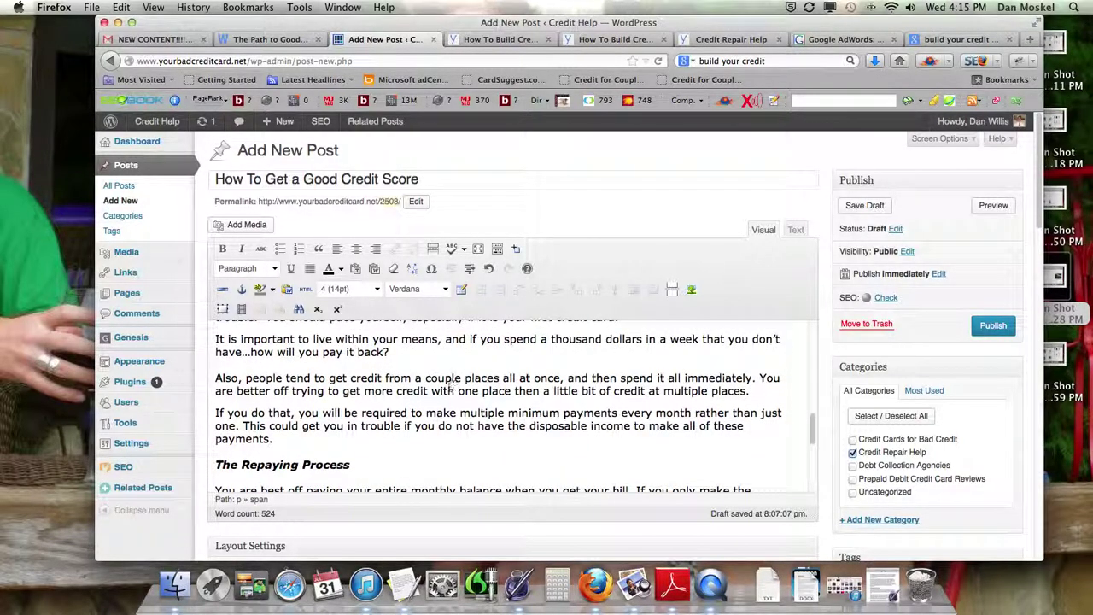
{"action": "scroll", "coordinate": [450, 389], "scroll_direction": "up", "scroll_amount": 2}
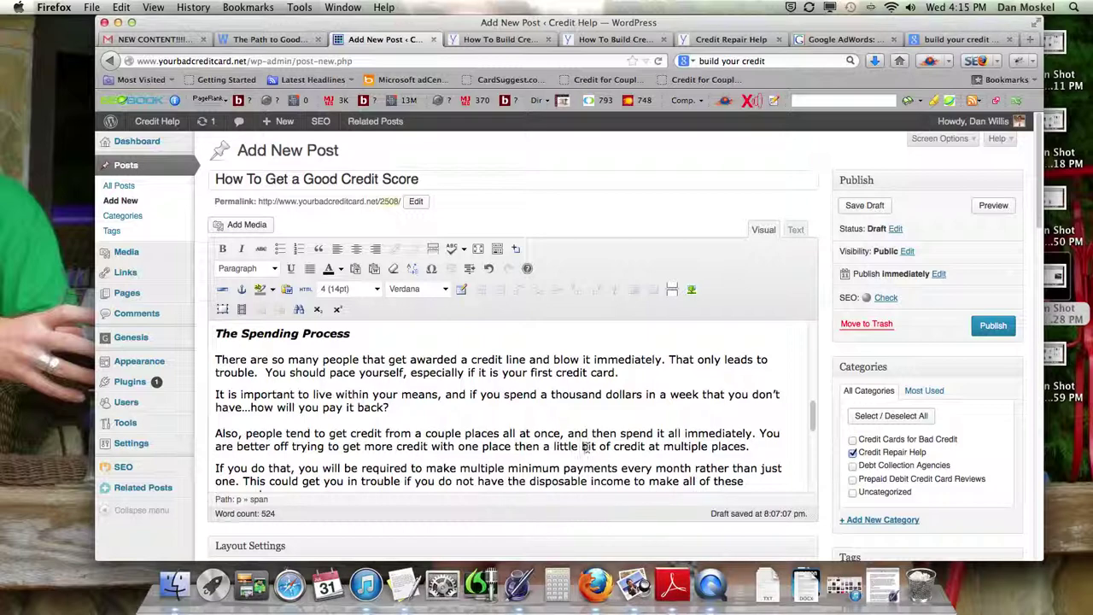
{"action": "scroll", "coordinate": [586, 446], "scroll_direction": "up", "scroll_amount": 3}
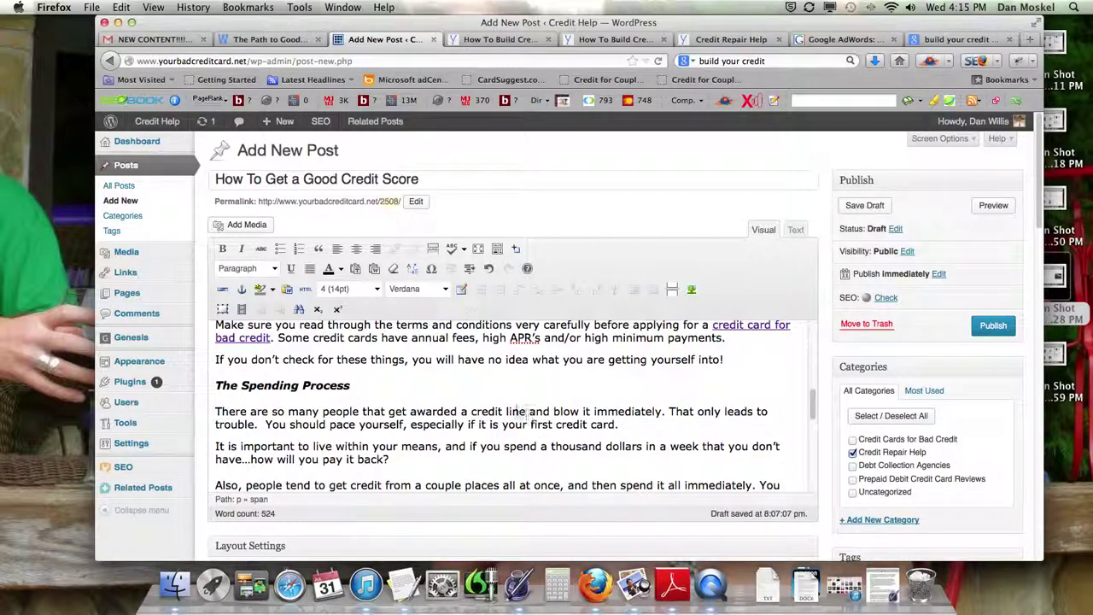
{"action": "scroll", "coordinate": [527, 411], "scroll_direction": "up", "scroll_amount": 2}
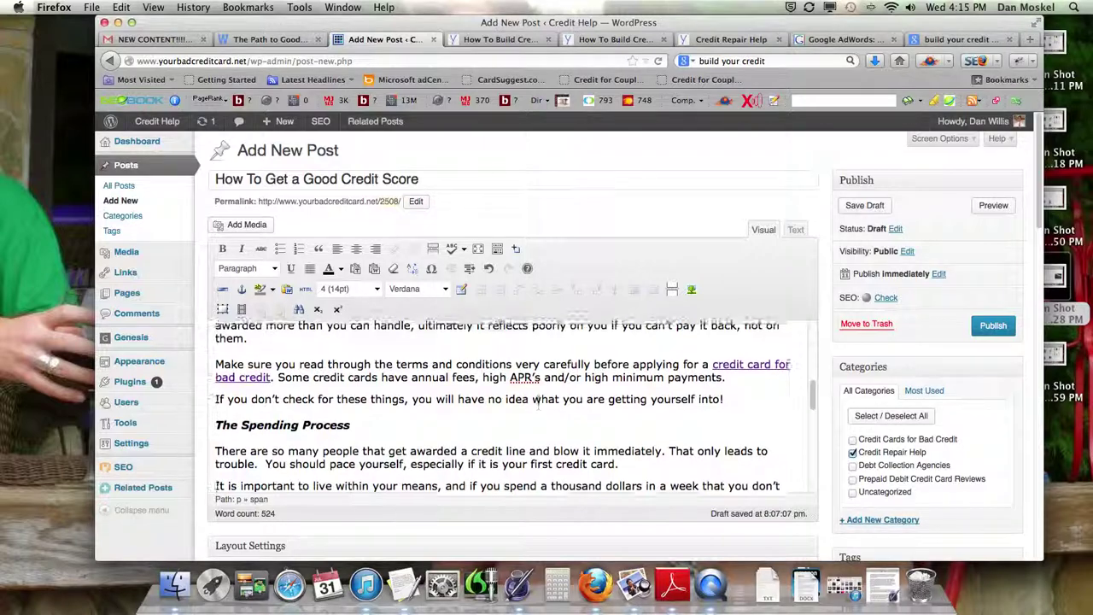
{"action": "scroll", "coordinate": [538, 407], "scroll_direction": "up", "scroll_amount": 2}
{"action": "scroll", "coordinate": [536, 403], "scroll_direction": "up", "scroll_amount": 1}
{"action": "scroll", "coordinate": [537, 403], "scroll_direction": "up", "scroll_amount": 1}
{"action": "scroll", "coordinate": [536, 403], "scroll_direction": "up", "scroll_amount": 1}
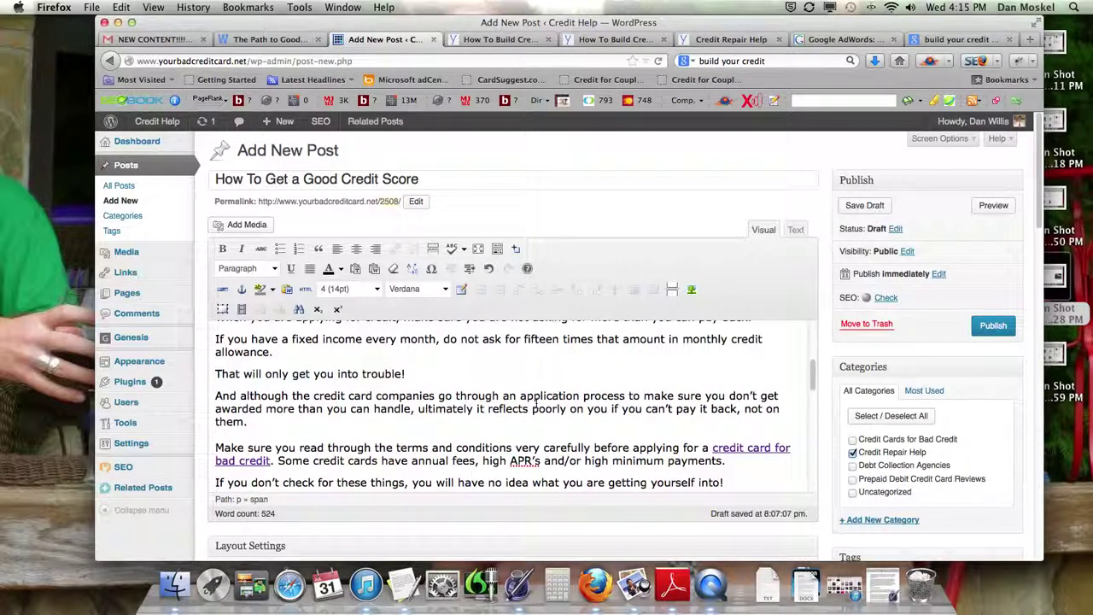
{"action": "scroll", "coordinate": [536, 405], "scroll_direction": "up", "scroll_amount": 2}
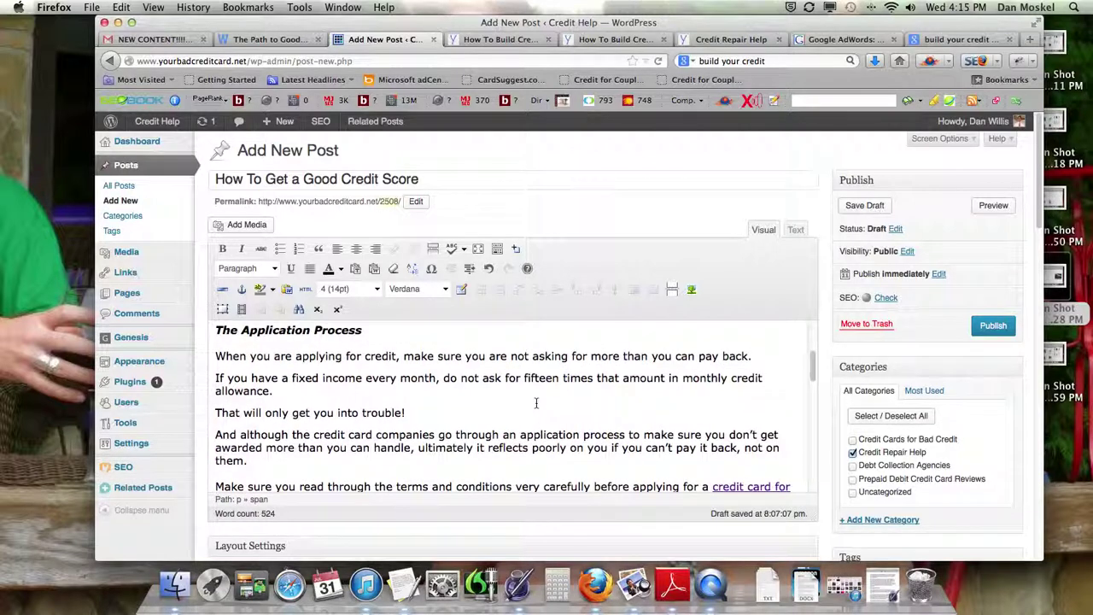
{"action": "scroll", "coordinate": [536, 403], "scroll_direction": "up", "scroll_amount": 4}
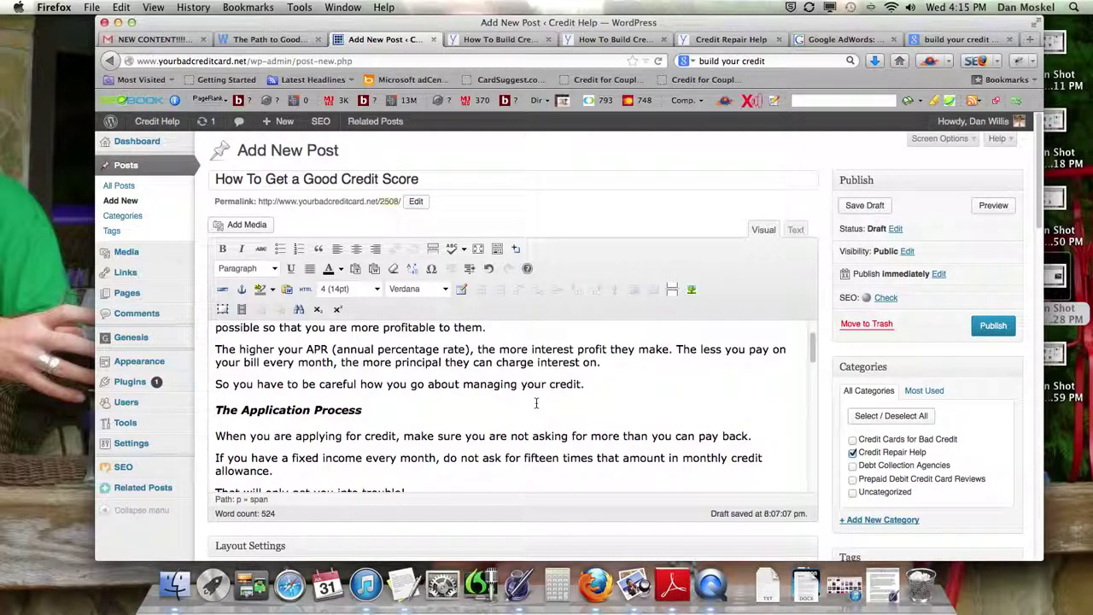
{"action": "scroll", "coordinate": [536, 404], "scroll_direction": "up", "scroll_amount": 2}
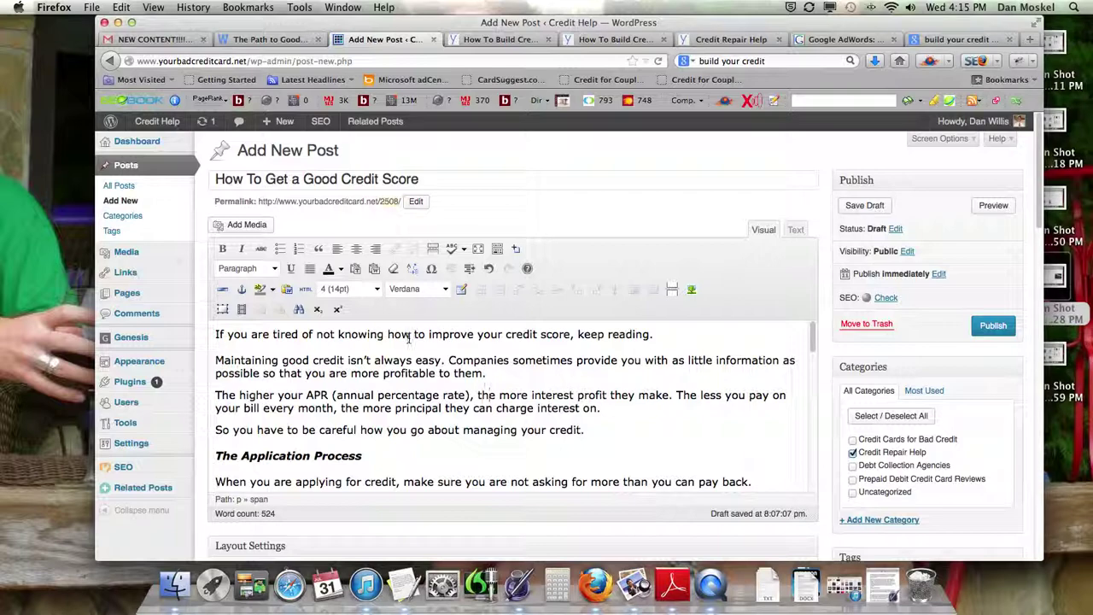
- Go to the site's Credit Repair Help category page and open the "How To Rebuild Credit – The 5 Best Strategies" article in a new tab
{"action": "left_click", "coordinate": [497, 39]}
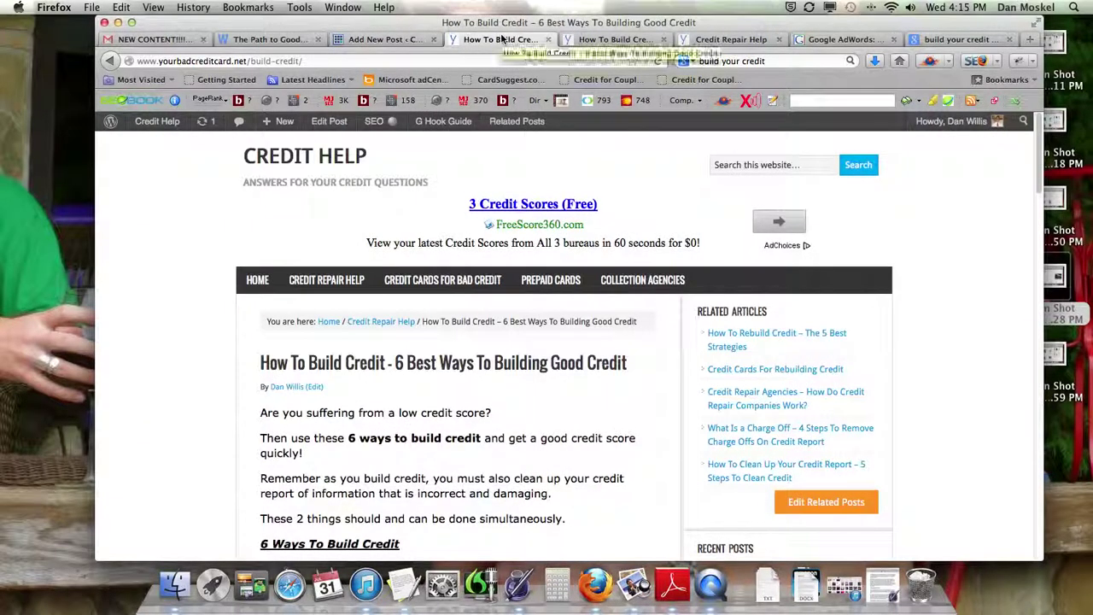
{"action": "left_click", "coordinate": [381, 322]}
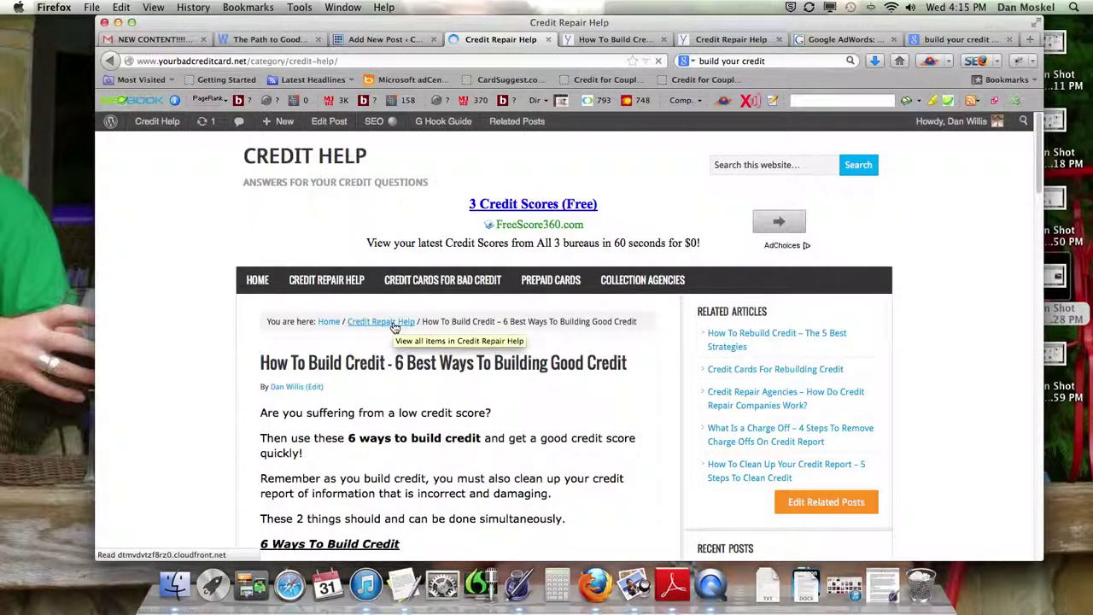
{"action": "scroll", "coordinate": [397, 341], "scroll_direction": "down", "scroll_amount": 3}
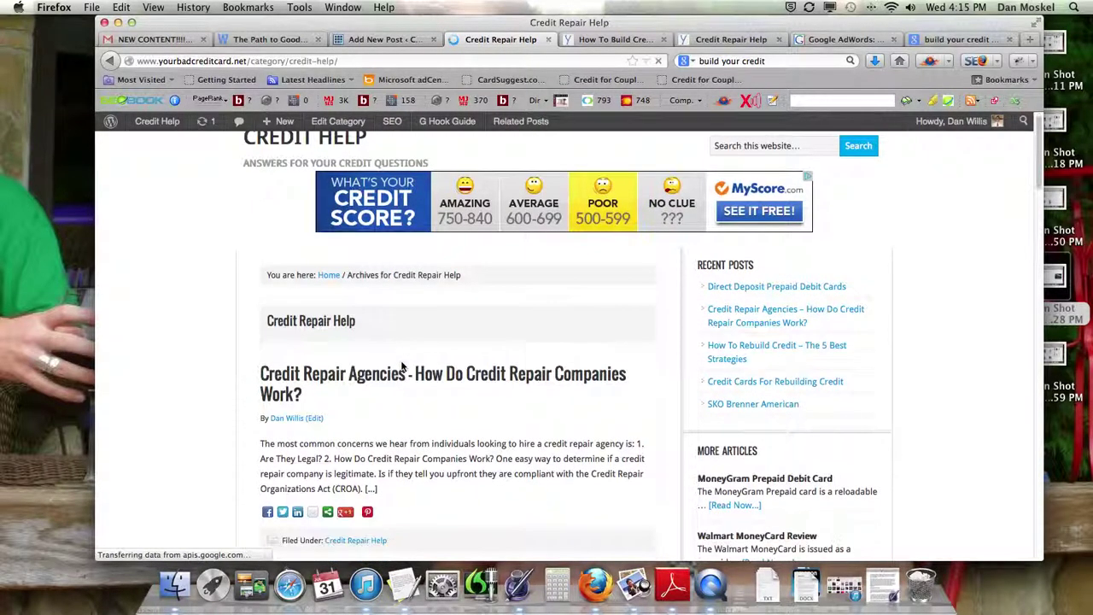
{"action": "scroll", "coordinate": [401, 365], "scroll_direction": "down", "scroll_amount": 5}
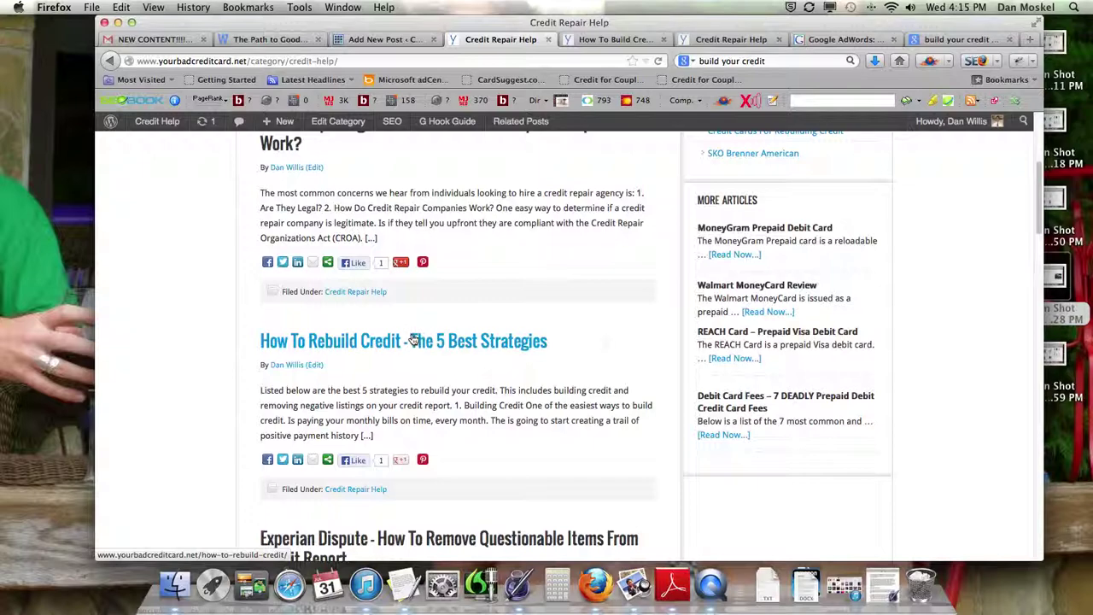
{"action": "right_click", "coordinate": [414, 340]}
{"action": "left_click", "coordinate": [435, 345]}
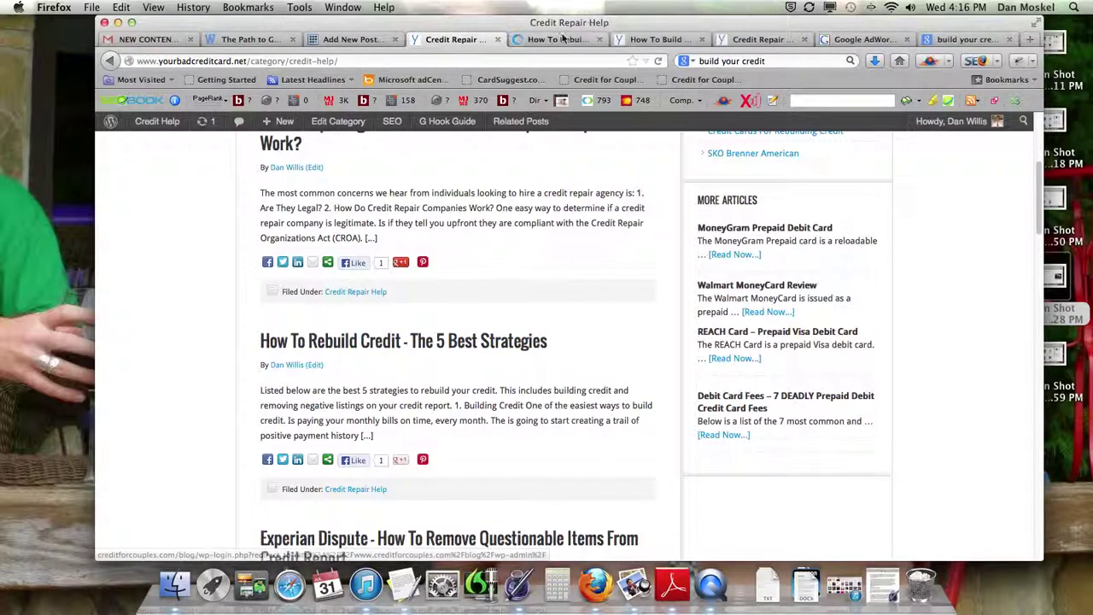
{"action": "left_click", "coordinate": [561, 39]}
{"action": "left_click", "coordinate": [457, 39]}
- Look through the category's first and second pages and open the "Credit Repair Tips" article in a new tab
{"action": "scroll", "coordinate": [456, 403], "scroll_direction": "down", "scroll_amount": 3}
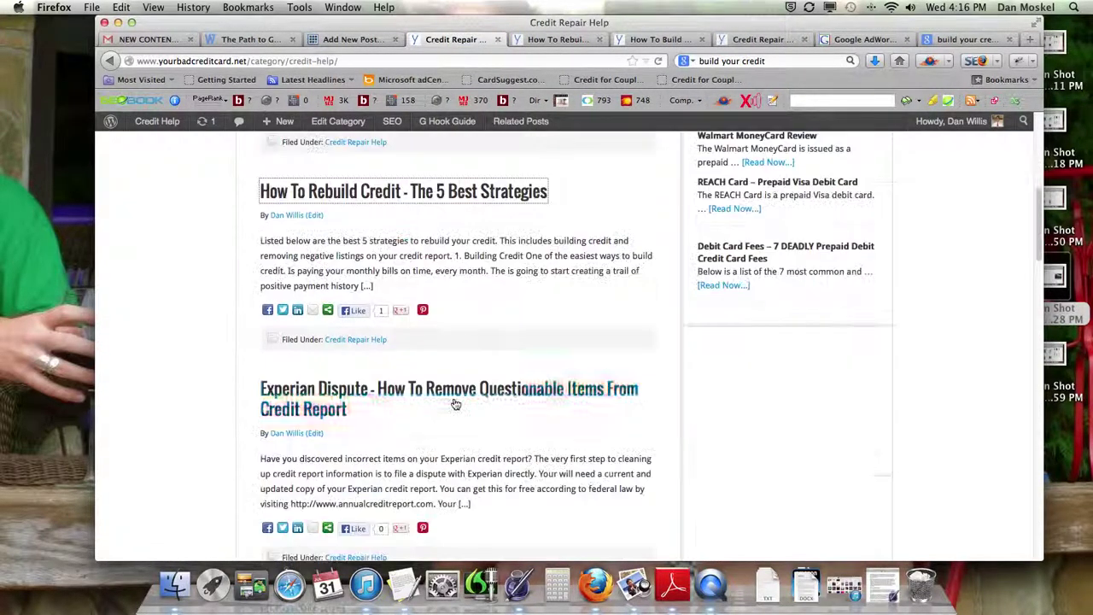
{"action": "scroll", "coordinate": [456, 404], "scroll_direction": "down", "scroll_amount": 10}
{"action": "scroll", "coordinate": [459, 403], "scroll_direction": "down", "scroll_amount": 14}
{"action": "scroll", "coordinate": [459, 404], "scroll_direction": "down", "scroll_amount": 8}
{"action": "left_click", "coordinate": [343, 476]}
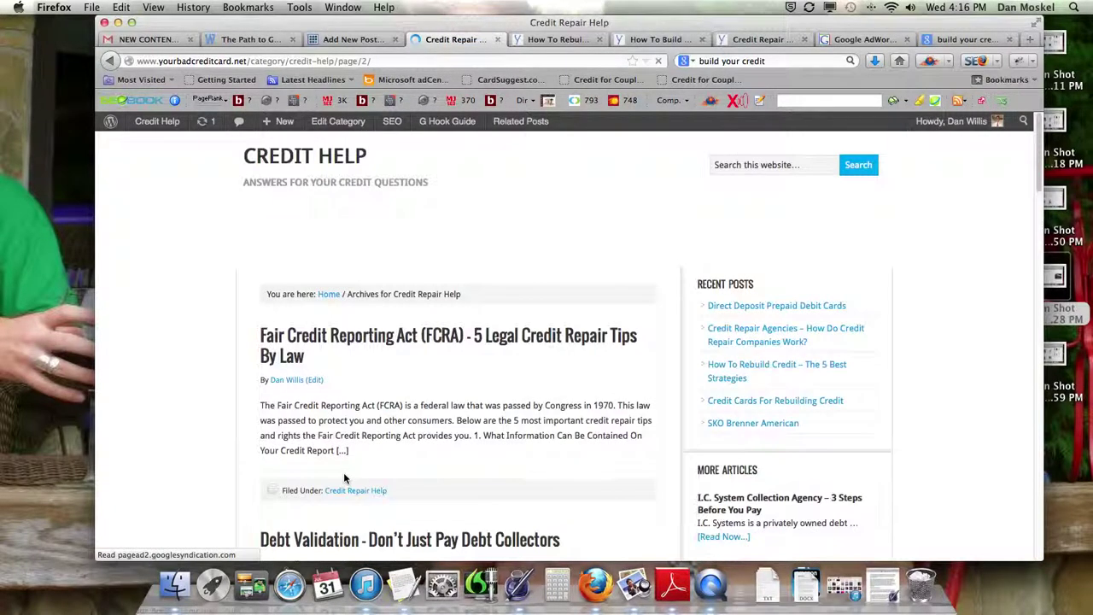
{"action": "scroll", "coordinate": [381, 459], "scroll_direction": "down", "scroll_amount": 2}
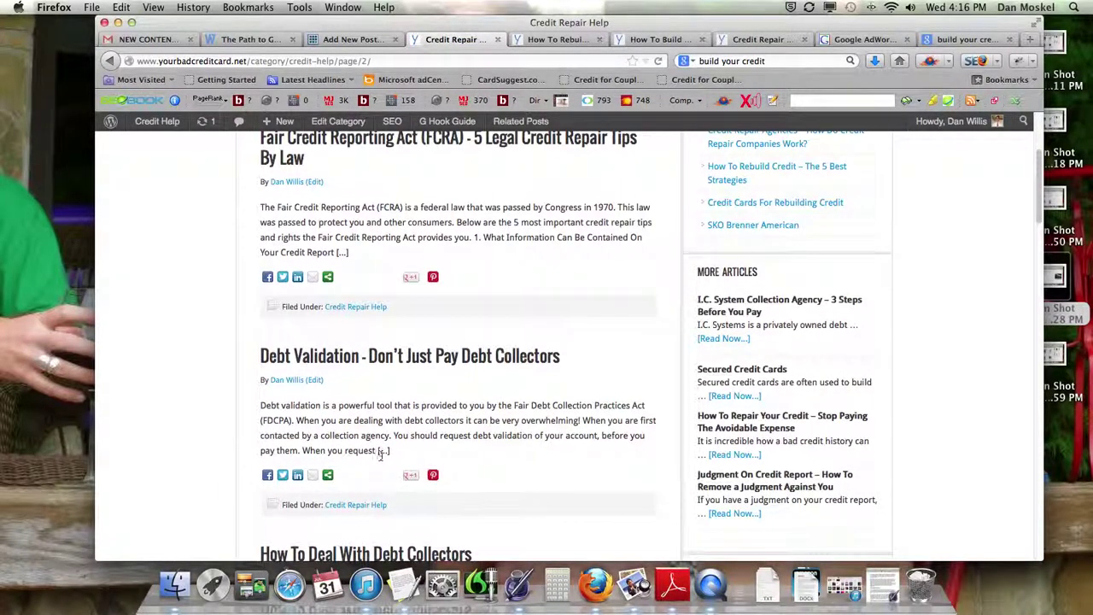
{"action": "scroll", "coordinate": [381, 460], "scroll_direction": "down", "scroll_amount": 19}
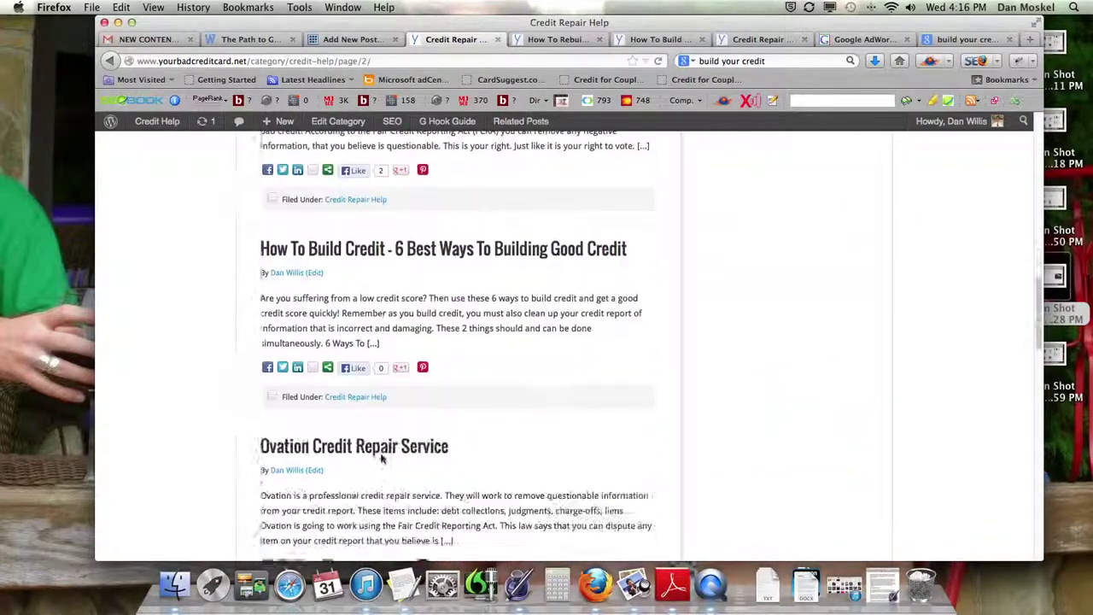
{"action": "scroll", "coordinate": [380, 459], "scroll_direction": "down", "scroll_amount": 18}
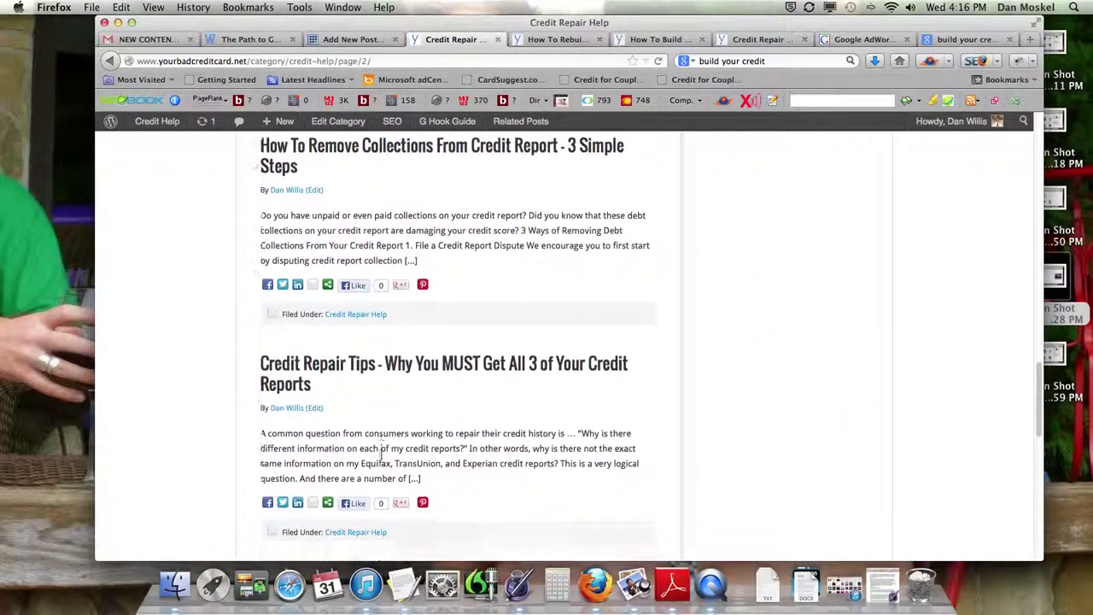
{"action": "scroll", "coordinate": [381, 454], "scroll_direction": "down", "scroll_amount": 3}
{"action": "scroll", "coordinate": [378, 454], "scroll_direction": "up", "scroll_amount": 11}
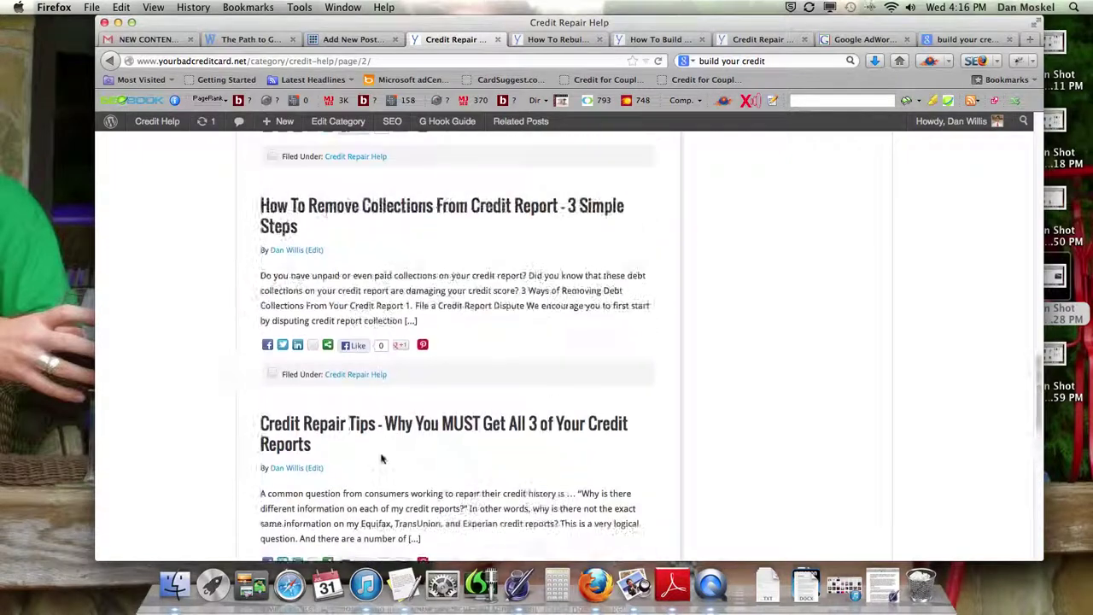
{"action": "right_click", "coordinate": [340, 423]}
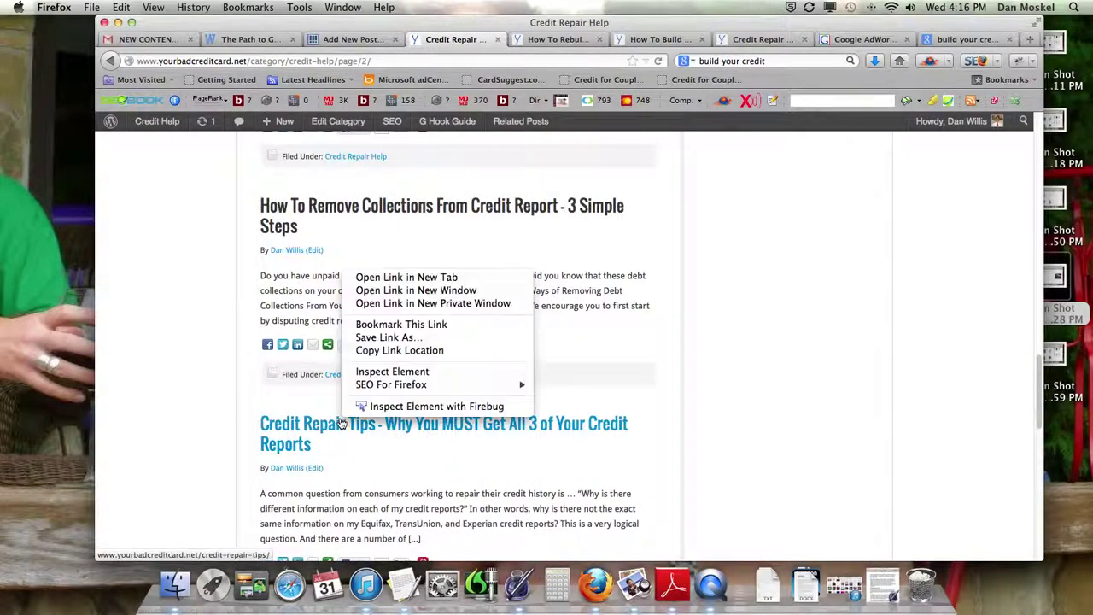
{"action": "left_click", "coordinate": [398, 277]}
- Look through the rest of the category's second page and all of its third page for articles to link to
{"action": "scroll", "coordinate": [397, 323], "scroll_direction": "down", "scroll_amount": 2}
{"action": "scroll", "coordinate": [397, 322], "scroll_direction": "down", "scroll_amount": 10}
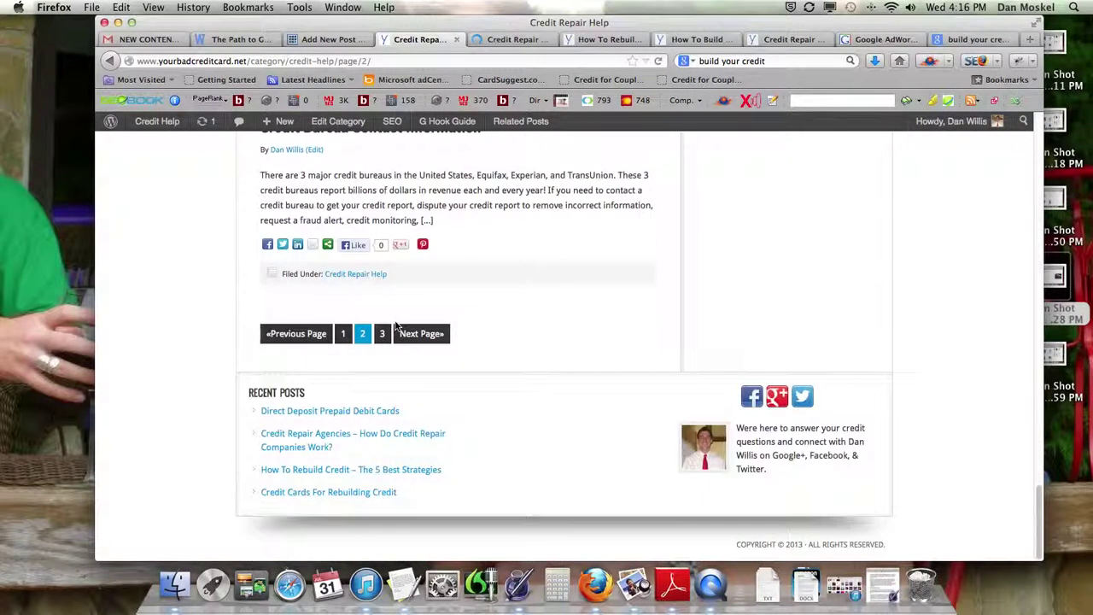
{"action": "left_click", "coordinate": [423, 333]}
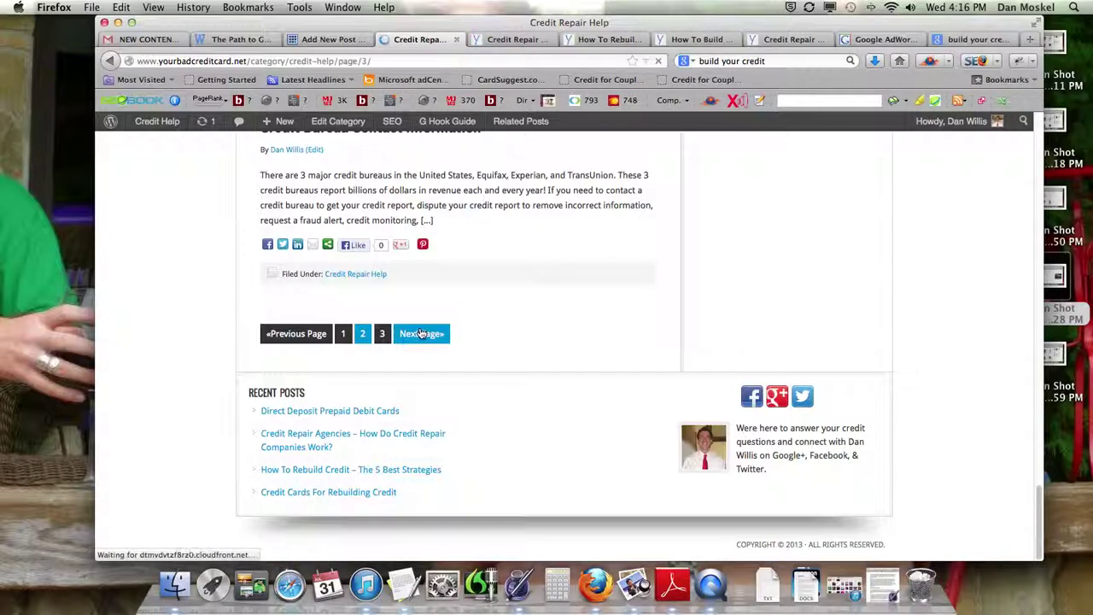
{"action": "scroll", "coordinate": [423, 333], "scroll_direction": "down", "scroll_amount": 8}
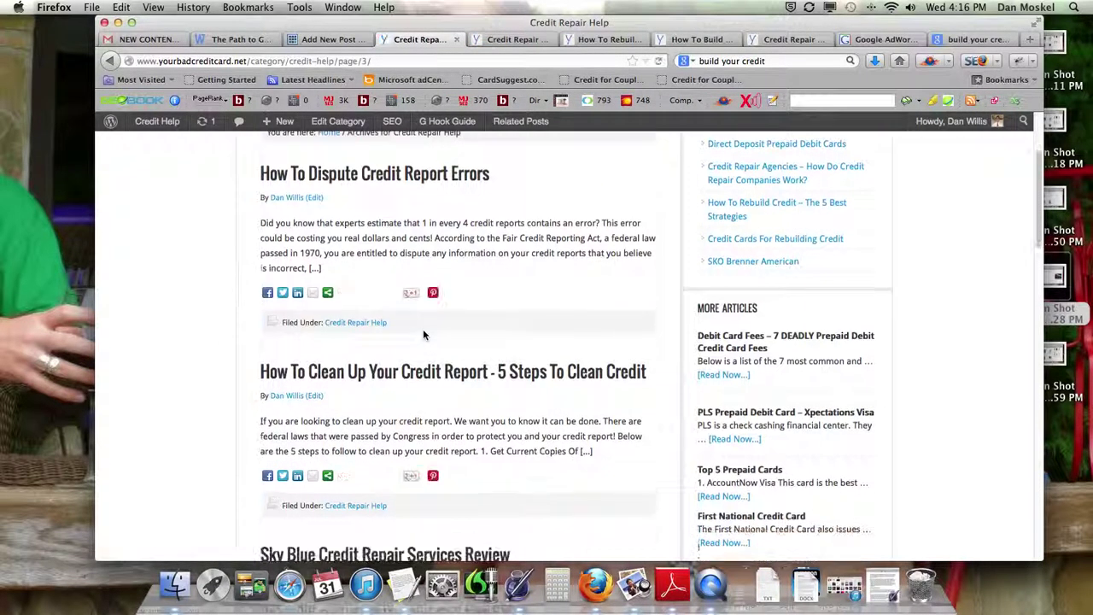
{"action": "scroll", "coordinate": [424, 333], "scroll_direction": "down", "scroll_amount": 10}
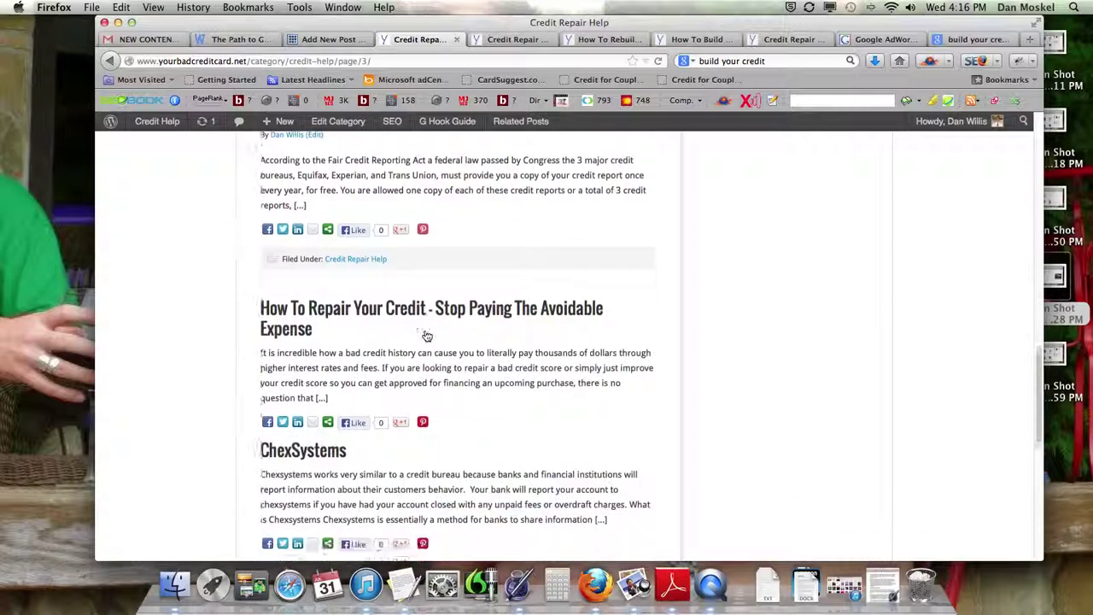
{"action": "scroll", "coordinate": [425, 333], "scroll_direction": "down", "scroll_amount": 2}
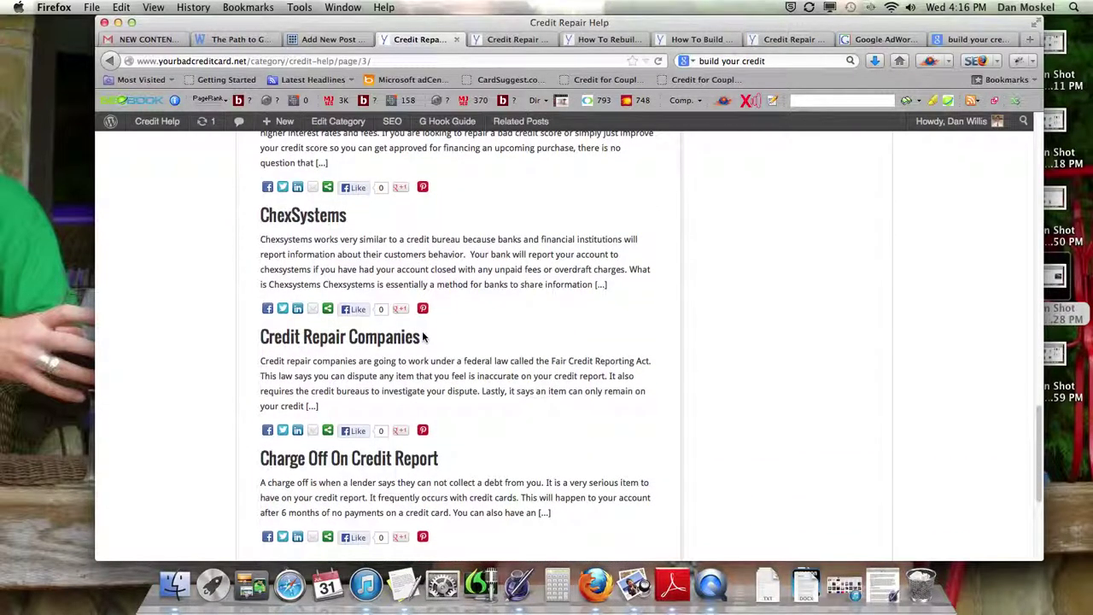
{"action": "scroll", "coordinate": [422, 338], "scroll_direction": "down", "scroll_amount": 5}
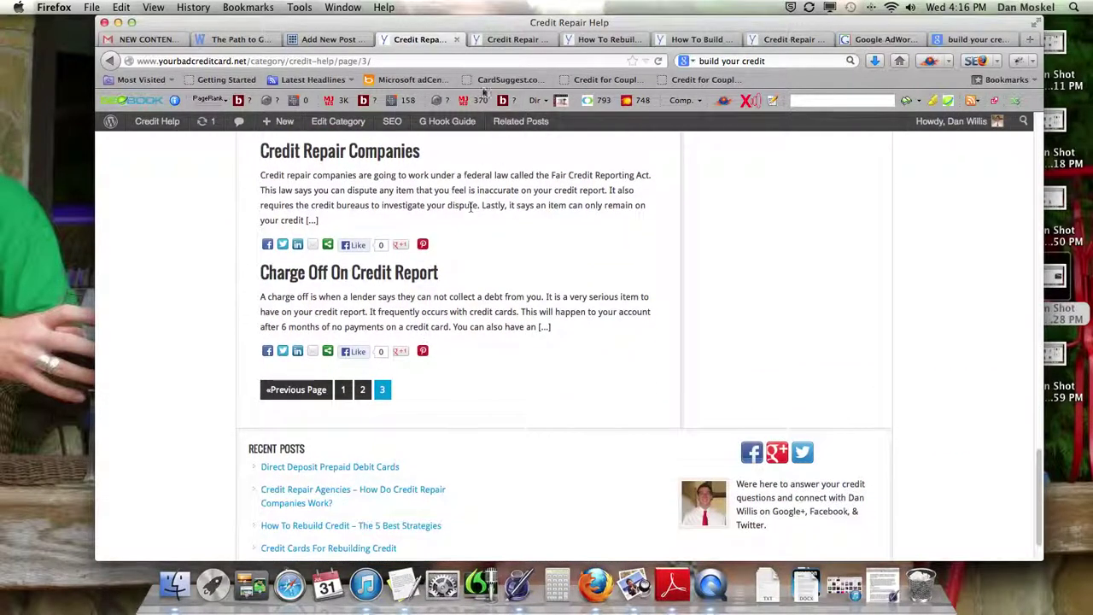
- Return to the draft post and reread the introduction and The Application Process section for further link opportunities
{"action": "left_click", "coordinate": [329, 40]}
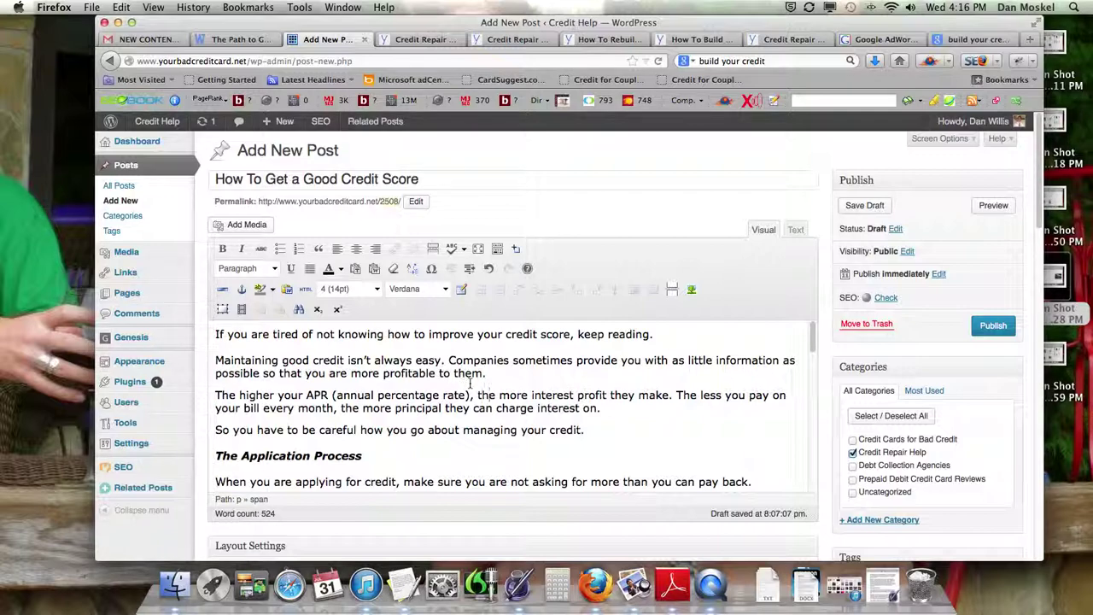
{"action": "scroll", "coordinate": [517, 410], "scroll_direction": "down", "scroll_amount": 2}
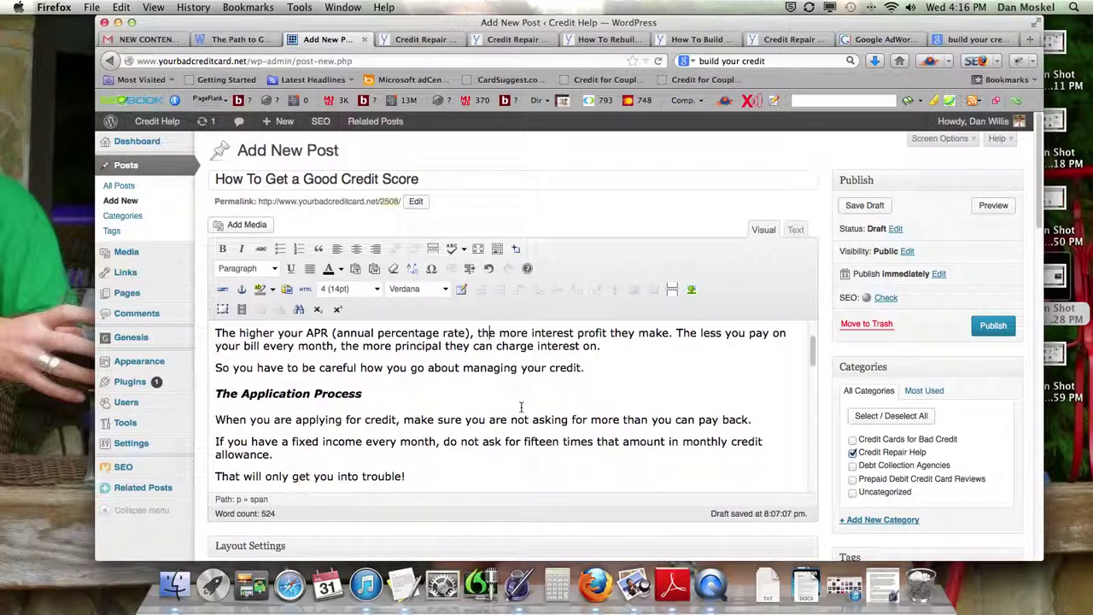
{"action": "scroll", "coordinate": [521, 407], "scroll_direction": "down", "scroll_amount": 4}
{"action": "scroll", "coordinate": [519, 412], "scroll_direction": "up", "scroll_amount": 3}
{"action": "scroll", "coordinate": [519, 412], "scroll_direction": "down", "scroll_amount": 2}
{"action": "scroll", "coordinate": [519, 410], "scroll_direction": "up", "scroll_amount": 5}
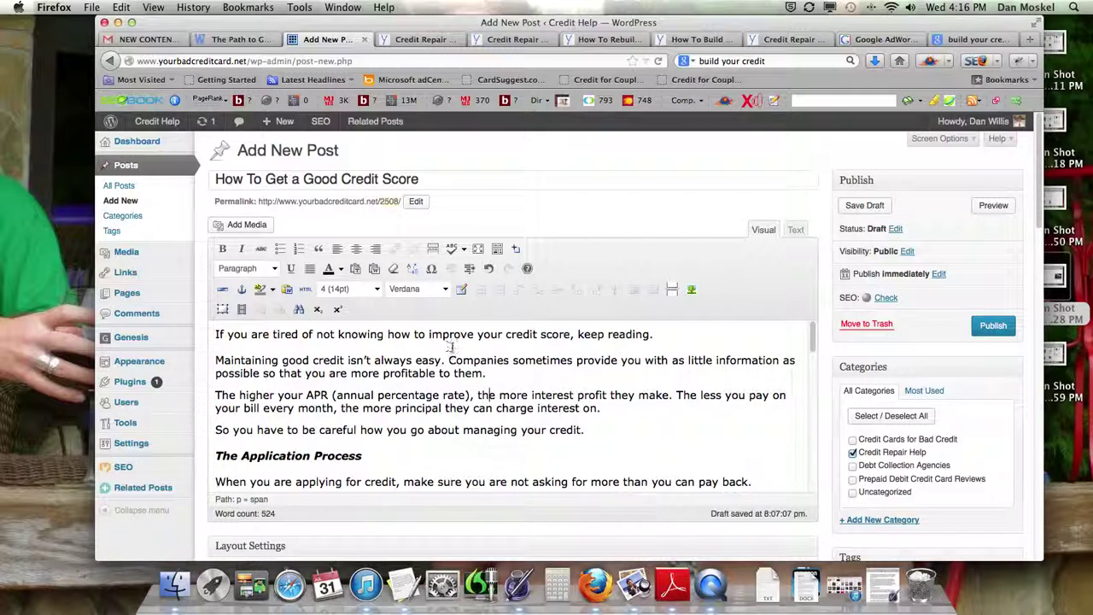
{"action": "scroll", "coordinate": [474, 402], "scroll_direction": "down", "scroll_amount": 5}
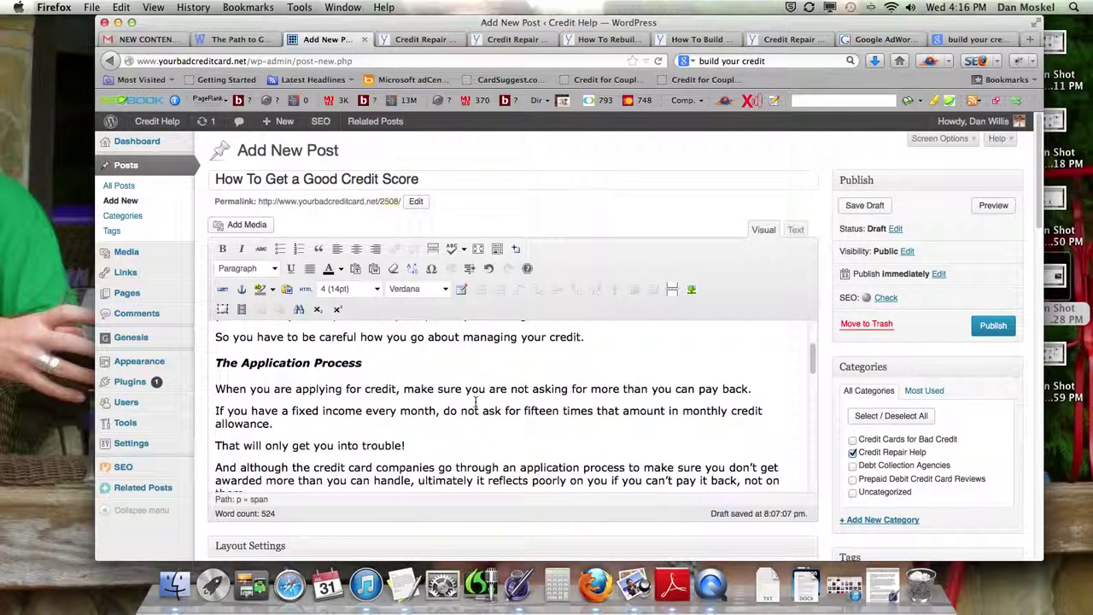
{"action": "scroll", "coordinate": [485, 422], "scroll_direction": "down", "scroll_amount": 3}
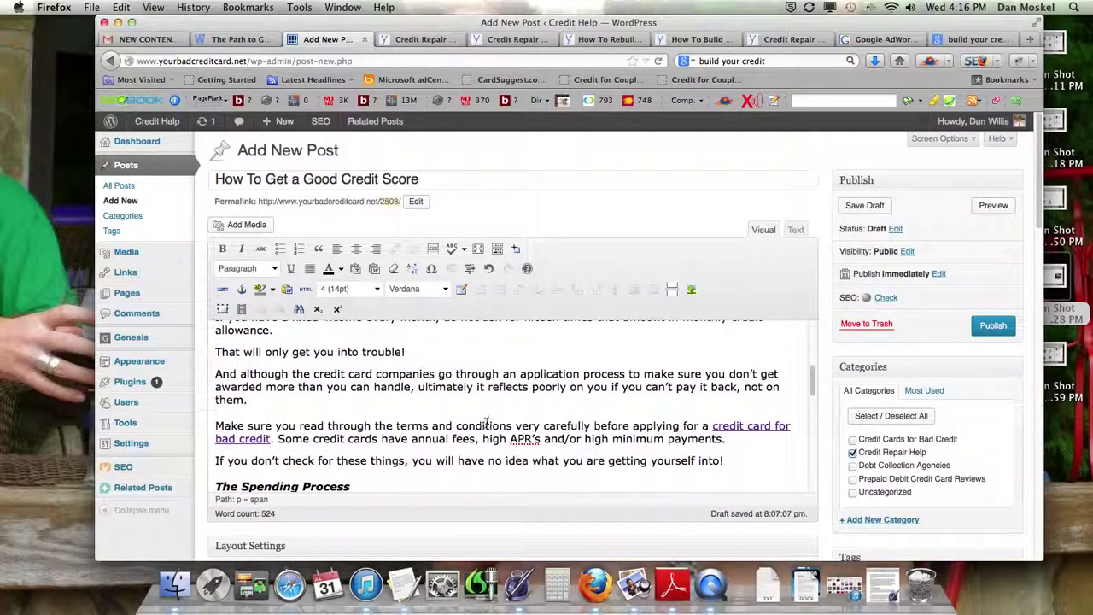
- Add "often a credit charge off" after "That only leads to trouble" in the first paragraph of The Spending Process
{"action": "scroll", "coordinate": [488, 421], "scroll_direction": "down", "scroll_amount": 1}
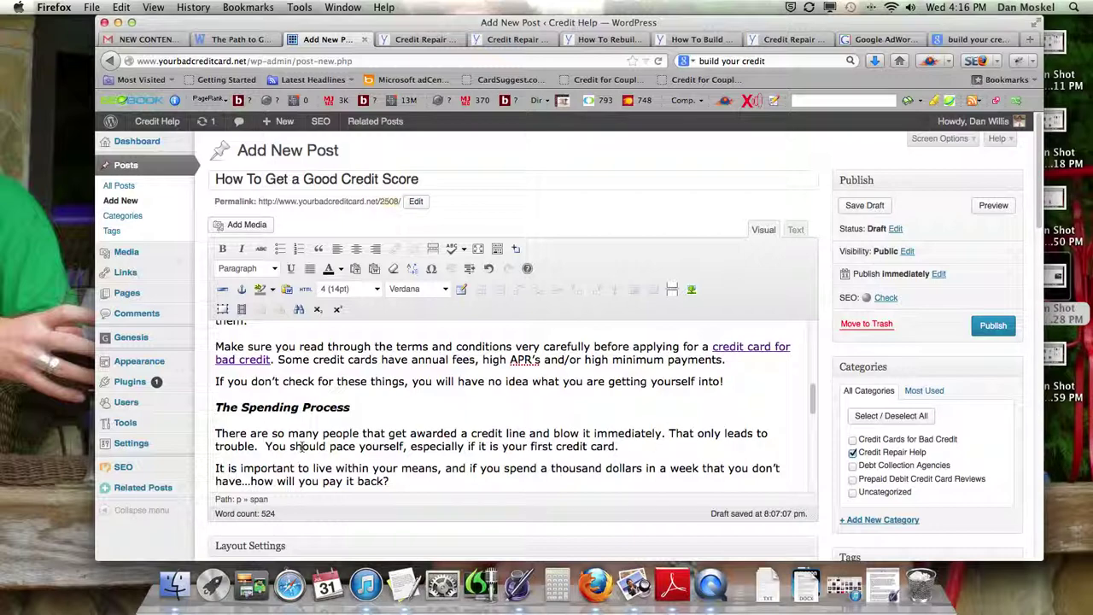
{"action": "key", "text": "BackSpace"}
{"action": "type", "text": "often a c"}
{"action": "type", "text": "redit ch"}
{"action": "type", "text": "arge off on your c"}
{"action": "key", "text": "BackSpace"}
{"action": "key", "text": "BackSpace"}
{"action": "key", "text": "BackSpace"}
{"action": "key", "text": "BackSpace"}
{"action": "key", "text": "BackSpace"}
{"action": "key", "text": "BackSpace"}
{"action": "key", "text": "BackSpace"}
{"action": "key", "text": "BackSpace"}
{"action": "key", "text": "BackSpace"}
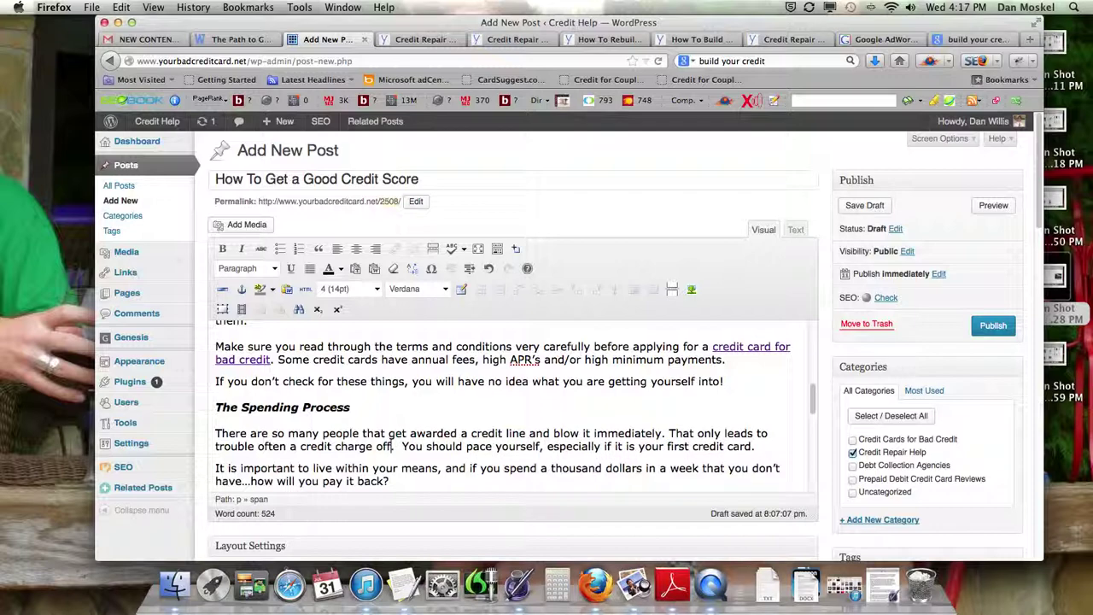
- Replace "credit charge off" with "charged off credit card." in the first paragraph of The Spending Process and remove the extra space after it
{"action": "key", "text": "BackSpace"}
{"action": "key", "text": "BackSpace"}
{"action": "key", "text": "BackSpace"}
{"action": "key", "text": "BackSpace"}
{"action": "key", "text": "BackSpace"}
{"action": "type", "text": "harged "}
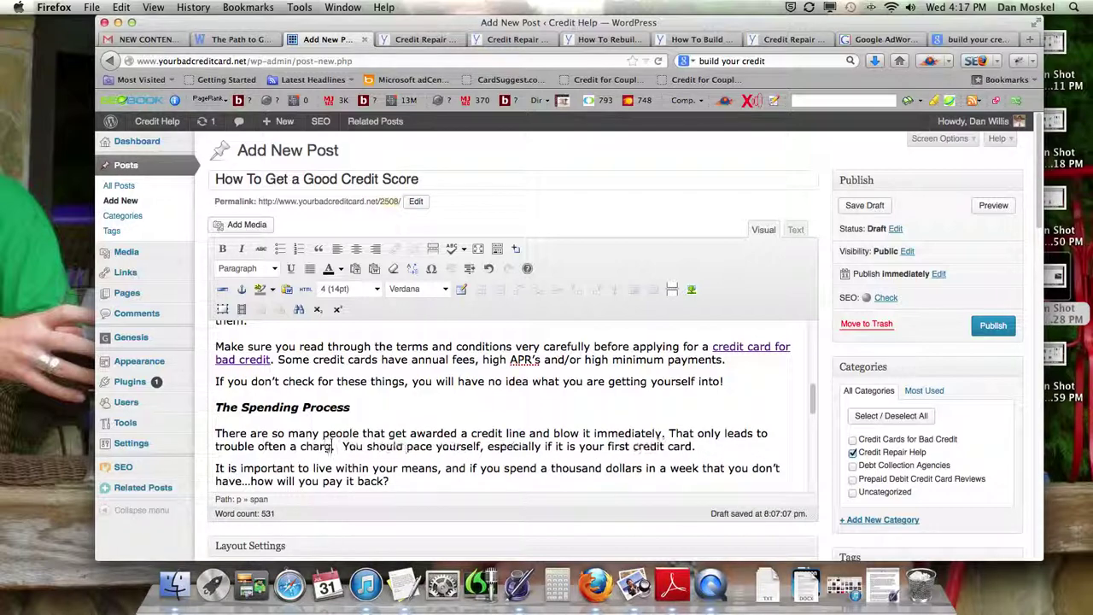
{"action": "type", "text": "off cred"}
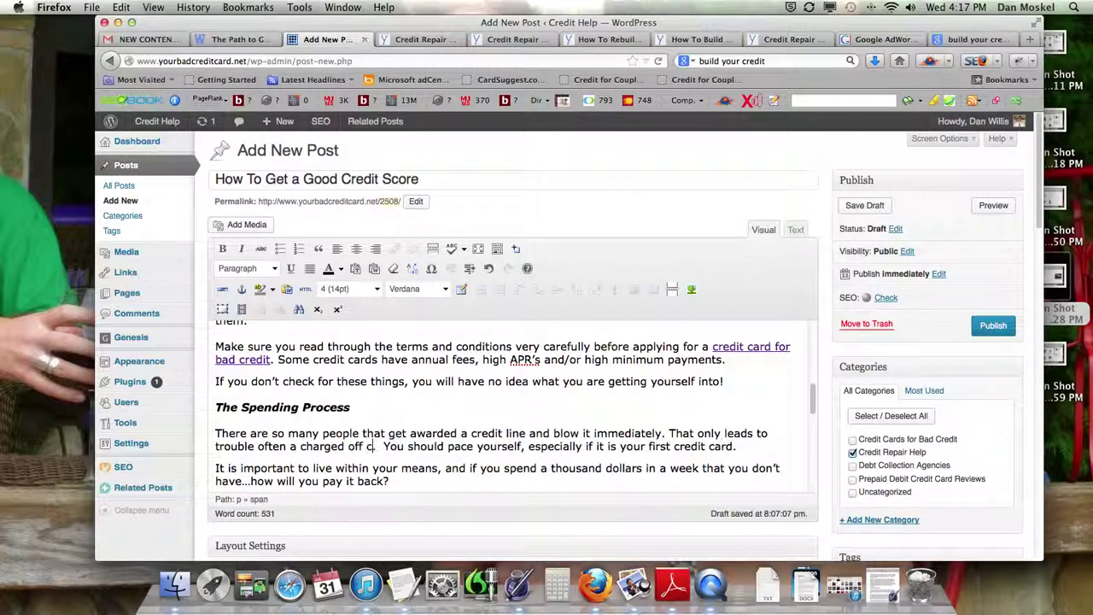
{"action": "type", "text": "it card."}
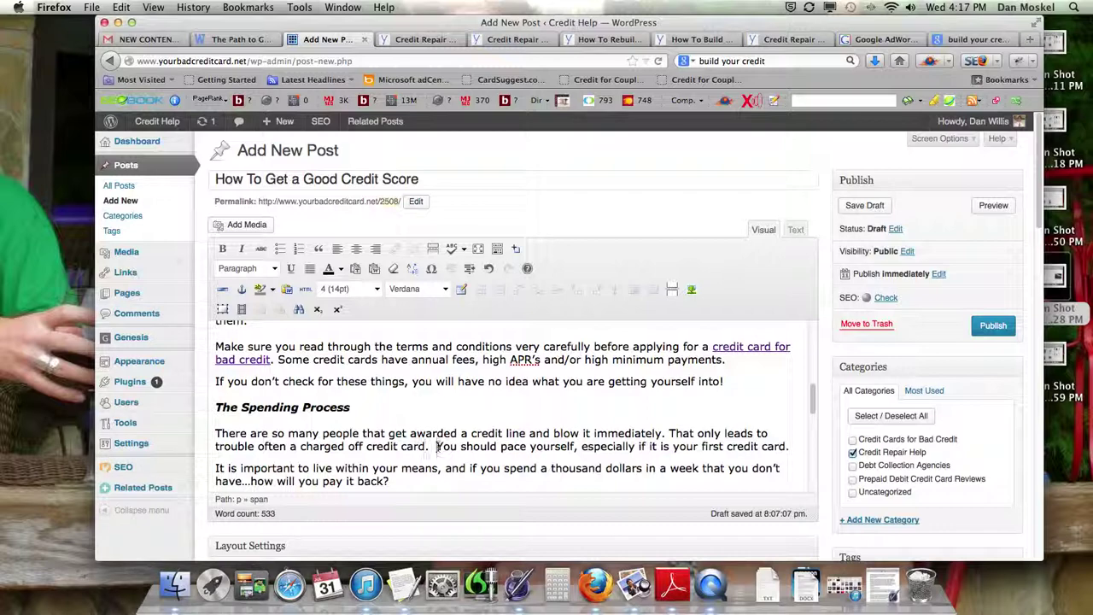
{"action": "key", "text": "BackSpace"}
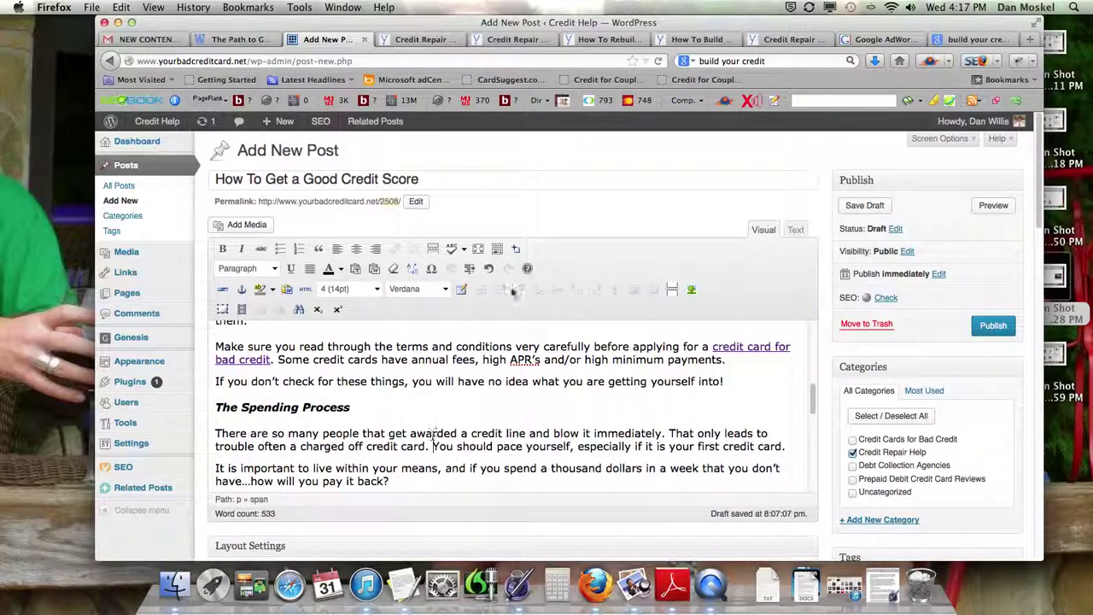
- Switch to the Google AdWords Keyword Tool, add "charged off credit card" to the phrases, search, and review the keyword ideas
{"action": "left_click", "coordinate": [884, 39]}
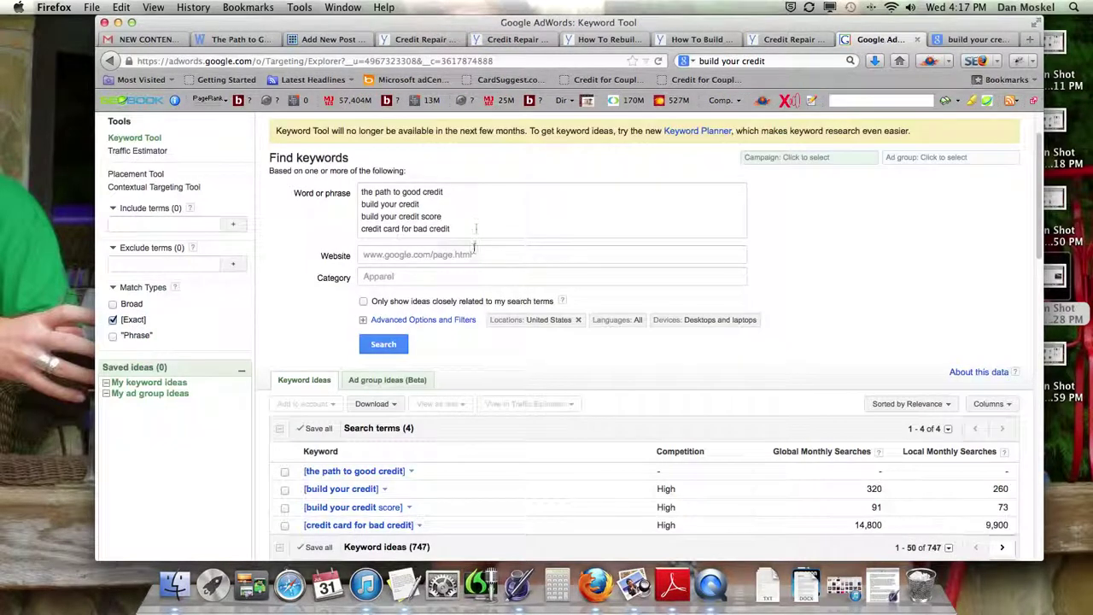
{"action": "left_click", "coordinate": [465, 235]}
{"action": "key", "text": "Return"}
{"action": "type", "text": "c"}
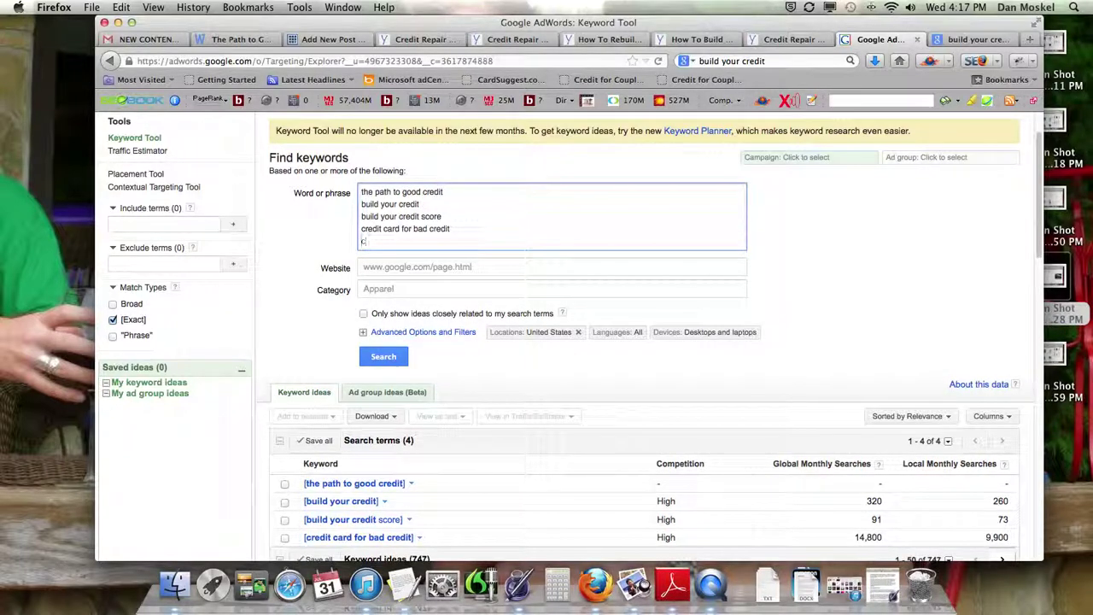
{"action": "type", "text": "harged off credit card"}
{"action": "left_click", "coordinate": [382, 359]}
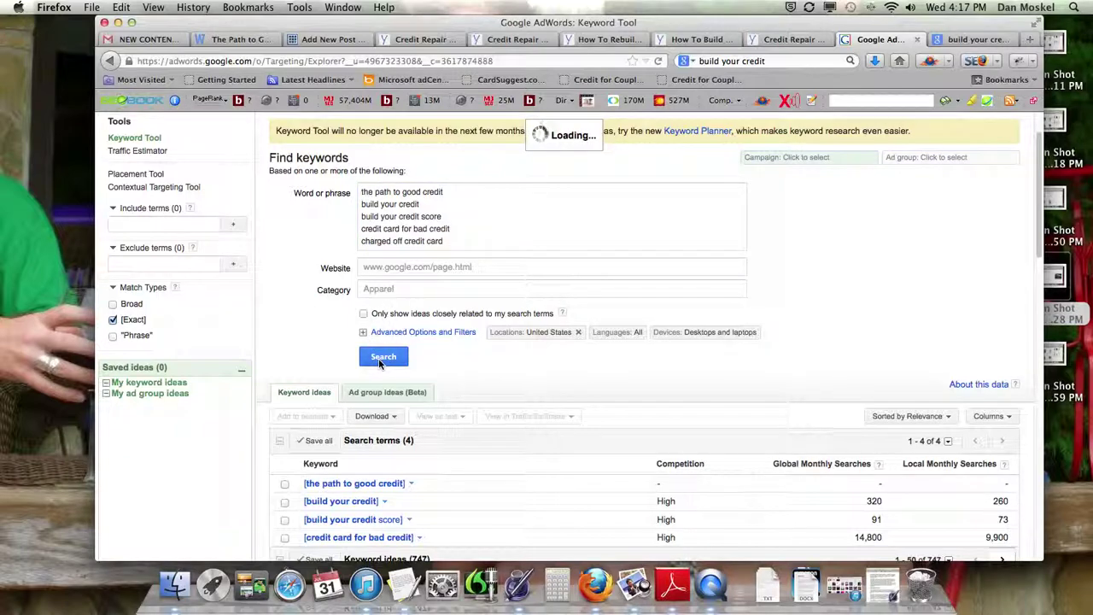
{"action": "scroll", "coordinate": [383, 364], "scroll_direction": "down", "scroll_amount": 1}
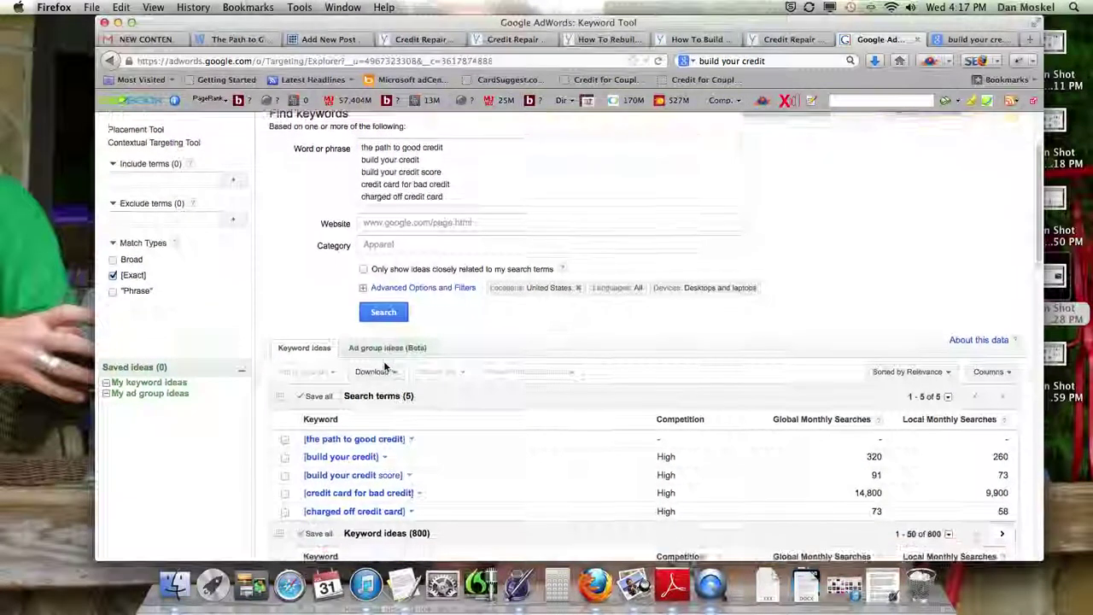
{"action": "scroll", "coordinate": [411, 507], "scroll_direction": "down", "scroll_amount": 4}
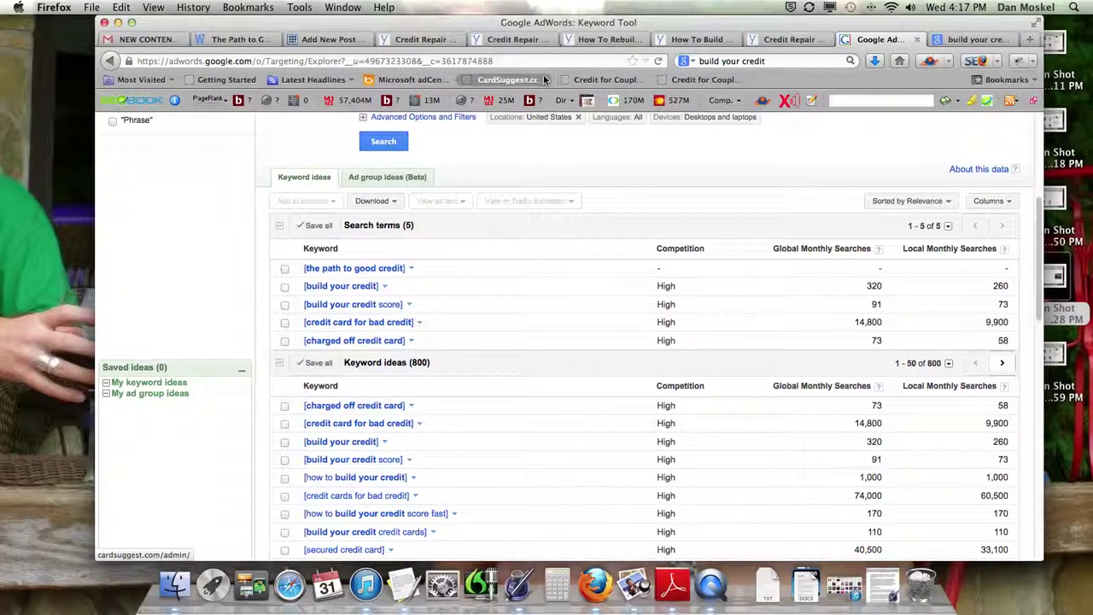
{"action": "scroll", "coordinate": [434, 401], "scroll_direction": "down", "scroll_amount": 4}
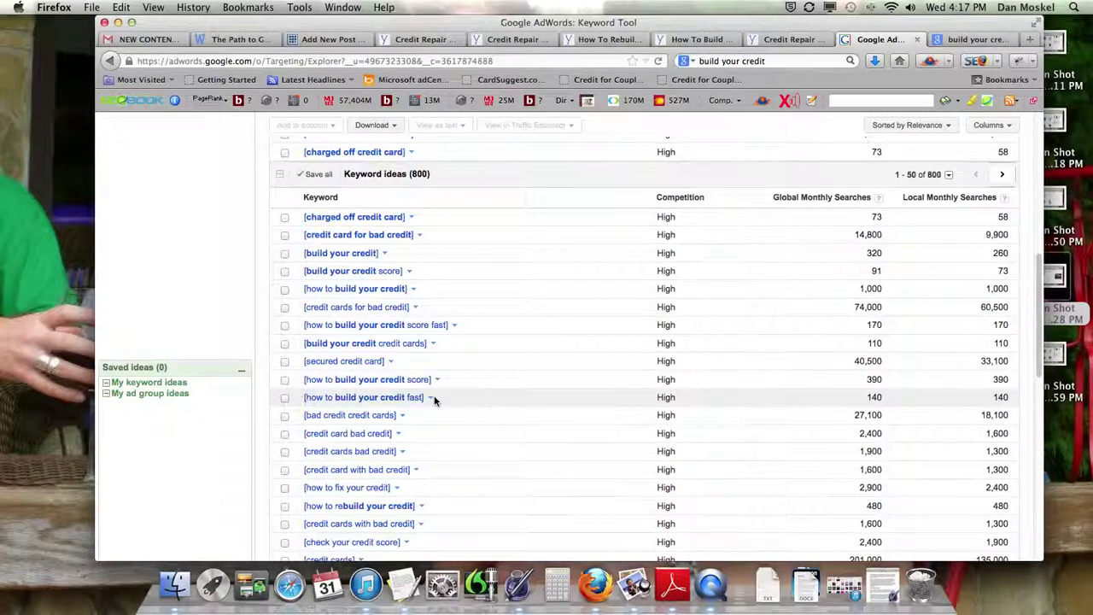
{"action": "scroll", "coordinate": [434, 401], "scroll_direction": "down", "scroll_amount": 4}
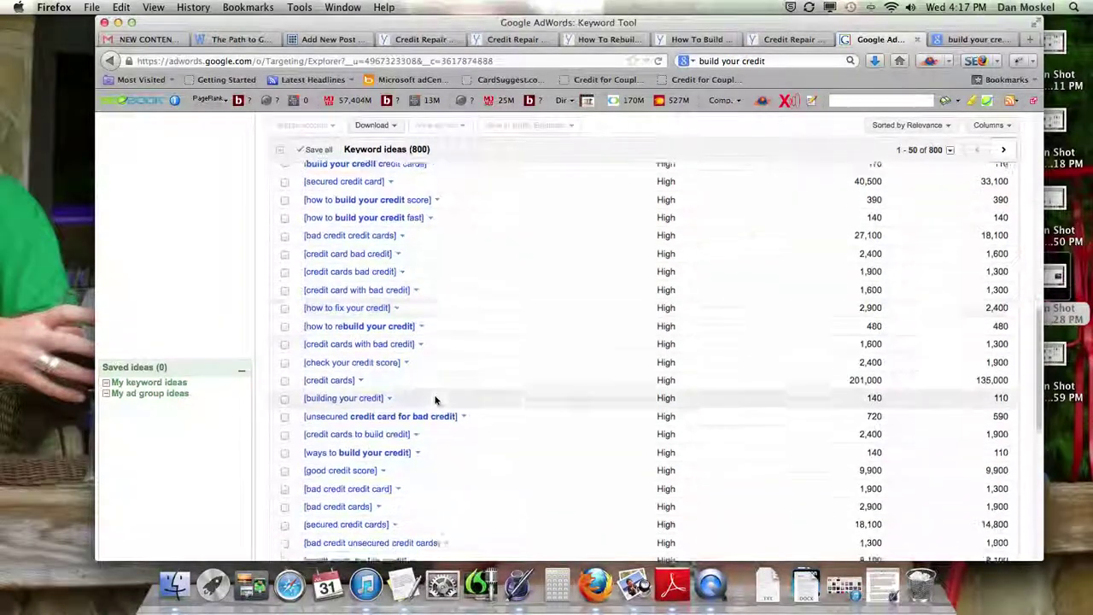
{"action": "scroll", "coordinate": [434, 401], "scroll_direction": "up", "scroll_amount": 10}
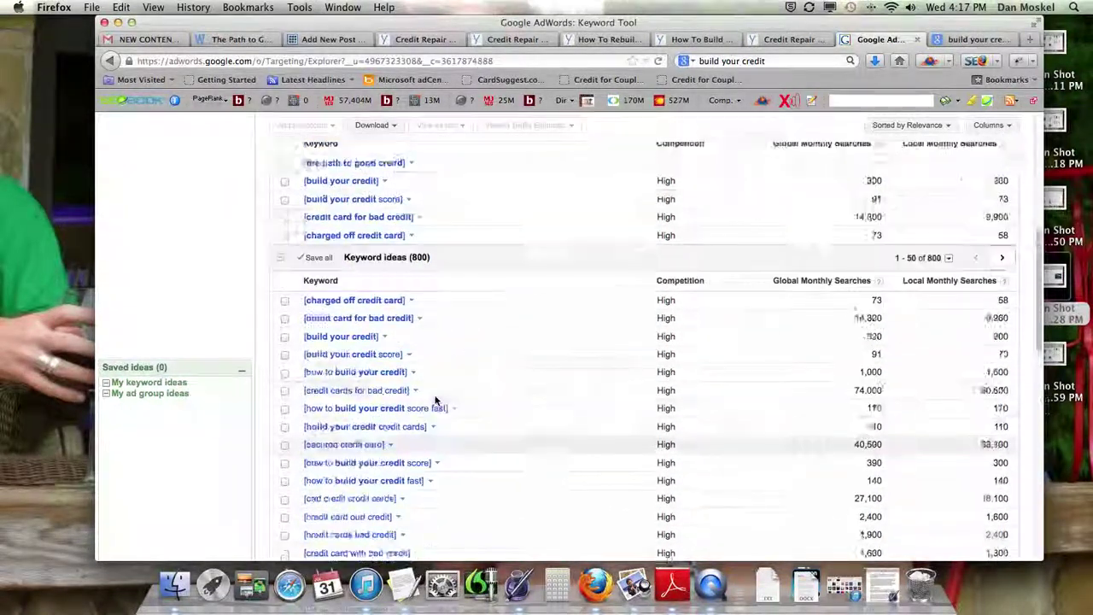
- Remove the other phrases from the Keyword Tool query and search for "charged off credit card" alone
{"action": "left_click_drag", "start_coordinate": [450, 267], "coordinate": [352, 216]}
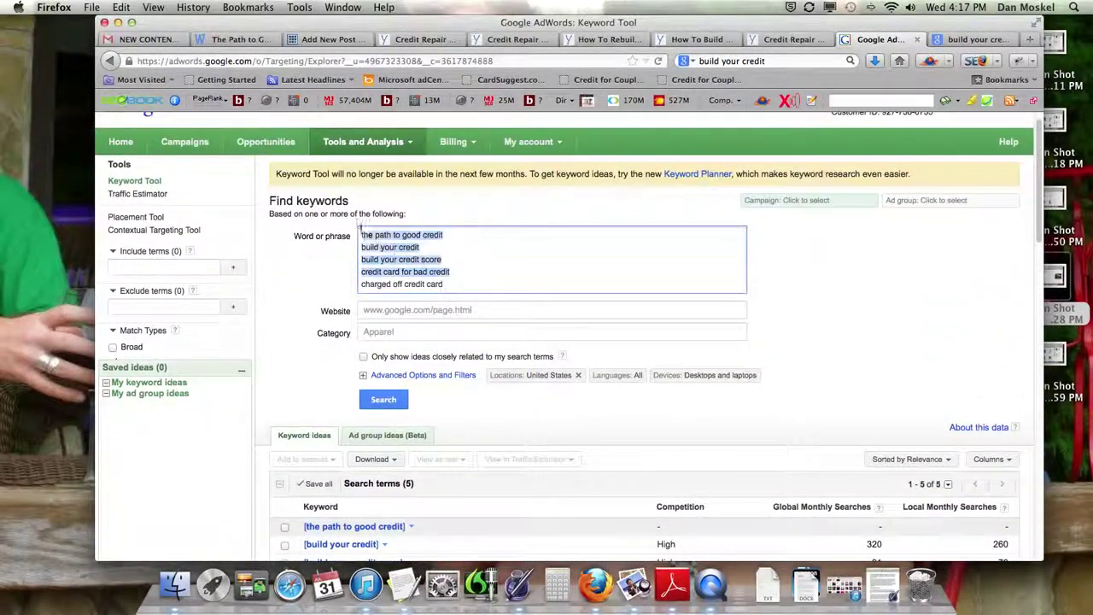
{"action": "key", "text": "super+x"}
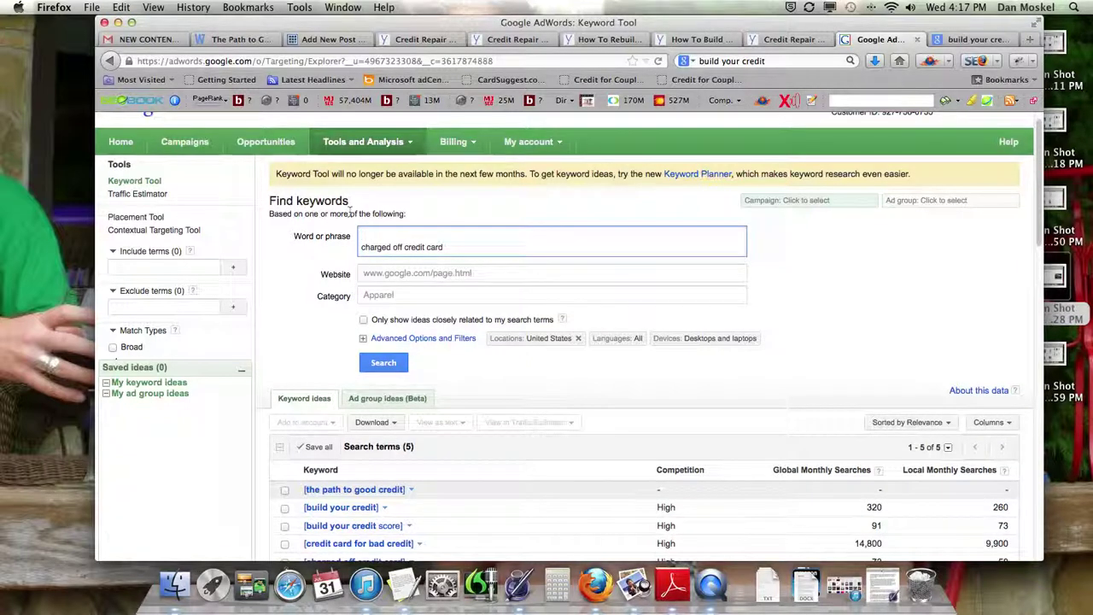
{"action": "key", "text": "Delete"}
{"action": "left_click", "coordinate": [386, 363]}
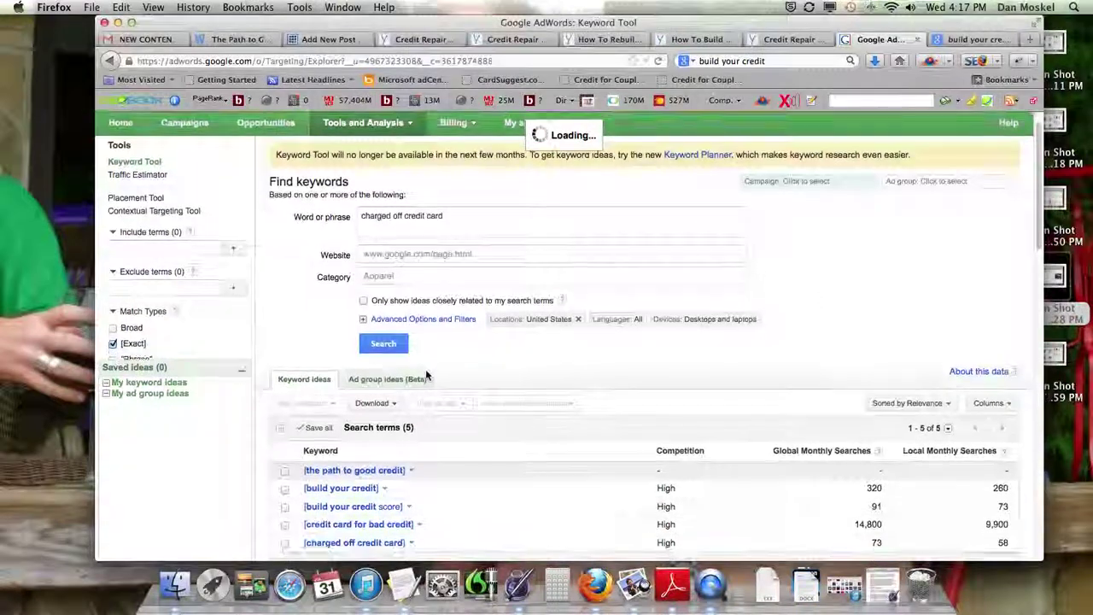
{"action": "scroll", "coordinate": [428, 376], "scroll_direction": "down", "scroll_amount": 3}
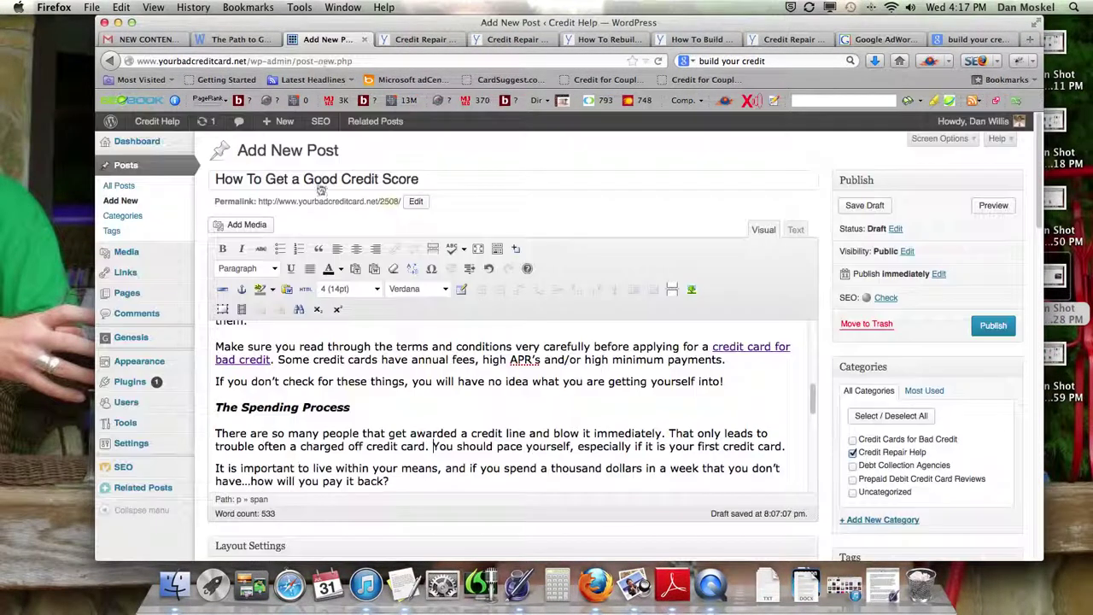
- Return to the draft post, reword "charged off credit card" to "credit card charge off", and select that phrase
{"action": "left_click", "coordinate": [315, 38]}
{"action": "left_click_drag", "start_coordinate": [300, 445], "coordinate": [367, 446]}
{"action": "key", "text": "BackSpace"}
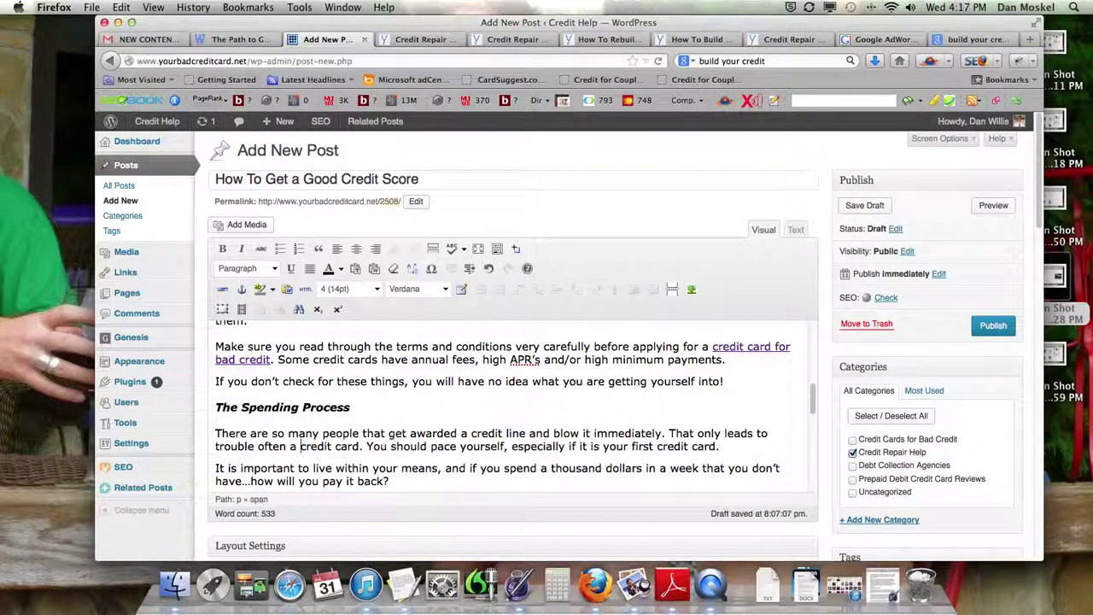
{"action": "type", "text": "charge off"}
{"action": "left_click_drag", "start_coordinate": [359, 445], "coordinate": [397, 446]}
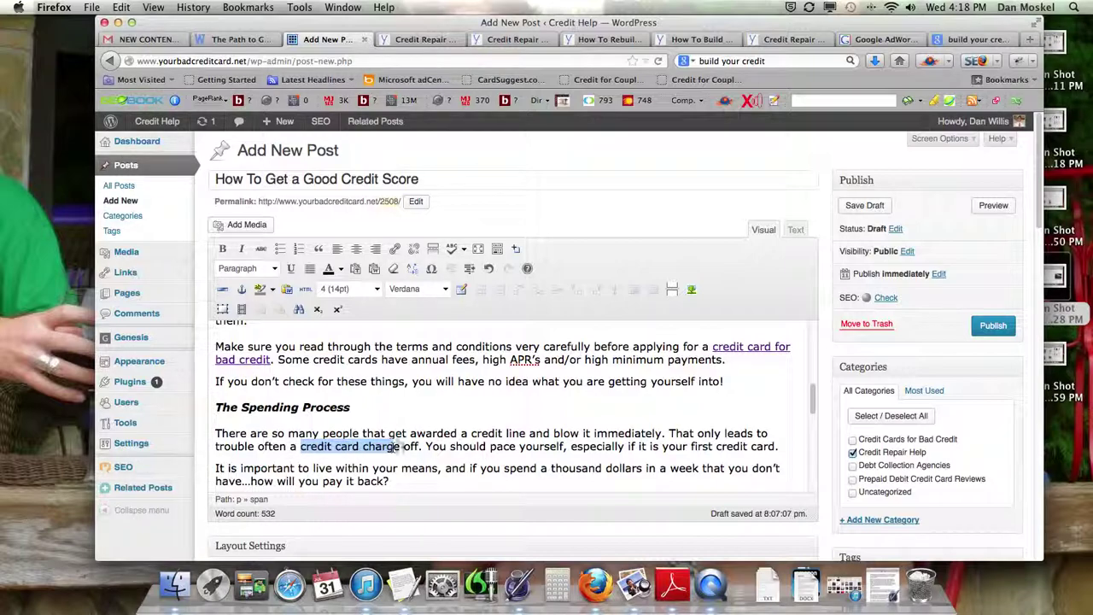
- Go to the site's Credit Repair Help category and open the "What Is a Charge Off" article in a new tab
{"action": "left_click", "coordinate": [427, 39]}
{"action": "scroll", "coordinate": [336, 283], "scroll_direction": "up", "scroll_amount": 3}
{"action": "scroll", "coordinate": [338, 284], "scroll_direction": "up", "scroll_amount": 10}
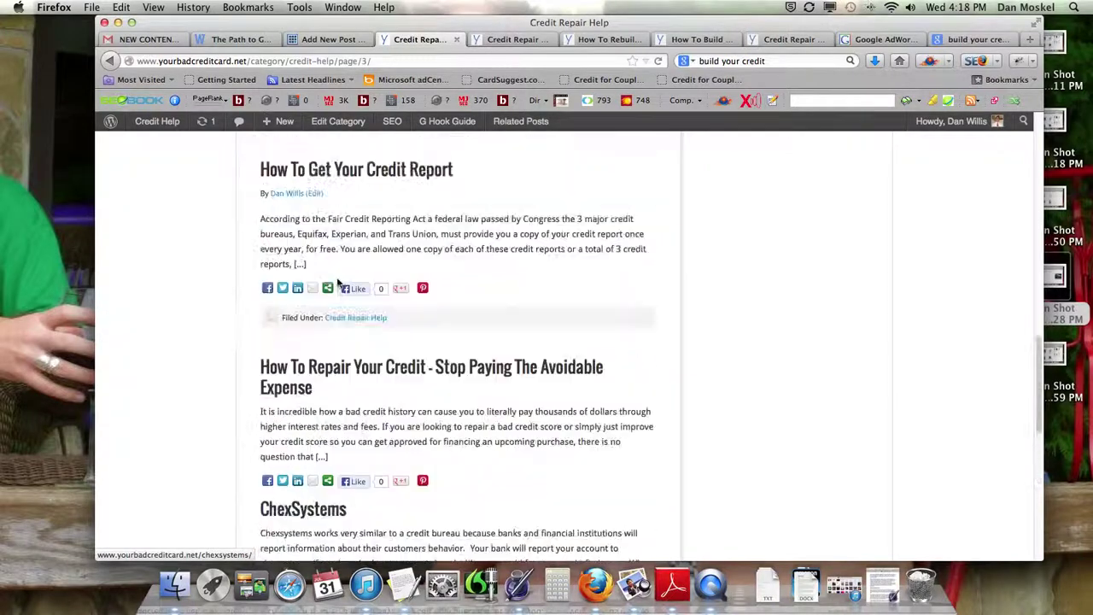
{"action": "left_click", "coordinate": [330, 295]}
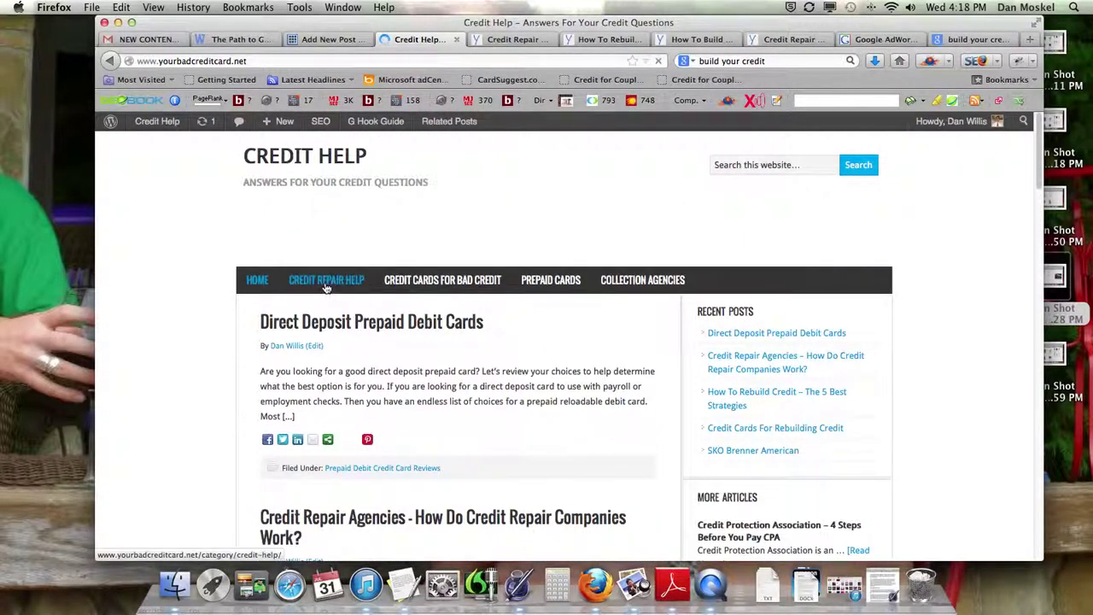
{"action": "left_click", "coordinate": [345, 296]}
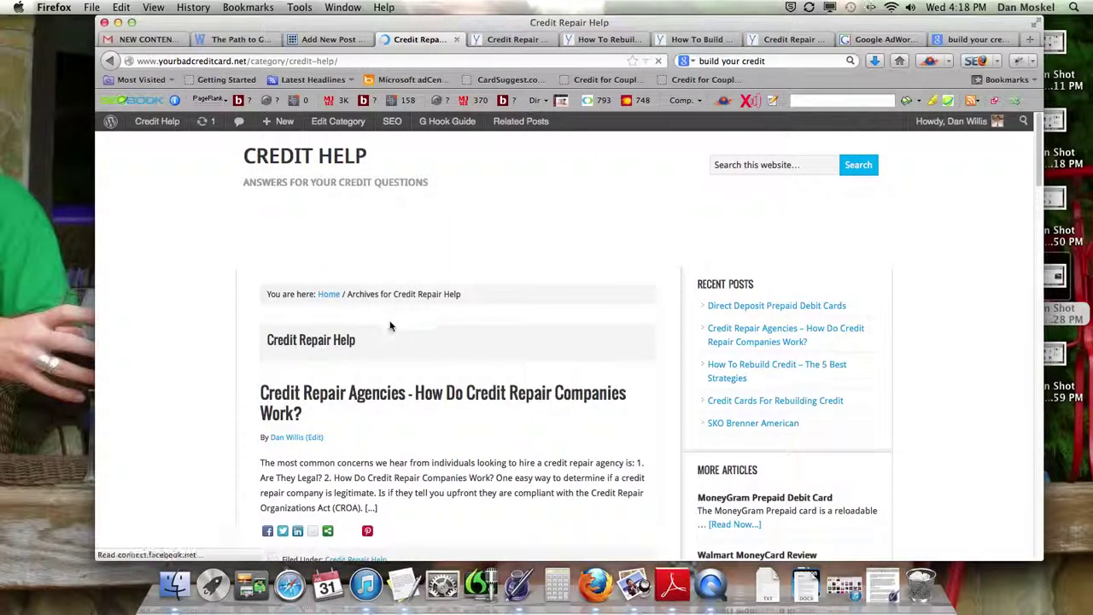
{"action": "scroll", "coordinate": [392, 328], "scroll_direction": "down", "scroll_amount": 10}
{"action": "scroll", "coordinate": [391, 328], "scroll_direction": "down", "scroll_amount": 20}
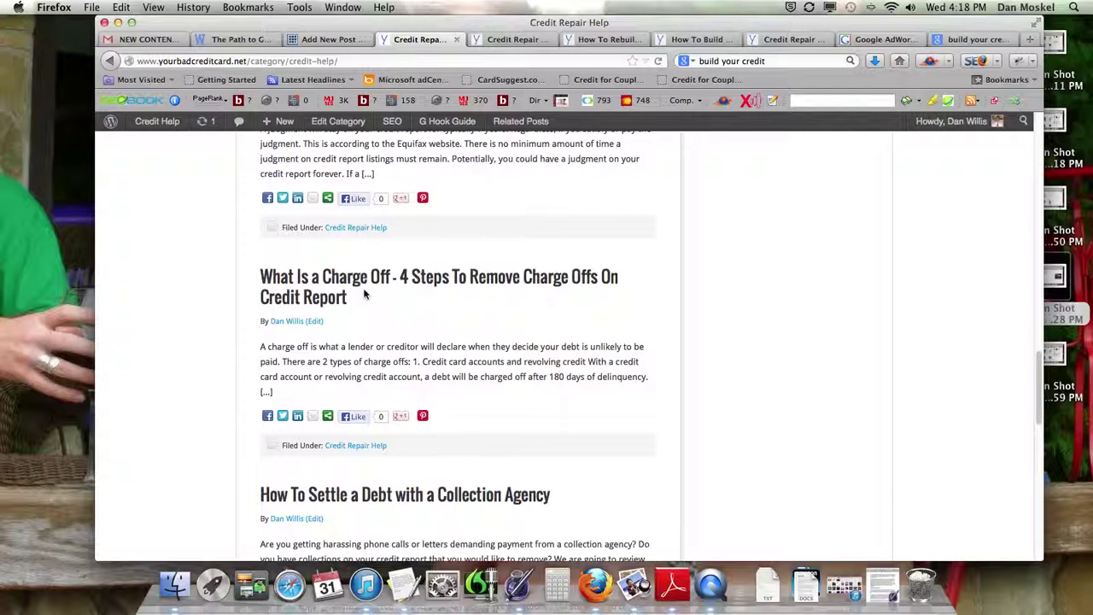
{"action": "right_click", "coordinate": [350, 288]}
{"action": "left_click", "coordinate": [384, 293]}
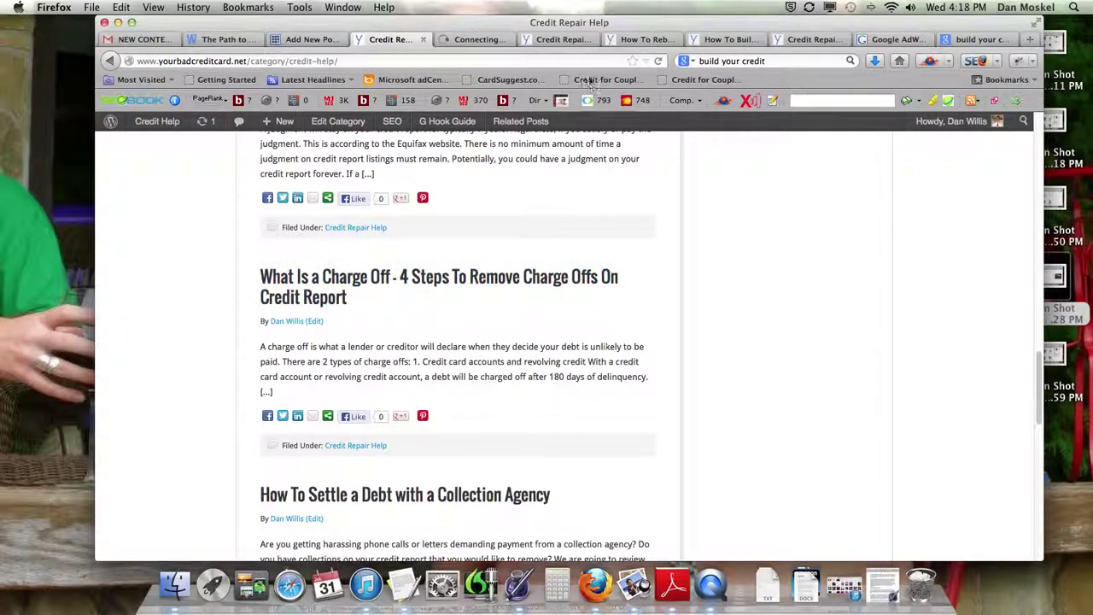
- Take the charge-off article's address and link "credit card charge off" in the draft post to it
{"action": "left_click", "coordinate": [472, 40]}
{"action": "left_click", "coordinate": [254, 61]}
{"action": "right_click", "coordinate": [254, 62]}
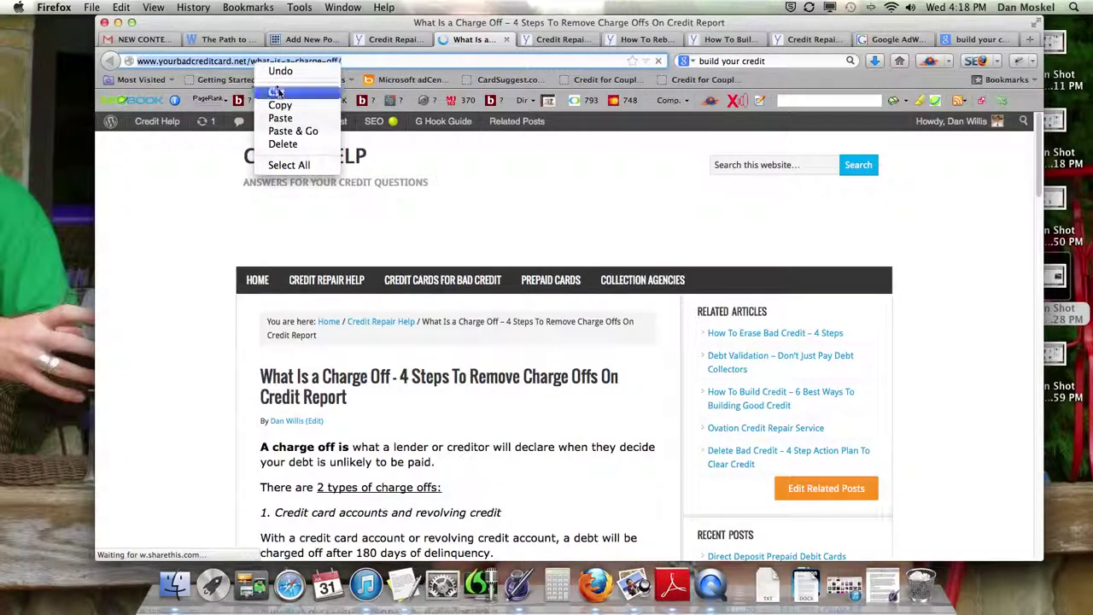
{"action": "left_click", "coordinate": [275, 91]}
{"action": "left_click", "coordinate": [312, 39]}
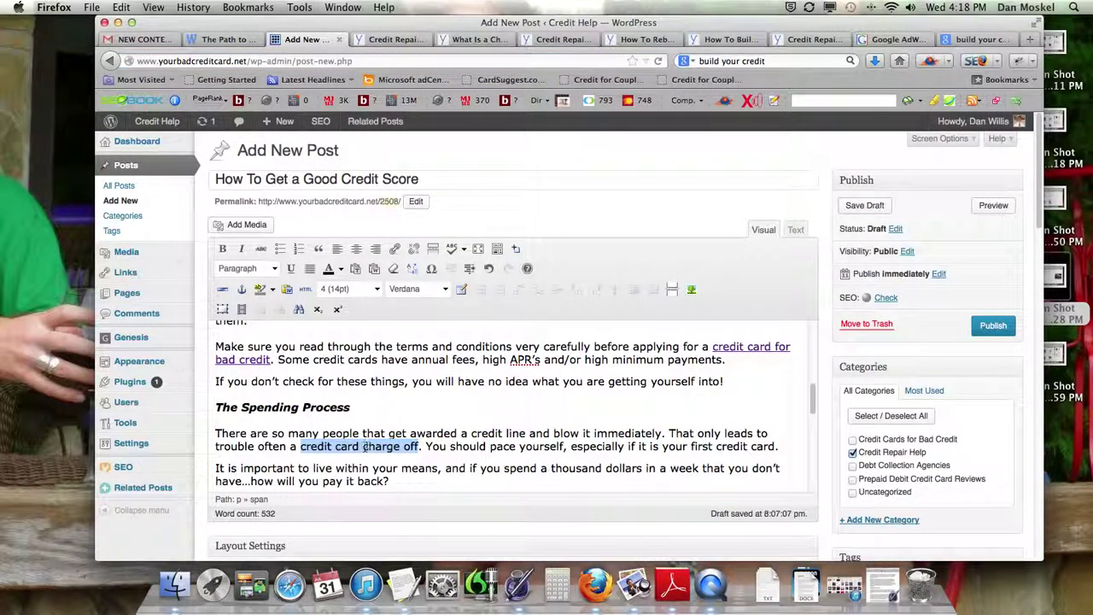
{"action": "left_click", "coordinate": [394, 250]}
{"action": "key", "text": "super+v"}
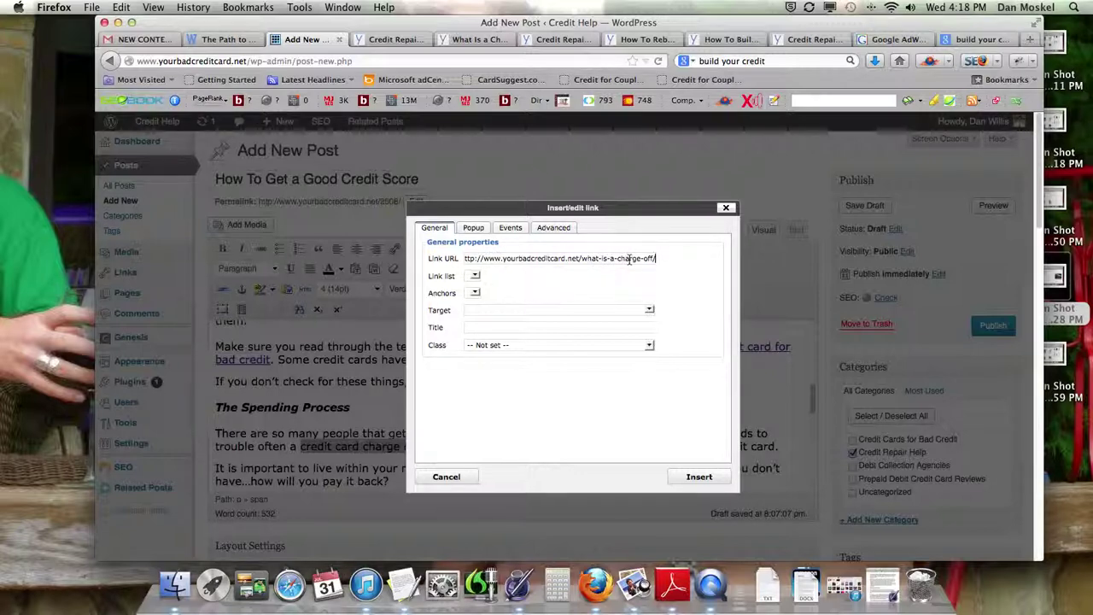
{"action": "left_click", "coordinate": [707, 477]}
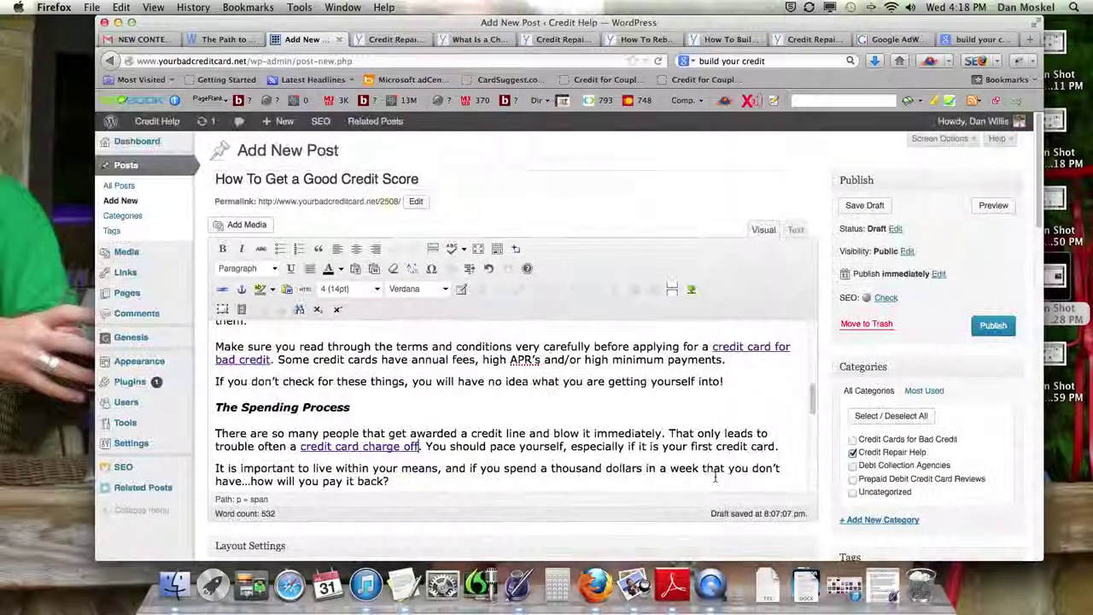
- Add a closing paragraph at the end of the post reading "For more credit repair help check out our related articles."
{"action": "scroll", "coordinate": [591, 438], "scroll_direction": "down", "scroll_amount": 5}
{"action": "scroll", "coordinate": [594, 442], "scroll_direction": "up", "scroll_amount": 10}
{"action": "scroll", "coordinate": [595, 444], "scroll_direction": "down", "scroll_amount": 2}
{"action": "scroll", "coordinate": [595, 444], "scroll_direction": "up", "scroll_amount": 3}
{"action": "scroll", "coordinate": [590, 440], "scroll_direction": "down", "scroll_amount": 6}
{"action": "scroll", "coordinate": [591, 438], "scroll_direction": "down", "scroll_amount": 8}
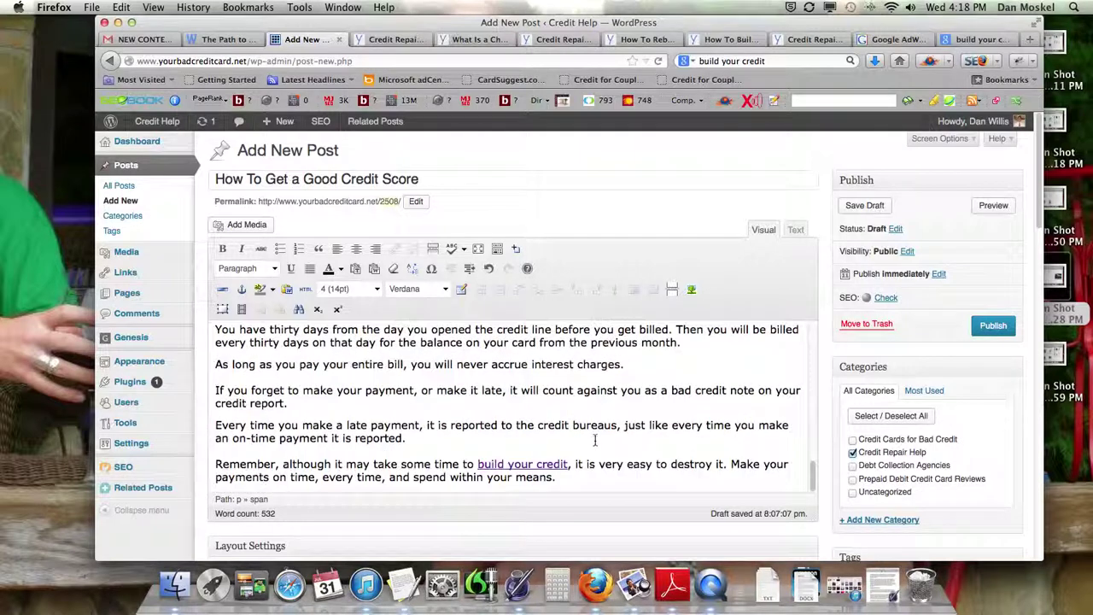
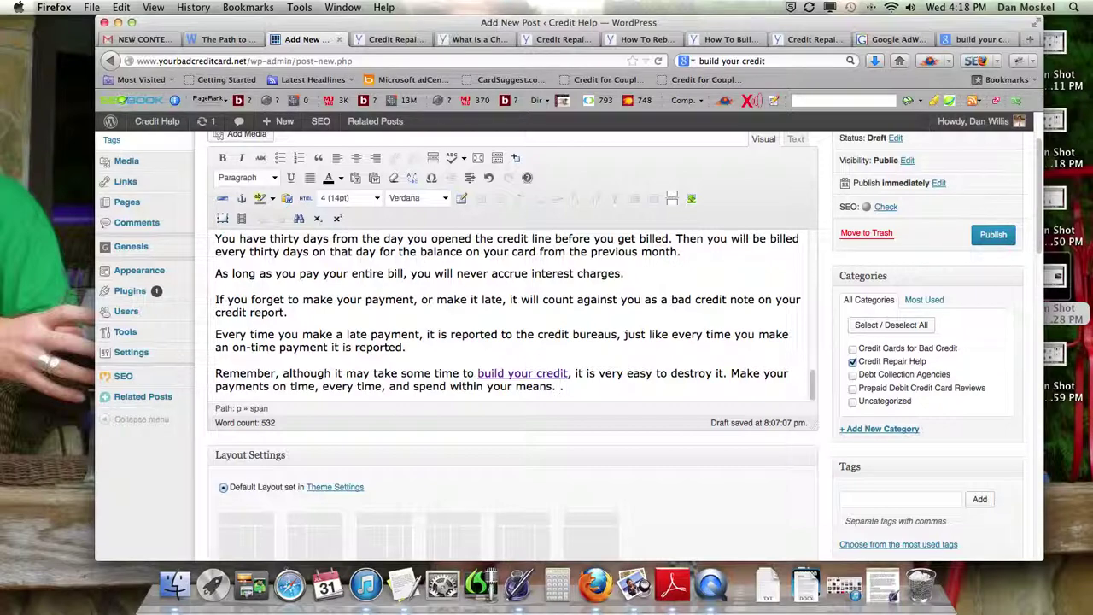
{"action": "key", "text": "Return"}
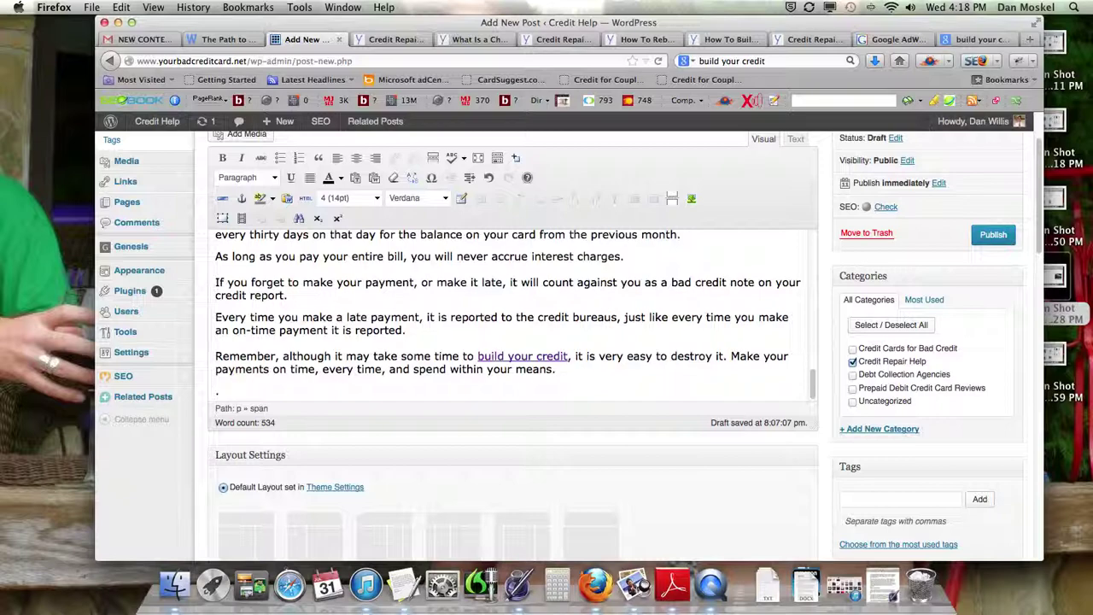
{"action": "type", "text": "For more c"}
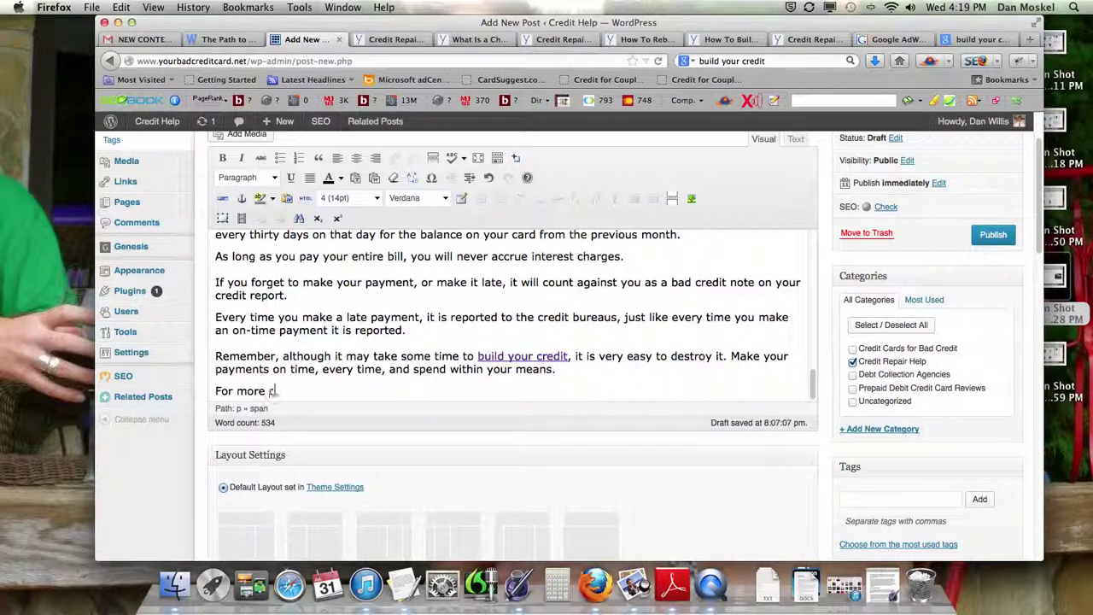
{"action": "type", "text": "redit repair help"}
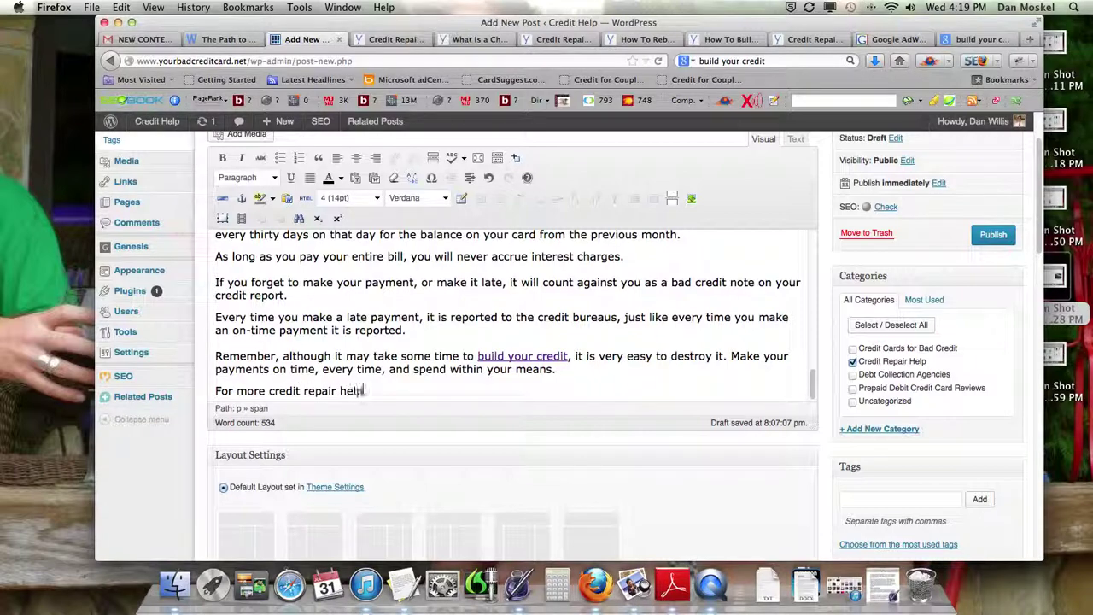
{"action": "type", "text": " check out our related articles."}
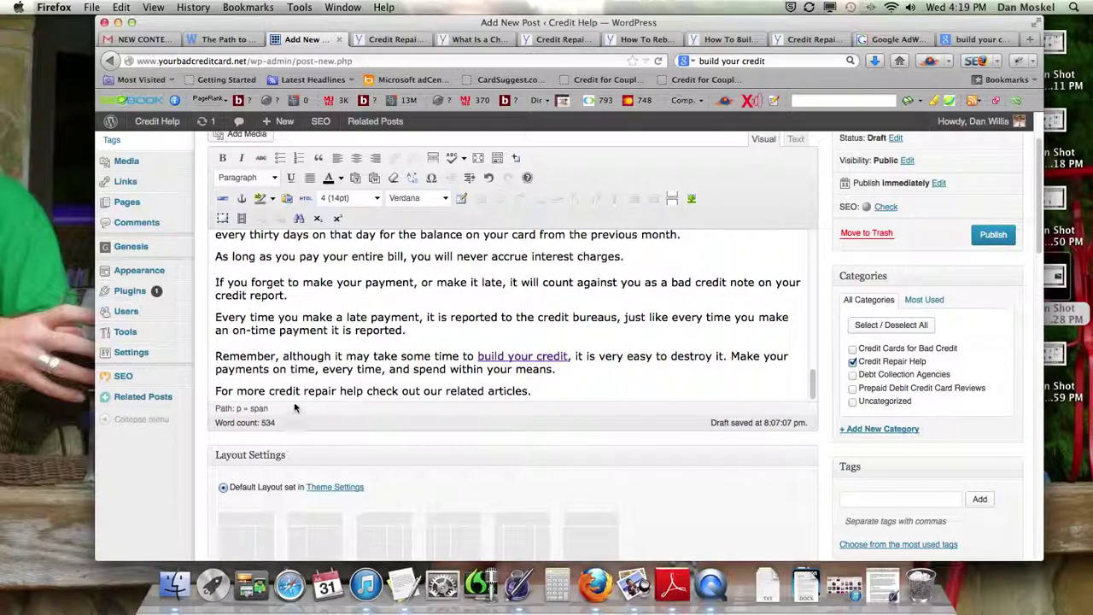
- Link "credit repair help" in the closing paragraph to the site's Credit Repair Help category page, using that page's address
{"action": "left_click_drag", "start_coordinate": [269, 390], "coordinate": [345, 390]}
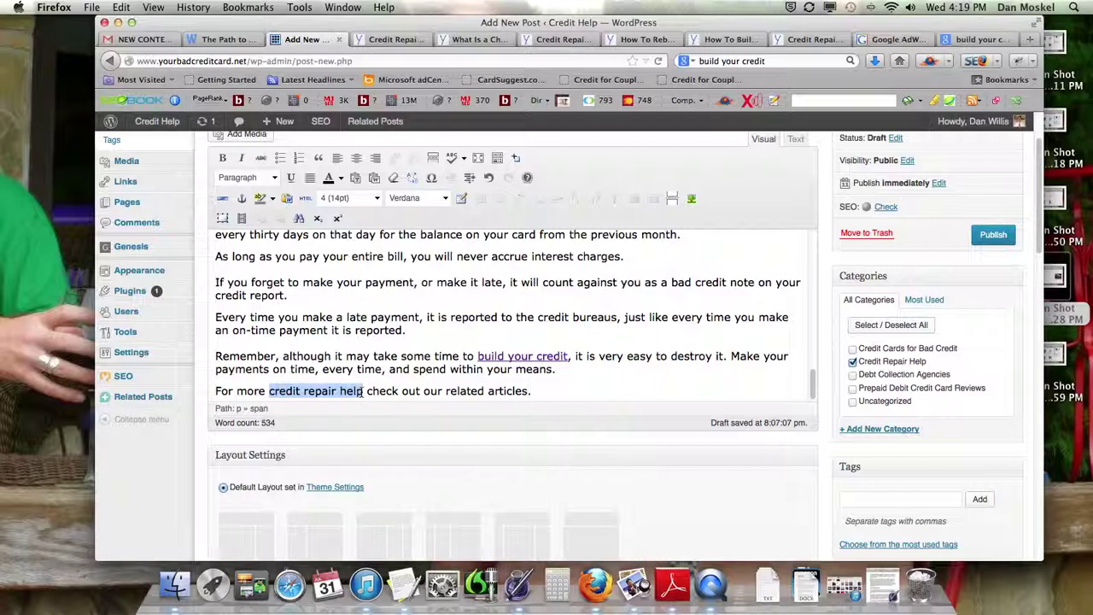
{"action": "left_click", "coordinate": [394, 43]}
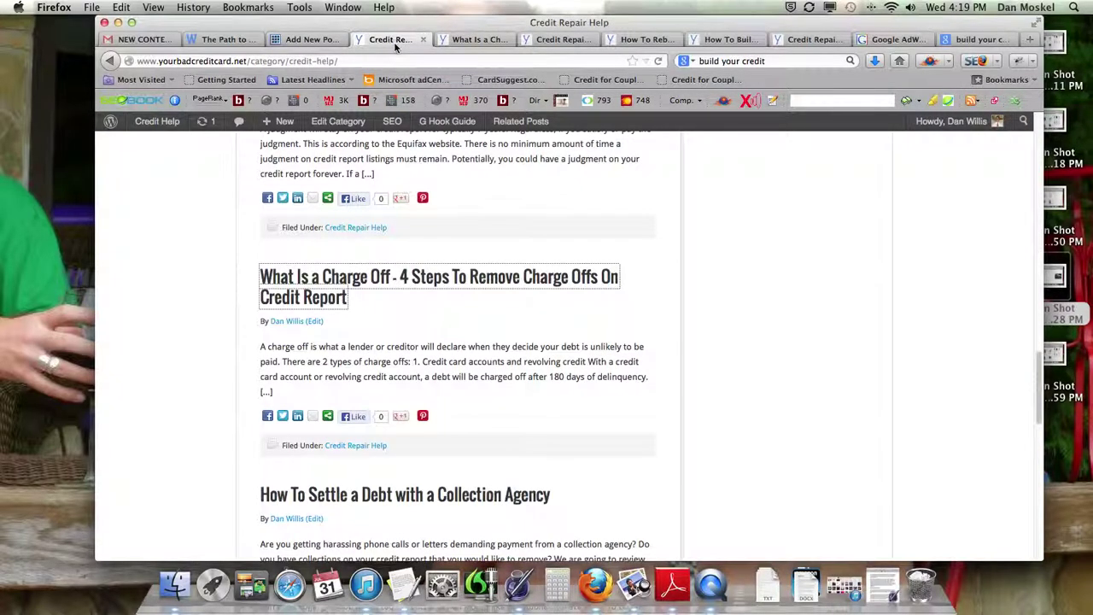
{"action": "scroll", "coordinate": [347, 331], "scroll_direction": "up", "scroll_amount": 10}
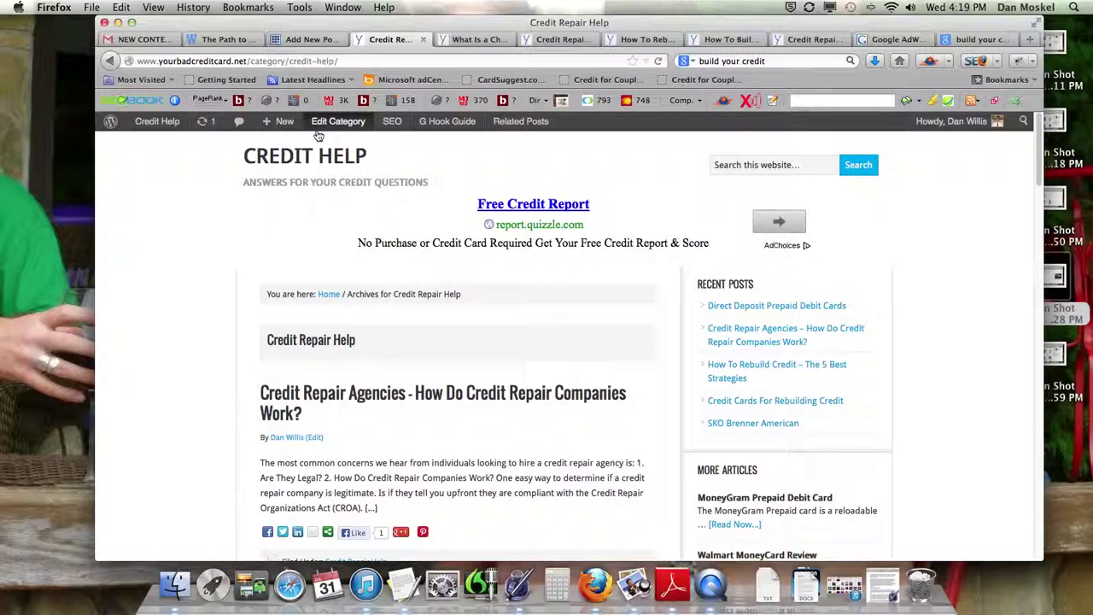
{"action": "left_click", "coordinate": [311, 60]}
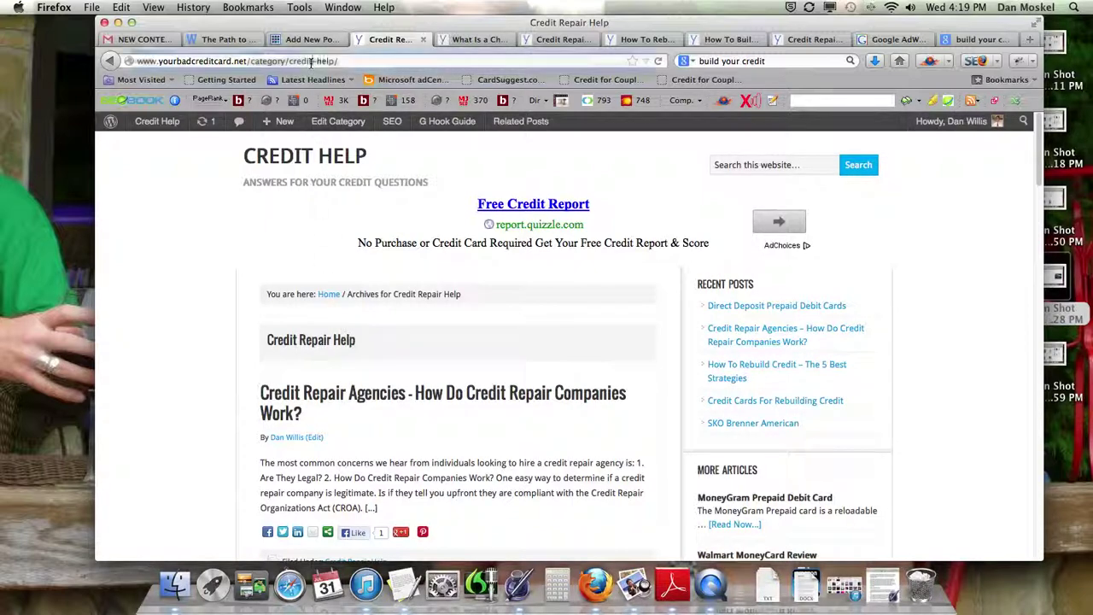
{"action": "right_click", "coordinate": [309, 63]}
{"action": "left_click", "coordinate": [342, 107]}
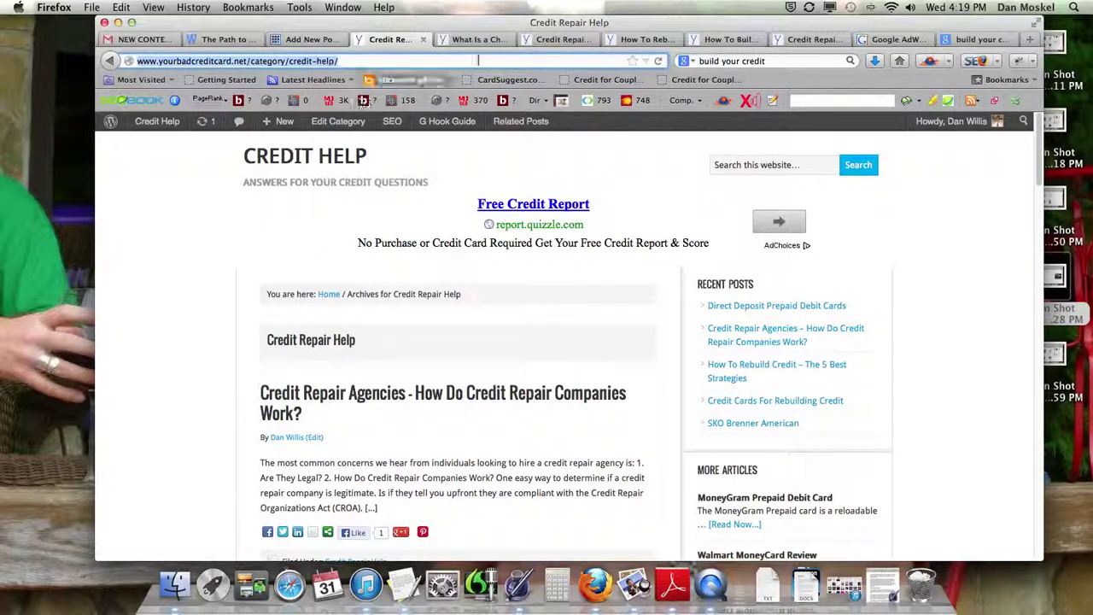
{"action": "left_click", "coordinate": [312, 39]}
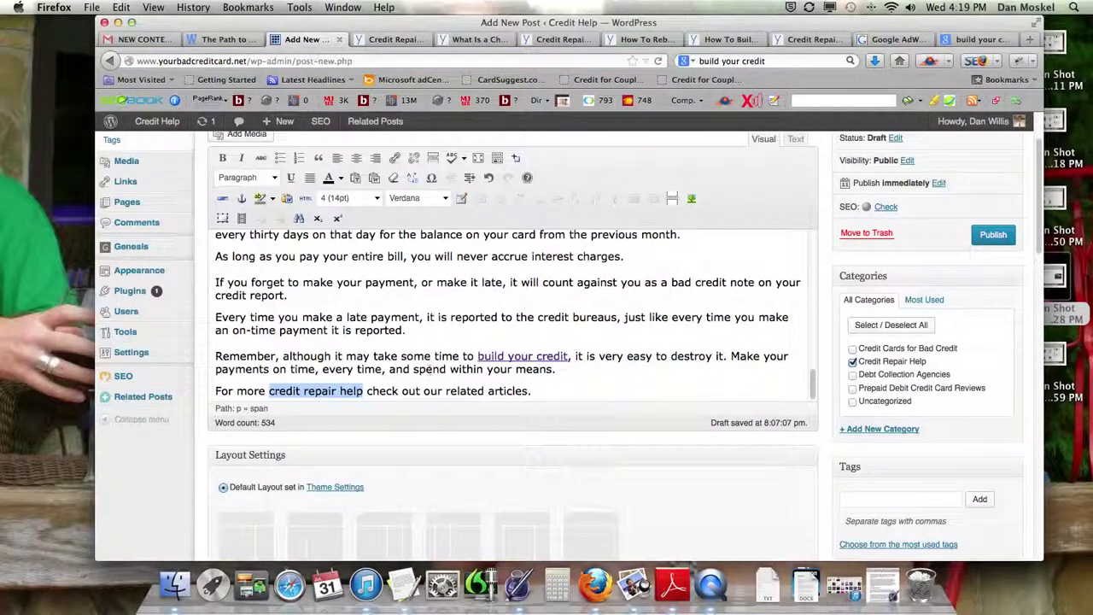
{"action": "left_click", "coordinate": [394, 159]}
{"action": "key", "text": "super+v"}
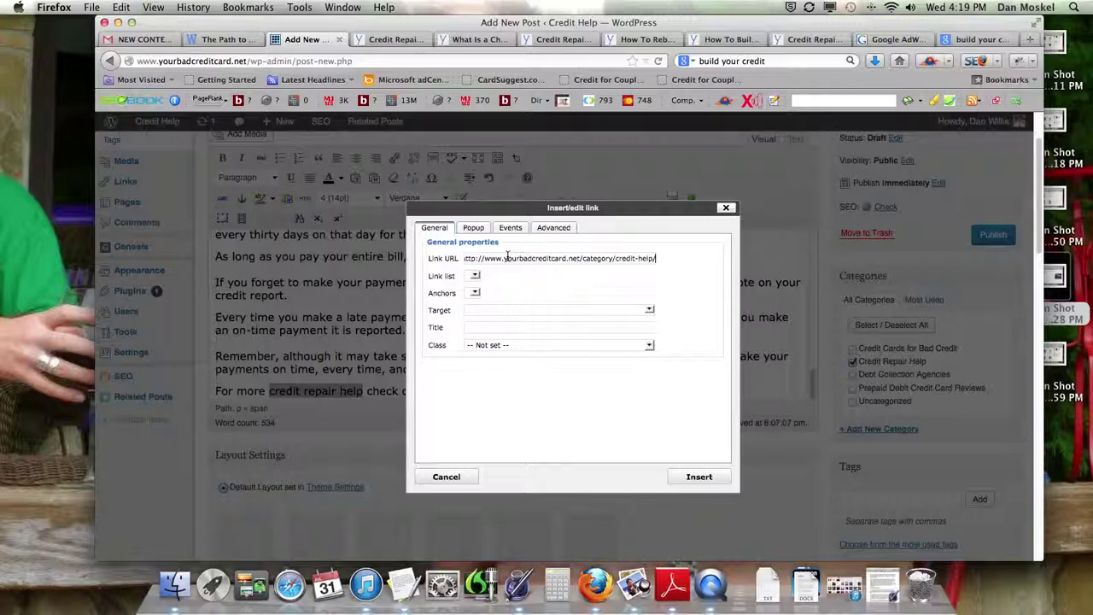
{"action": "left_click", "coordinate": [699, 477]}
- Change the post's permalink slug to "good-credit-score"
{"action": "scroll", "coordinate": [534, 341], "scroll_direction": "up", "scroll_amount": 10}
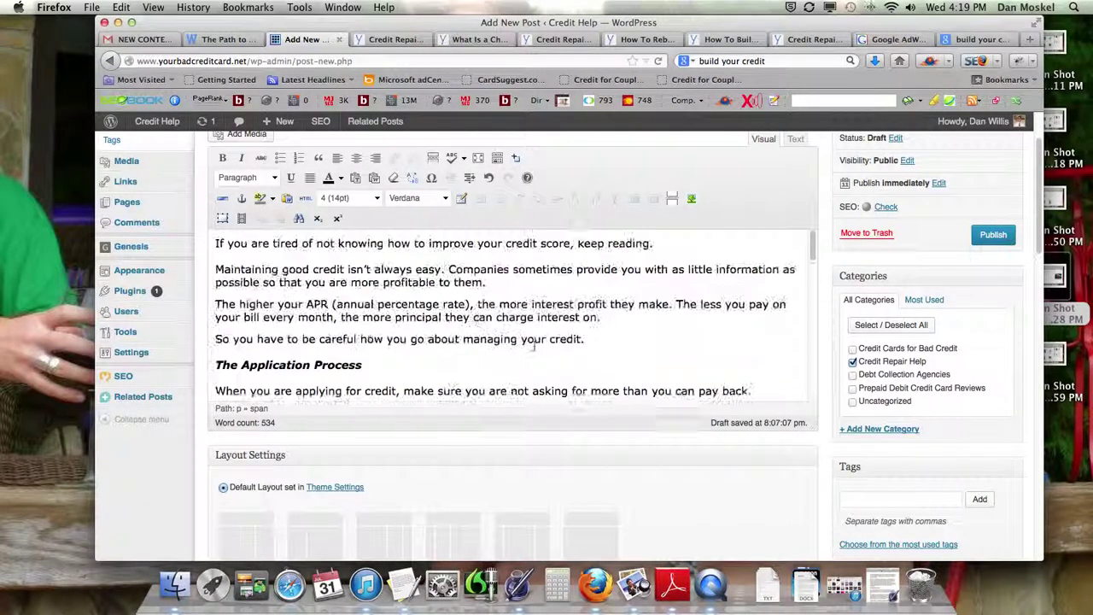
{"action": "scroll", "coordinate": [529, 333], "scroll_direction": "down", "scroll_amount": 5}
{"action": "scroll", "coordinate": [509, 272], "scroll_direction": "down", "scroll_amount": 5}
{"action": "scroll", "coordinate": [683, 424], "scroll_direction": "up", "scroll_amount": 5}
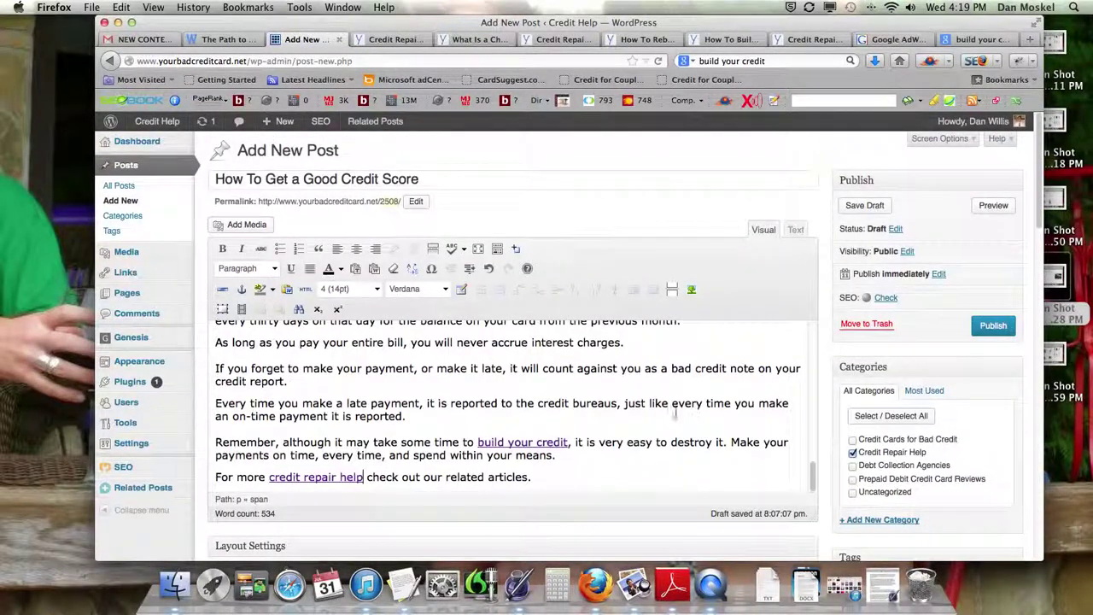
{"action": "scroll", "coordinate": [678, 414], "scroll_direction": "up", "scroll_amount": 2}
{"action": "key", "text": "ctrl+super+Escape"}
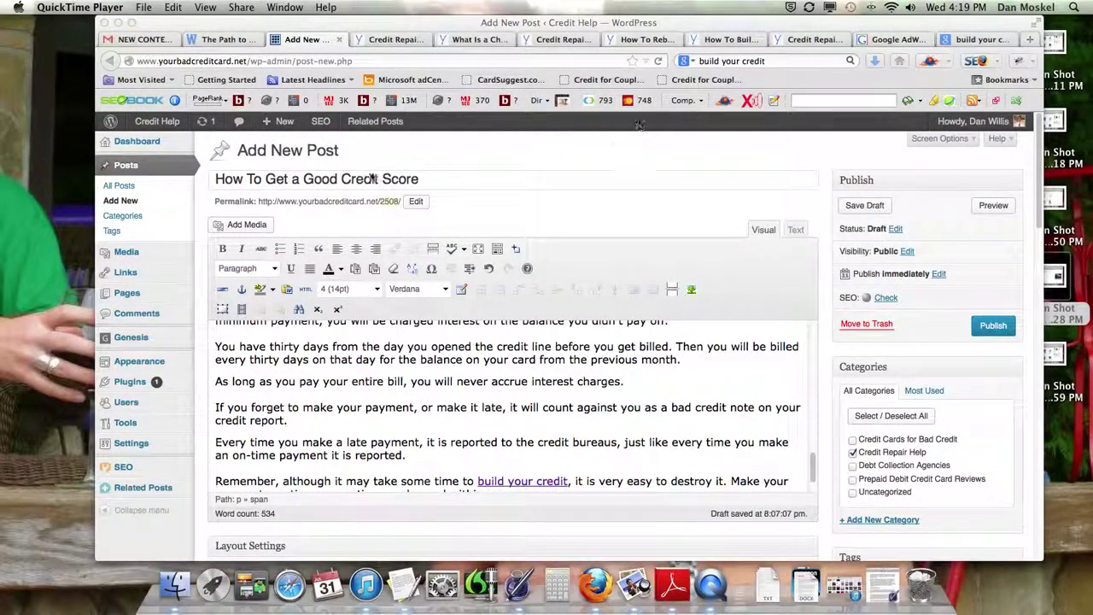
{"action": "left_click", "coordinate": [411, 205]}
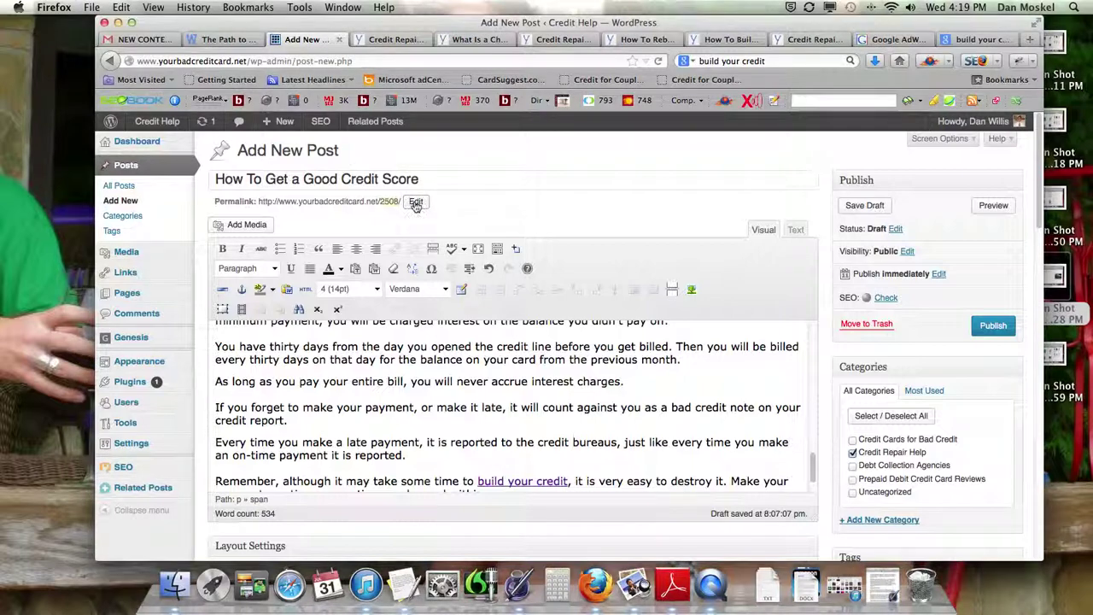
{"action": "left_click", "coordinate": [413, 202]}
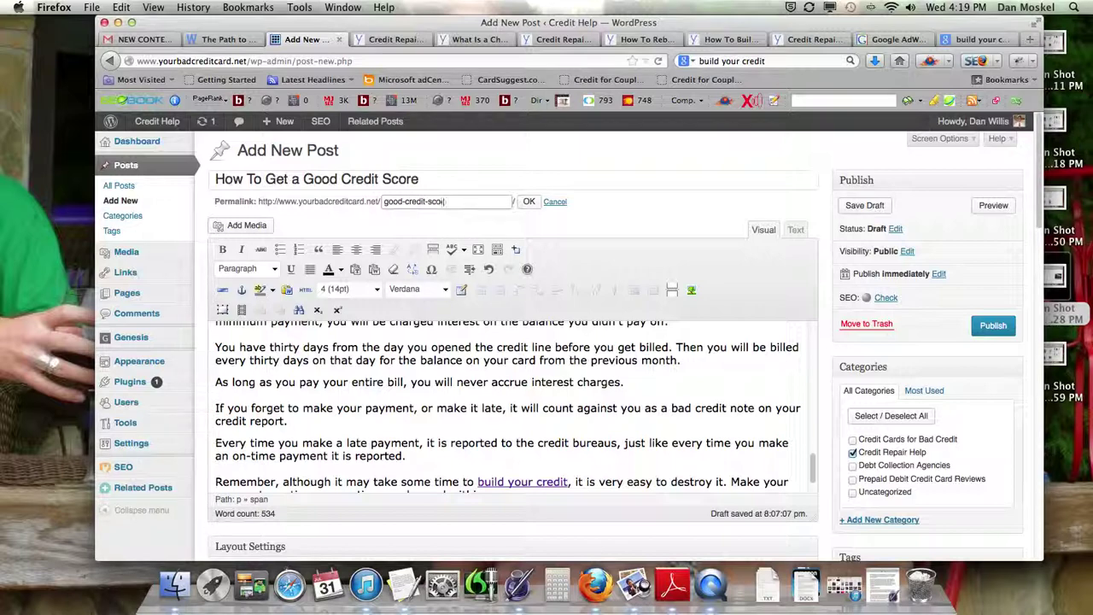
{"action": "left_click", "coordinate": [528, 205]}
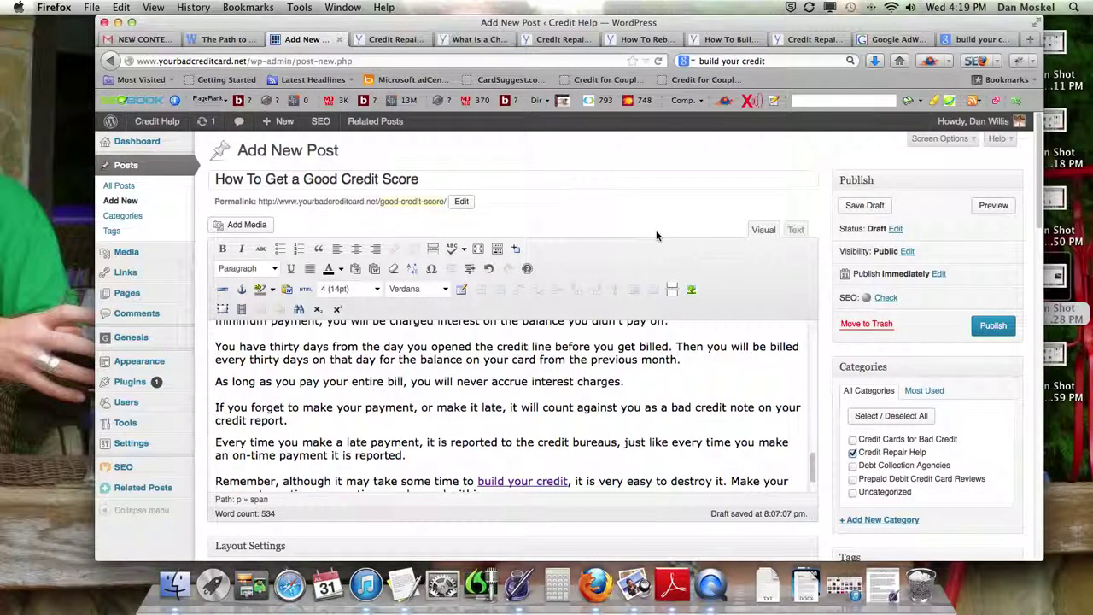
- Look over the layout settings and the WordPress SEO by Yoast fields below the post editor
{"action": "scroll", "coordinate": [656, 232], "scroll_direction": "down", "scroll_amount": 3}
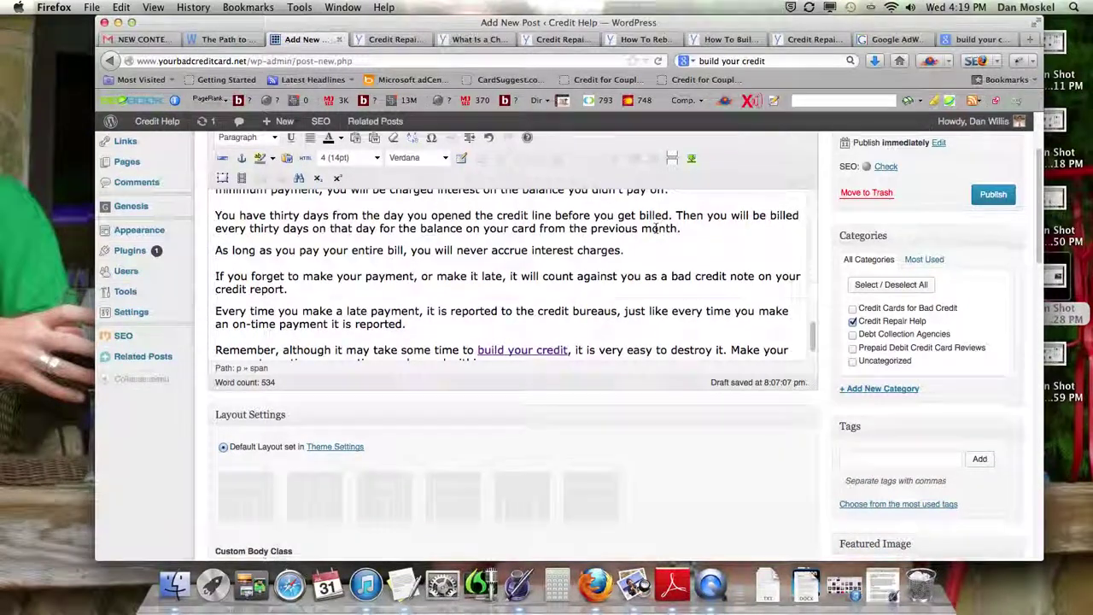
{"action": "scroll", "coordinate": [649, 256], "scroll_direction": "down", "scroll_amount": 3}
{"action": "scroll", "coordinate": [662, 373], "scroll_direction": "down", "scroll_amount": 2}
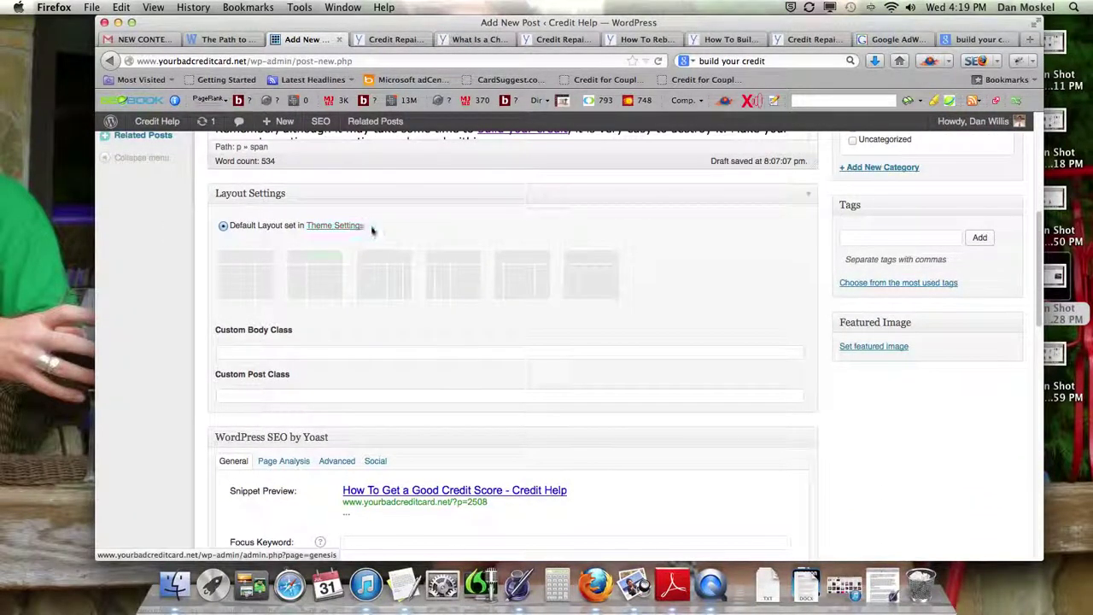
{"action": "scroll", "coordinate": [376, 233], "scroll_direction": "down", "scroll_amount": 1}
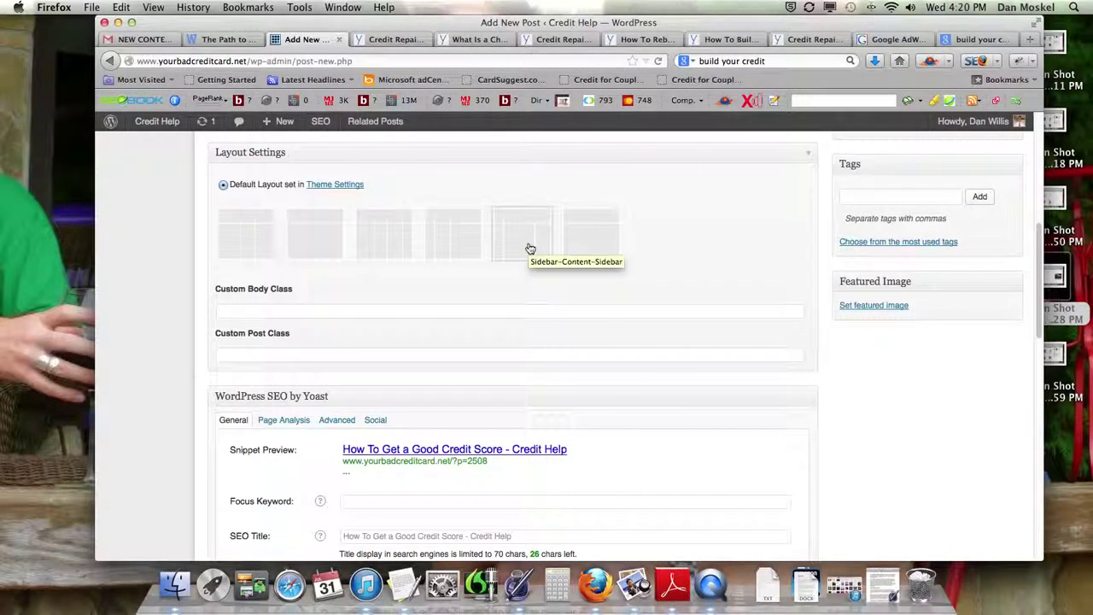
{"action": "scroll", "coordinate": [504, 301], "scroll_direction": "down", "scroll_amount": 2}
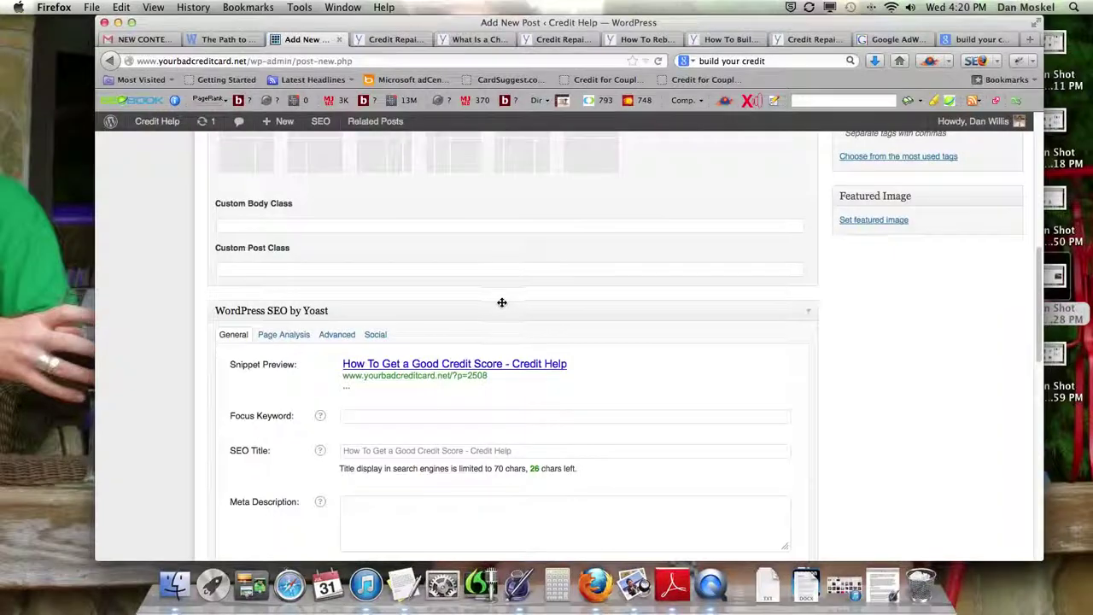
{"action": "scroll", "coordinate": [502, 302], "scroll_direction": "down", "scroll_amount": 2}
{"action": "left_click", "coordinate": [350, 311]}
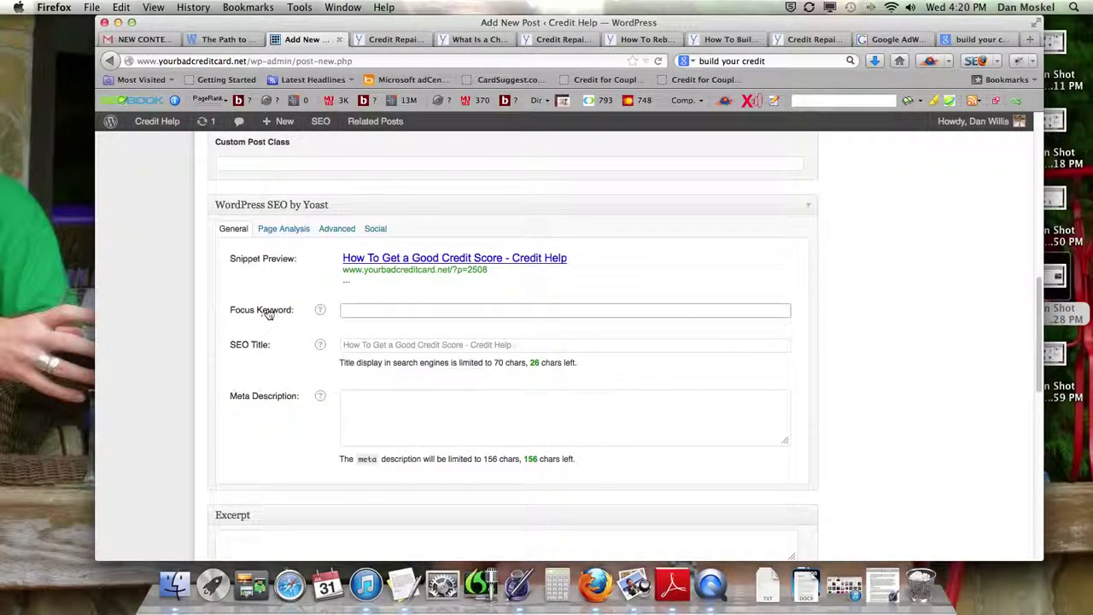
{"action": "scroll", "coordinate": [273, 312], "scroll_direction": "down", "scroll_amount": 2}
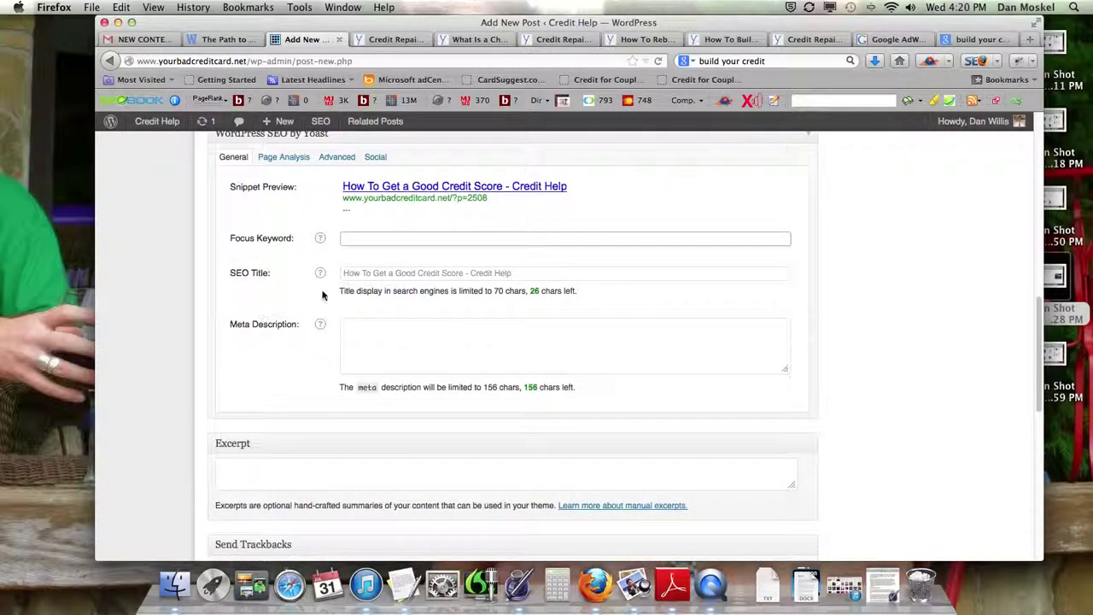
- Try overriding the SEO title with the placeholder text "kfjksjfkldsjfkldfjl" and clear the field again
{"action": "left_click", "coordinate": [419, 275]}
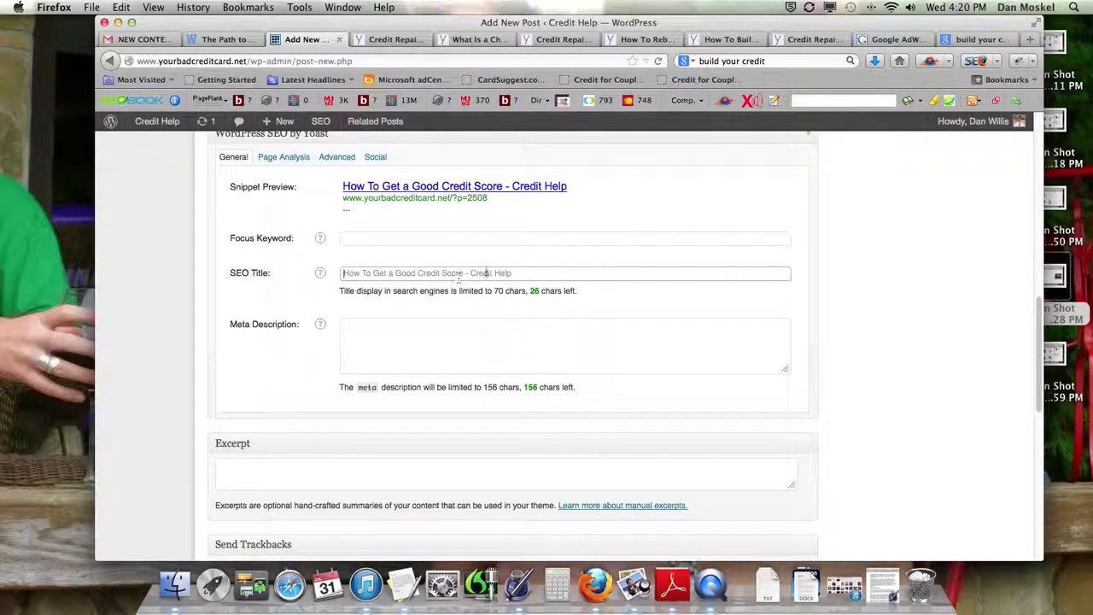
{"action": "type", "text": "kfjksjfkldsjfkldfjl"}
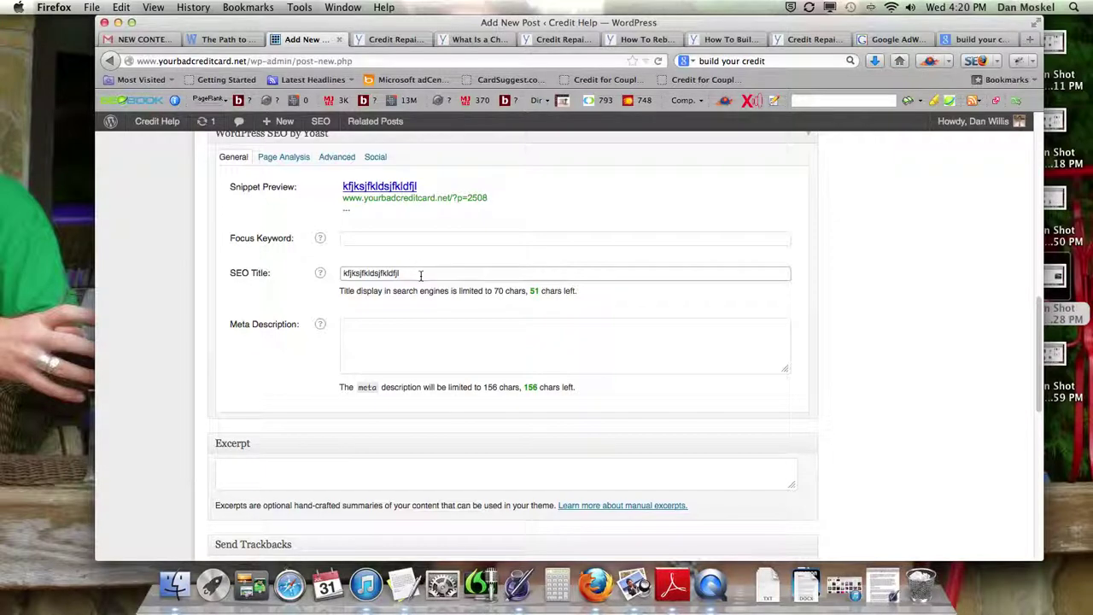
{"action": "key", "text": "super+a"}
{"action": "key", "text": "BackSpace"}
{"action": "left_click", "coordinate": [401, 341]}
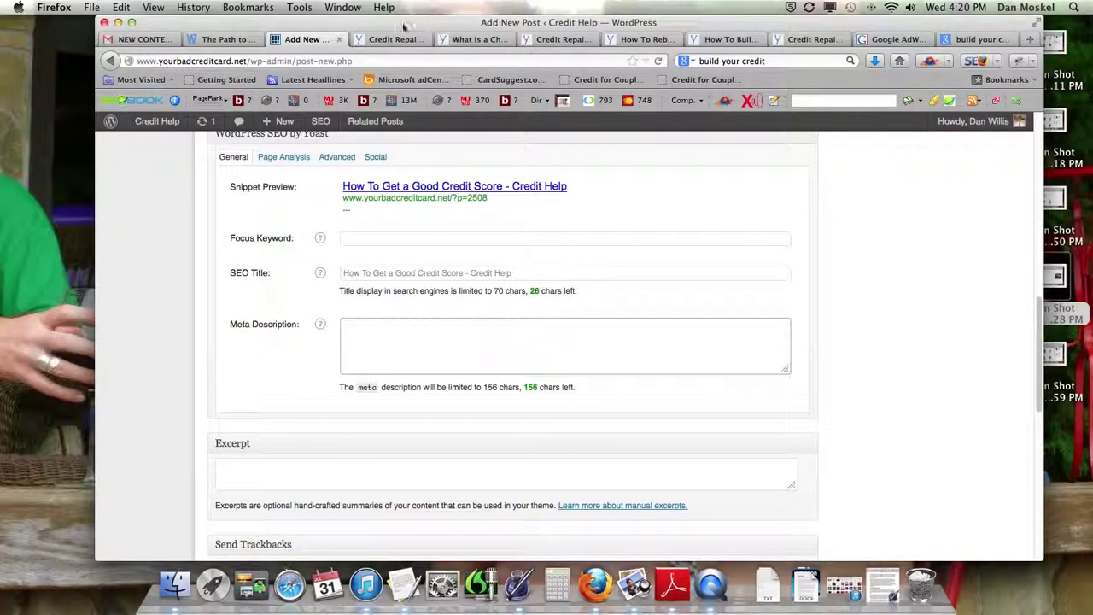
- Preview the draft post and examine its text, headings and links as they appear on the site
{"action": "scroll", "coordinate": [828, 345], "scroll_direction": "up", "scroll_amount": 10}
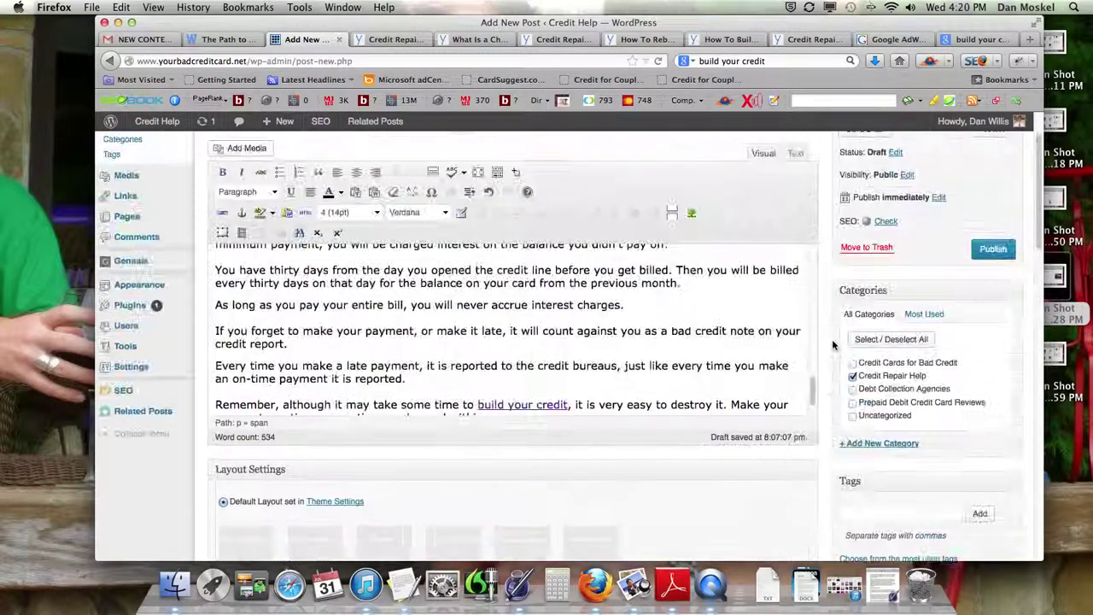
{"action": "left_click", "coordinate": [993, 205]}
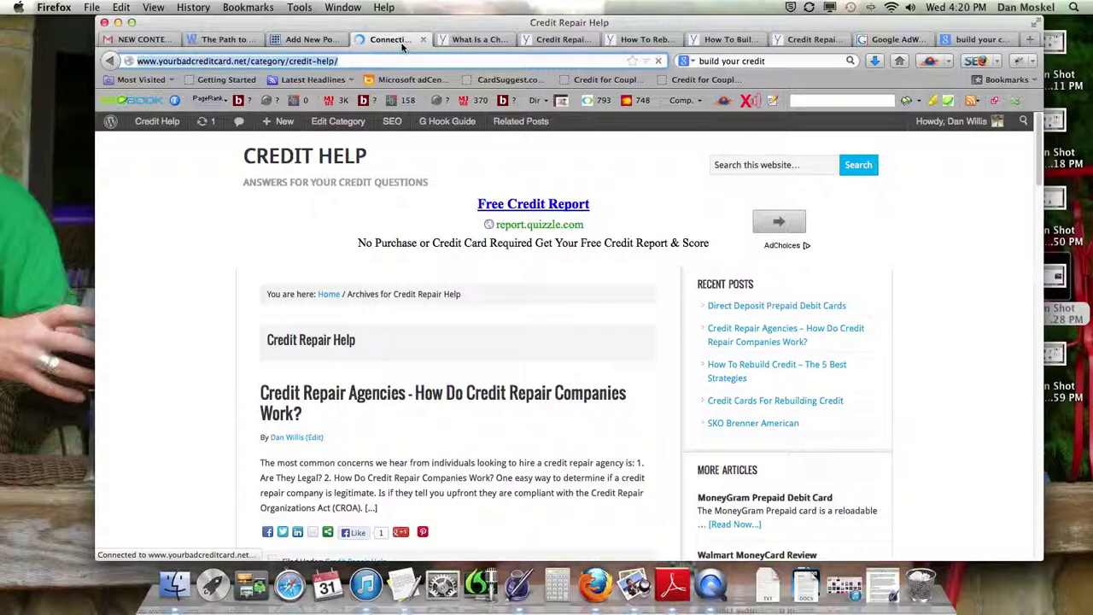
{"action": "scroll", "coordinate": [441, 357], "scroll_direction": "down", "scroll_amount": 5}
{"action": "scroll", "coordinate": [441, 357], "scroll_direction": "down", "scroll_amount": 4}
{"action": "scroll", "coordinate": [441, 350], "scroll_direction": "up", "scroll_amount": 5}
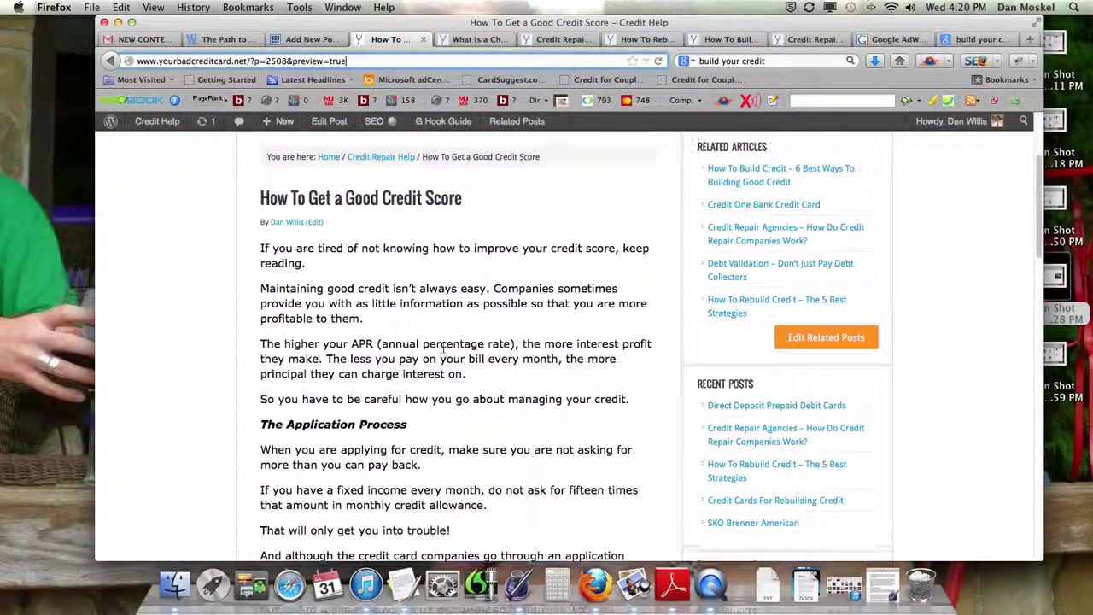
{"action": "scroll", "coordinate": [425, 299], "scroll_direction": "down", "scroll_amount": 2}
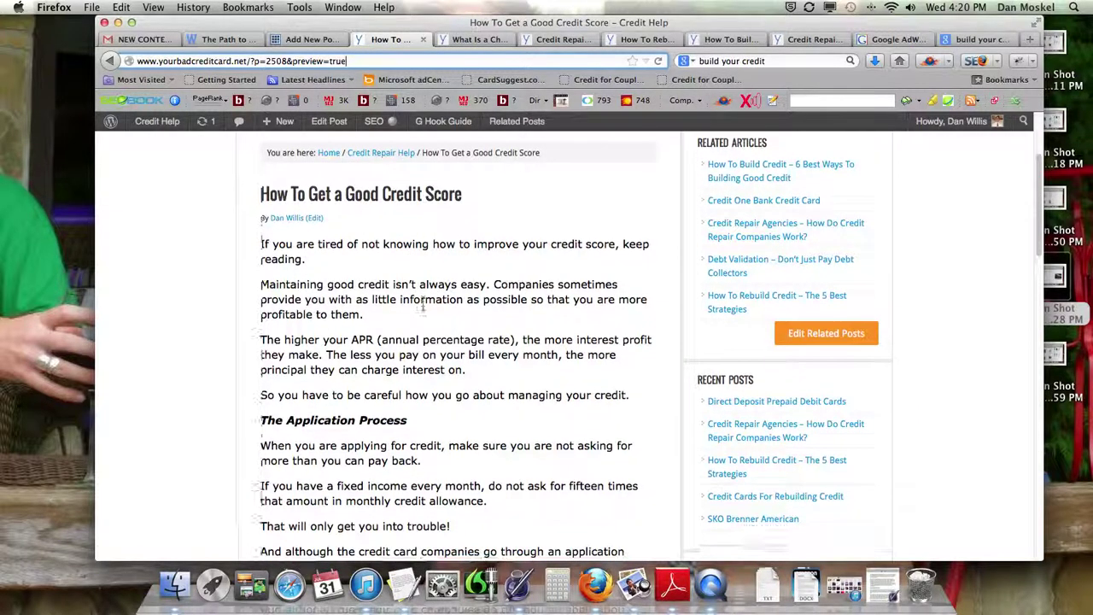
{"action": "scroll", "coordinate": [422, 306], "scroll_direction": "down", "scroll_amount": 1}
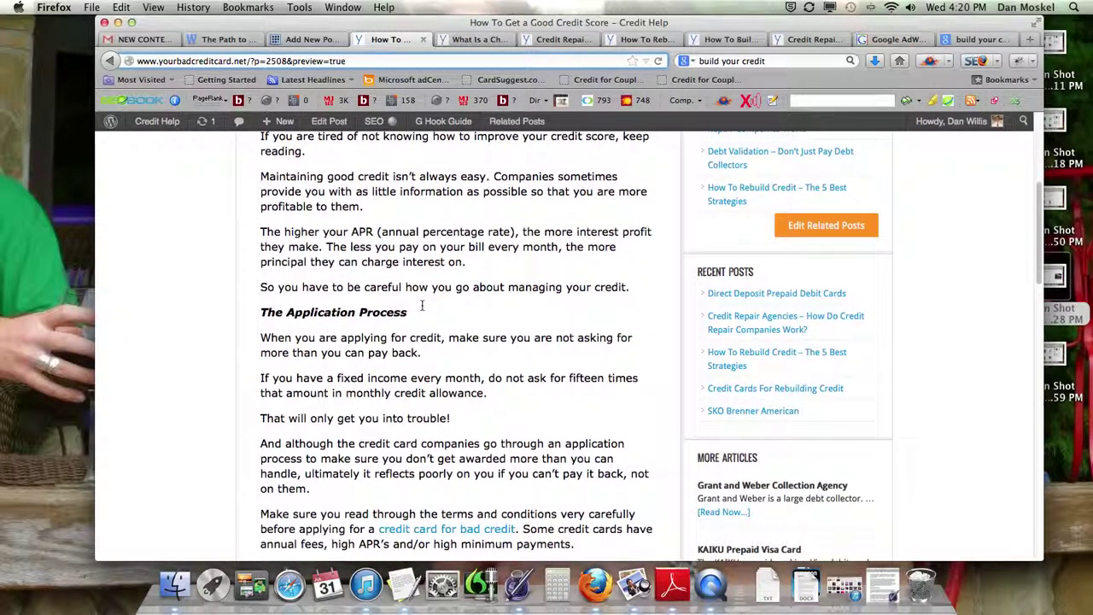
{"action": "scroll", "coordinate": [418, 248], "scroll_direction": "down", "scroll_amount": 1}
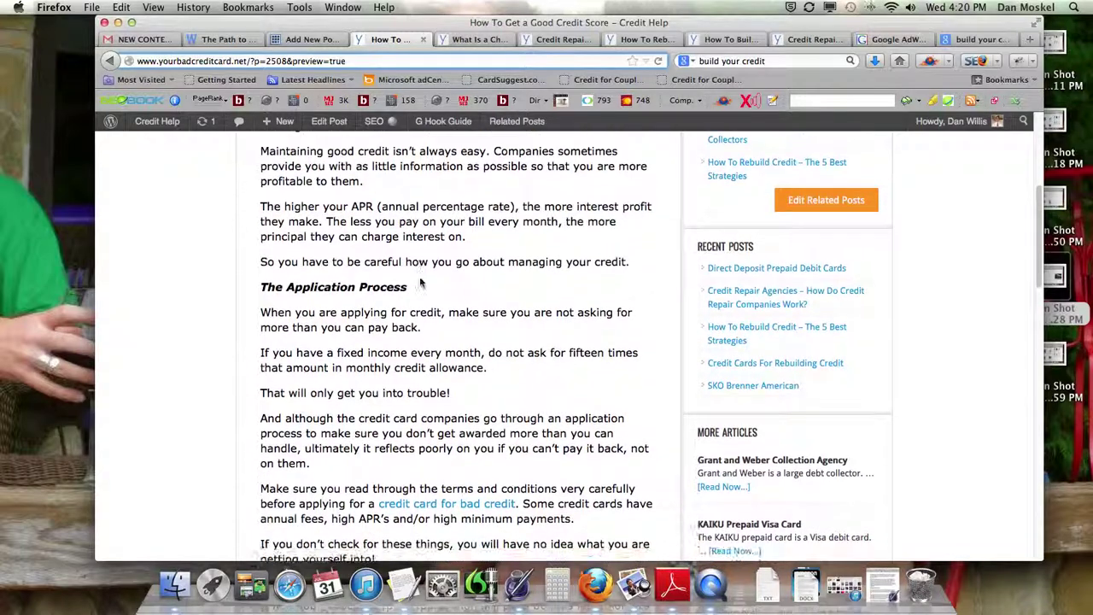
{"action": "scroll", "coordinate": [425, 243], "scroll_direction": "down", "scroll_amount": 3}
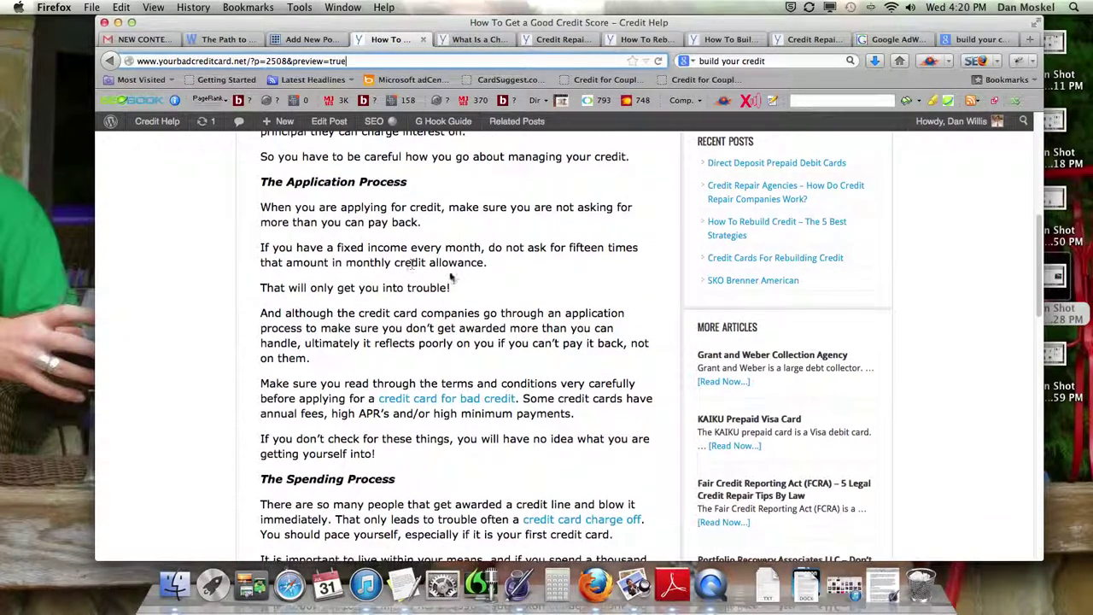
{"action": "scroll", "coordinate": [450, 280], "scroll_direction": "down", "scroll_amount": 3}
- Test the "credit card for bad credit" and "credit card charge off" links in the preview, returning to the post after each
{"action": "left_click", "coordinate": [451, 306]}
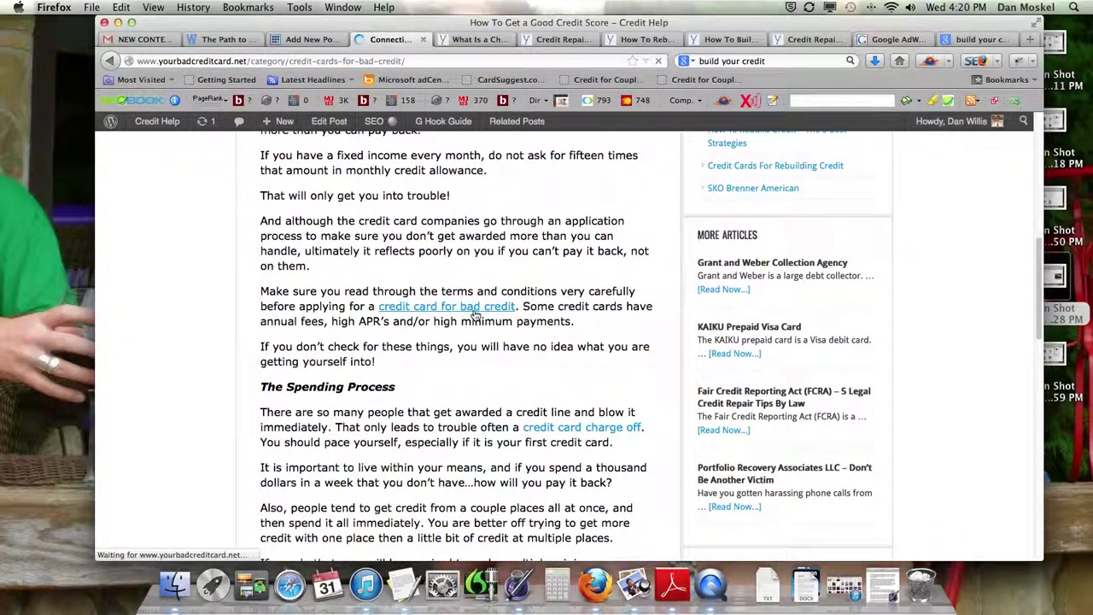
{"action": "left_click", "coordinate": [123, 62]}
{"action": "left_click", "coordinate": [110, 64]}
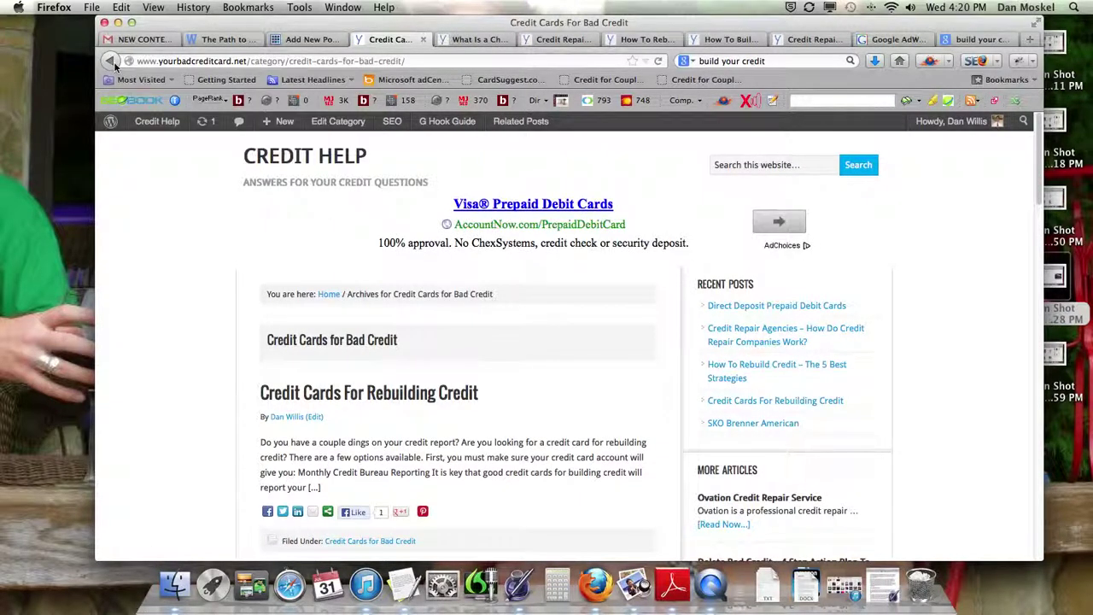
{"action": "left_click", "coordinate": [110, 62]}
{"action": "scroll", "coordinate": [542, 307], "scroll_direction": "down", "scroll_amount": 3}
{"action": "left_click", "coordinate": [581, 324]}
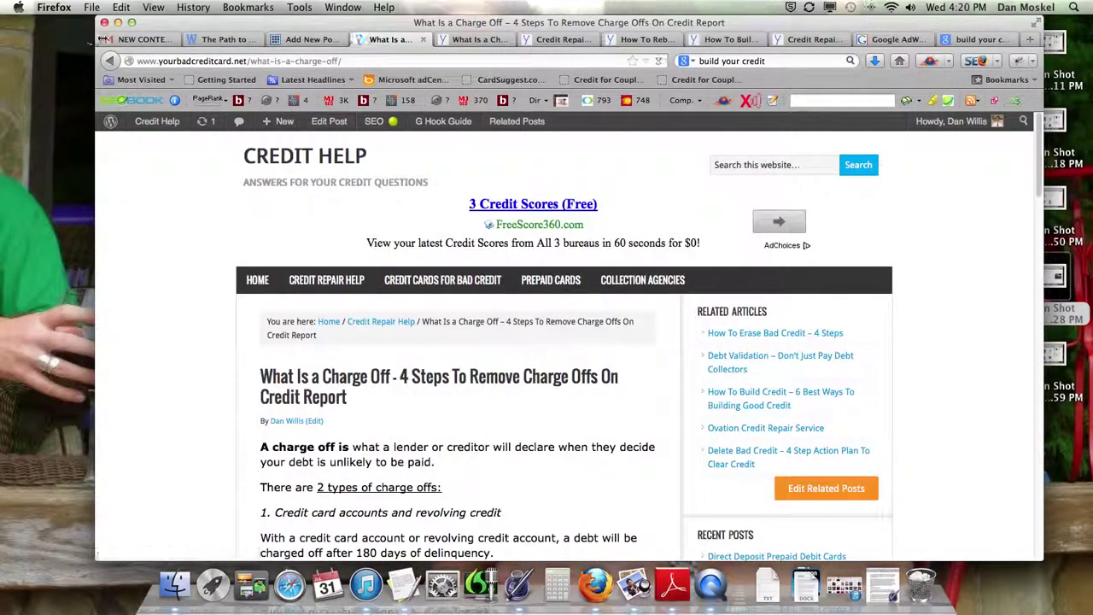
{"action": "left_click", "coordinate": [110, 61]}
- Test the "build your credit" and "credit repair help" links near the end of the previewed post
{"action": "scroll", "coordinate": [517, 271], "scroll_direction": "down", "scroll_amount": 2}
{"action": "scroll", "coordinate": [521, 282], "scroll_direction": "down", "scroll_amount": 5}
{"action": "left_click", "coordinate": [557, 384]}
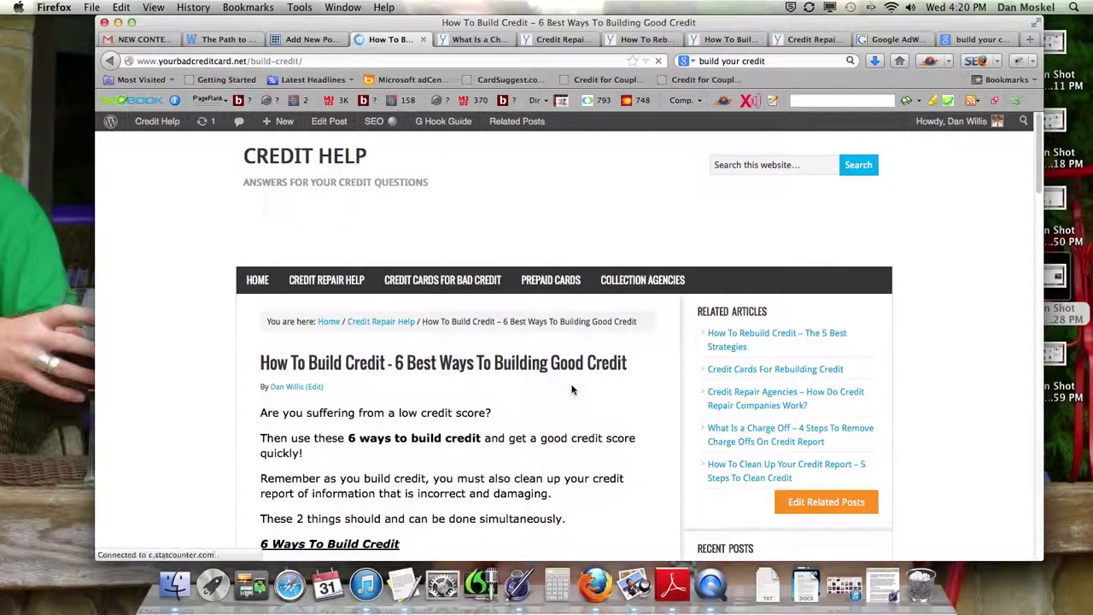
{"action": "left_click", "coordinate": [110, 61]}
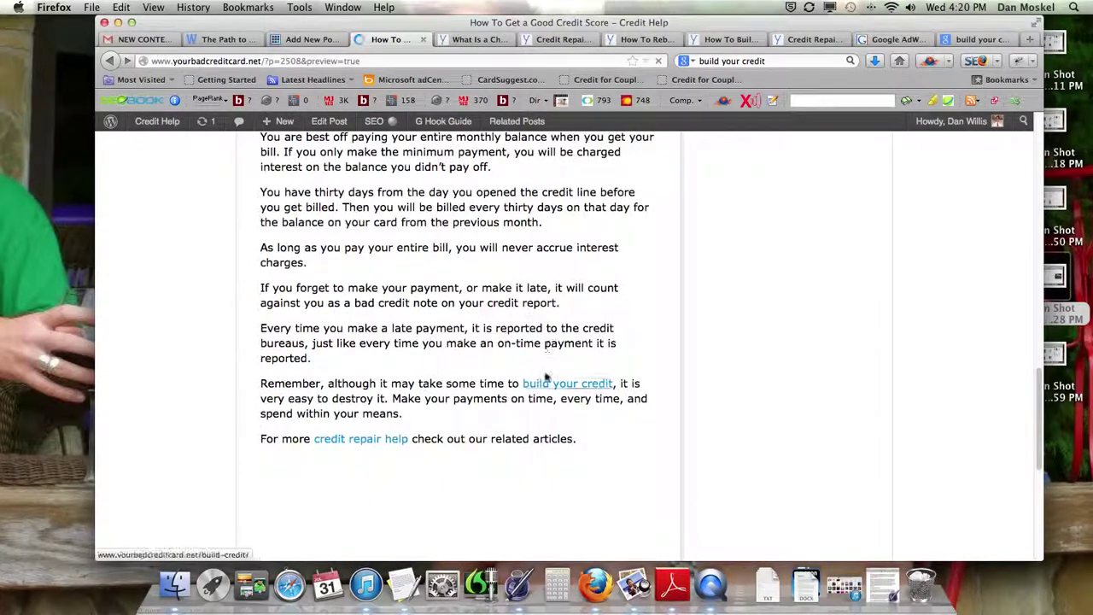
{"action": "left_click", "coordinate": [377, 439]}
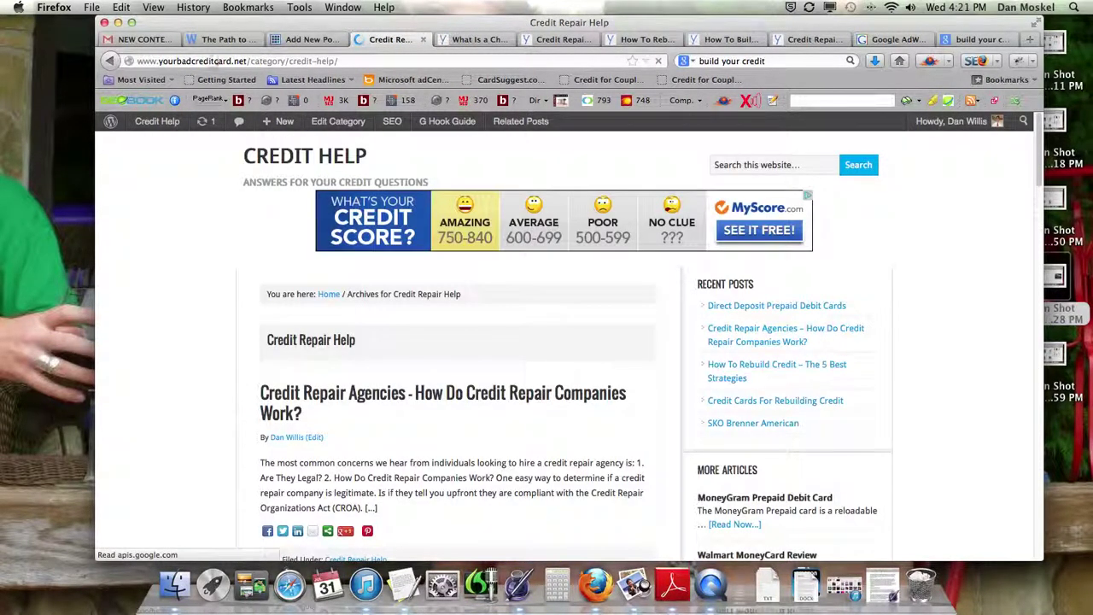
- Return to the post editor and enter the meta description "The basics of getting new credit to help you build a good credit score."
{"action": "left_click", "coordinate": [111, 60]}
{"action": "left_click", "coordinate": [973, 40]}
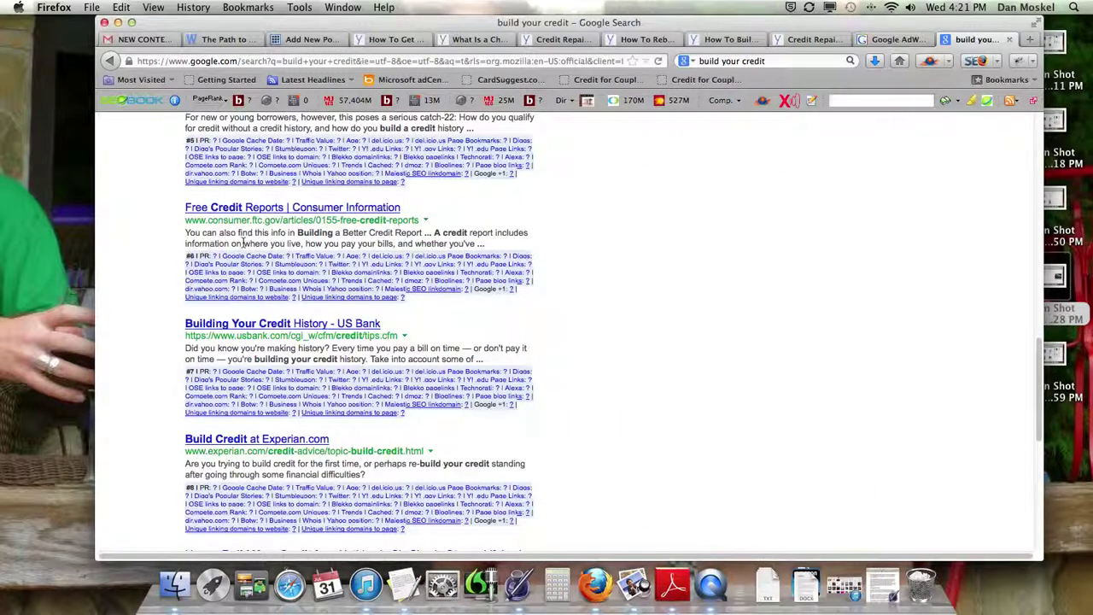
{"action": "left_click", "coordinate": [312, 39]}
{"action": "scroll", "coordinate": [447, 509], "scroll_direction": "down", "scroll_amount": 10}
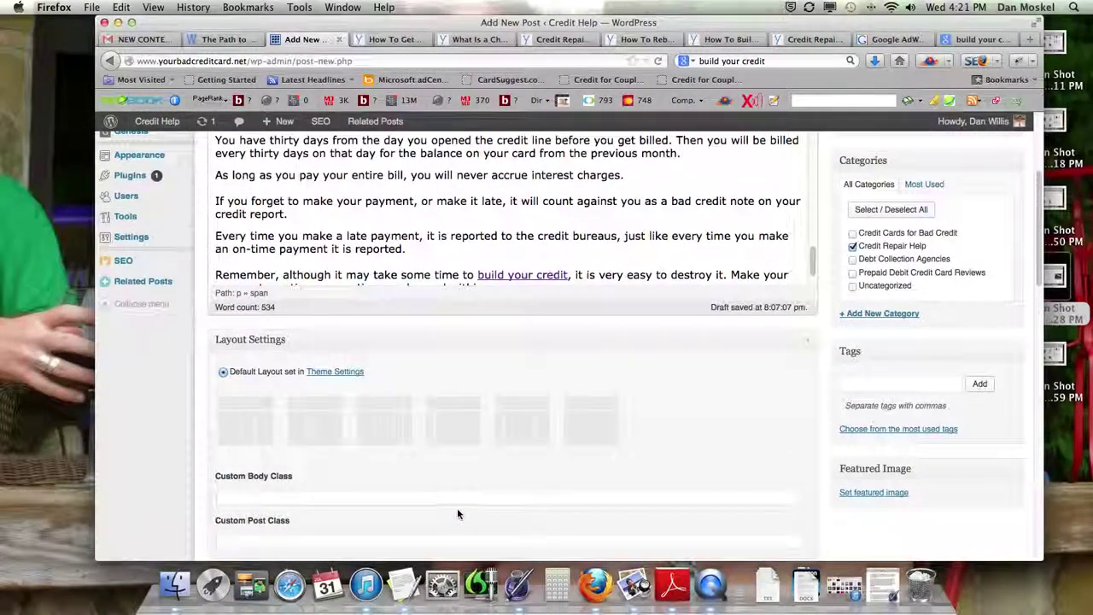
{"action": "scroll", "coordinate": [313, 487], "scroll_direction": "down", "scroll_amount": 2}
{"action": "left_click", "coordinate": [394, 469]}
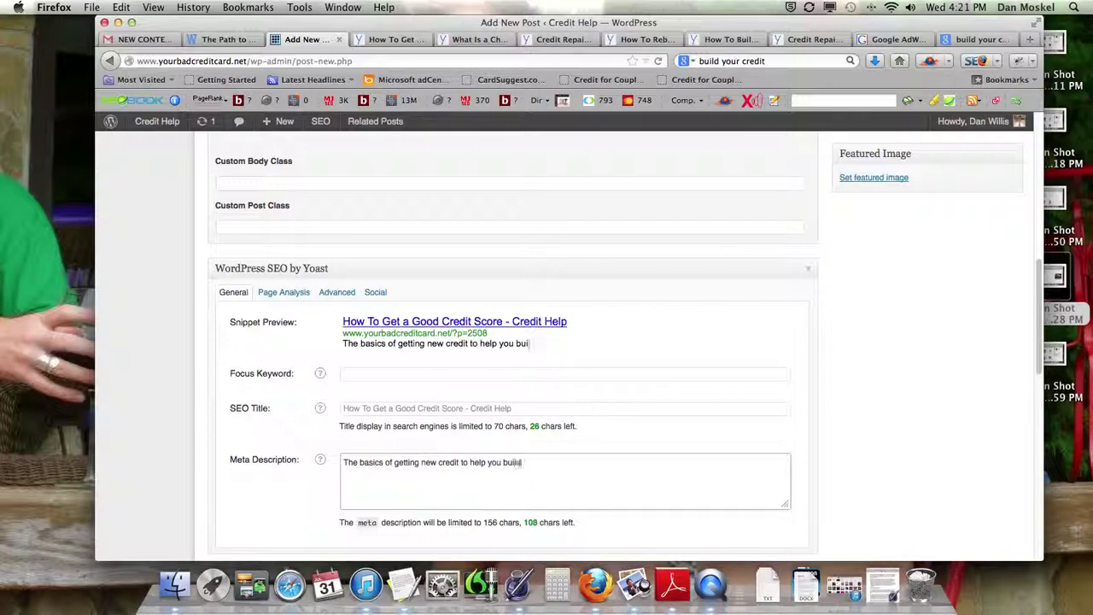
{"action": "type", "text": "d credit score."}
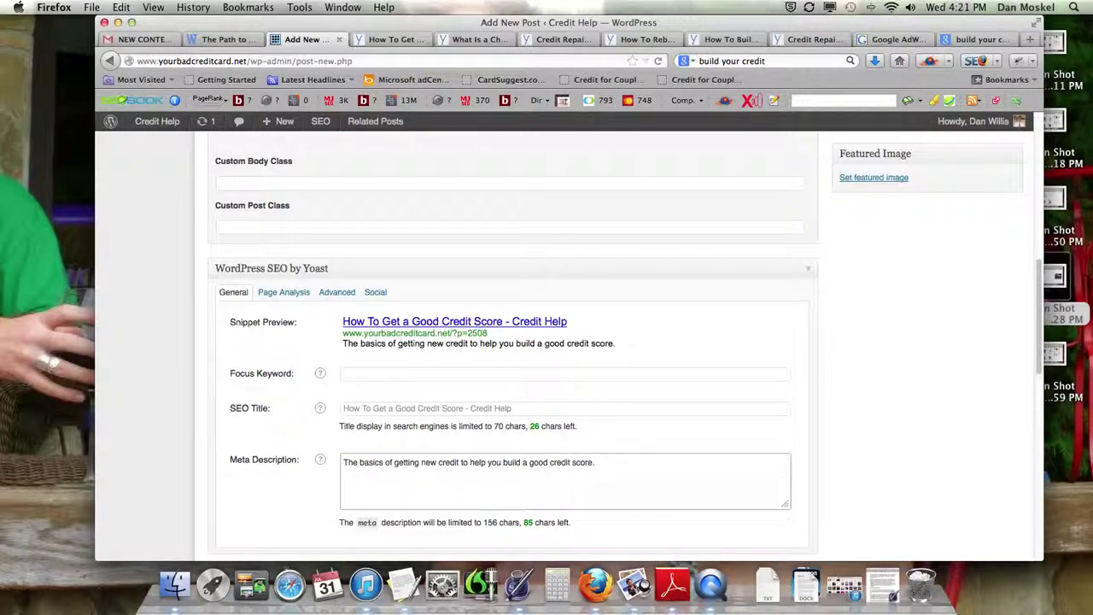
- Review the post's text and section headings for points to cover in the meta description
{"action": "scroll", "coordinate": [384, 441], "scroll_direction": "up", "scroll_amount": 1}
{"action": "scroll", "coordinate": [427, 479], "scroll_direction": "down", "scroll_amount": 2}
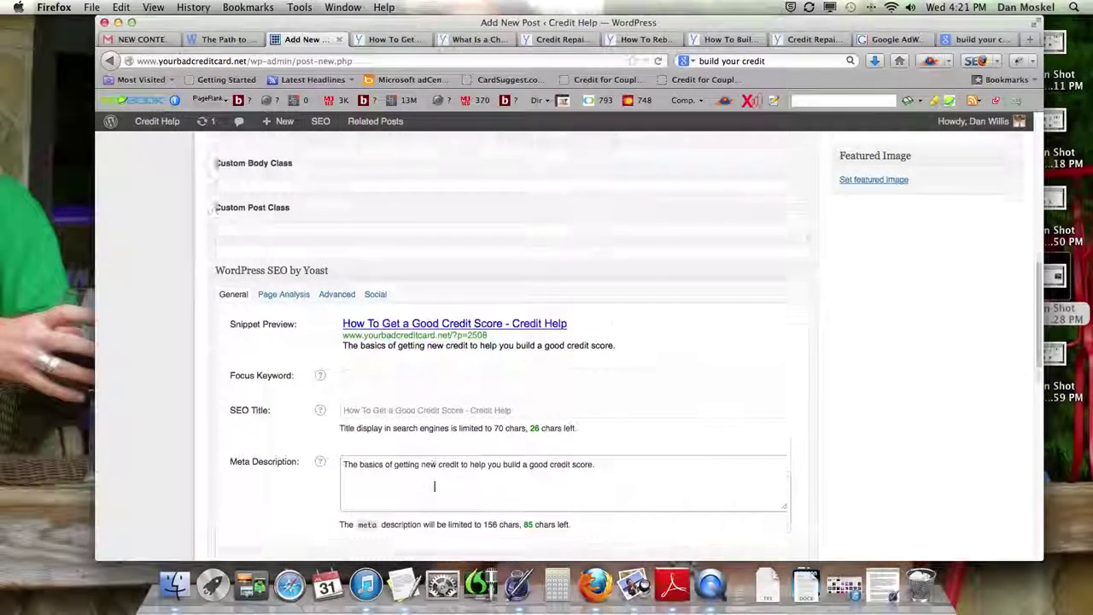
{"action": "scroll", "coordinate": [492, 497], "scroll_direction": "up", "scroll_amount": 10}
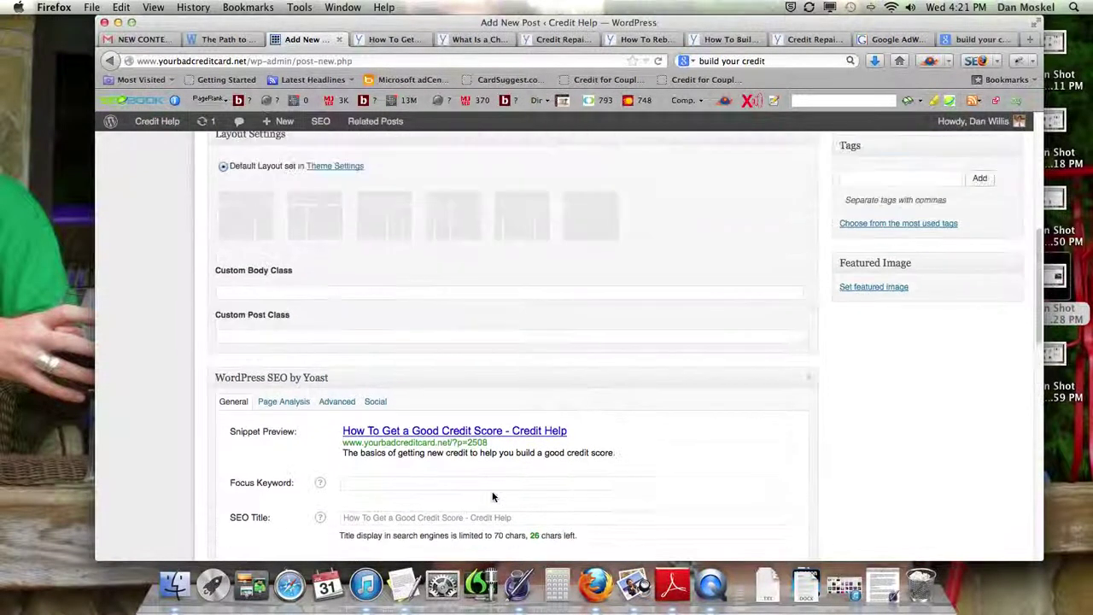
{"action": "scroll", "coordinate": [429, 374], "scroll_direction": "up", "scroll_amount": 10}
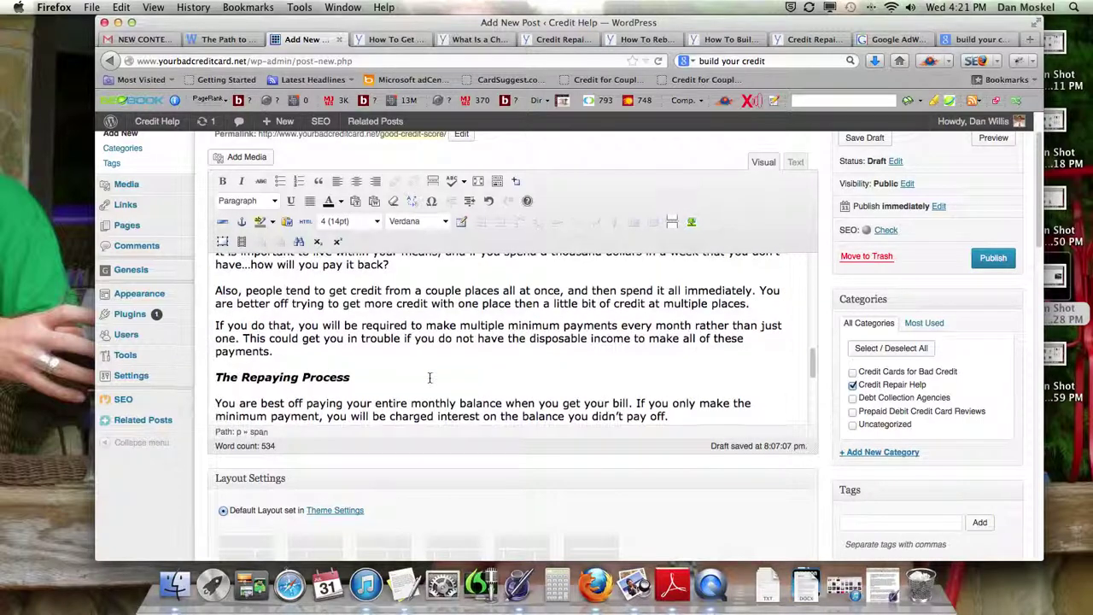
{"action": "scroll", "coordinate": [429, 381], "scroll_direction": "up", "scroll_amount": 3}
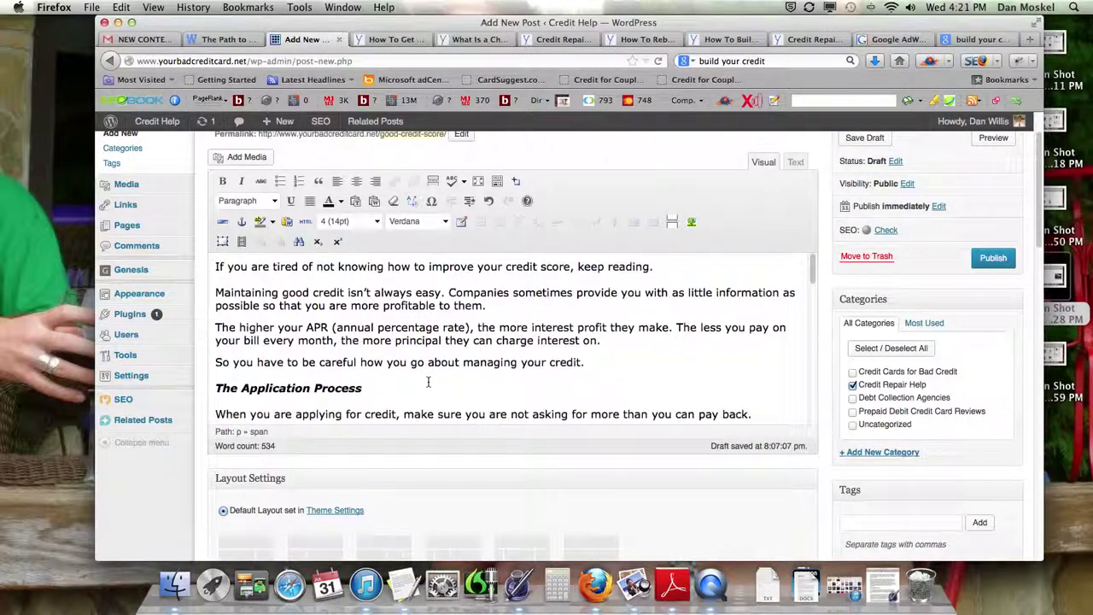
{"action": "scroll", "coordinate": [428, 382], "scroll_direction": "down", "scroll_amount": 8}
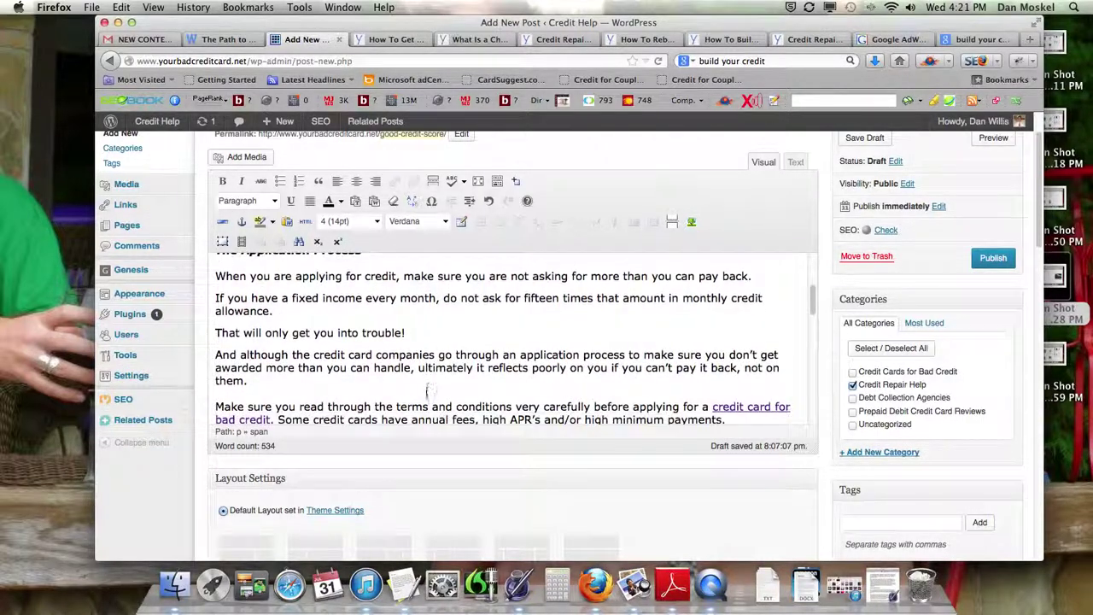
{"action": "scroll", "coordinate": [428, 399], "scroll_direction": "down", "scroll_amount": 6}
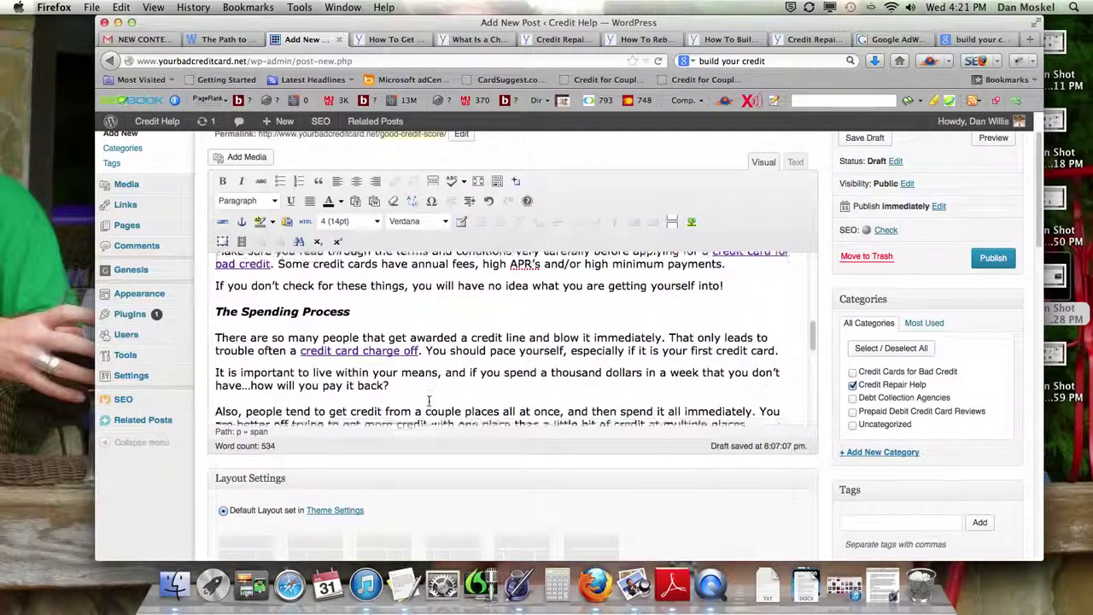
{"action": "scroll", "coordinate": [429, 400], "scroll_direction": "down", "scroll_amount": 6}
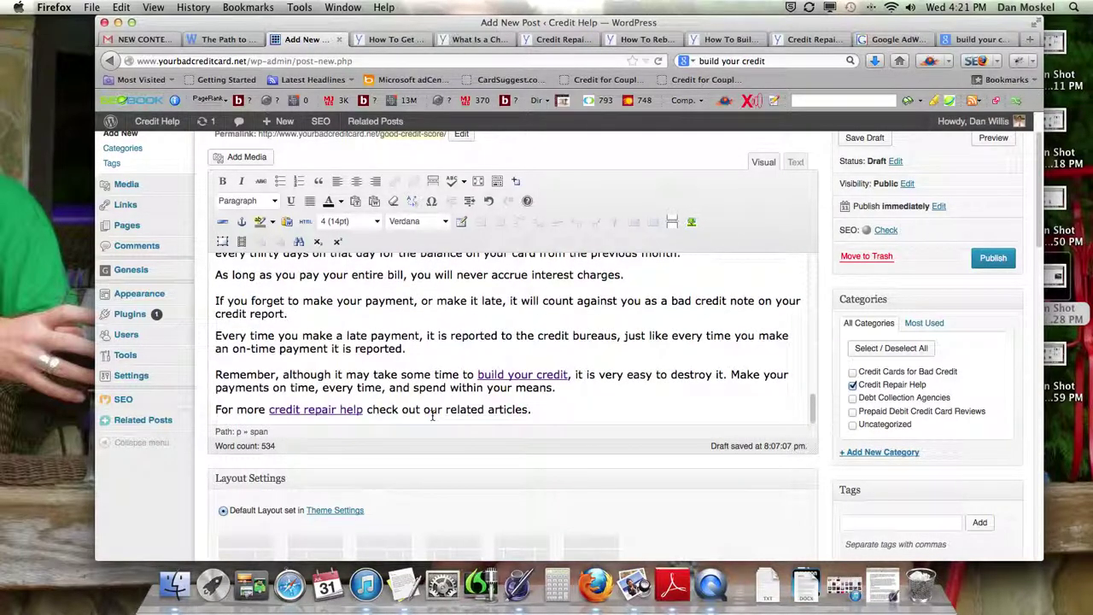
{"action": "scroll", "coordinate": [537, 531], "scroll_direction": "down", "scroll_amount": 10}
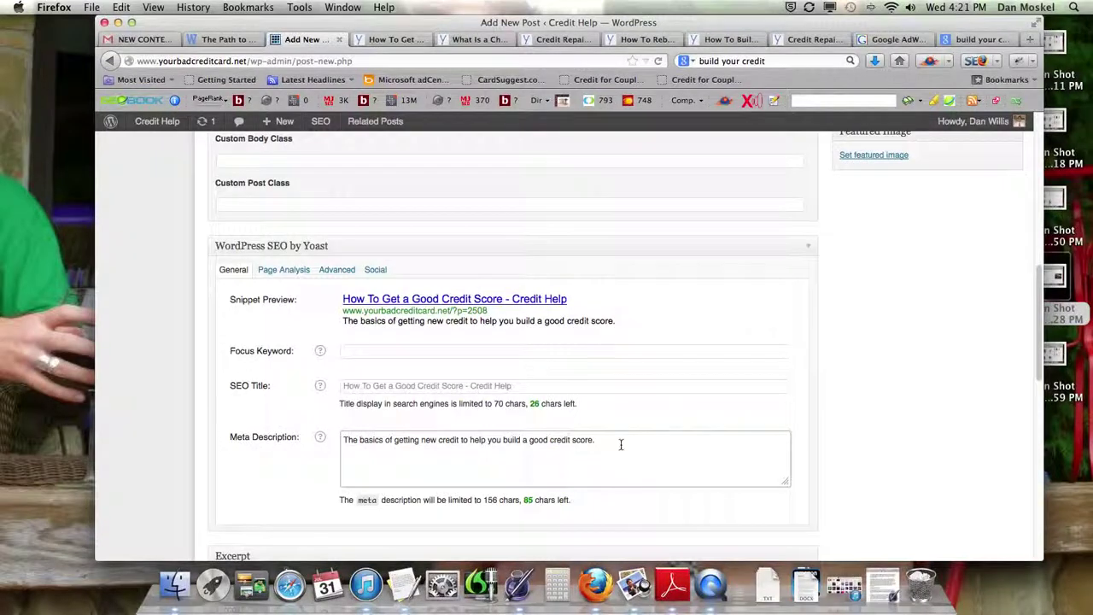
- Append "Applying for a new line of credit, using your new credit, and paying on your account" to the meta description
{"action": "left_click", "coordinate": [635, 441]}
{"action": "type", "text": "Applying for a new li"}
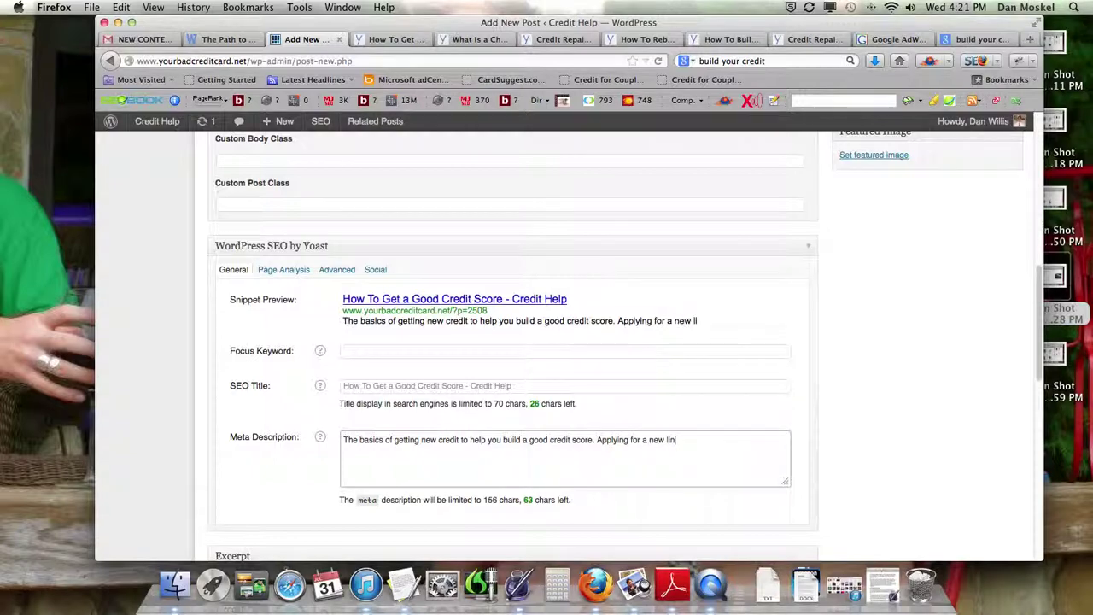
{"action": "type", "text": "ne of credit, using your new cred"}
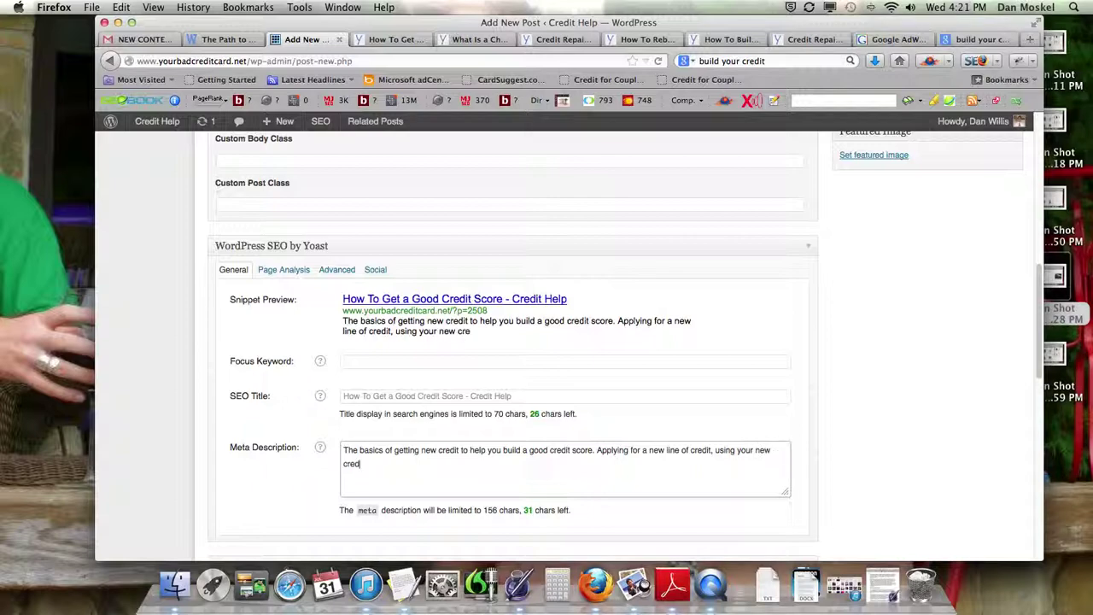
{"action": "type", "text": "ing on your accoun"}
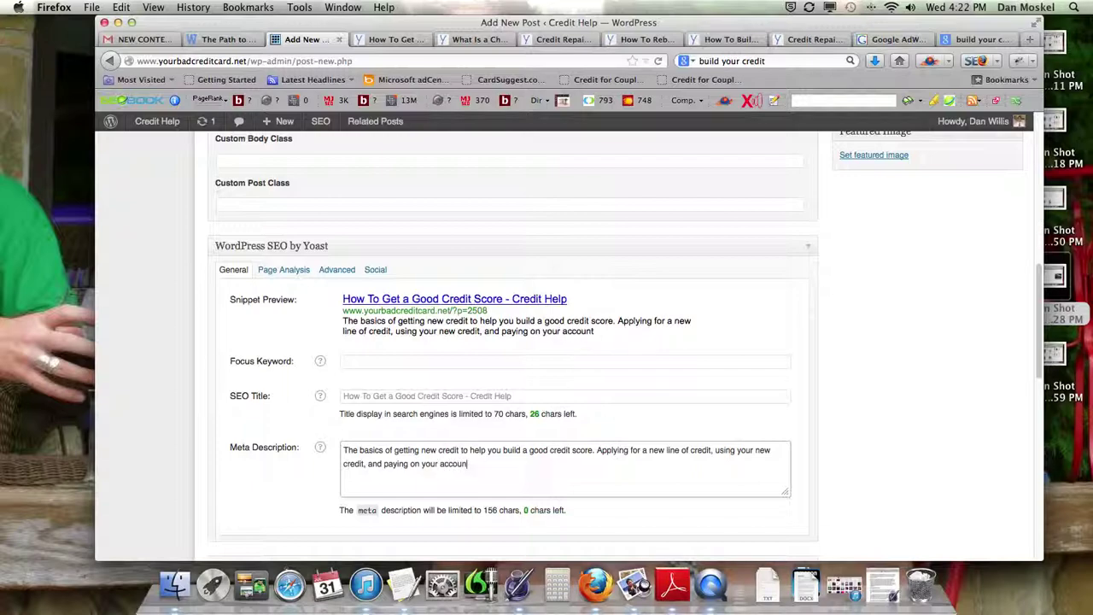
- Replace "paying on your account" at the end of the meta description with "making payments."
{"action": "key", "text": "BackSpace"}
{"action": "key", "text": "BackSpace"}
{"action": "key", "text": "BackSpace"}
{"action": "key", "text": "BackSpace"}
{"action": "key", "text": "BackSpace"}
{"action": "key", "text": "BackSpace"}
{"action": "key", "text": "BackSpace"}
{"action": "key", "text": "BackSpace"}
{"action": "key", "text": "BackSpace"}
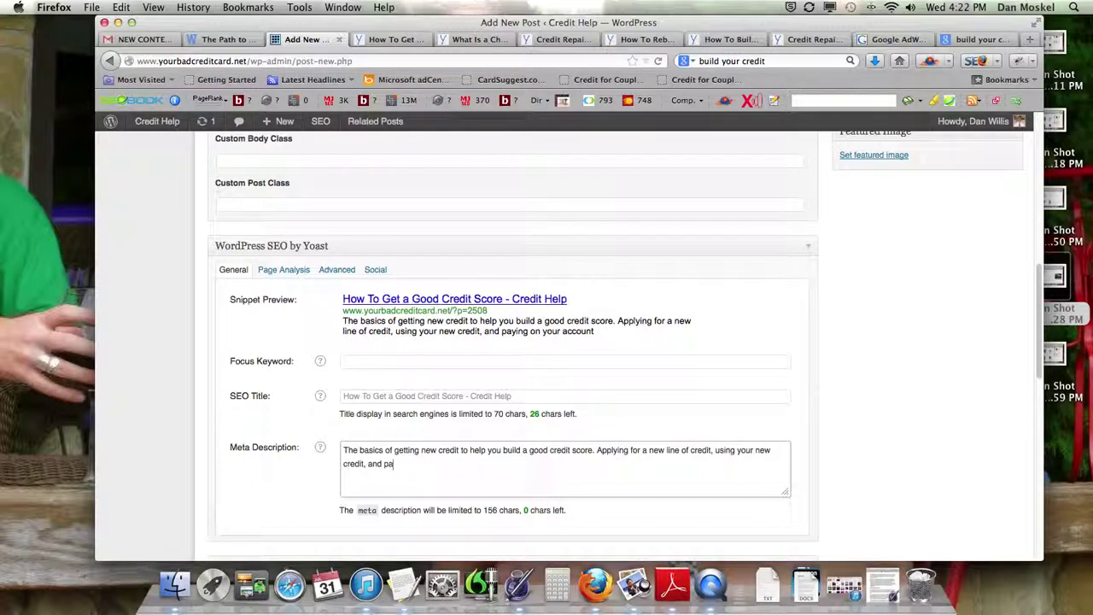
{"action": "type", "text": "making payments."}
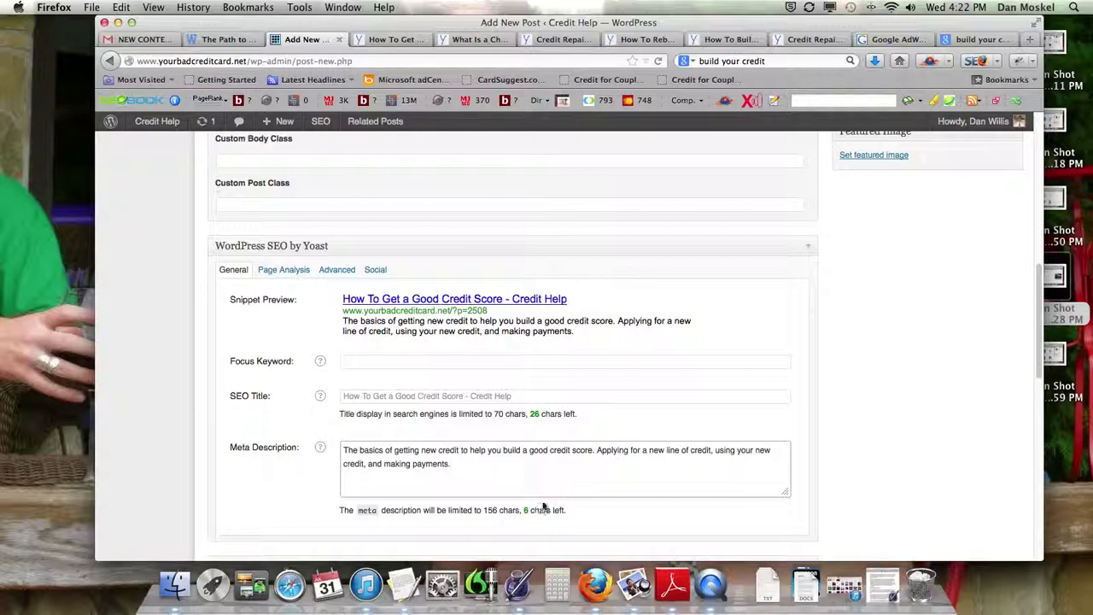
- Check the post's remaining settings, including discussion, slug and the available authors
{"action": "scroll", "coordinate": [636, 440], "scroll_direction": "down", "scroll_amount": 7}
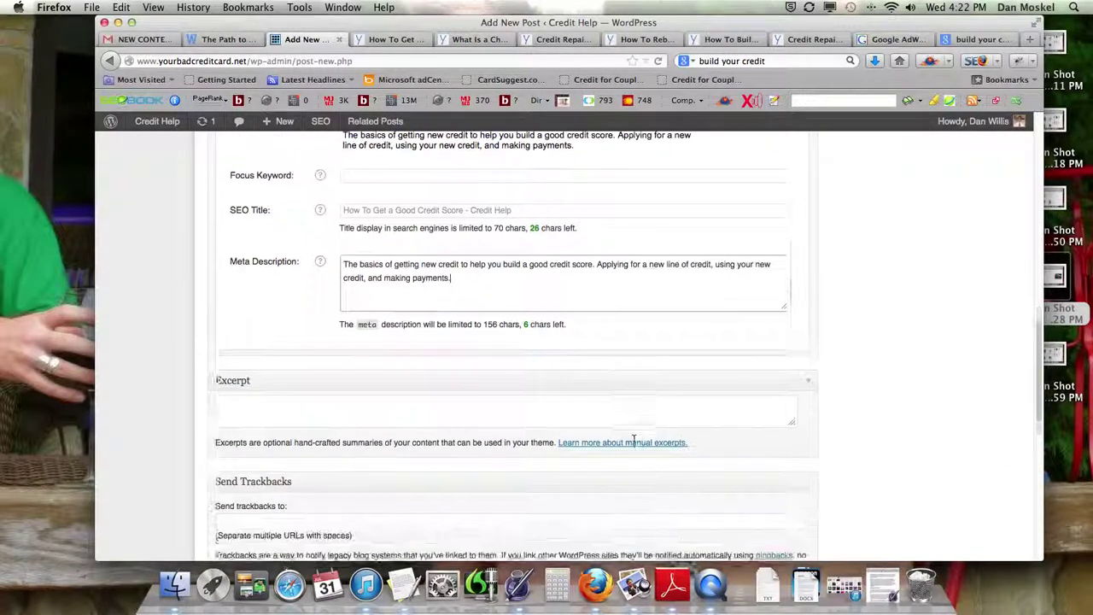
{"action": "scroll", "coordinate": [632, 440], "scroll_direction": "down", "scroll_amount": 8}
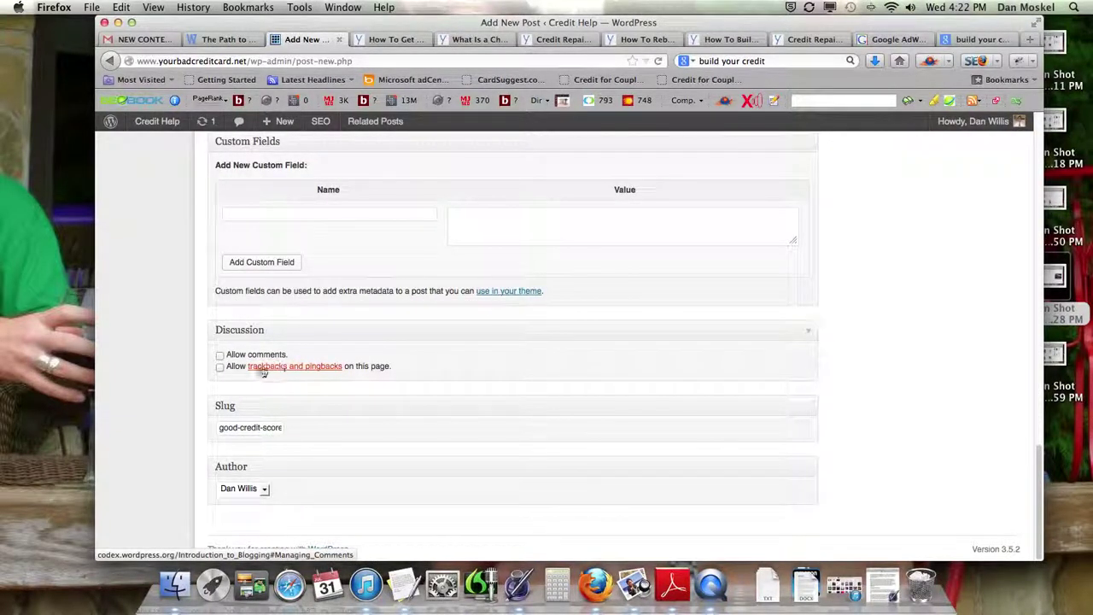
{"action": "left_click", "coordinate": [265, 487]}
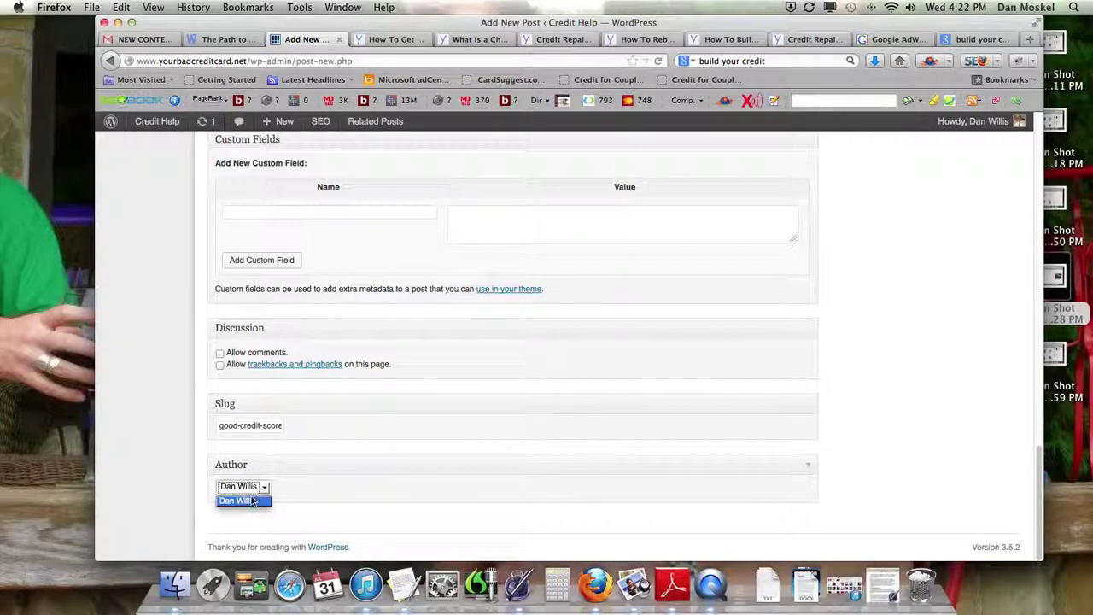
{"action": "left_click", "coordinate": [302, 486]}
- Save the post as a draft with its completed meta description
{"action": "scroll", "coordinate": [478, 500], "scroll_direction": "up", "scroll_amount": 15}
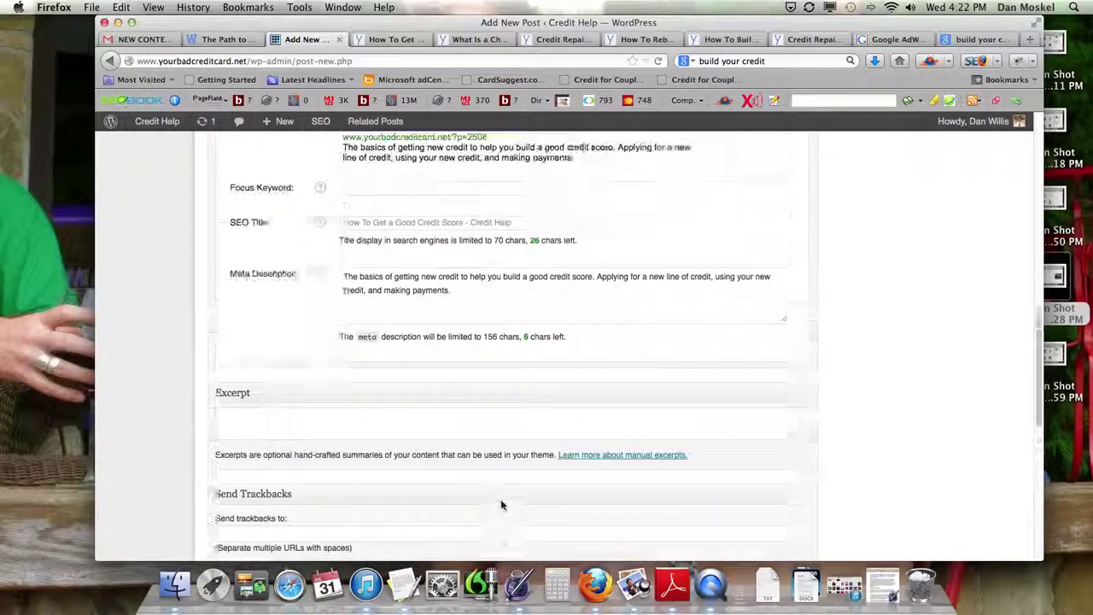
{"action": "scroll", "coordinate": [501, 505], "scroll_direction": "up", "scroll_amount": 5}
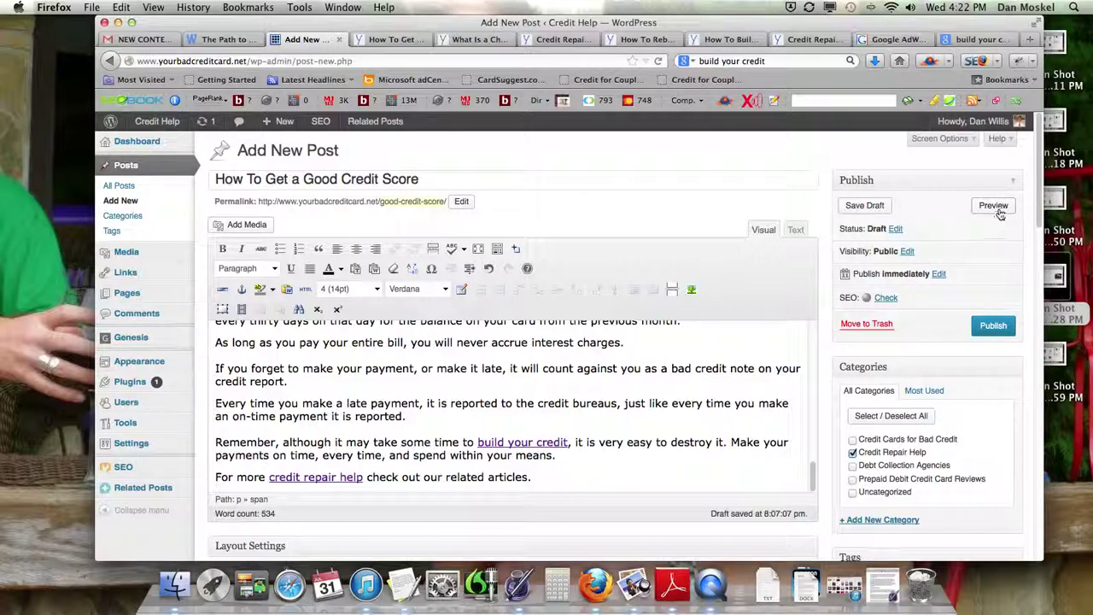
{"action": "left_click", "coordinate": [865, 206]}
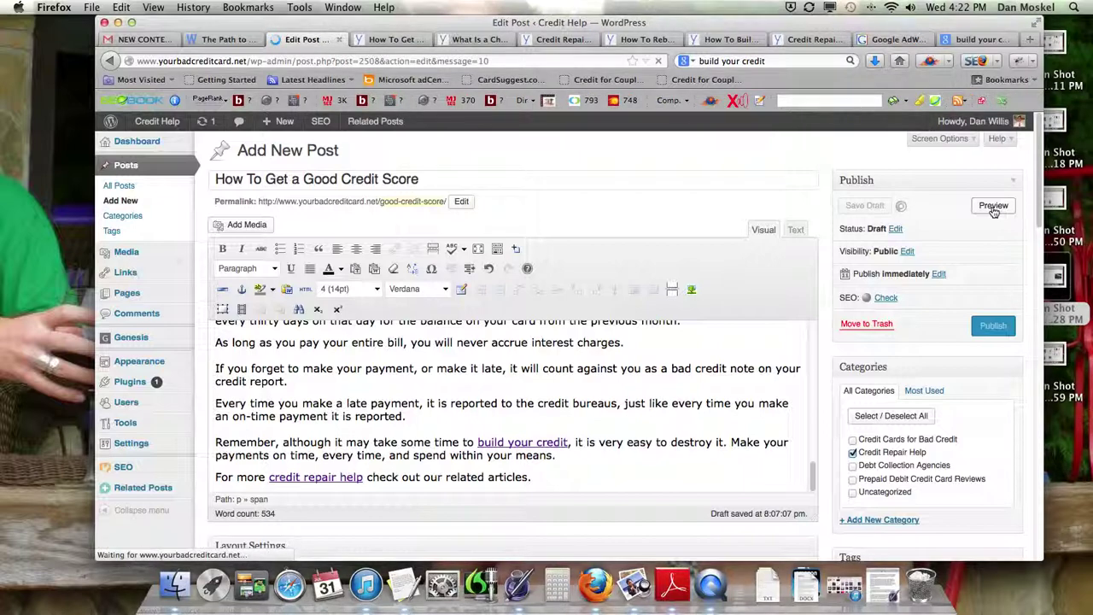
- Preview the saved draft and examine its headings, text and internal link targets through to the closing paragraph
{"action": "left_click", "coordinate": [304, 184]}
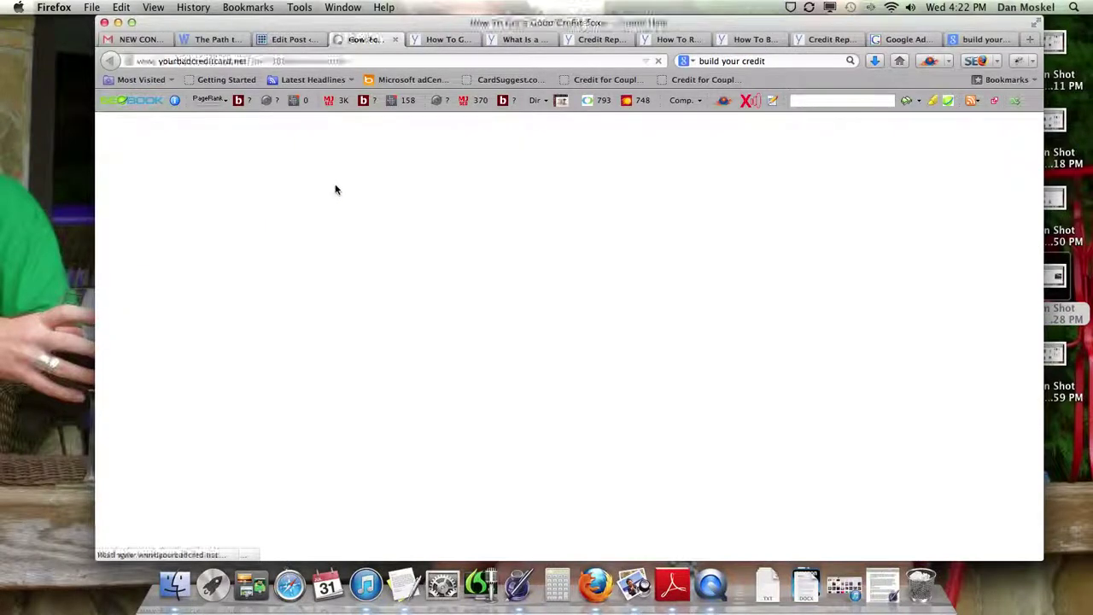
{"action": "scroll", "coordinate": [421, 257], "scroll_direction": "down", "scroll_amount": 3}
{"action": "scroll", "coordinate": [421, 256], "scroll_direction": "down", "scroll_amount": 5}
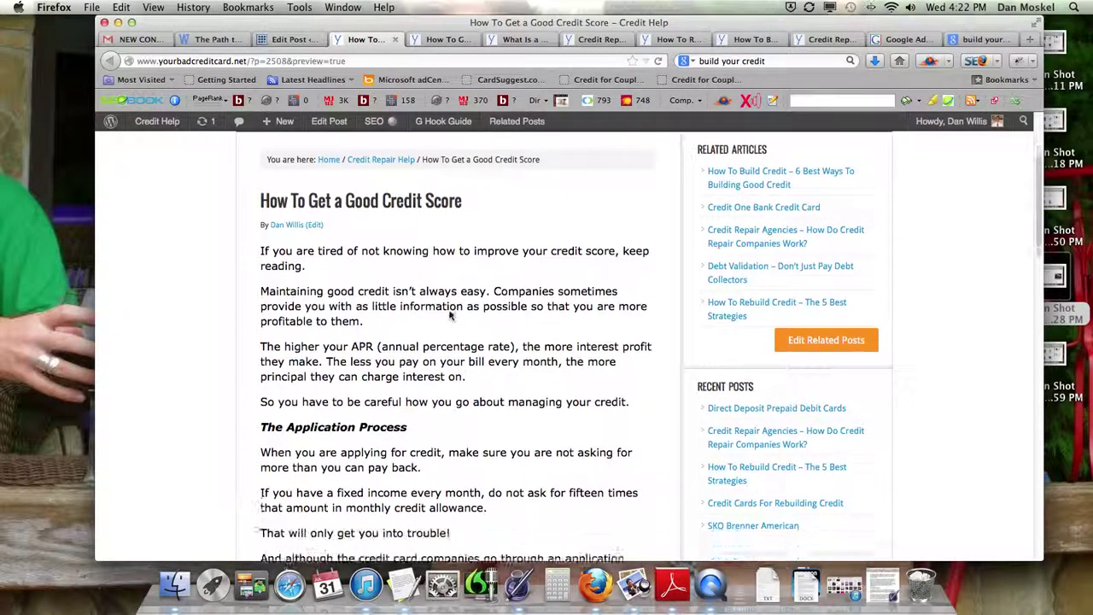
{"action": "scroll", "coordinate": [446, 305], "scroll_direction": "down", "scroll_amount": 2}
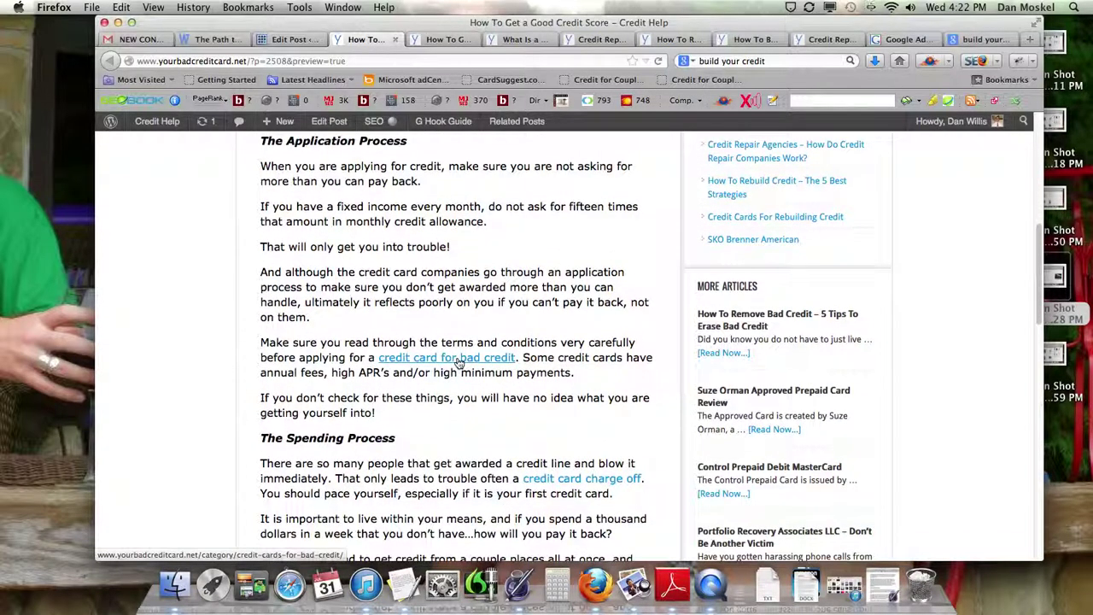
{"action": "scroll", "coordinate": [459, 362], "scroll_direction": "down", "scroll_amount": 2}
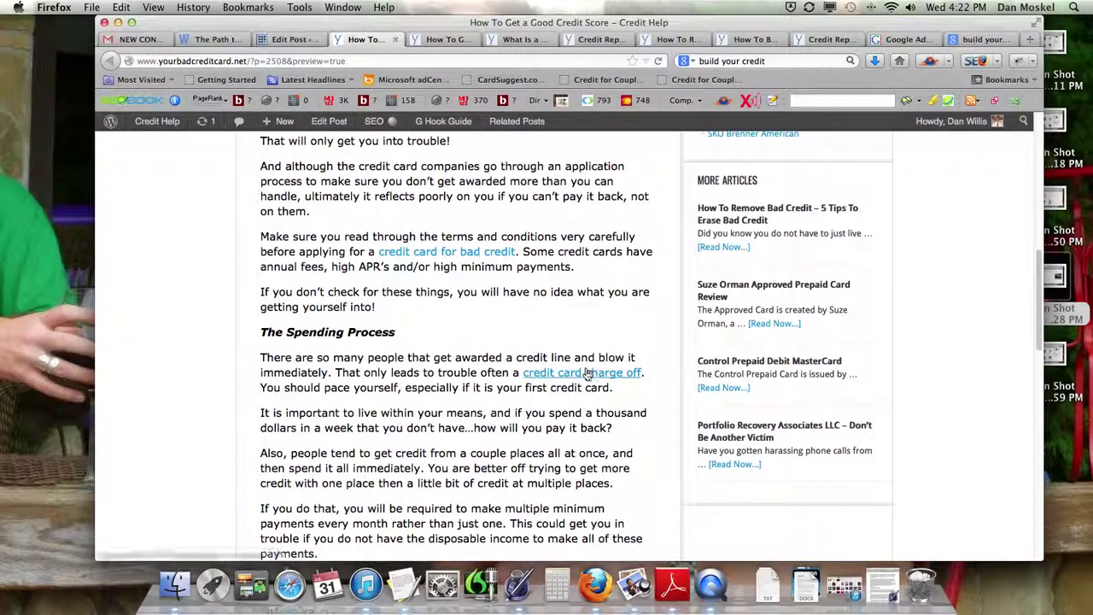
{"action": "scroll", "coordinate": [572, 374], "scroll_direction": "down", "scroll_amount": 3}
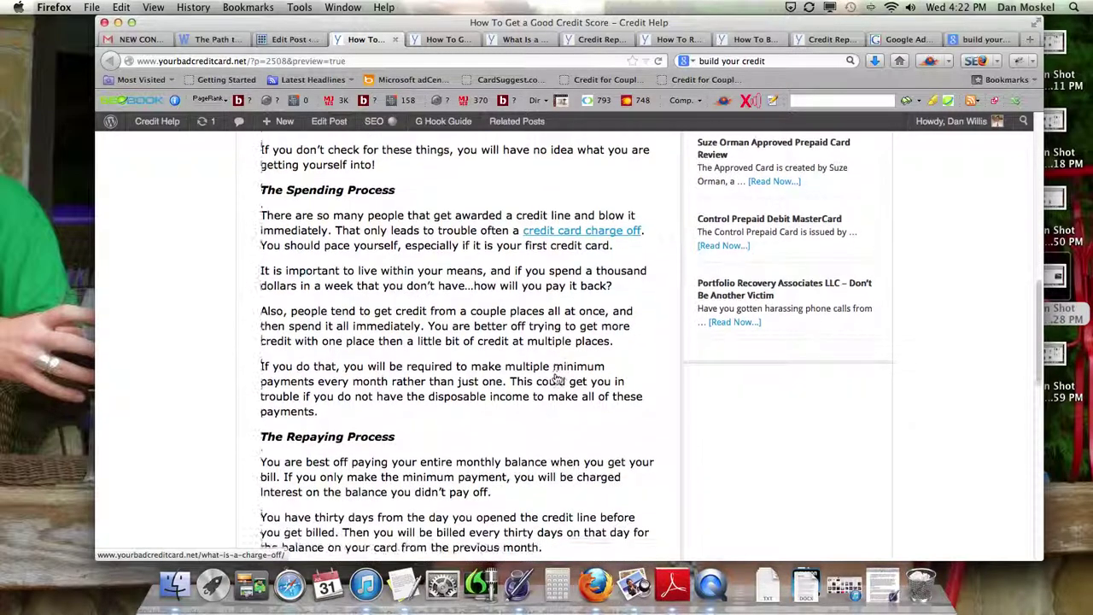
{"action": "scroll", "coordinate": [555, 373], "scroll_direction": "down", "scroll_amount": 2}
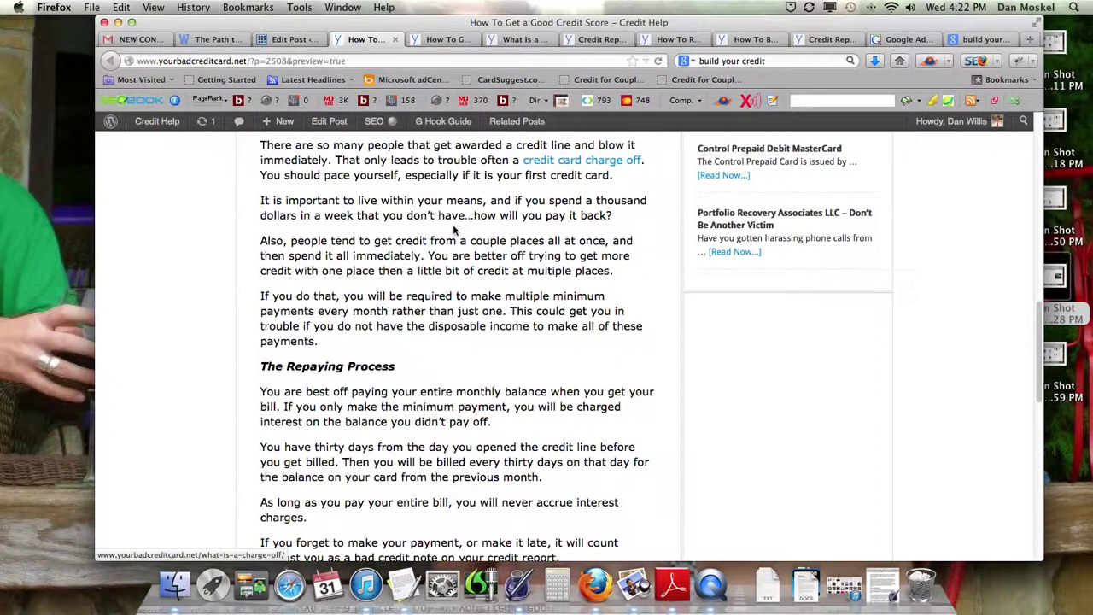
{"action": "scroll", "coordinate": [455, 239], "scroll_direction": "down", "scroll_amount": 5}
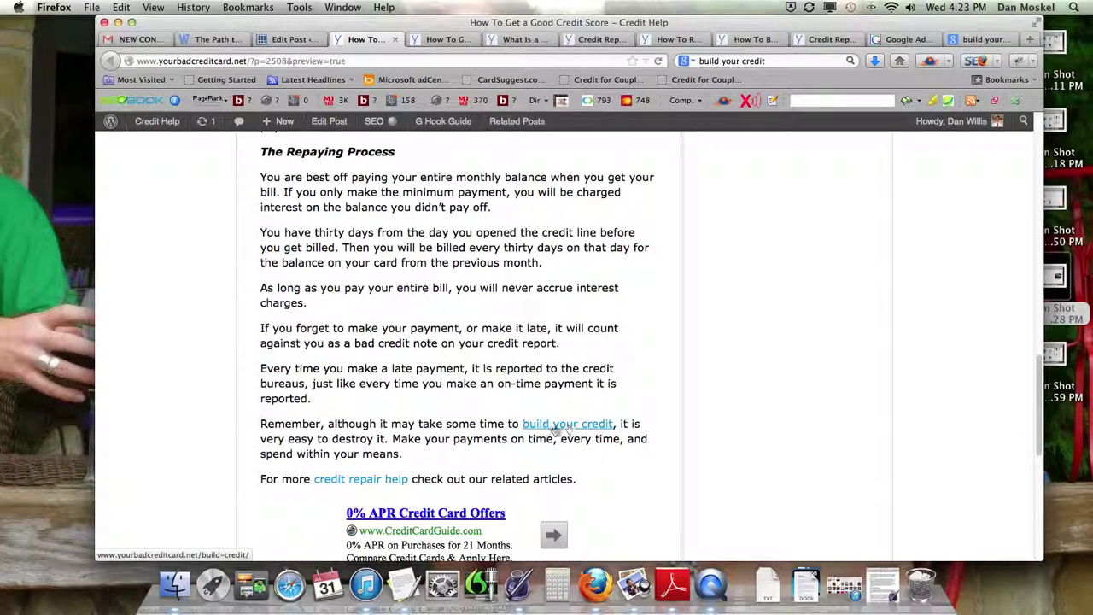
- Return to the post editor, check the search snippet and category, and publish the post
{"action": "left_click", "coordinate": [291, 39]}
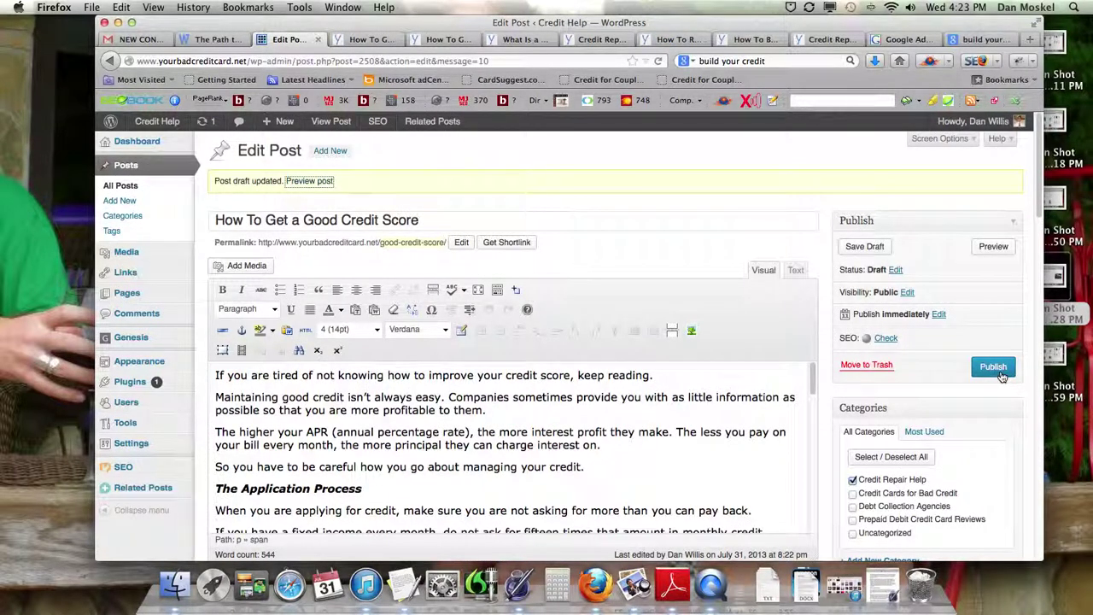
{"action": "scroll", "coordinate": [1004, 376], "scroll_direction": "down", "scroll_amount": 1}
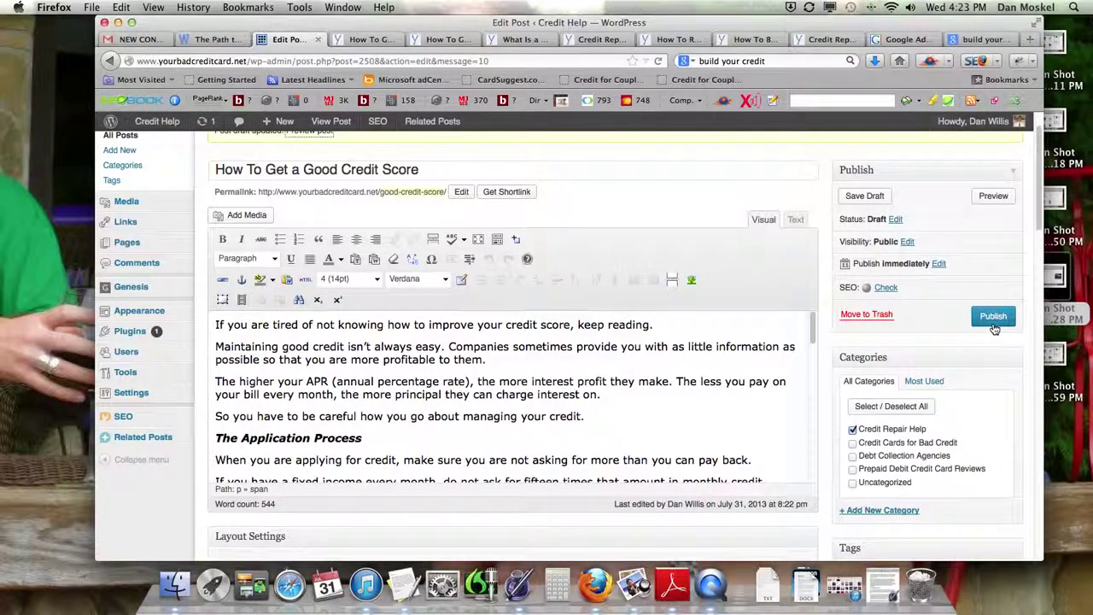
{"action": "scroll", "coordinate": [991, 328], "scroll_direction": "down", "scroll_amount": 2}
{"action": "scroll", "coordinate": [939, 384], "scroll_direction": "down", "scroll_amount": 5}
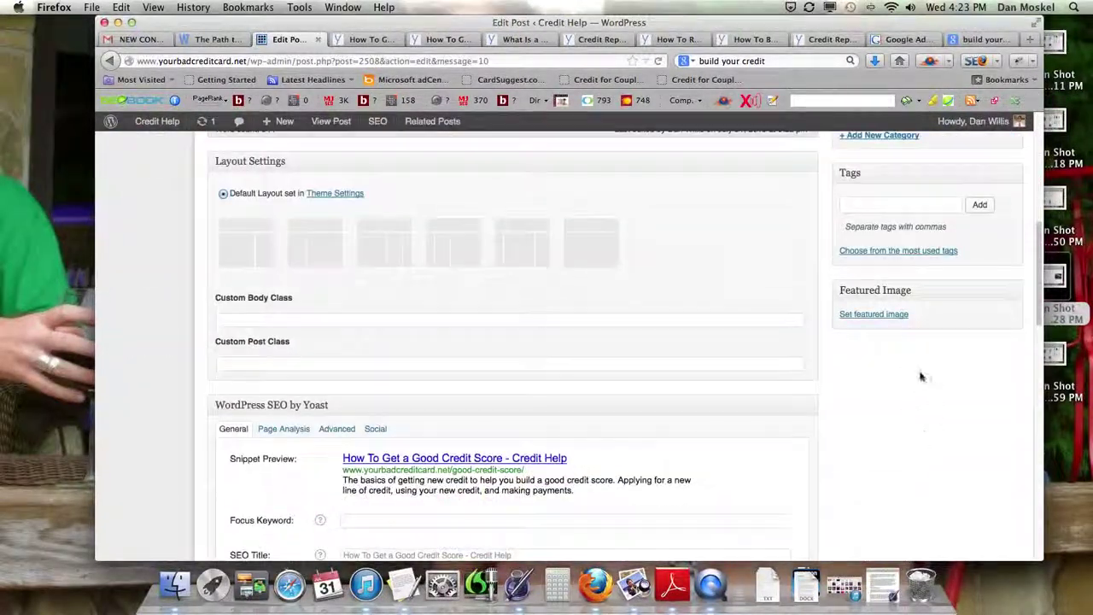
{"action": "scroll", "coordinate": [925, 378], "scroll_direction": "up", "scroll_amount": 3}
{"action": "scroll", "coordinate": [917, 354], "scroll_direction": "up", "scroll_amount": 5}
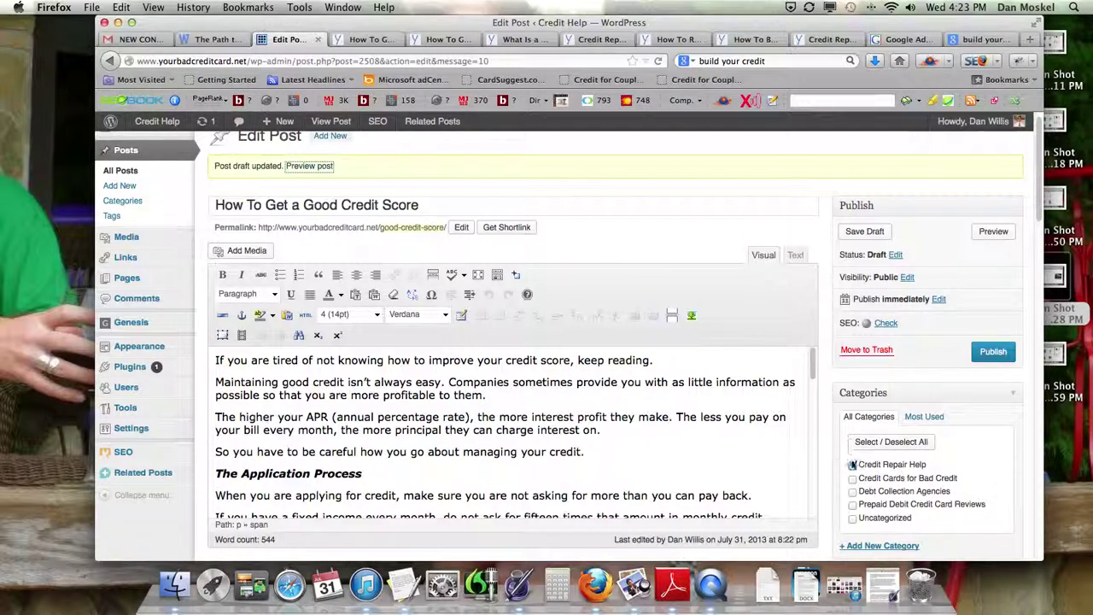
{"action": "left_click", "coordinate": [991, 353]}
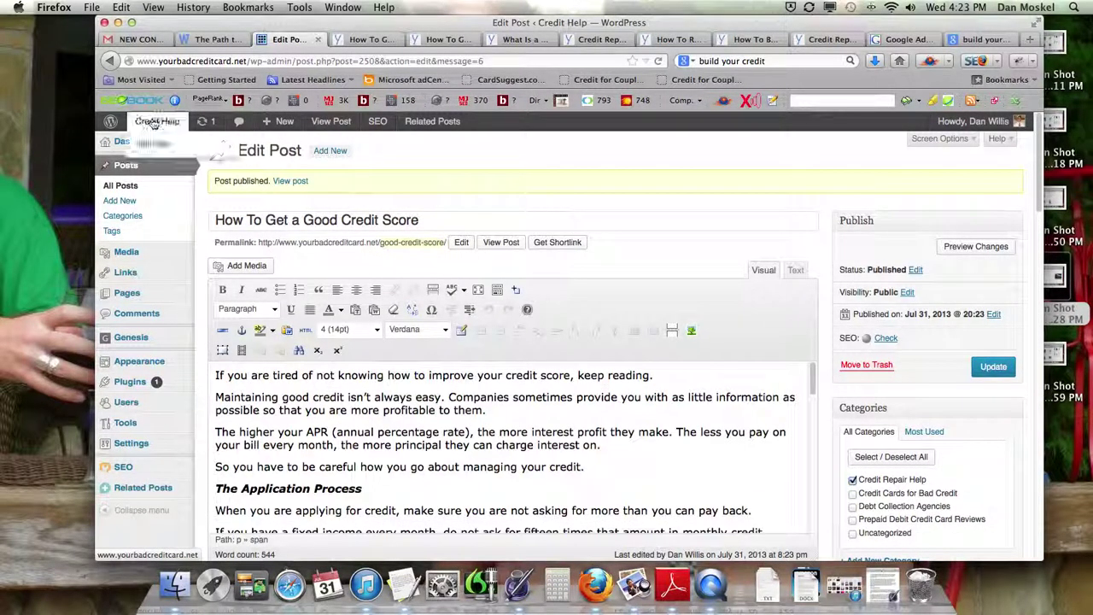
- View the live site's home page in a separate tab, check its latest posts, and open the new "How To Get a Good Credit Score" post
{"action": "right_click", "coordinate": [157, 143]}
{"action": "left_click", "coordinate": [205, 149]}
{"action": "left_click", "coordinate": [344, 39]}
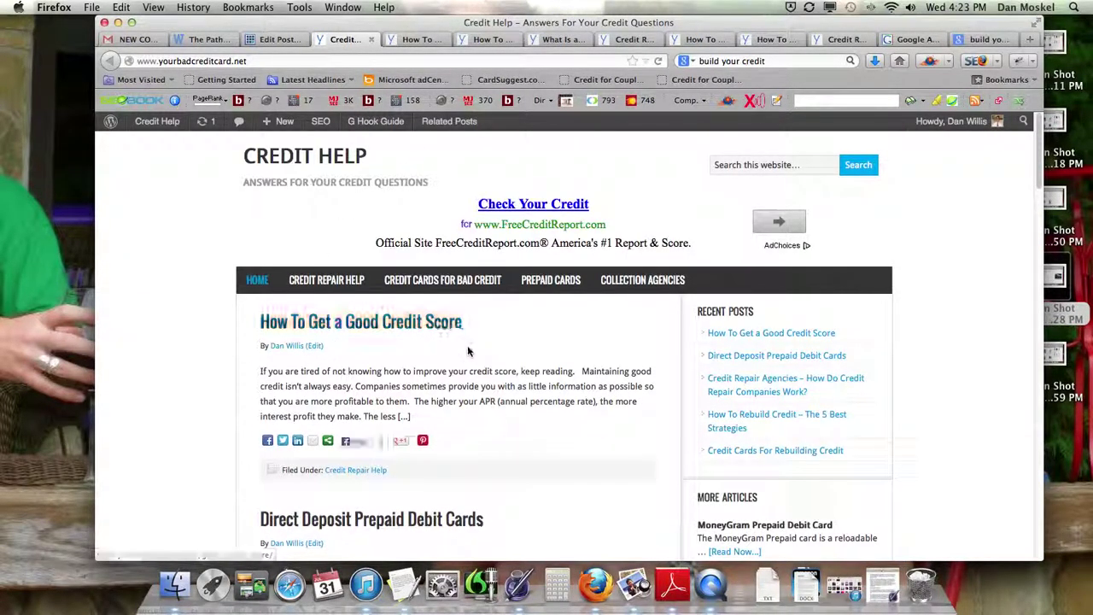
{"action": "scroll", "coordinate": [467, 350], "scroll_direction": "down", "scroll_amount": 10}
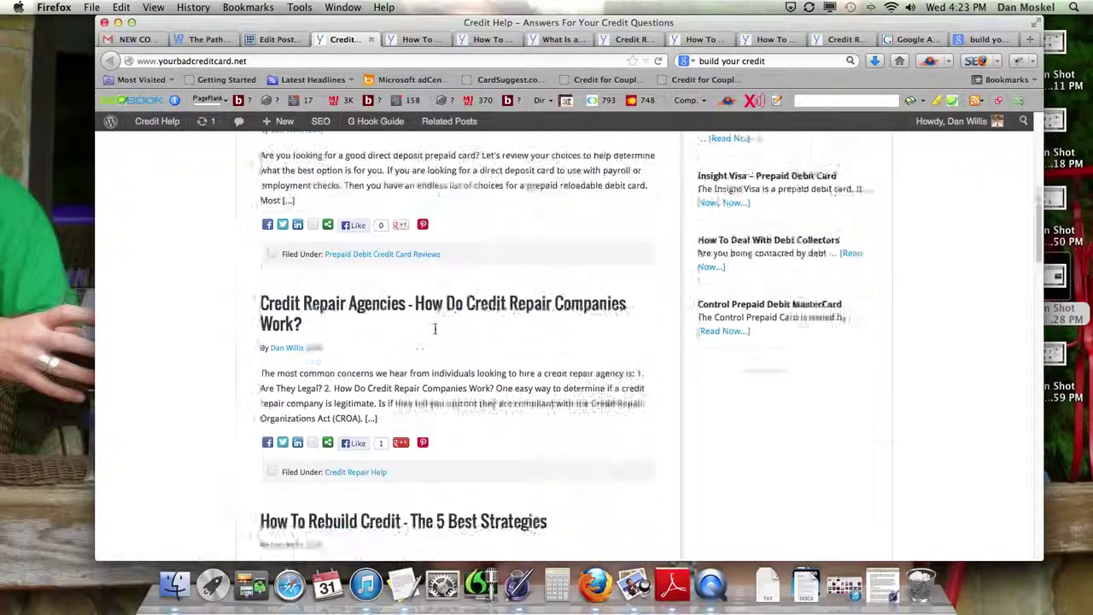
{"action": "scroll", "coordinate": [435, 328], "scroll_direction": "up", "scroll_amount": 10}
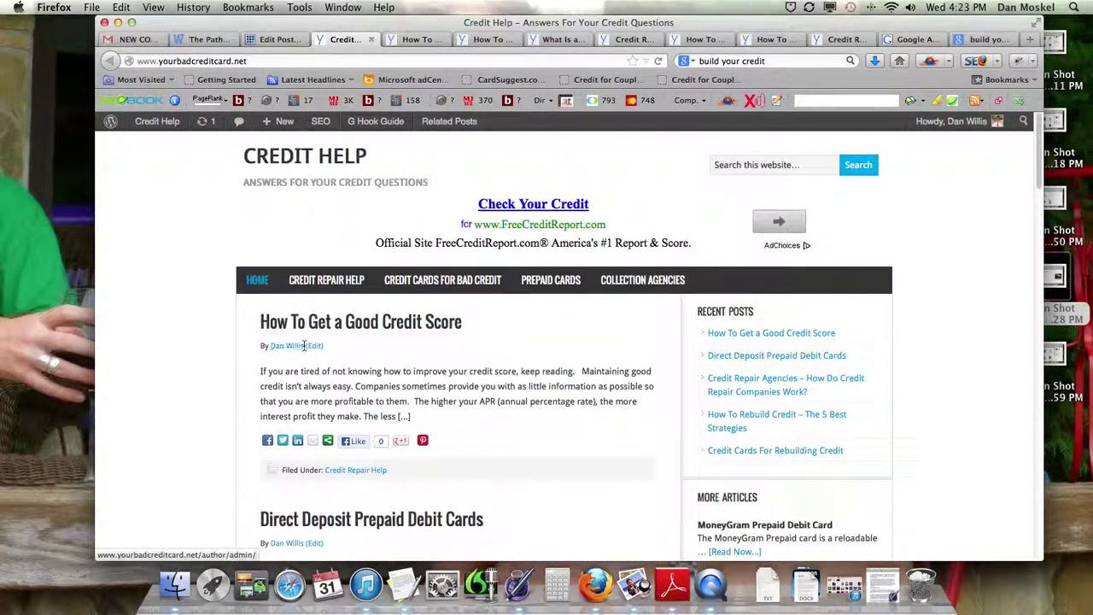
{"action": "left_click", "coordinate": [349, 330]}
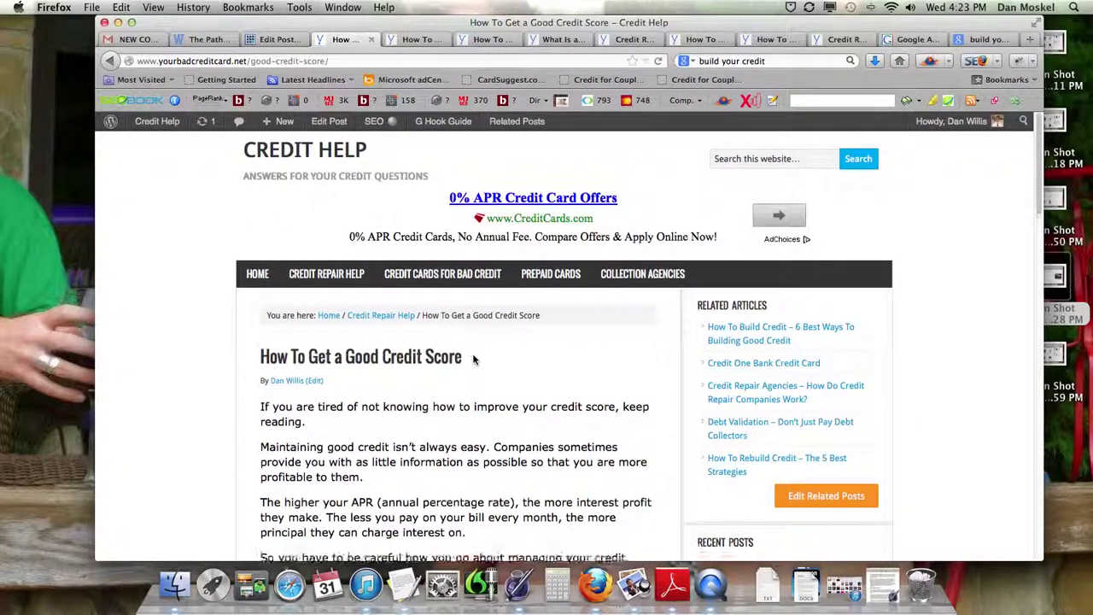
- Test the published post's "credit card for bad credit" and "credit card charge off" links, returning to the post after each
{"action": "scroll", "coordinate": [461, 350], "scroll_direction": "down", "scroll_amount": 5}
{"action": "scroll", "coordinate": [473, 355], "scroll_direction": "down", "scroll_amount": 6}
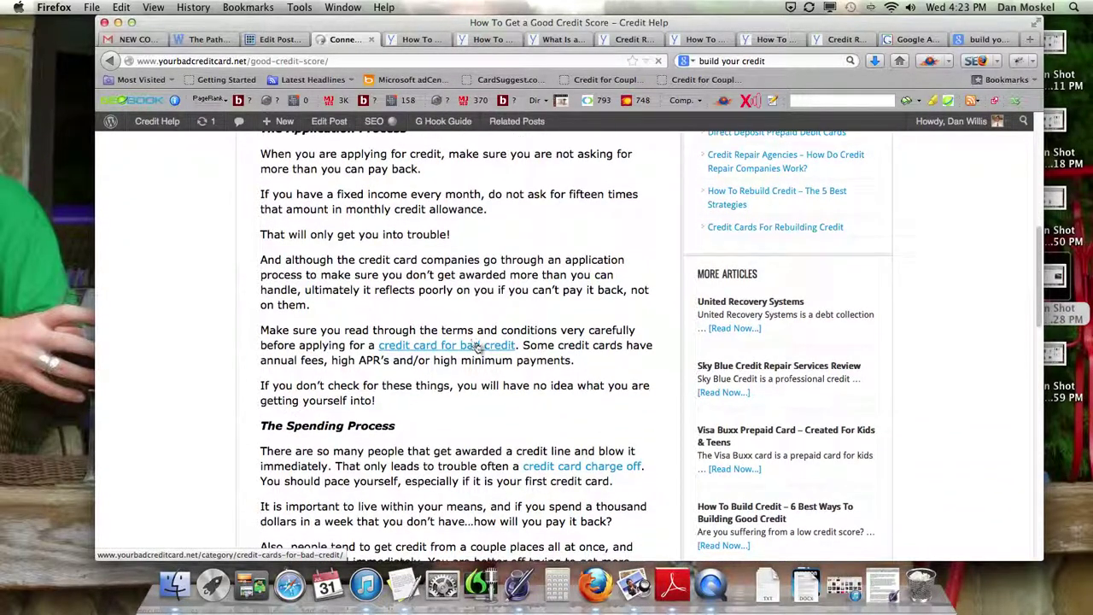
{"action": "left_click", "coordinate": [478, 346]}
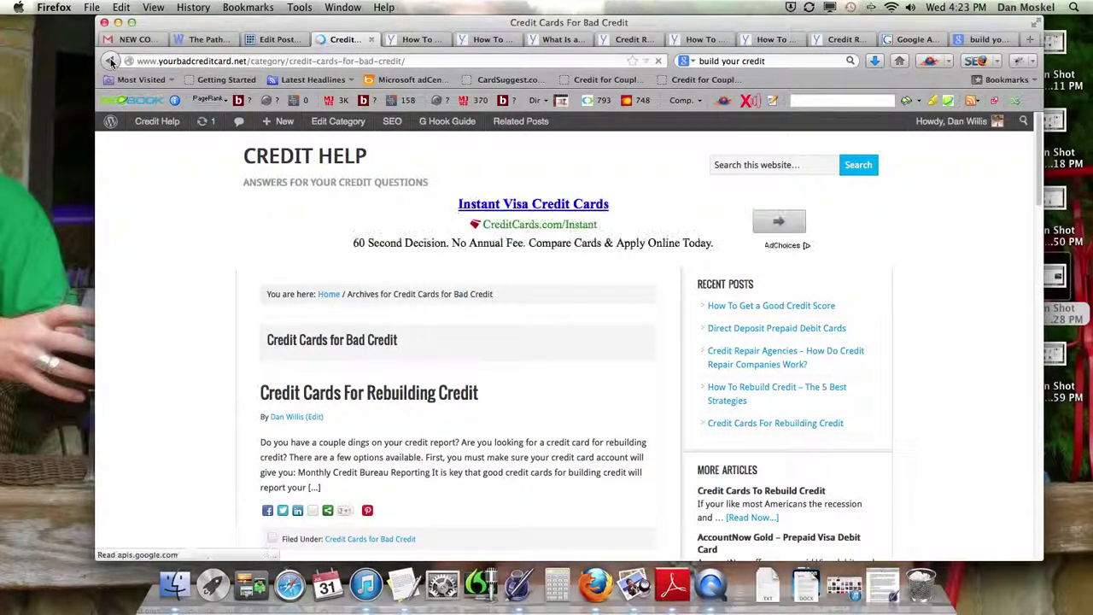
{"action": "left_click", "coordinate": [111, 61]}
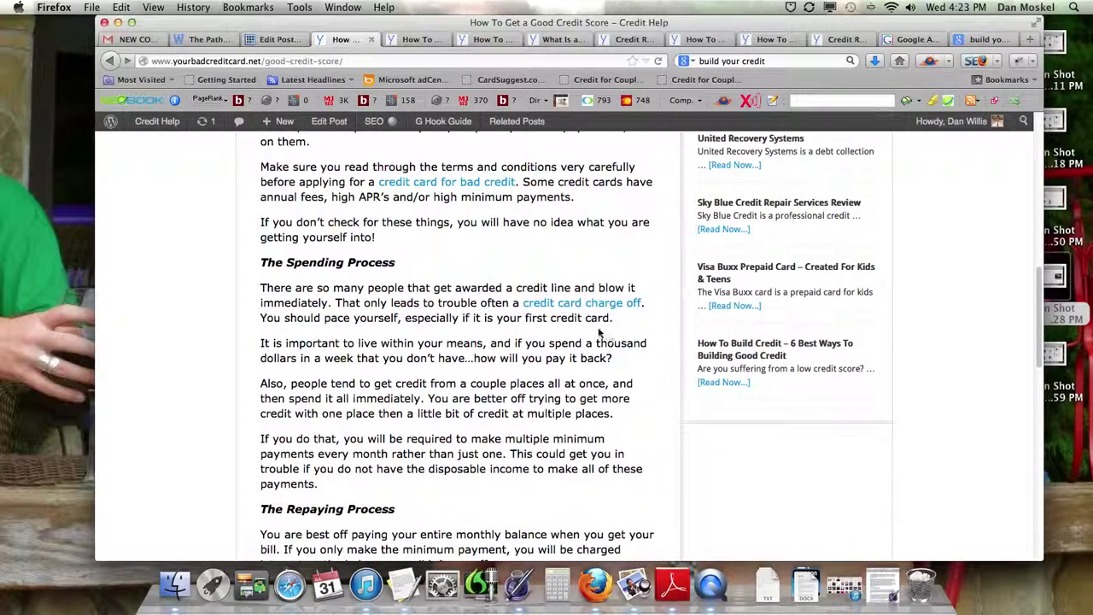
{"action": "left_click", "coordinate": [589, 304]}
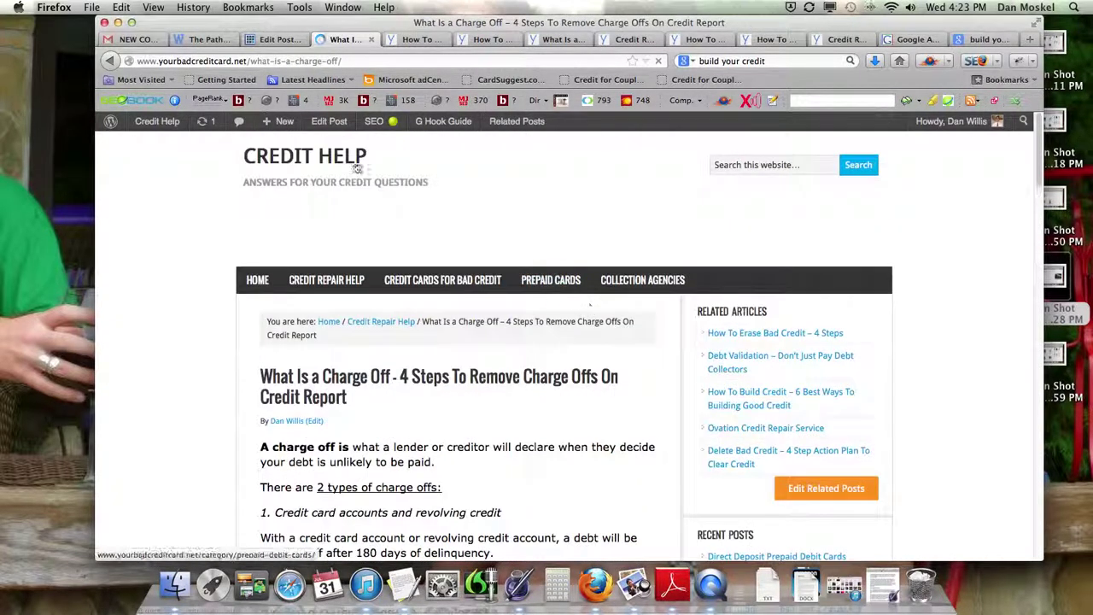
{"action": "left_click", "coordinate": [110, 60]}
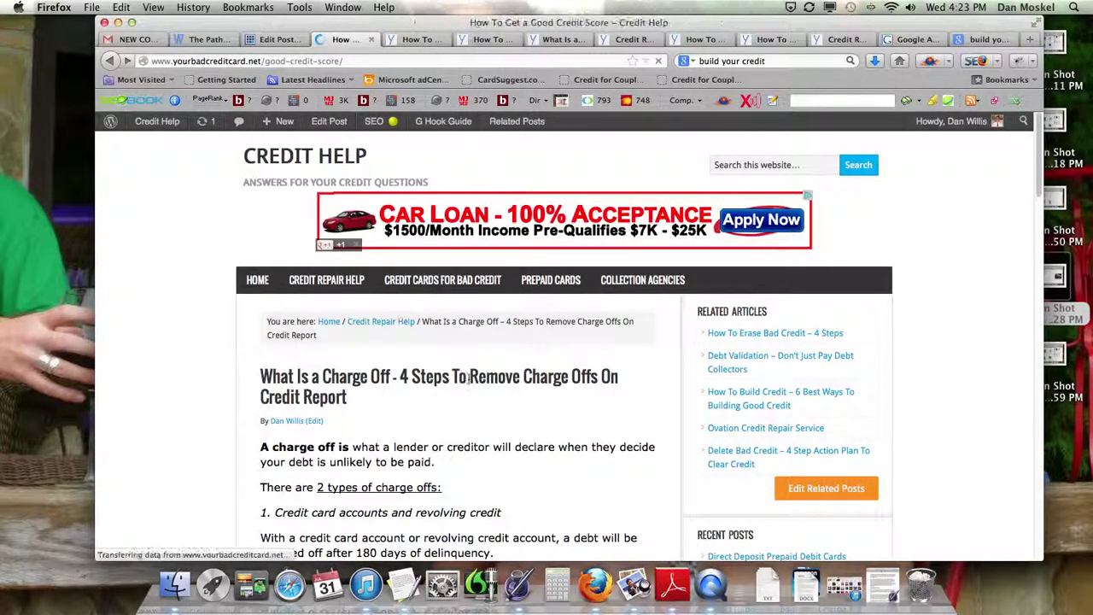
- Test the "build your credit" and "credit repair help" links near the post's end, then return to its title
{"action": "scroll", "coordinate": [479, 376], "scroll_direction": "down", "scroll_amount": 10}
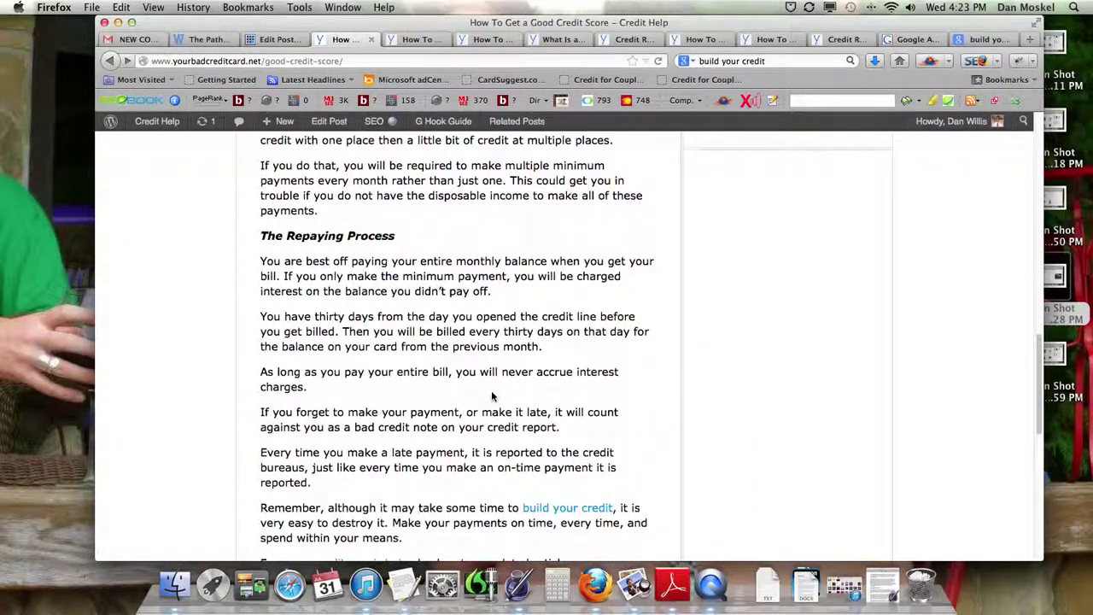
{"action": "left_click", "coordinate": [546, 370]}
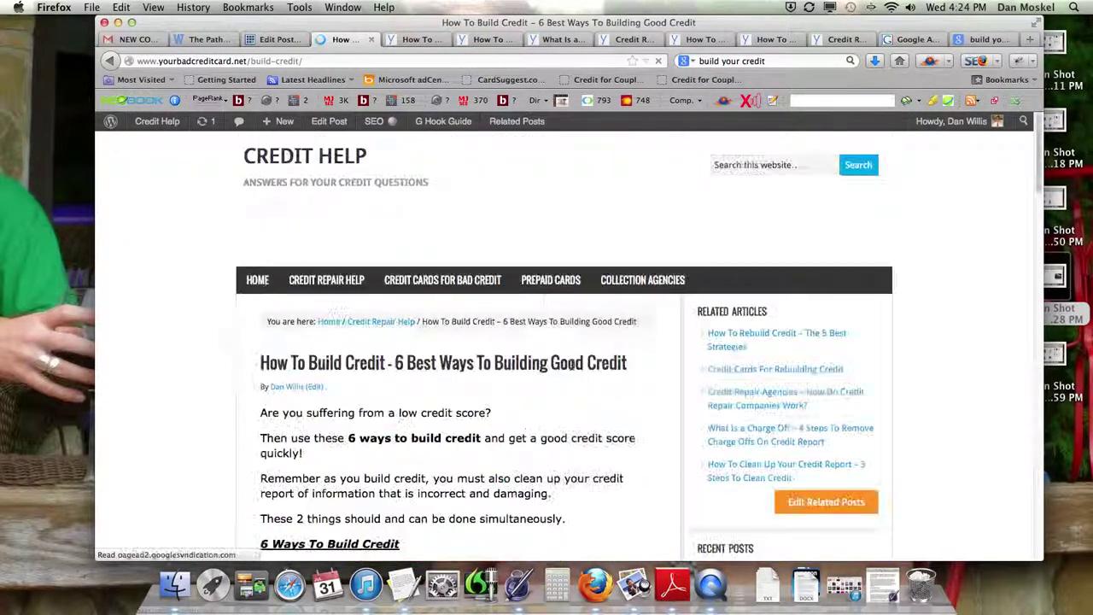
{"action": "left_click", "coordinate": [110, 61]}
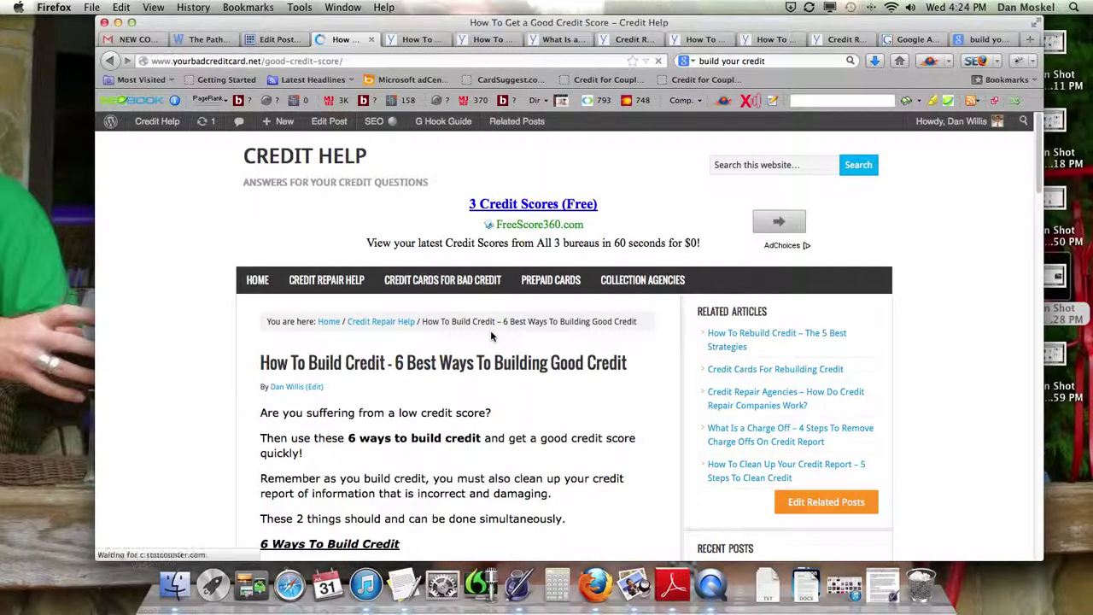
{"action": "left_click", "coordinate": [391, 383]}
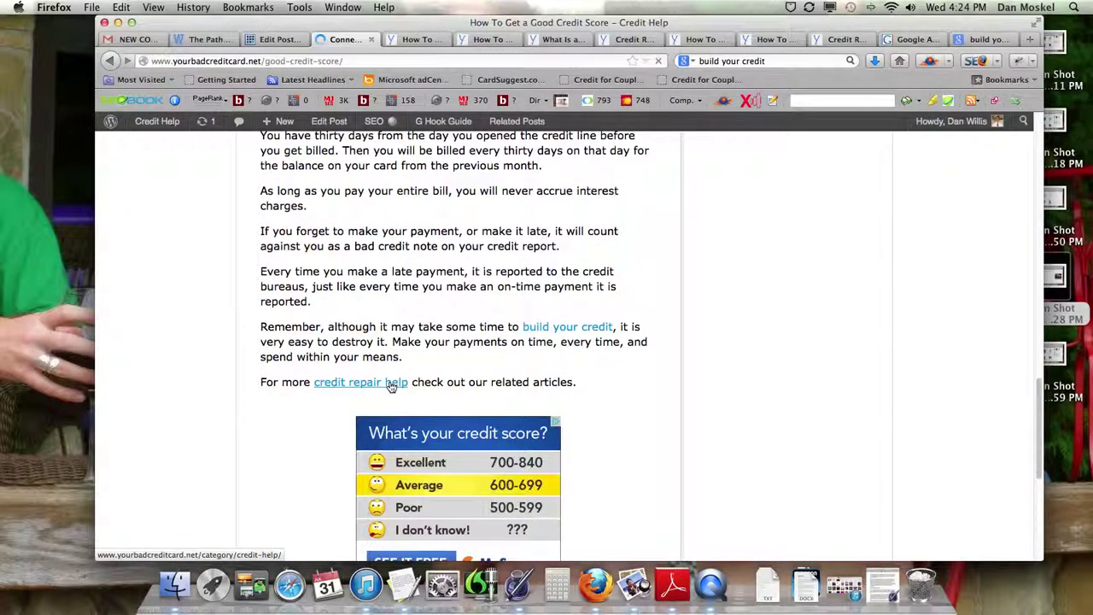
{"action": "left_click", "coordinate": [110, 61]}
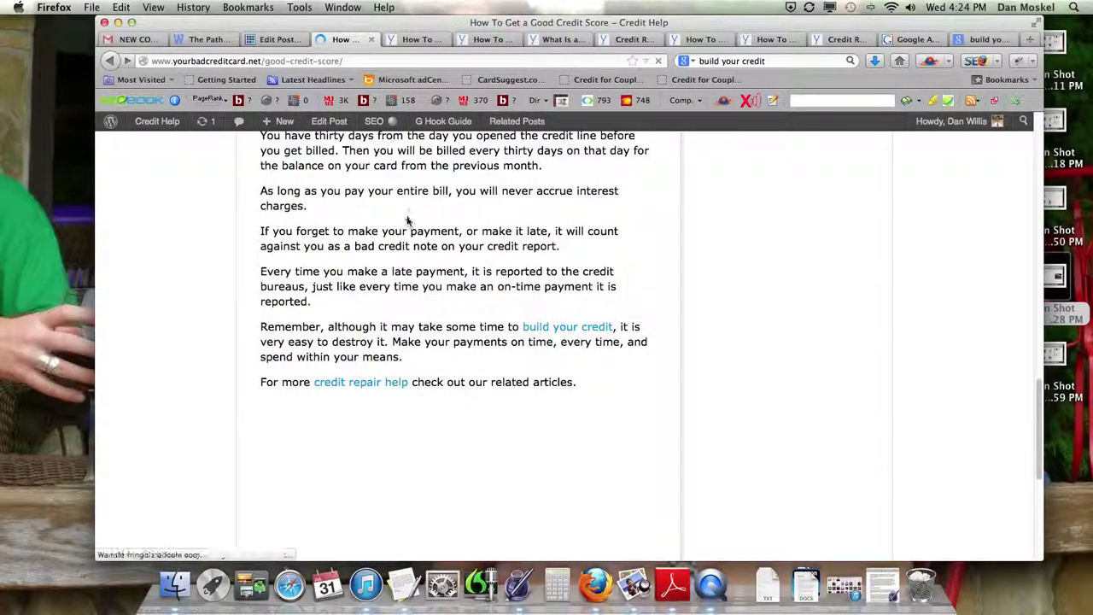
{"action": "scroll", "coordinate": [409, 272], "scroll_direction": "up", "scroll_amount": 15}
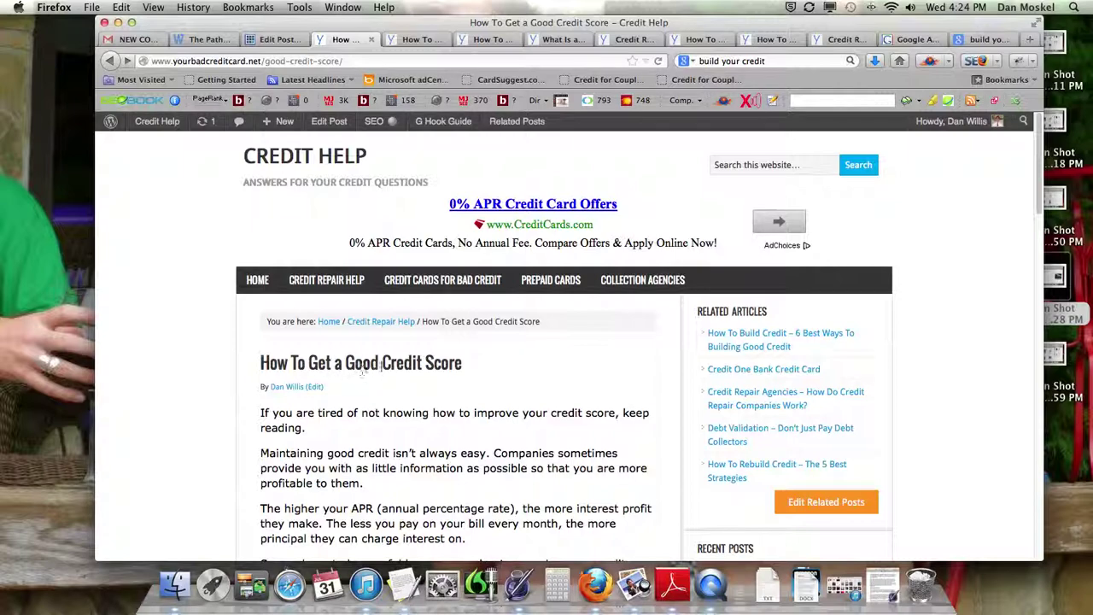
- Search the AdWords Keyword Tool for "how to get a good credit score" and check its monthly searches
{"action": "left_click", "coordinate": [912, 39]}
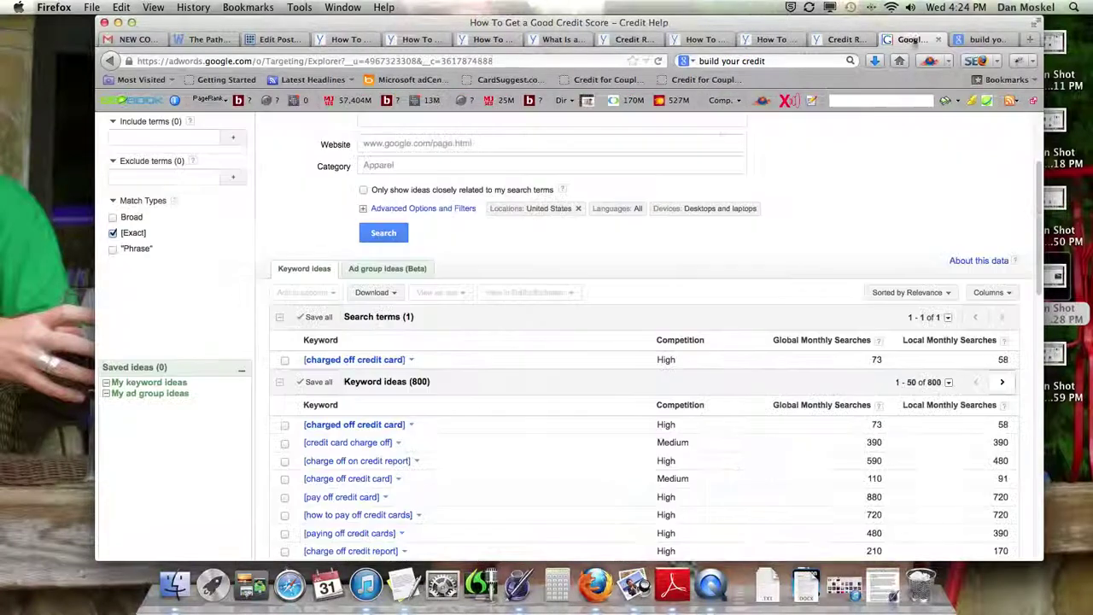
{"action": "scroll", "coordinate": [447, 176], "scroll_direction": "up", "scroll_amount": 3}
{"action": "left_click_drag", "start_coordinate": [525, 254], "coordinate": [356, 251]}
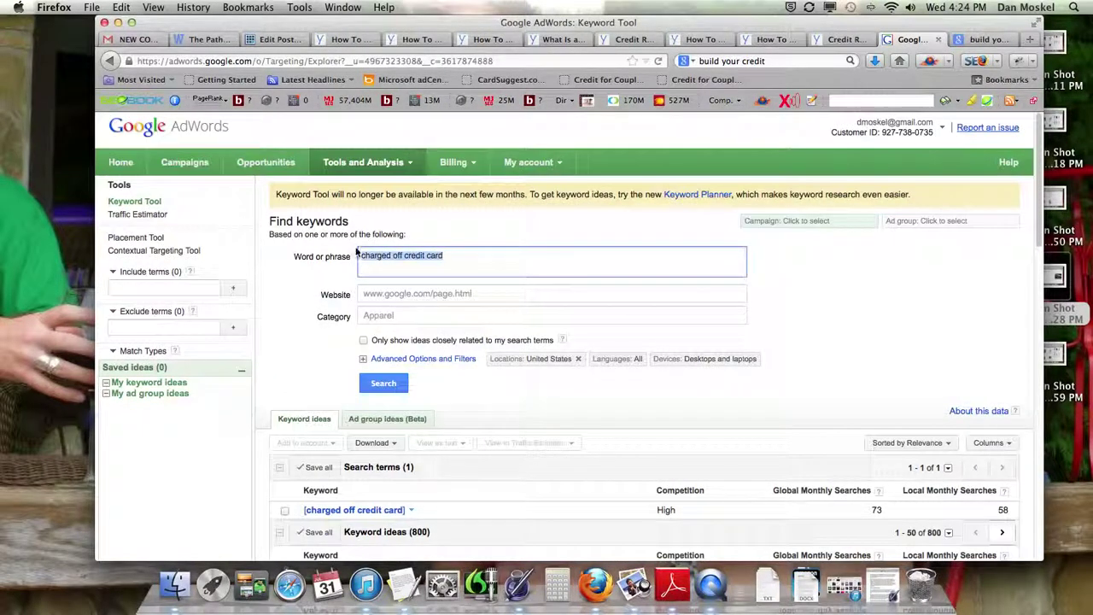
{"action": "type", "text": "how to get a goo"}
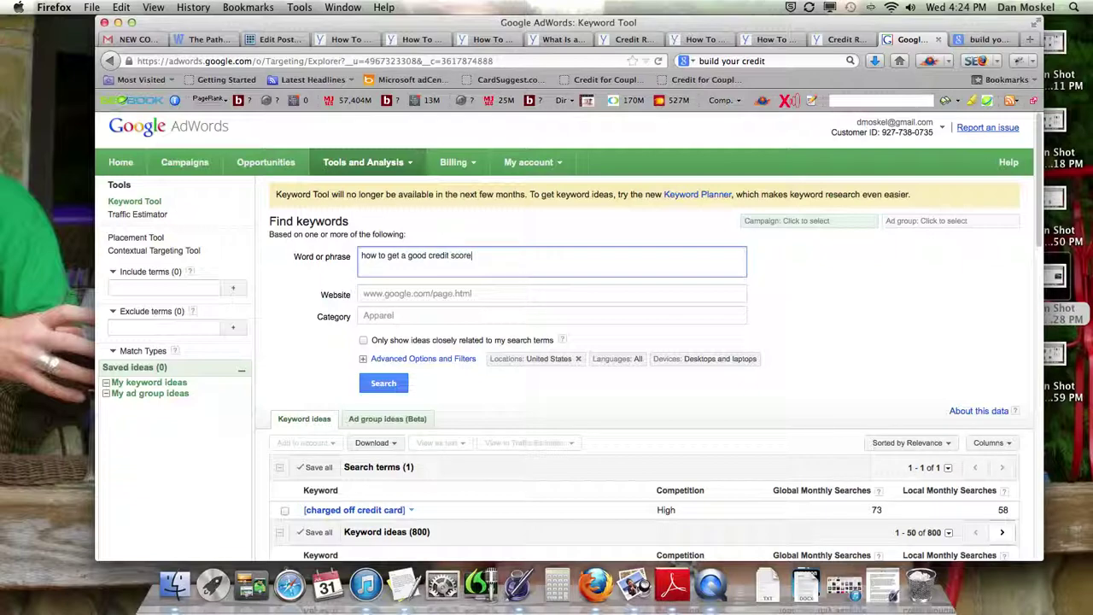
{"action": "left_click", "coordinate": [404, 385]}
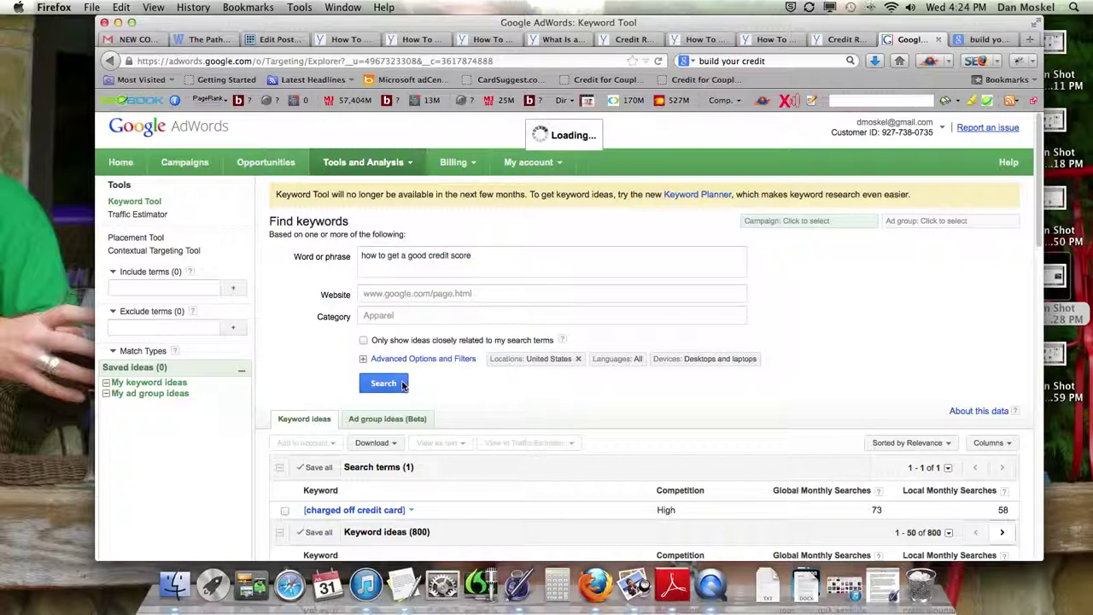
{"action": "scroll", "coordinate": [402, 385], "scroll_direction": "down", "scroll_amount": 3}
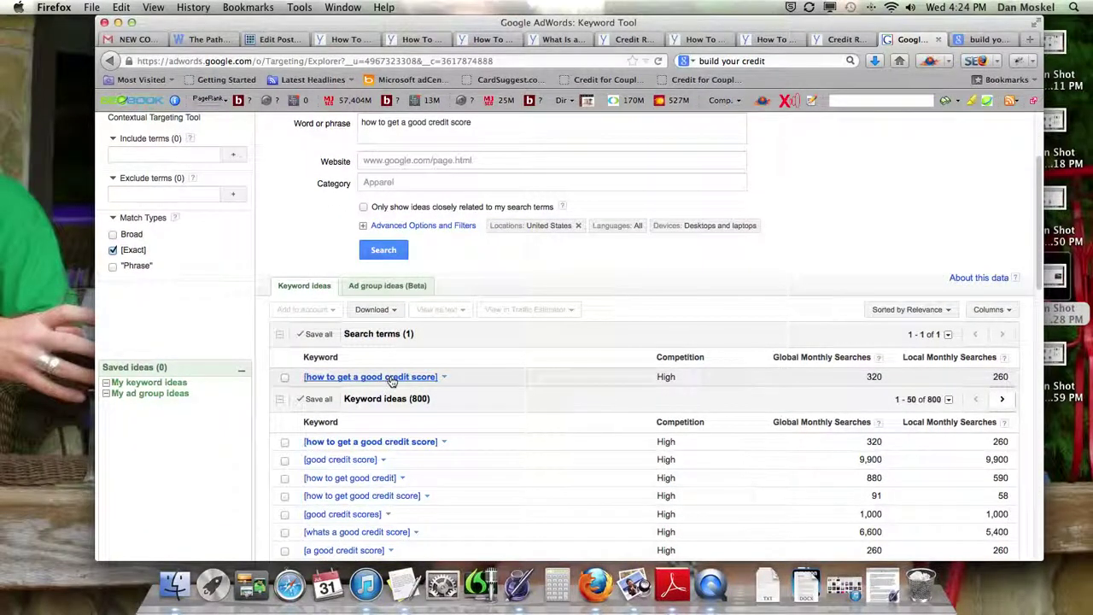
- Open a Google search for the exact keyword from the results, then return to examine the related keyword ideas
{"action": "left_click", "coordinate": [370, 381]}
{"action": "left_click", "coordinate": [362, 395]}
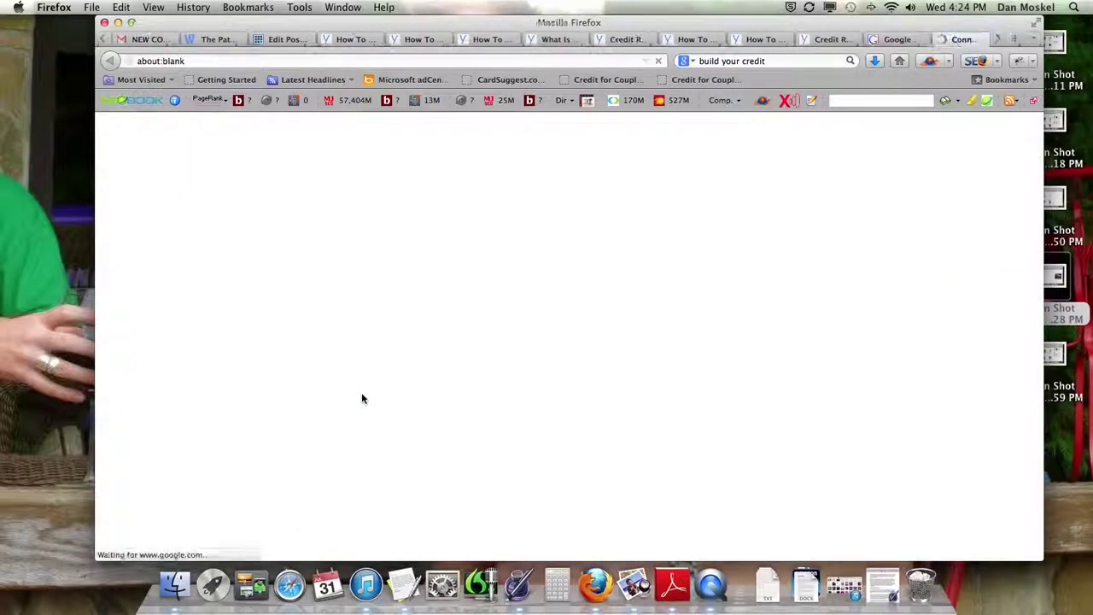
{"action": "left_click", "coordinate": [888, 39]}
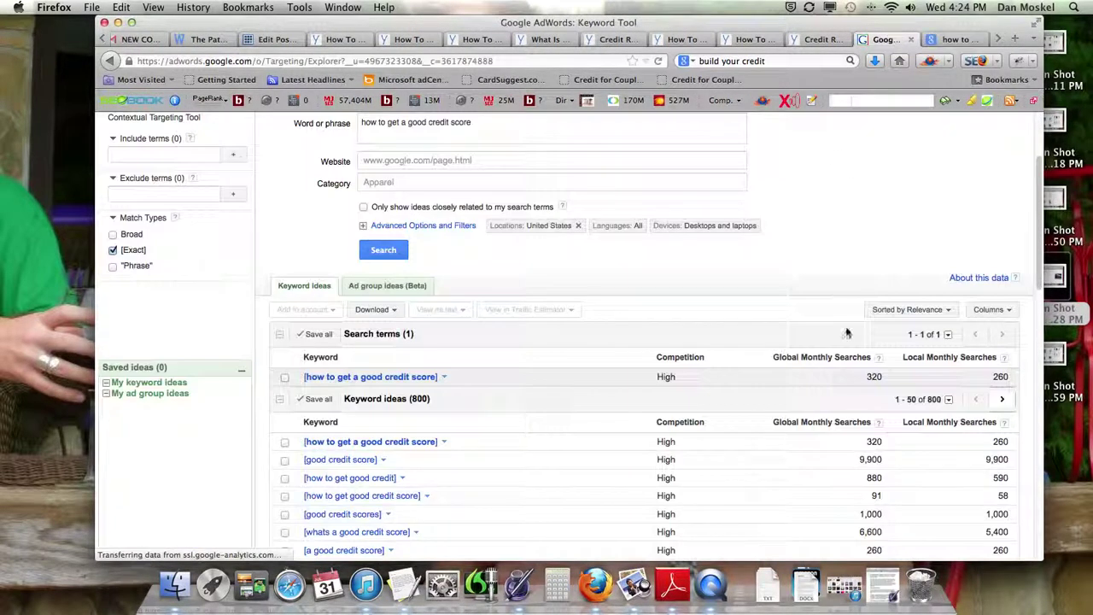
{"action": "scroll", "coordinate": [473, 403], "scroll_direction": "down", "scroll_amount": 3}
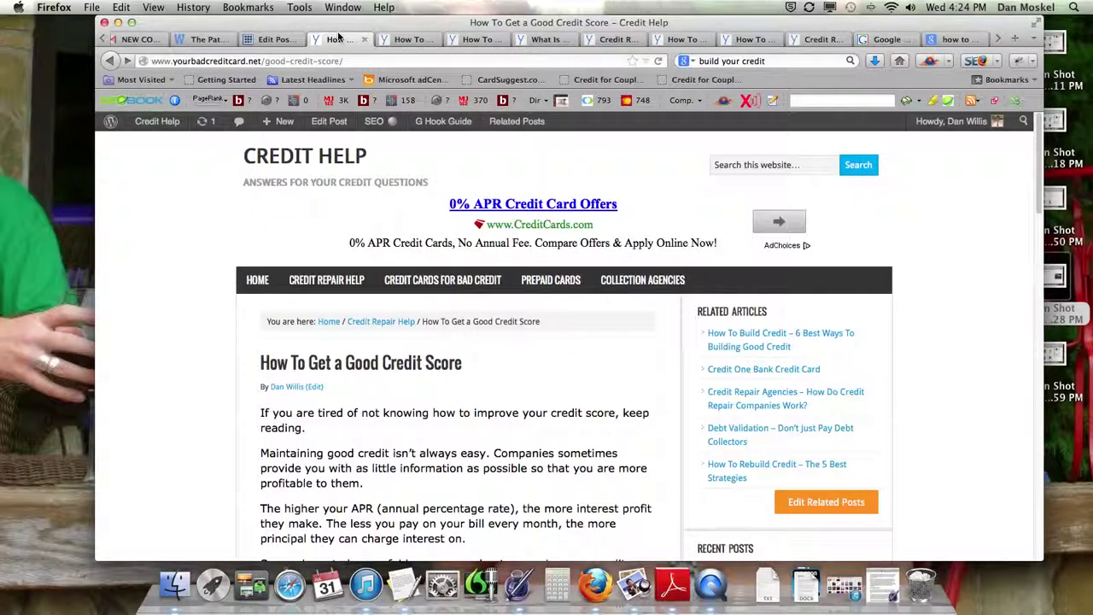
- Compare the published post's title with the keyword ideas and look through the post's opening sections and links
{"action": "left_click_drag", "start_coordinate": [262, 363], "coordinate": [465, 383]}
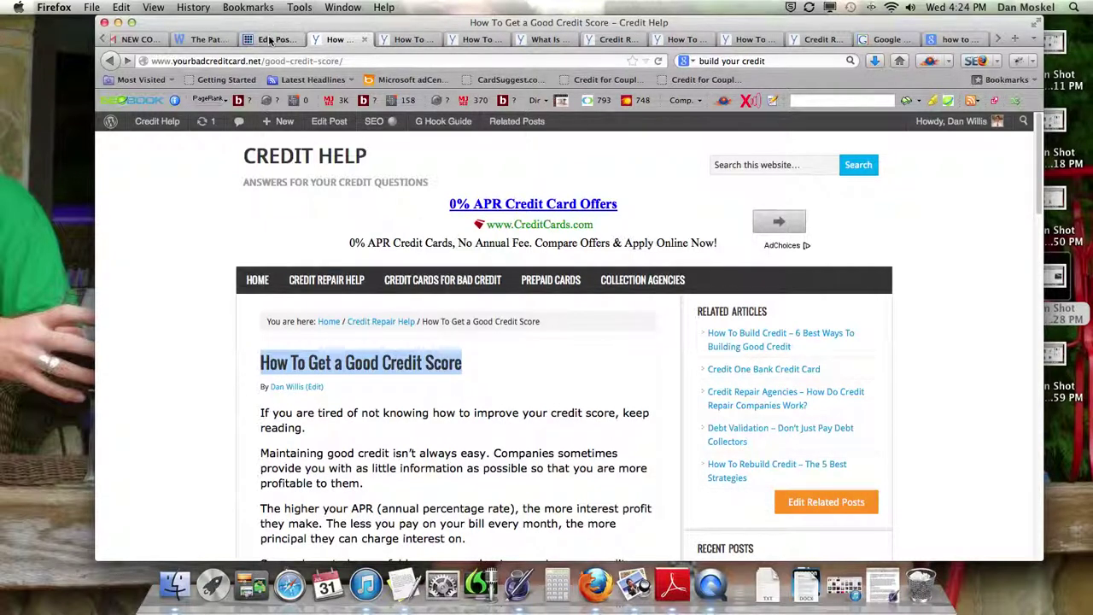
{"action": "left_click", "coordinate": [394, 394]}
{"action": "scroll", "coordinate": [411, 398], "scroll_direction": "down", "scroll_amount": 2}
{"action": "left_click_drag", "start_coordinate": [263, 276], "coordinate": [476, 278]}
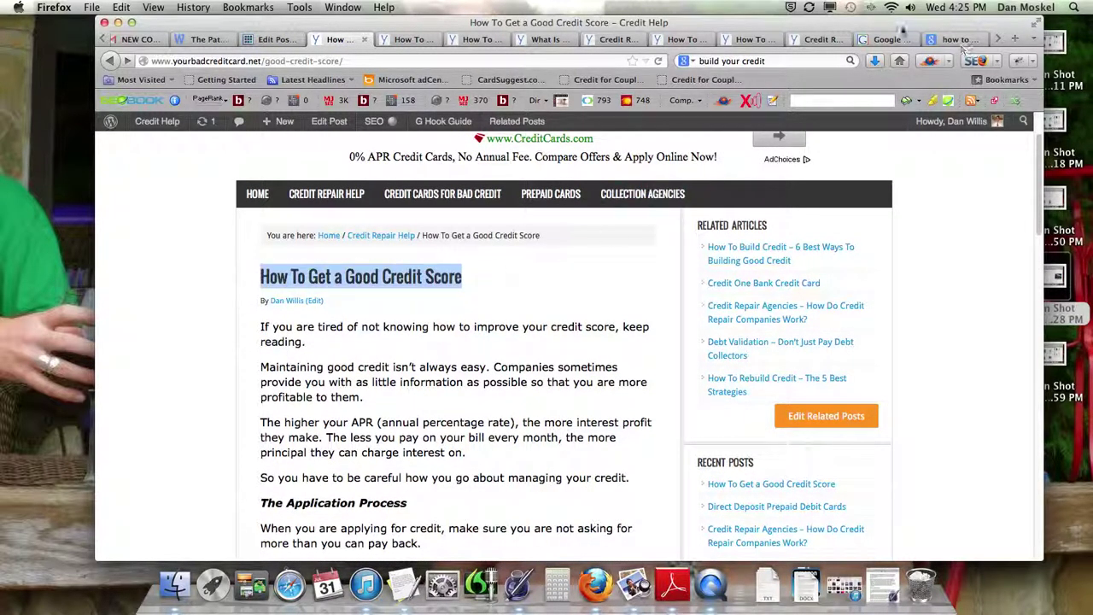
{"action": "left_click", "coordinate": [892, 39]}
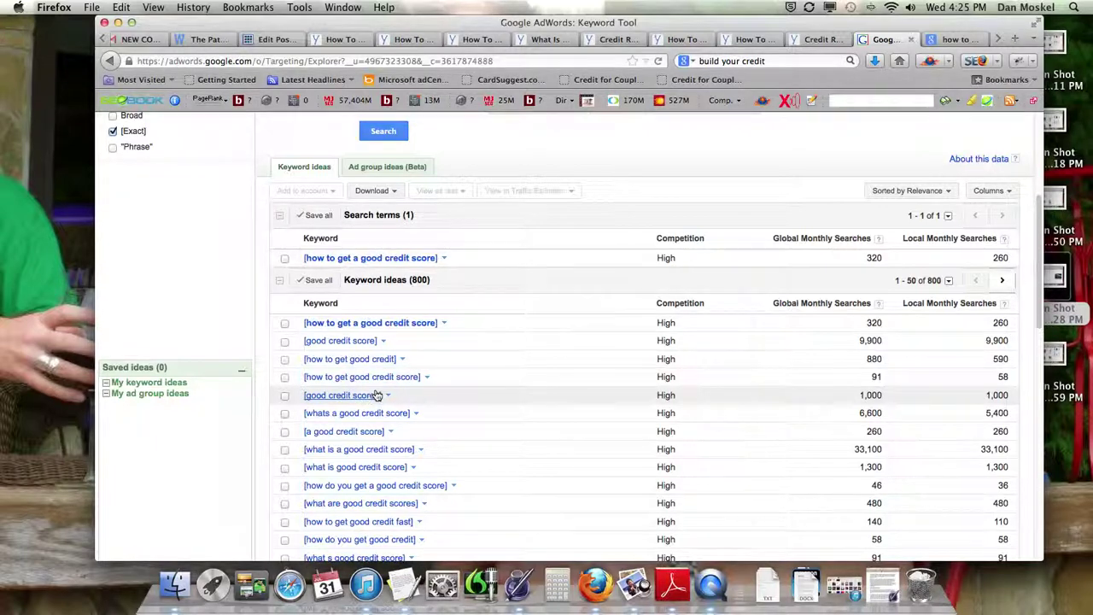
{"action": "left_click", "coordinate": [333, 39]}
{"action": "left_click", "coordinate": [341, 366]}
{"action": "scroll", "coordinate": [342, 366], "scroll_direction": "down", "scroll_amount": 3}
{"action": "scroll", "coordinate": [340, 365], "scroll_direction": "up", "scroll_amount": 5}
{"action": "scroll", "coordinate": [344, 367], "scroll_direction": "down", "scroll_amount": 5}
{"action": "scroll", "coordinate": [345, 367], "scroll_direction": "down", "scroll_amount": 4}
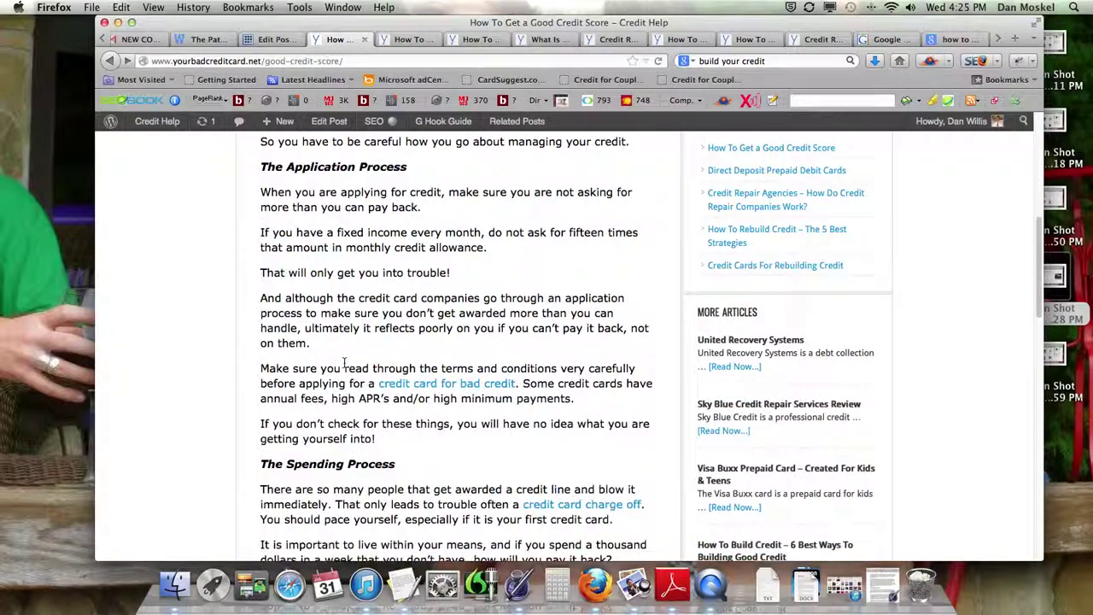
- Examine the Google results for "how to get a good credit score", from the top listings through to the related searches
{"action": "left_click", "coordinate": [883, 39]}
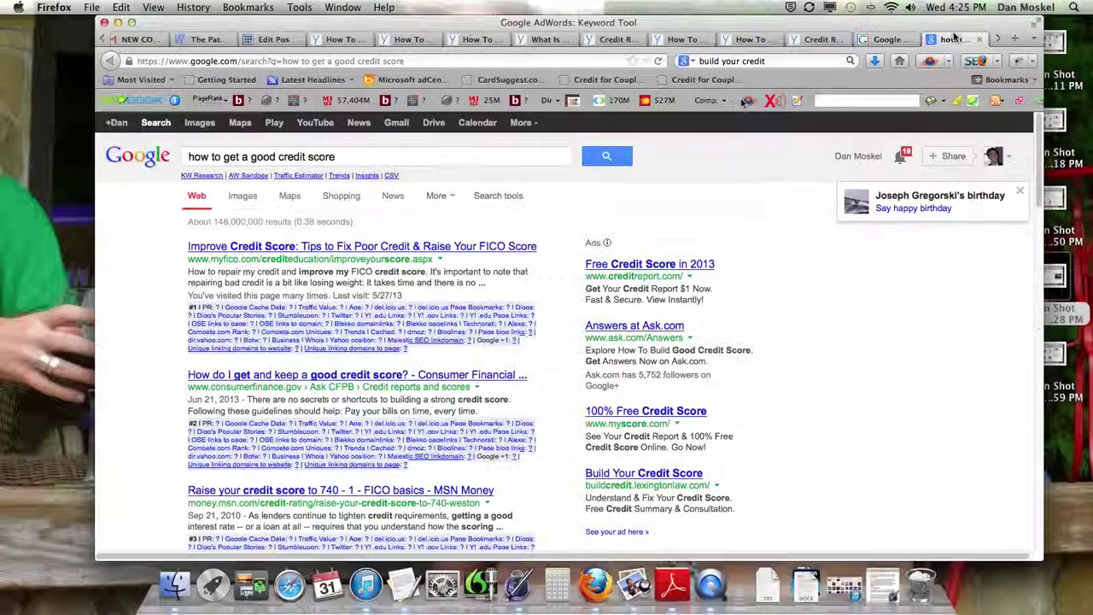
{"action": "left_click", "coordinate": [957, 39]}
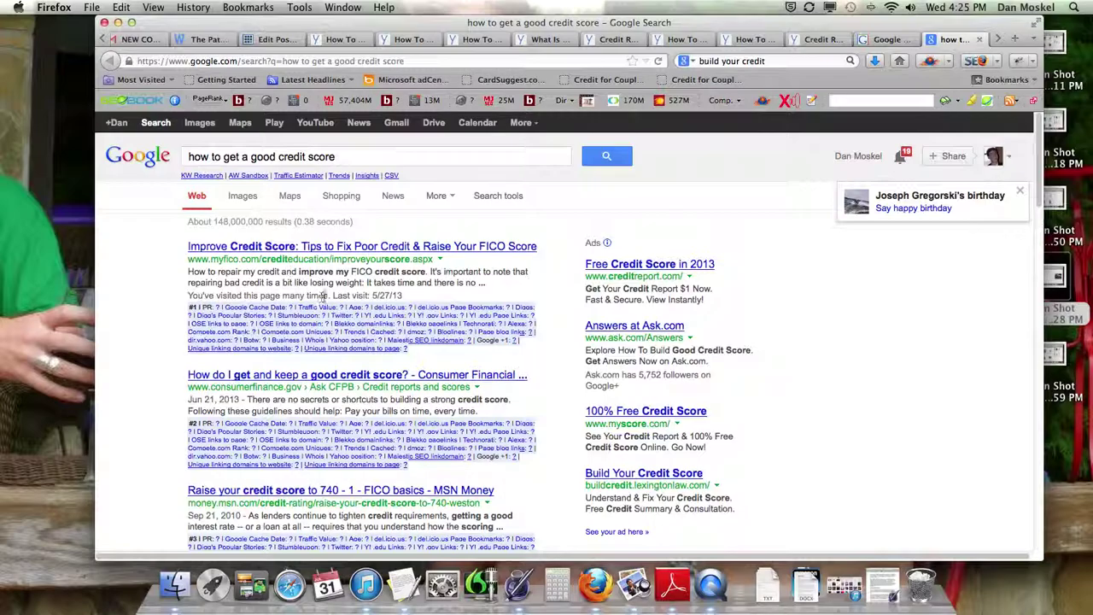
{"action": "scroll", "coordinate": [357, 283], "scroll_direction": "down", "scroll_amount": 8}
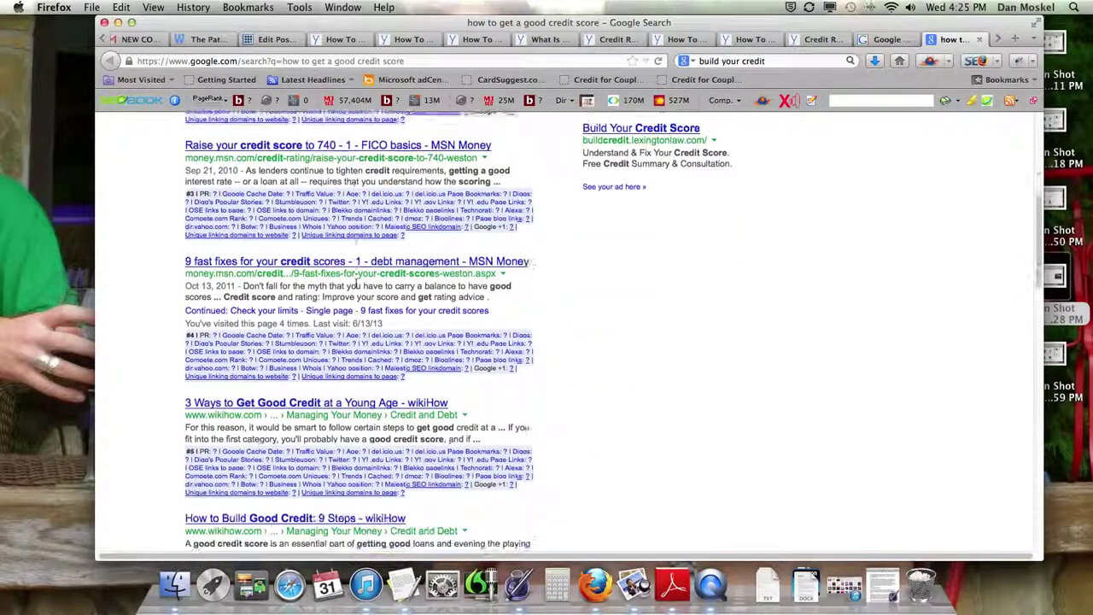
{"action": "scroll", "coordinate": [357, 289], "scroll_direction": "down", "scroll_amount": 19}
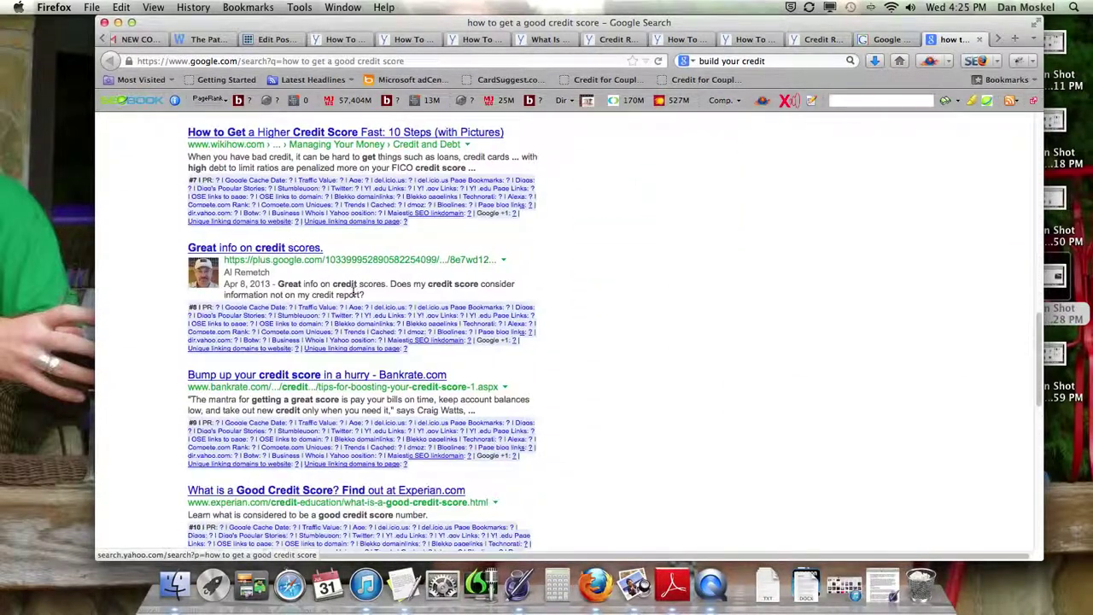
{"action": "scroll", "coordinate": [351, 296], "scroll_direction": "down", "scroll_amount": 5}
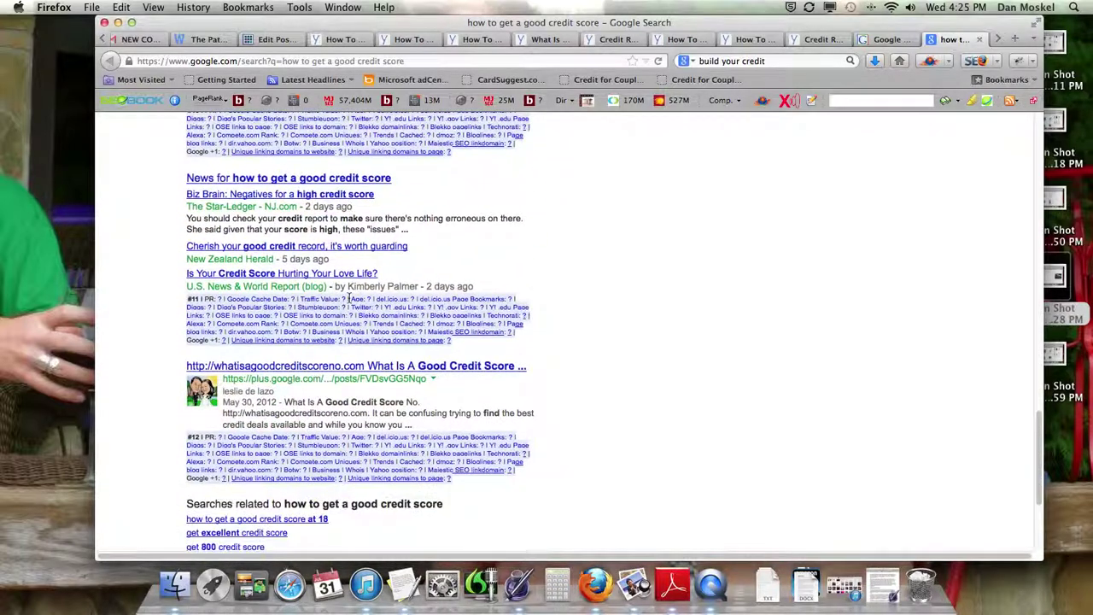
{"action": "scroll", "coordinate": [308, 230], "scroll_direction": "down", "scroll_amount": 4}
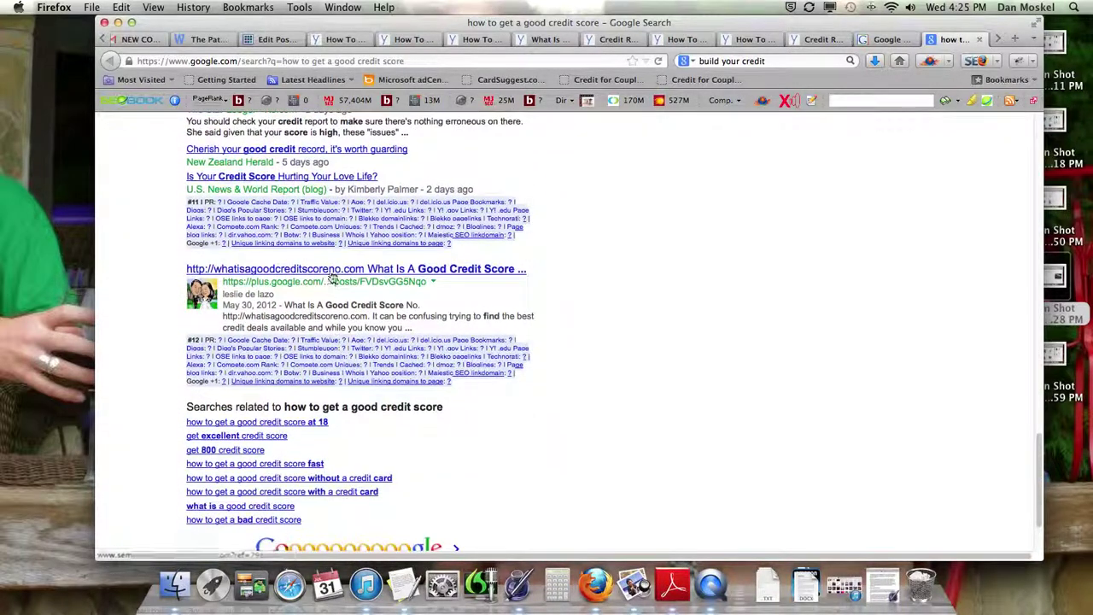
{"action": "scroll", "coordinate": [333, 281], "scroll_direction": "up", "scroll_amount": 2}
{"action": "scroll", "coordinate": [333, 278], "scroll_direction": "up", "scroll_amount": 20}
{"action": "scroll", "coordinate": [330, 256], "scroll_direction": "down", "scroll_amount": 18}
{"action": "scroll", "coordinate": [329, 281], "scroll_direction": "down", "scroll_amount": 6}
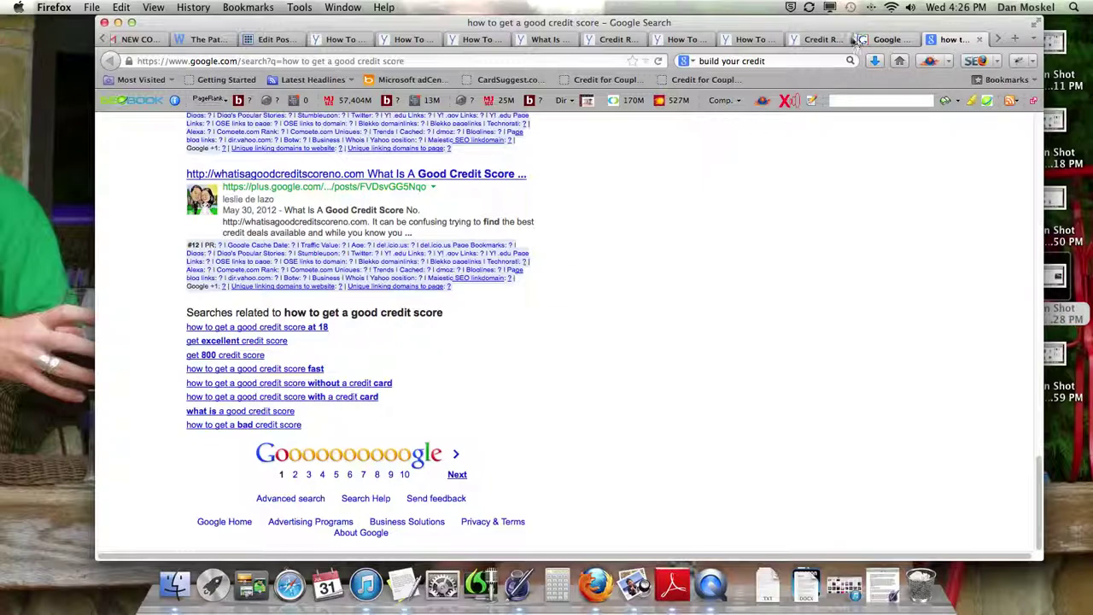
- Go to amazon.com in the Credit Repair Help tab, search for the author's name, and open the Kindle edition of "How To Create a Website Easy Button"
{"action": "left_click", "coordinate": [819, 40]}
{"action": "left_click", "coordinate": [393, 62]}
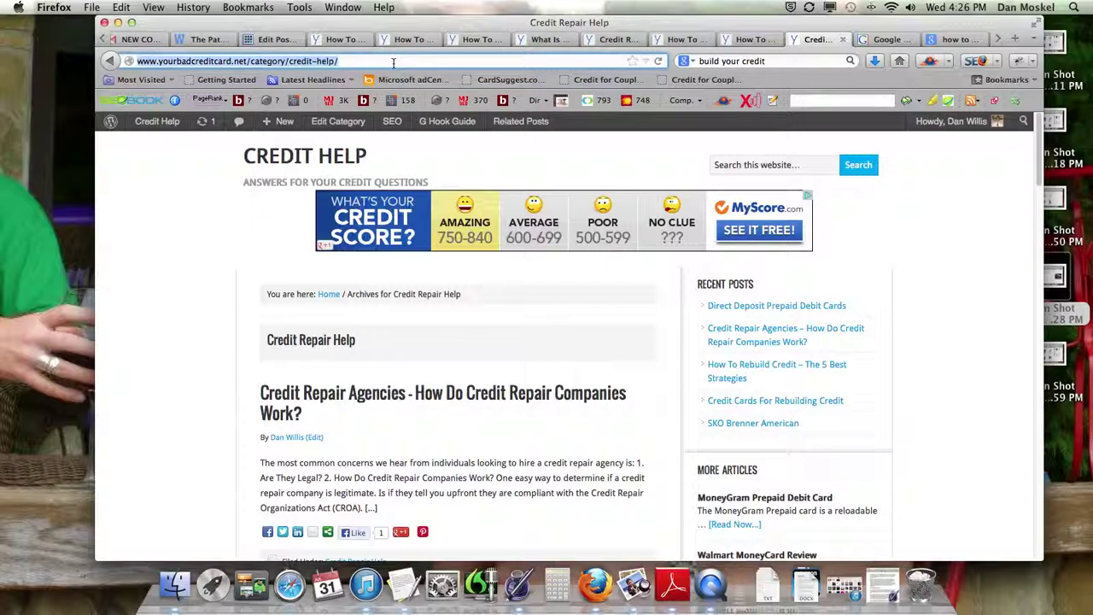
{"action": "type", "text": "amazon.com"}
{"action": "key", "text": "Return"}
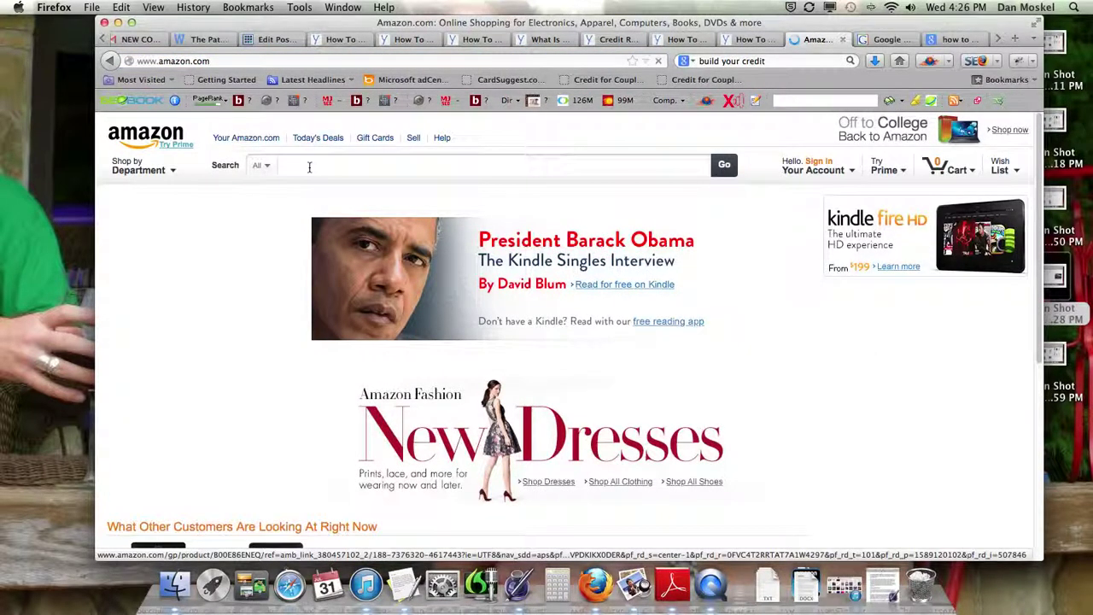
{"action": "left_click", "coordinate": [309, 167]}
{"action": "type", "text": "dan moskel"}
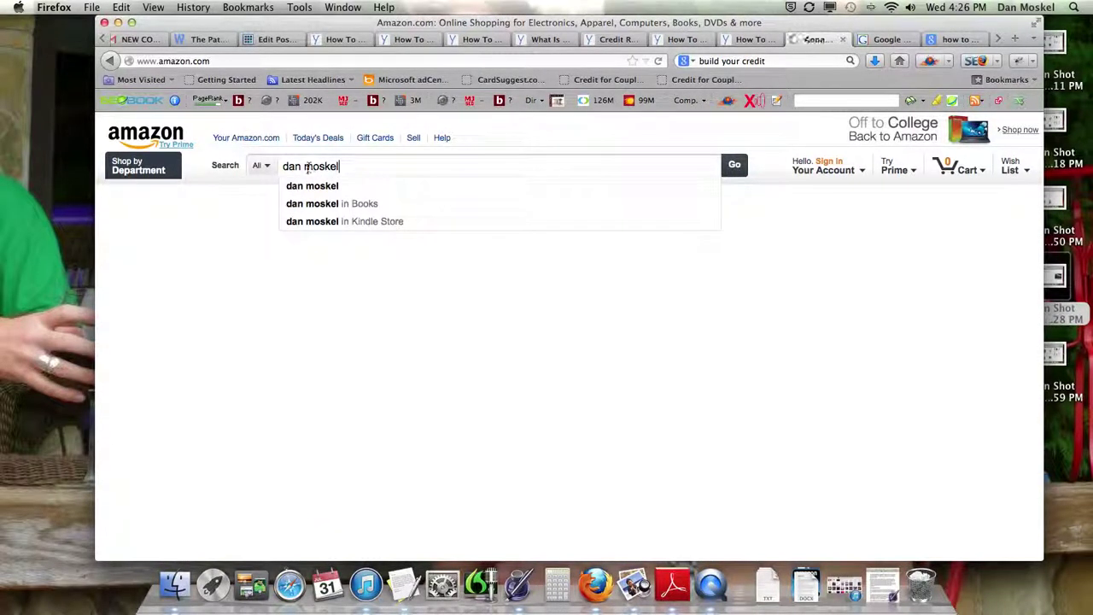
{"action": "key", "text": "Return"}
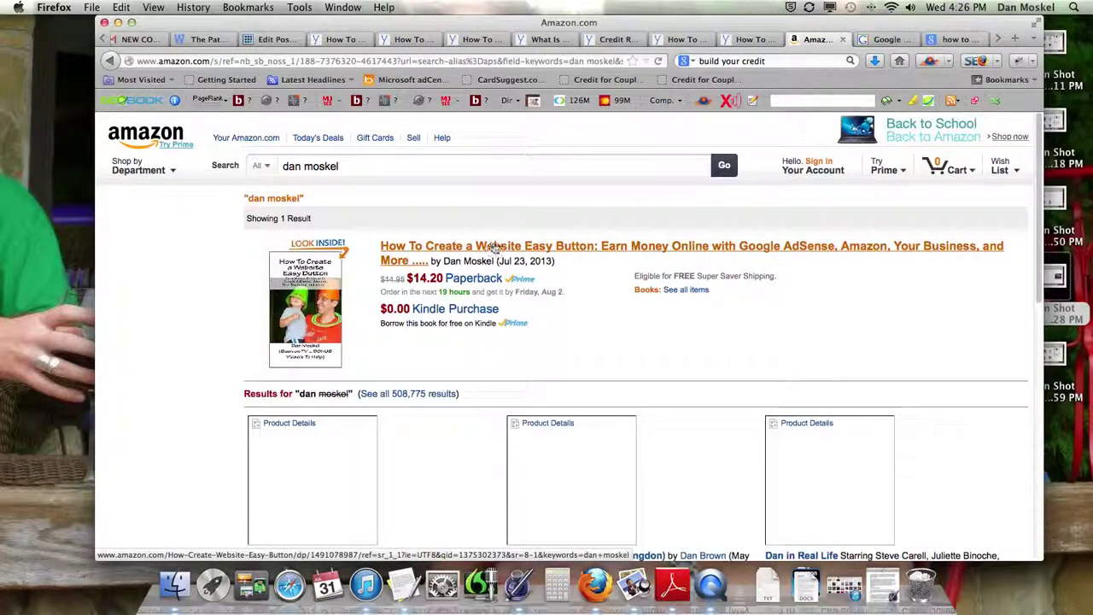
{"action": "left_click", "coordinate": [456, 313]}
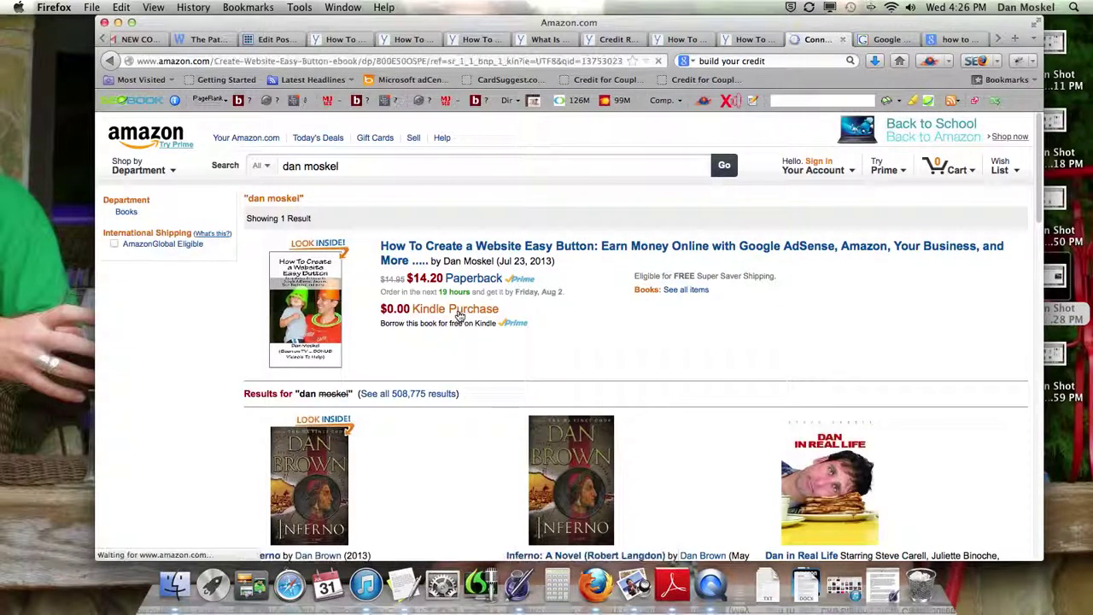